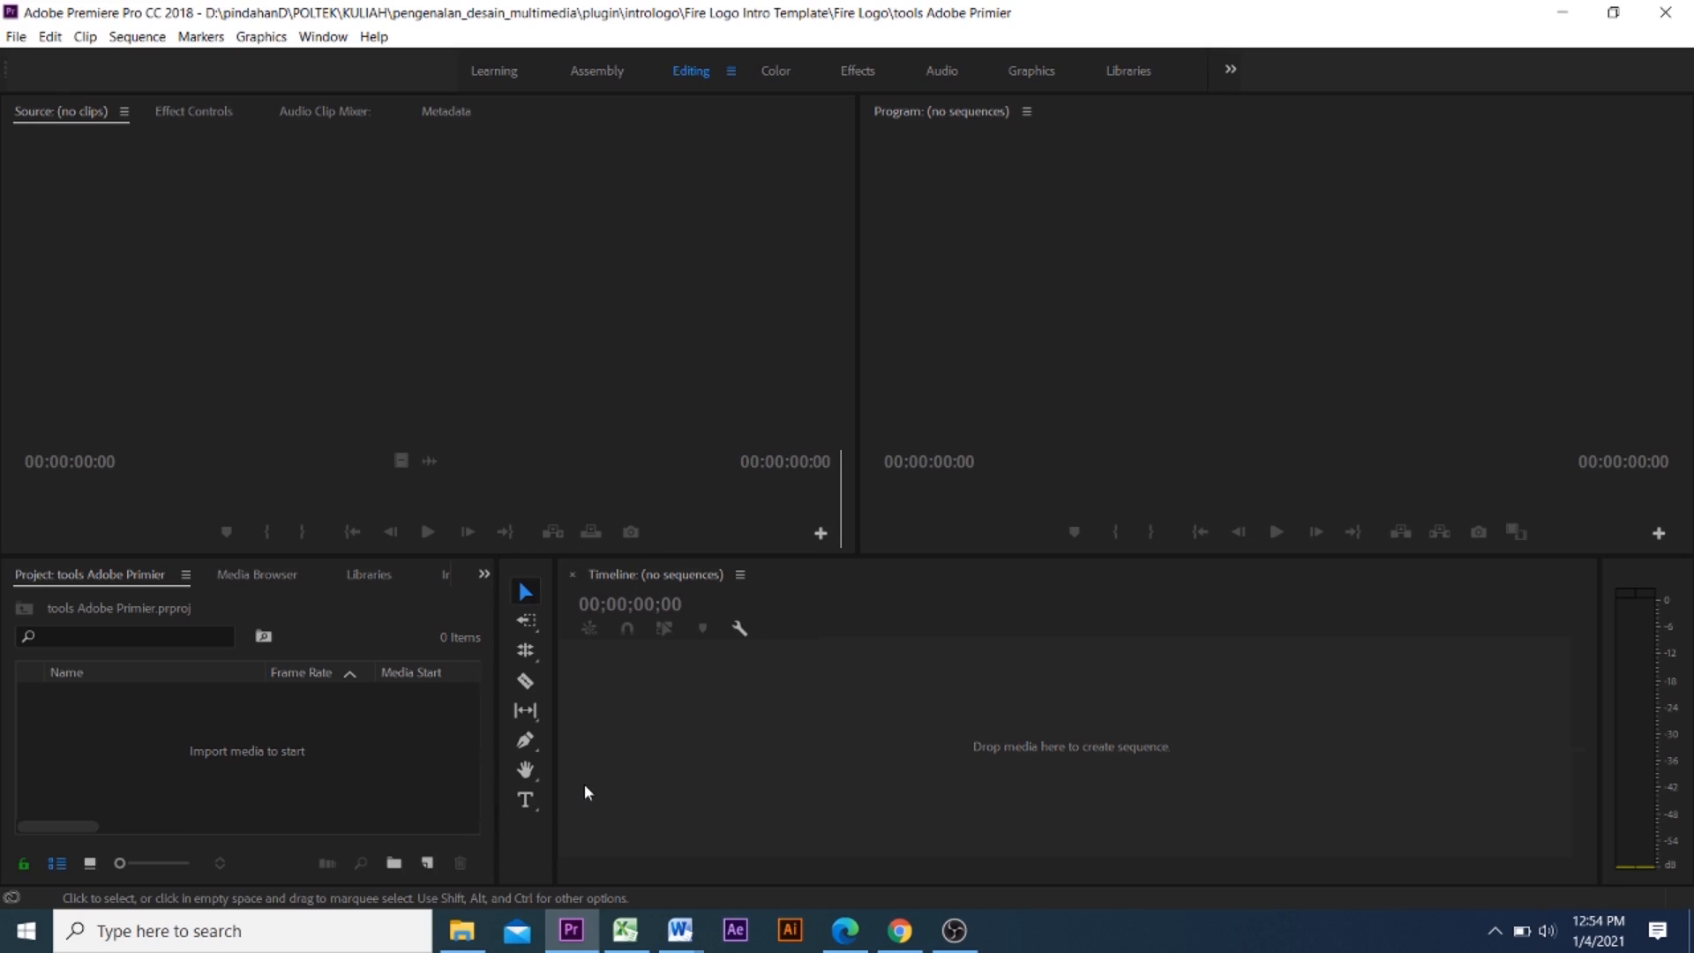
# Import videoplayback (12) and WIN_20200922_11_10_47_Pro from the Bengkel\footage folder, placing them in the empty timeline as a new sequence
pyautogui.click(474, 930)
pyautogui.click(474, 931)
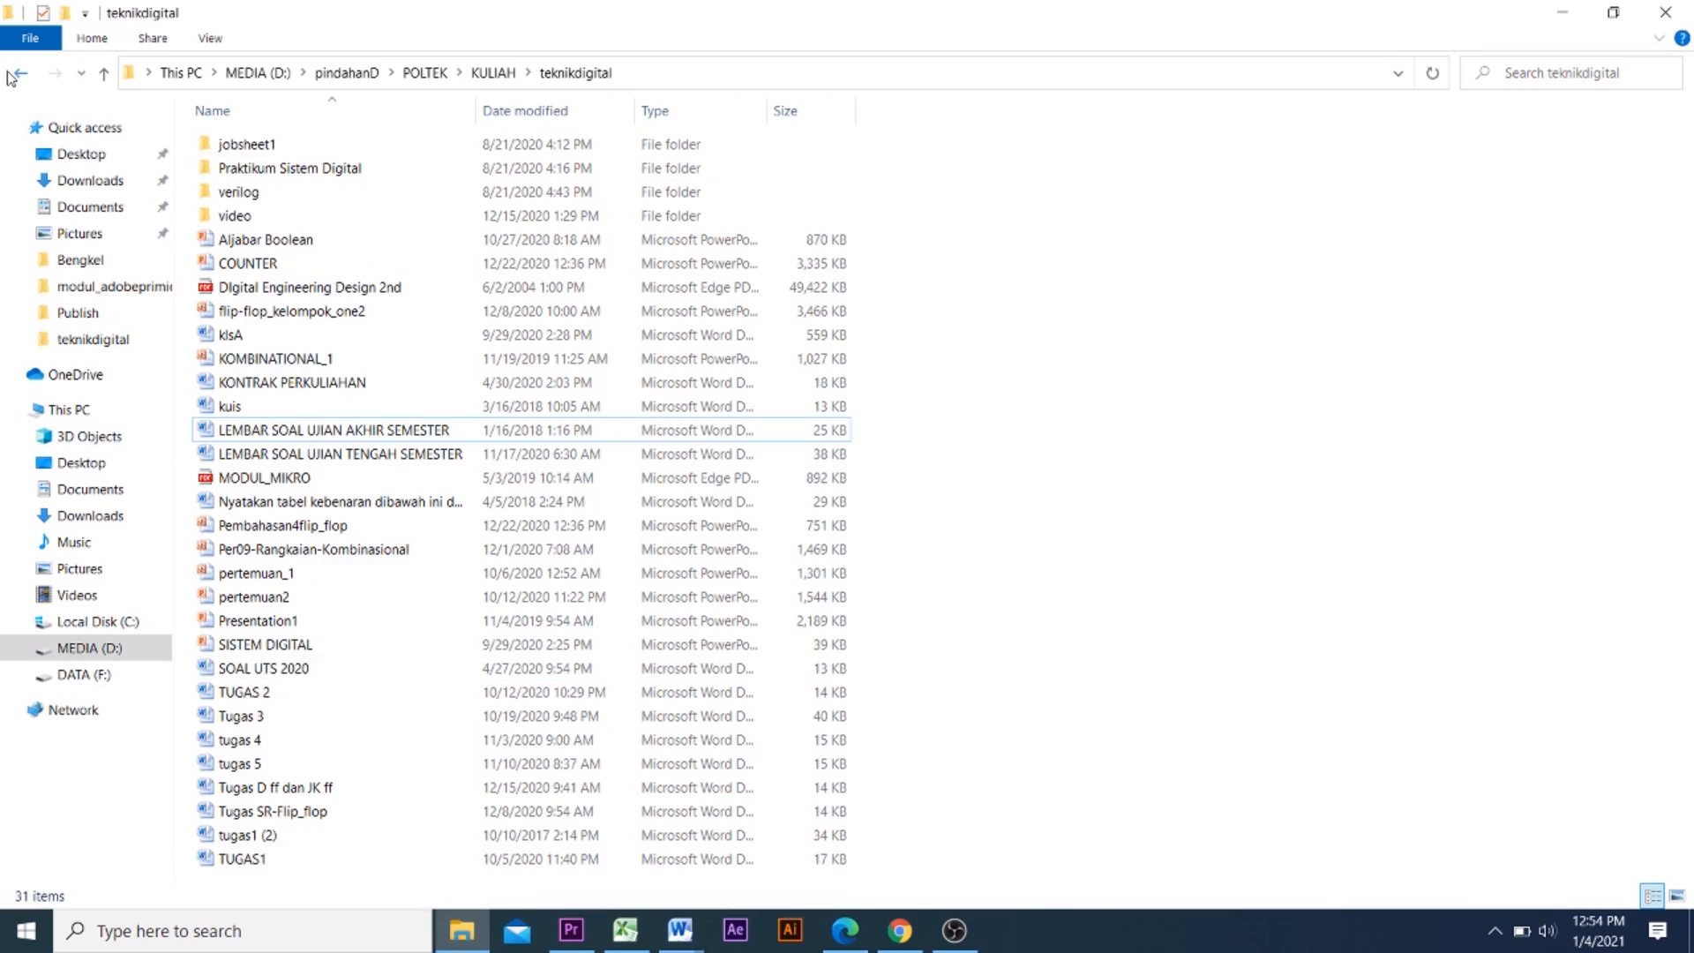
pyautogui.click(14, 74)
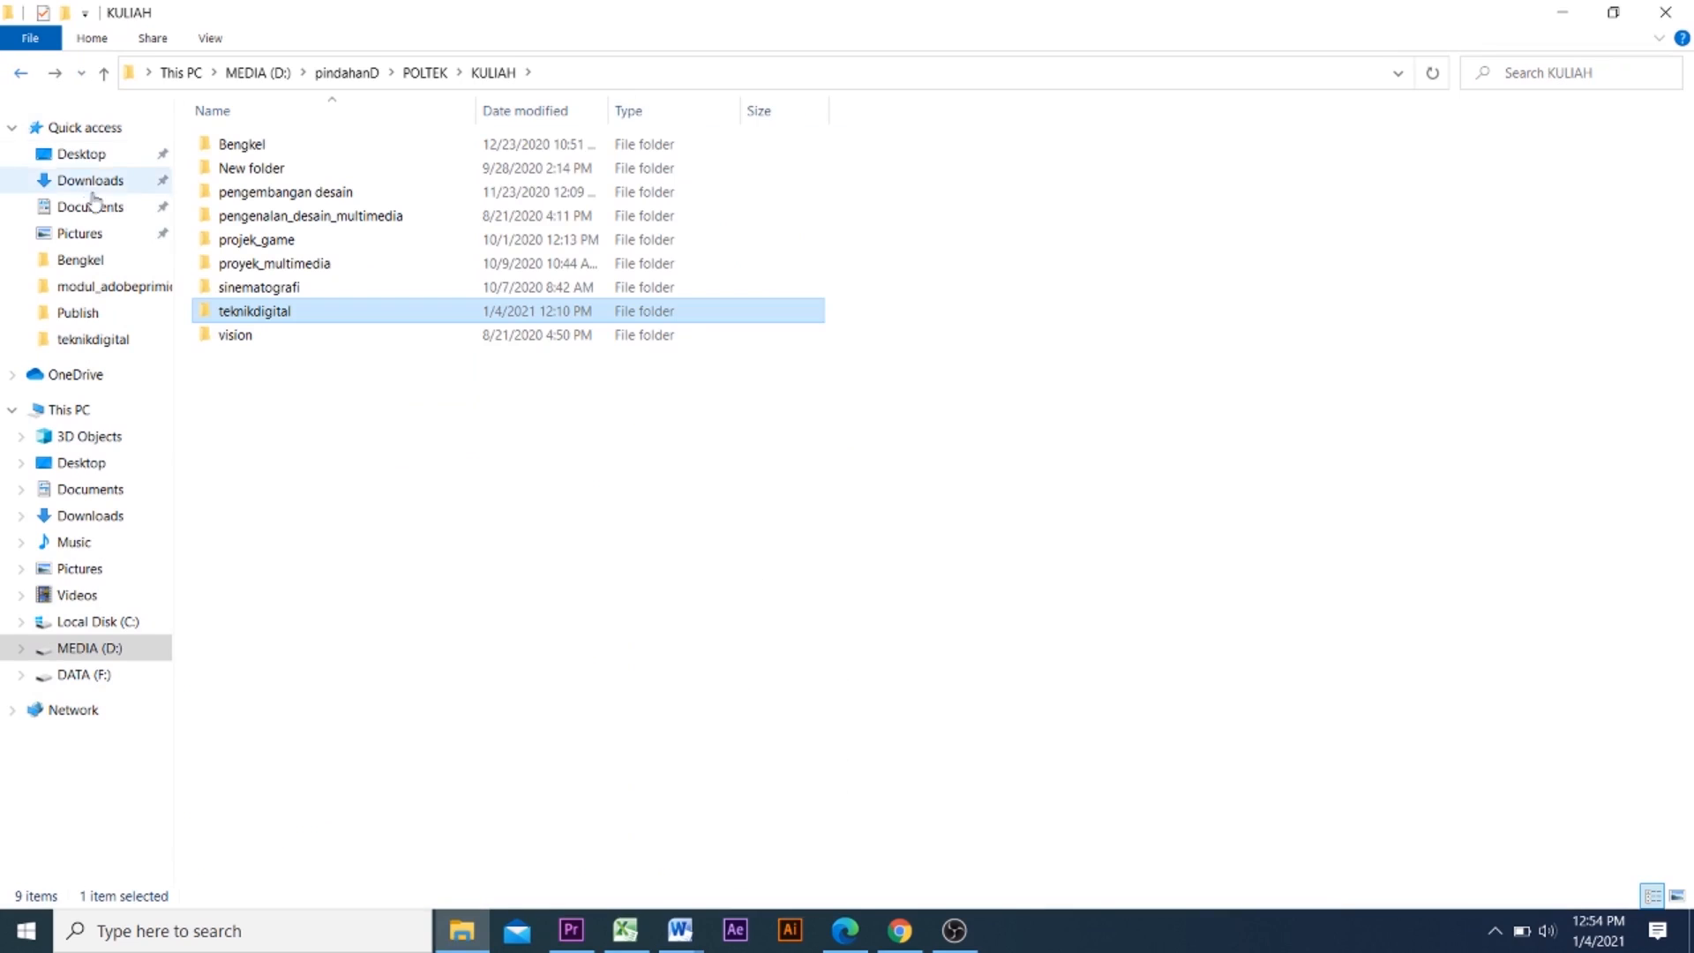
pyautogui.doubleClick(258, 148)
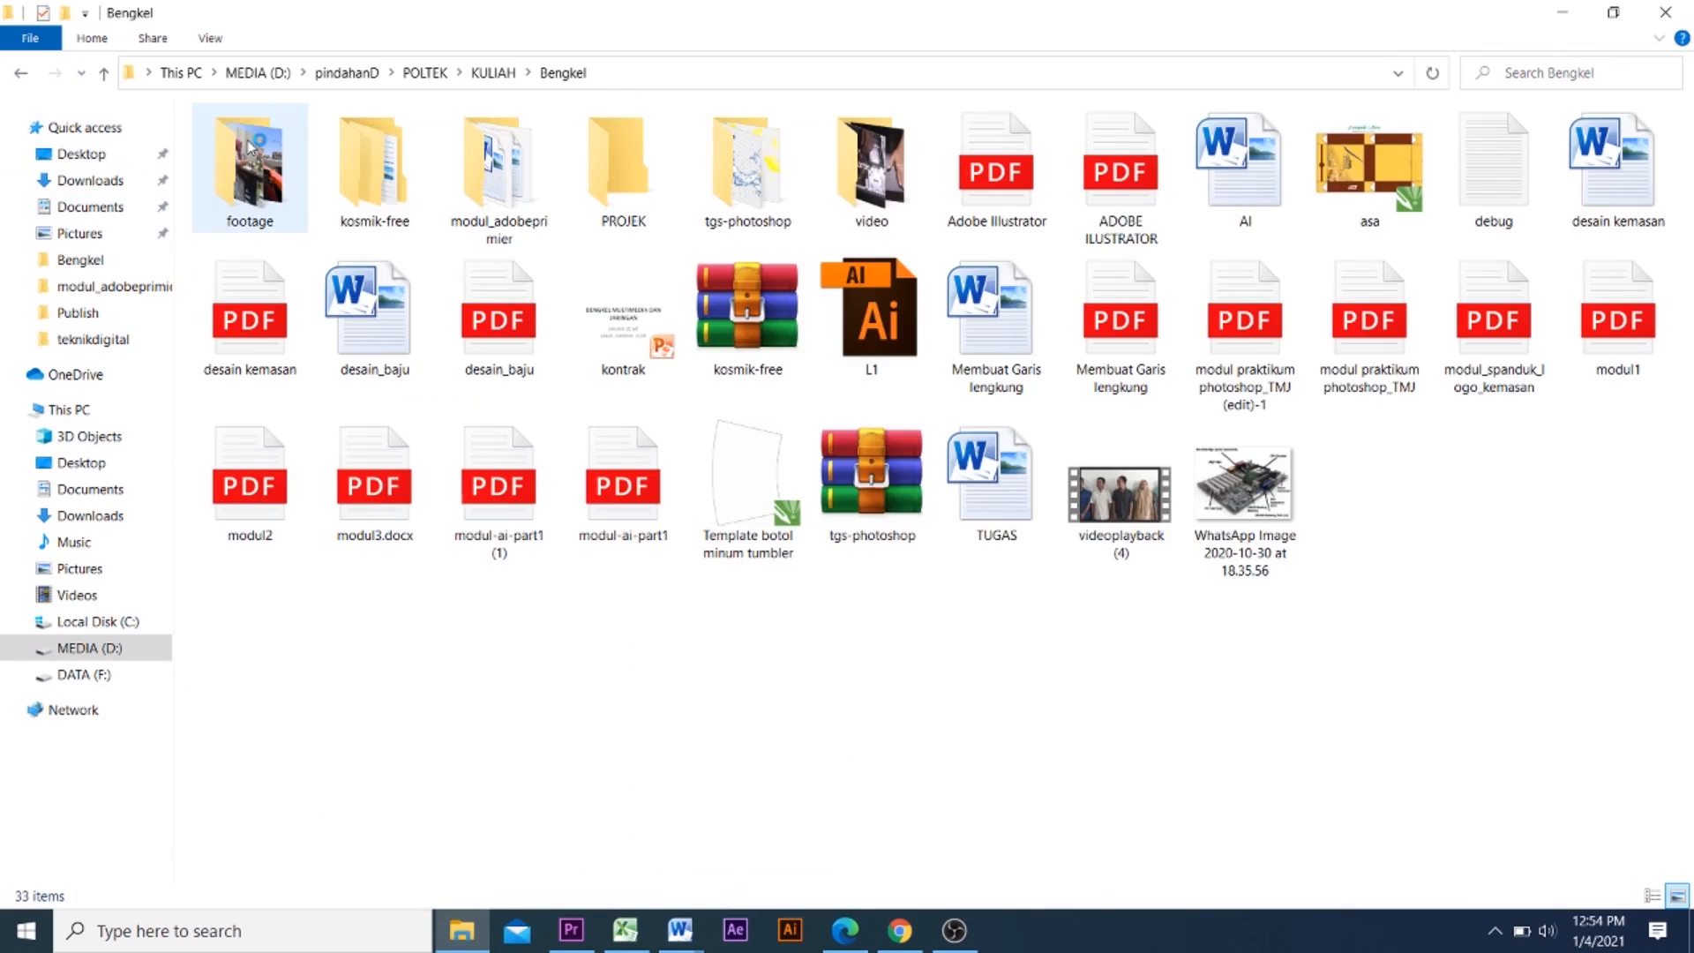
pyautogui.doubleClick(250, 172)
pyautogui.click(270, 199)
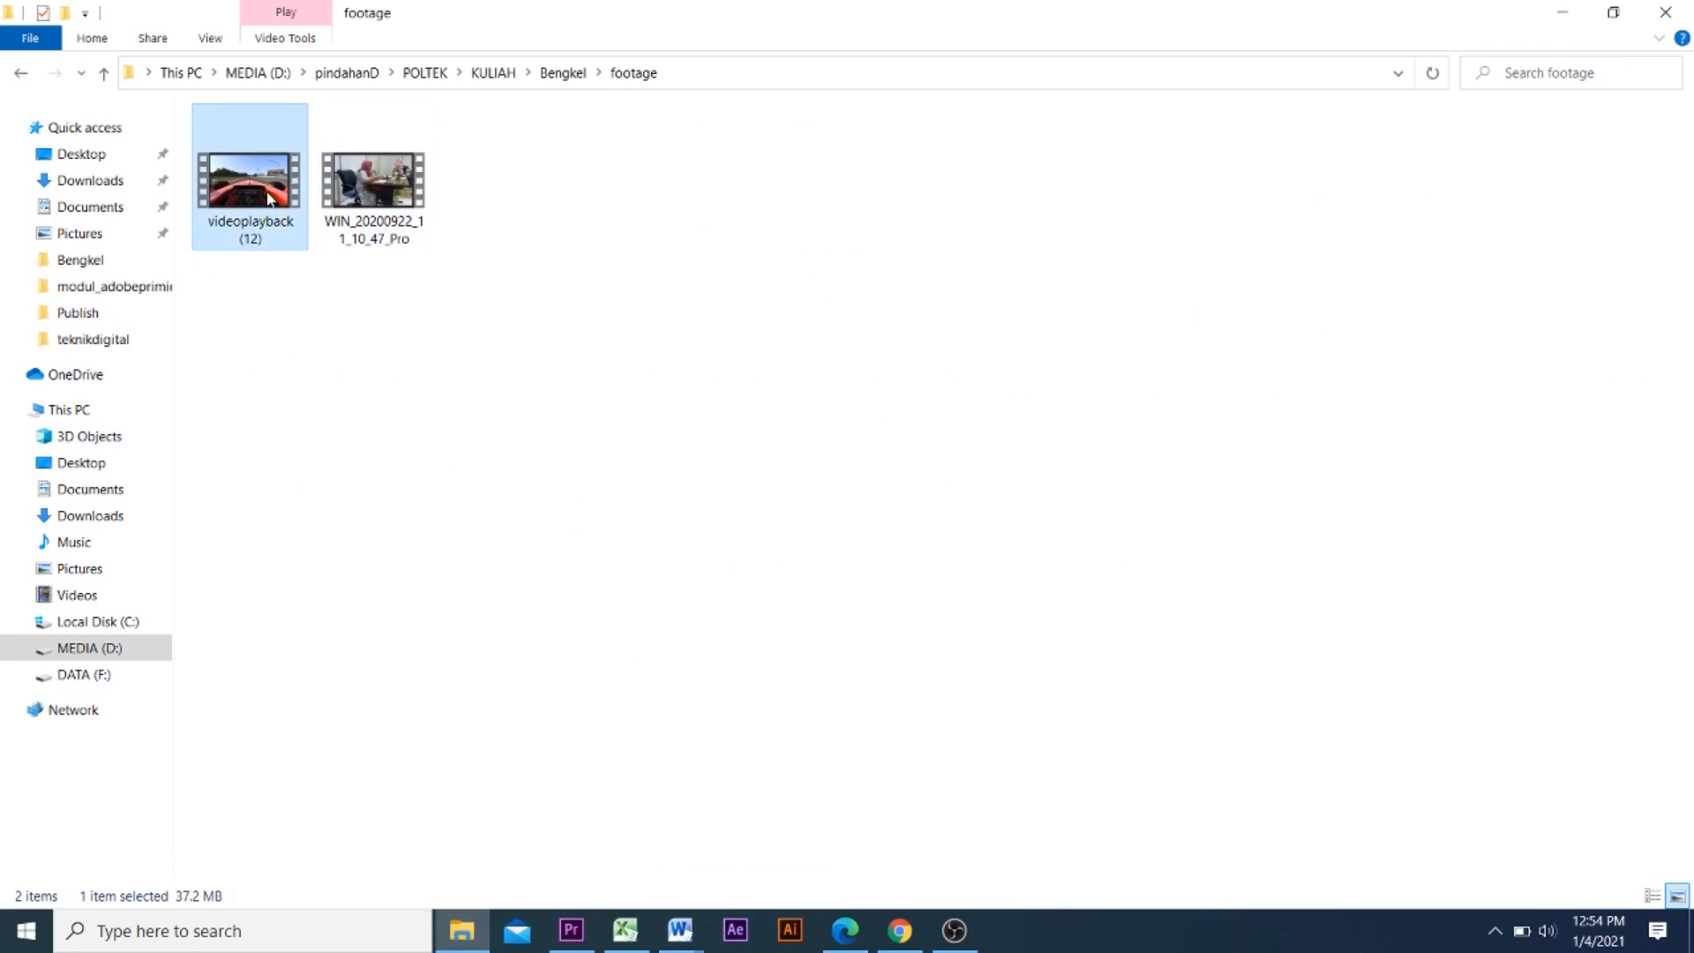
pyautogui.keyDown('ctrl'); pyautogui.click(360, 182); pyautogui.keyUp('ctrl')
pyautogui.moveTo(399, 182); pyautogui.dragTo(966, 779)
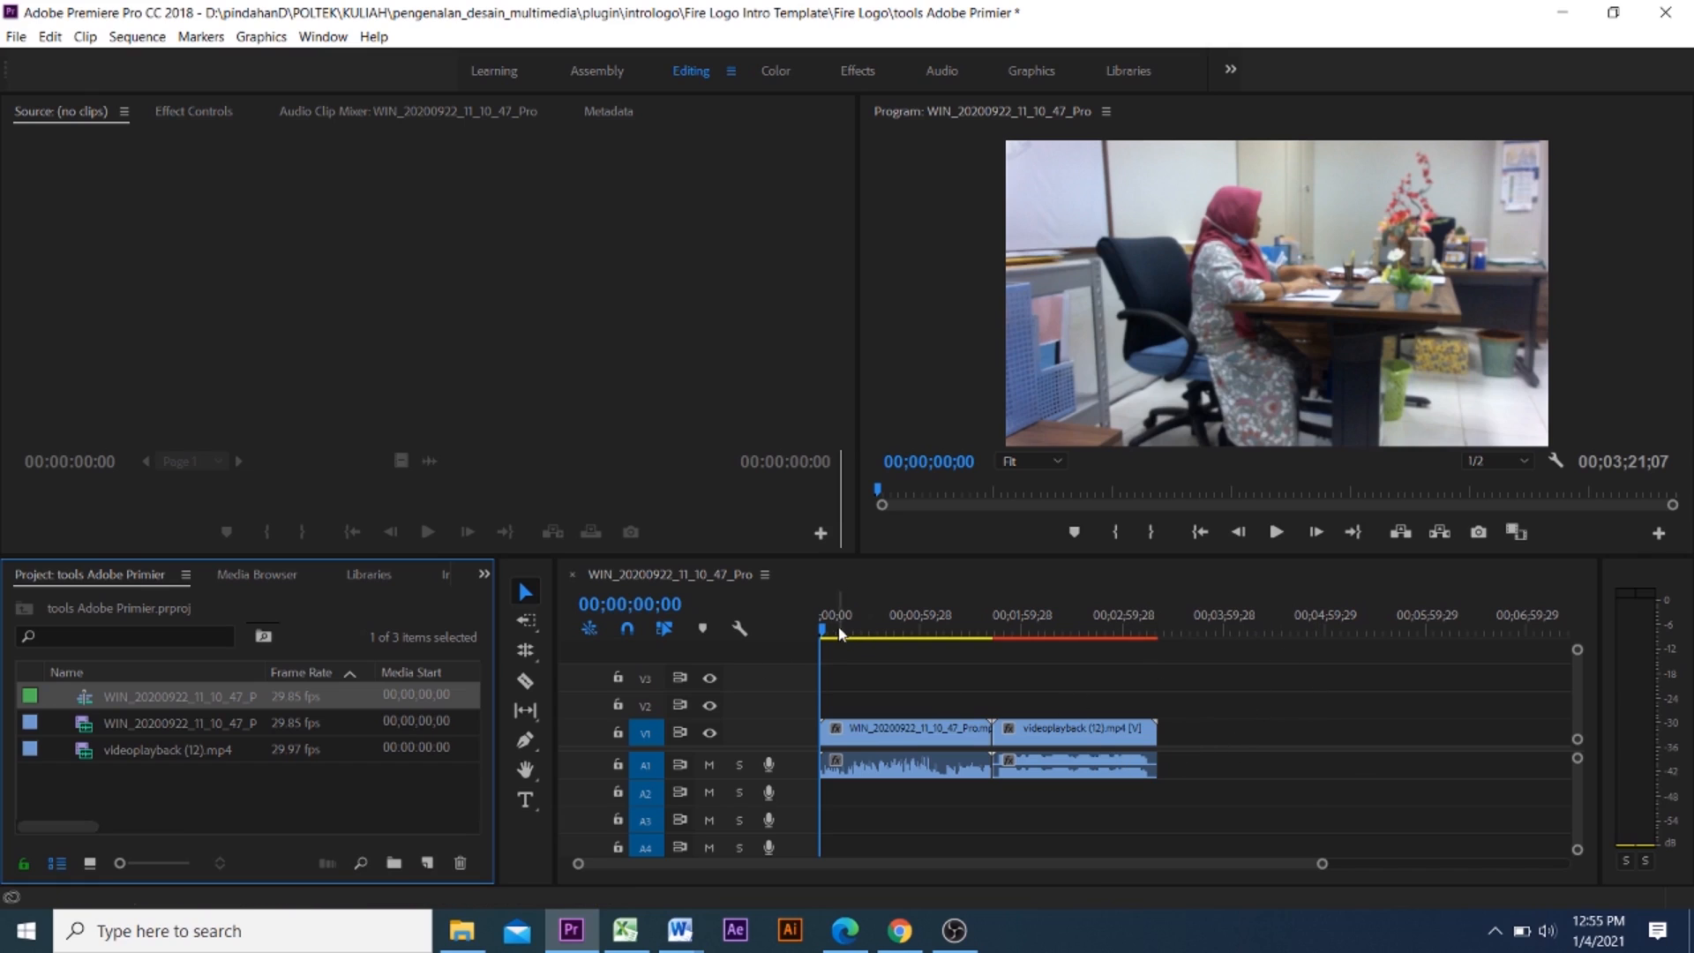
# Scale the videoplayback (12).mp4 clip to the frame size and return the playhead to the sequence start
pyautogui.click(871, 732)
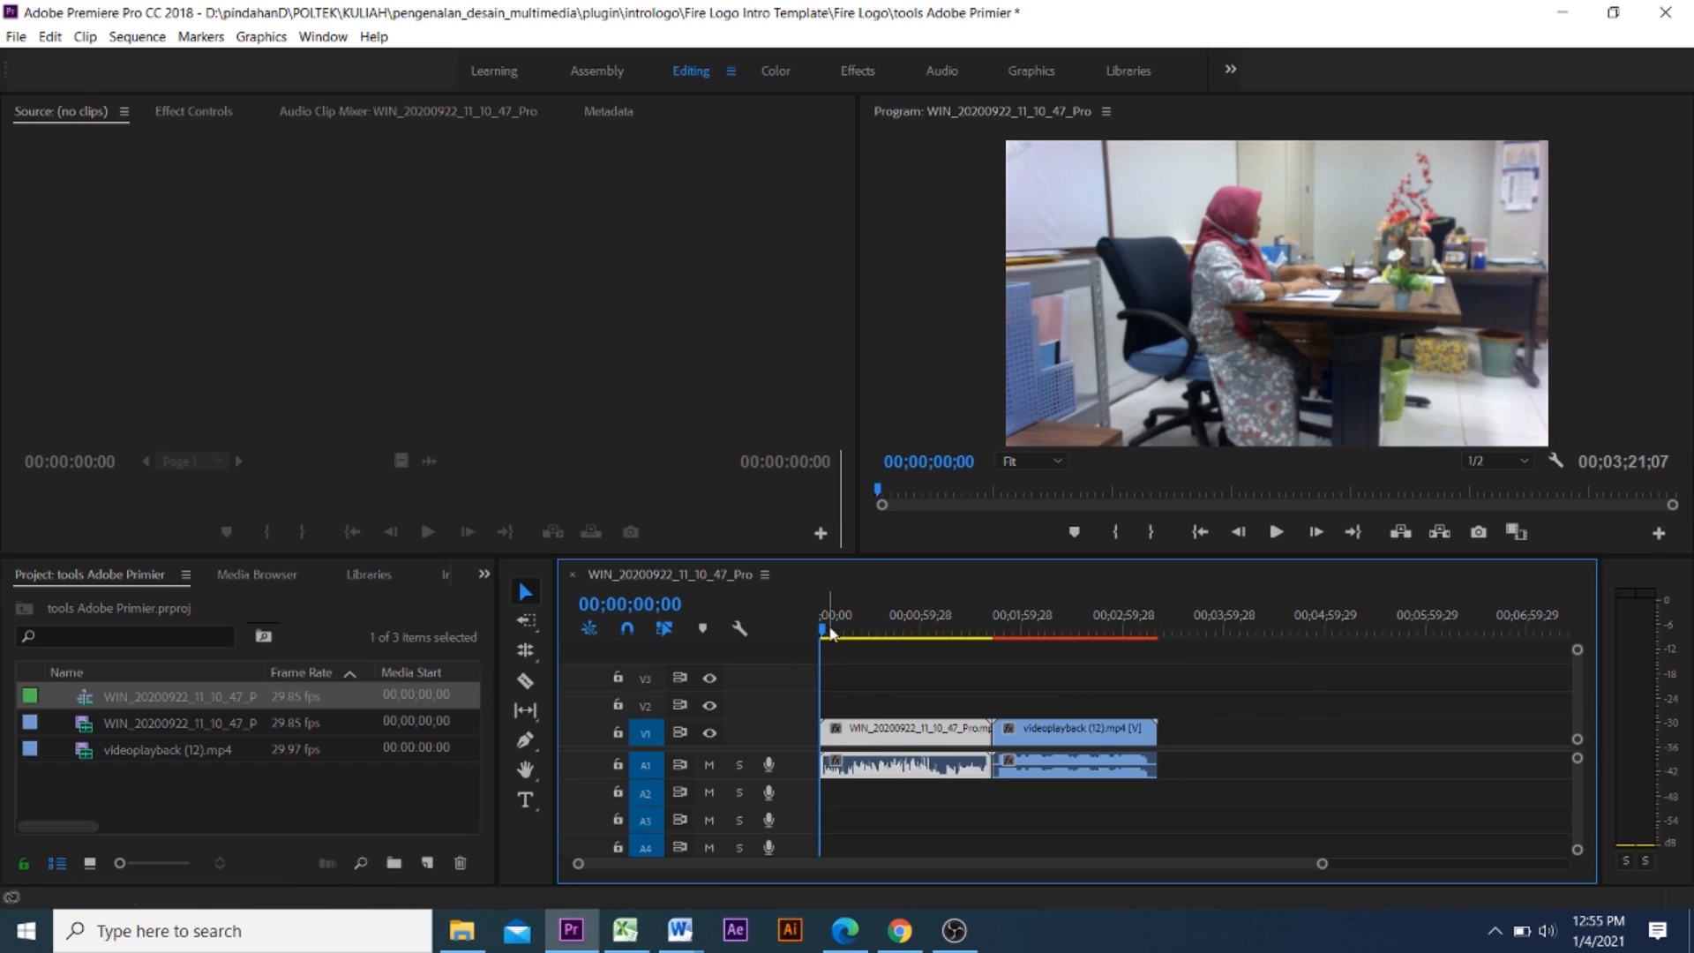
pyautogui.moveTo(830, 631); pyautogui.dragTo(1080, 638)
pyautogui.click(1044, 728)
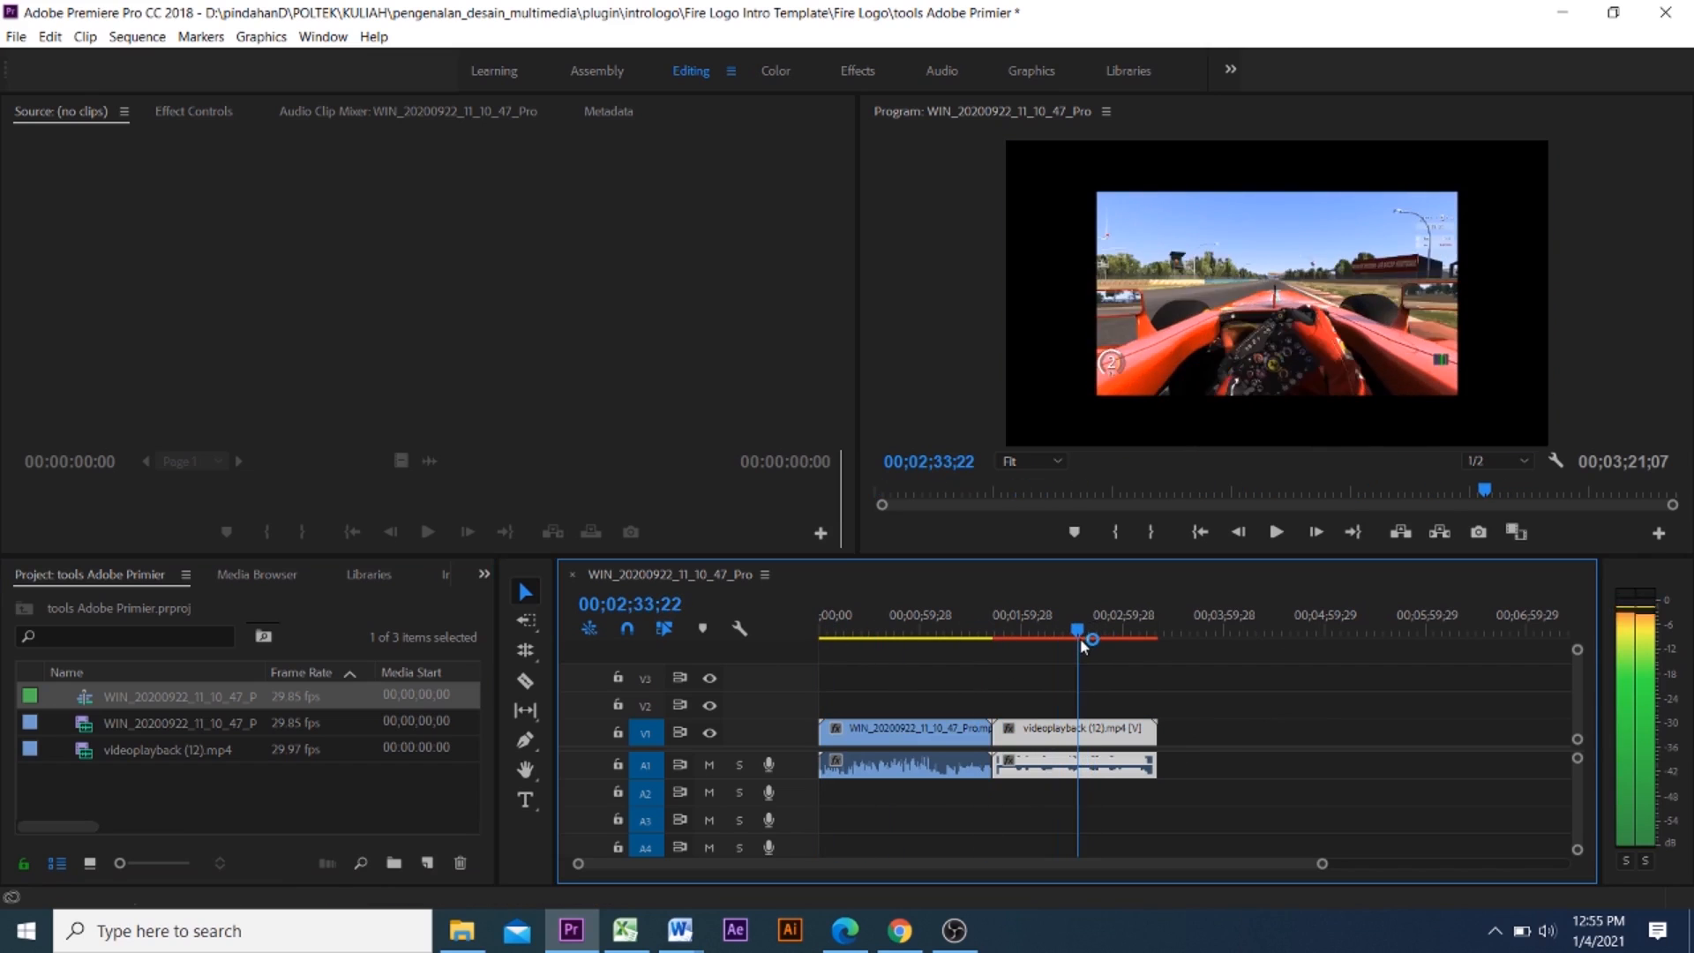
pyautogui.rightClick(1237, 363)
pyautogui.moveTo(1394, 634)
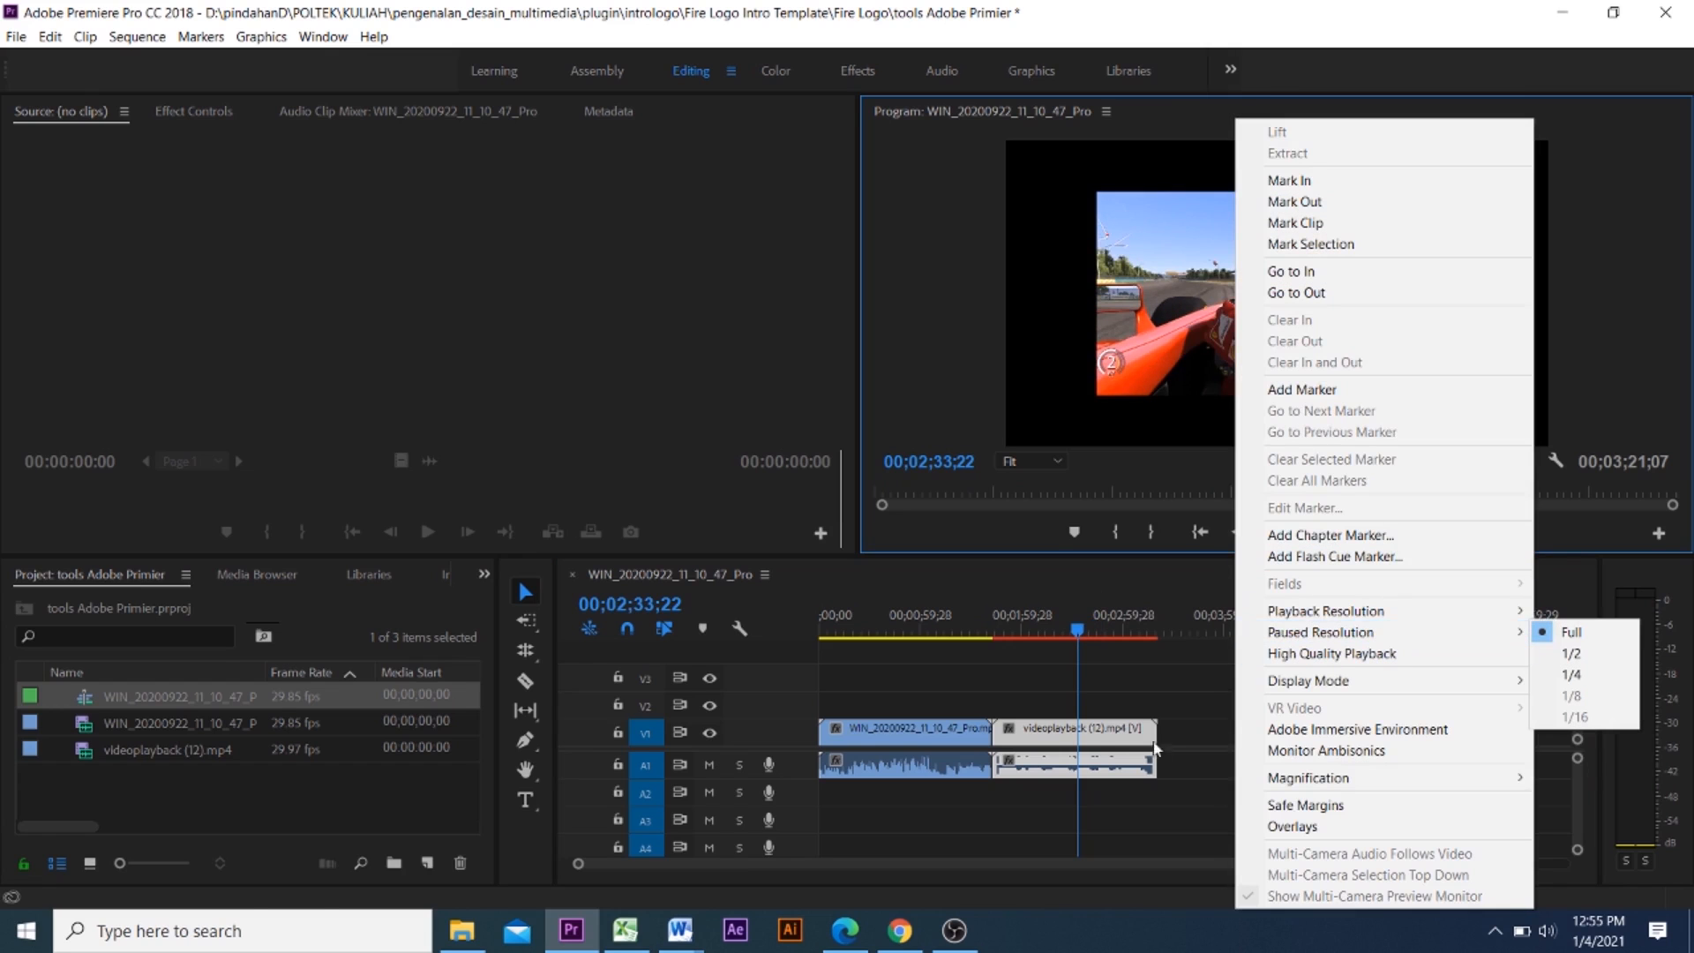
pyautogui.rightClick(1094, 746)
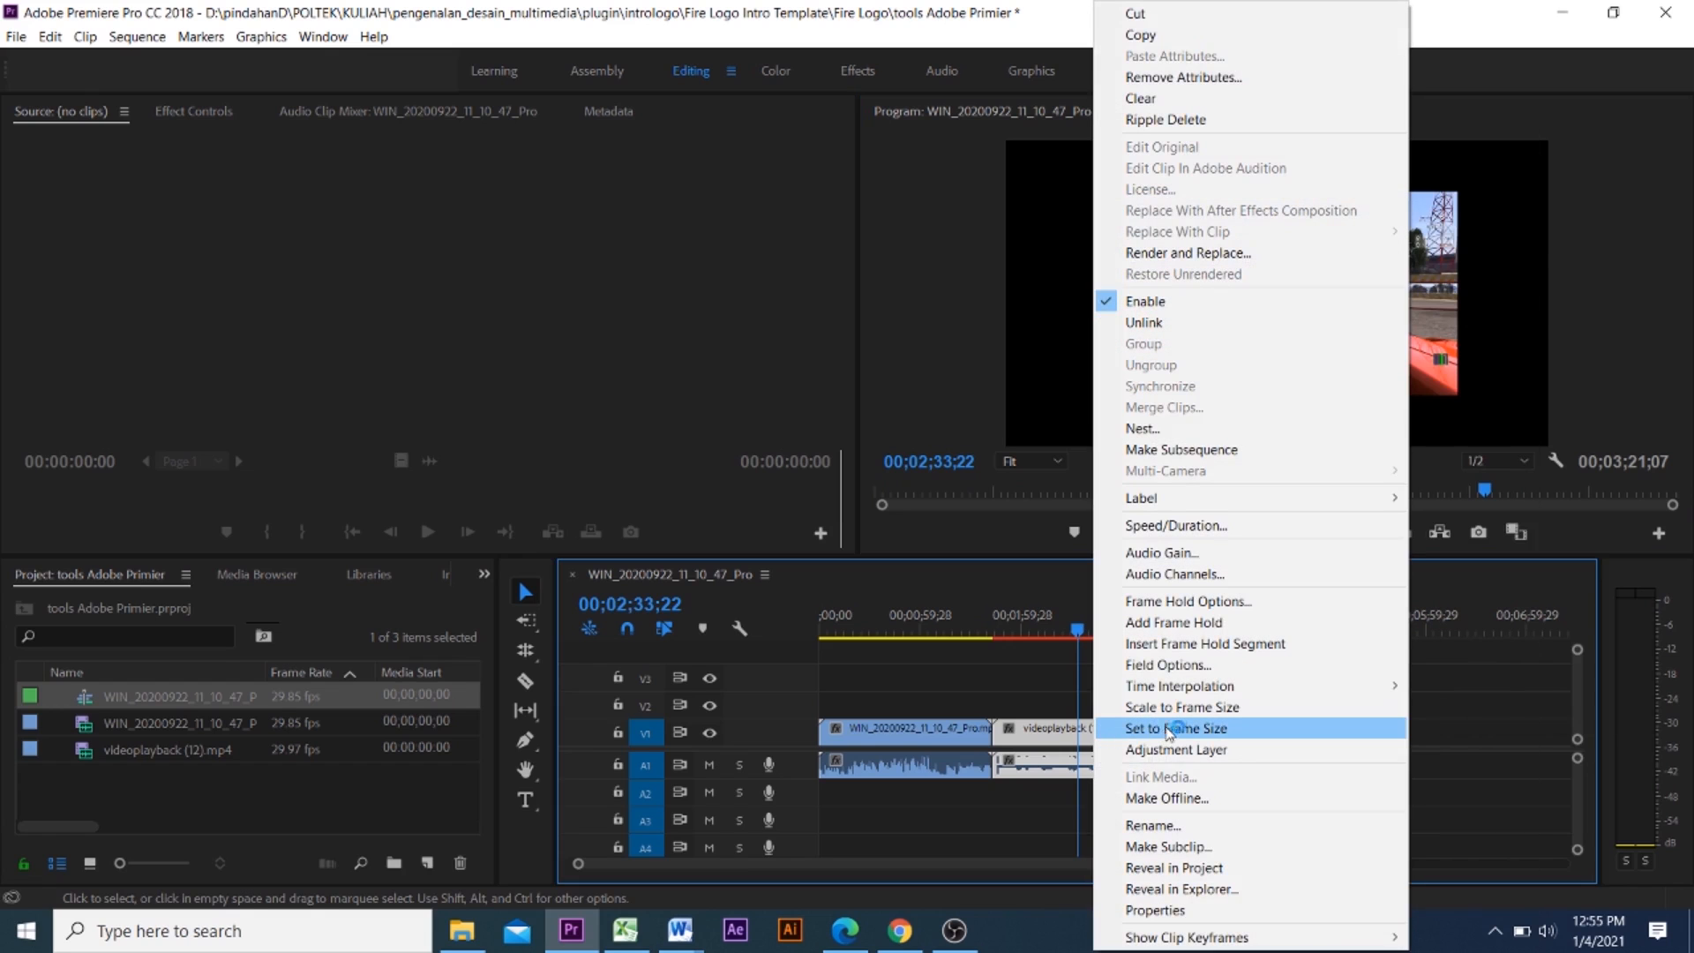
pyautogui.click(1172, 707)
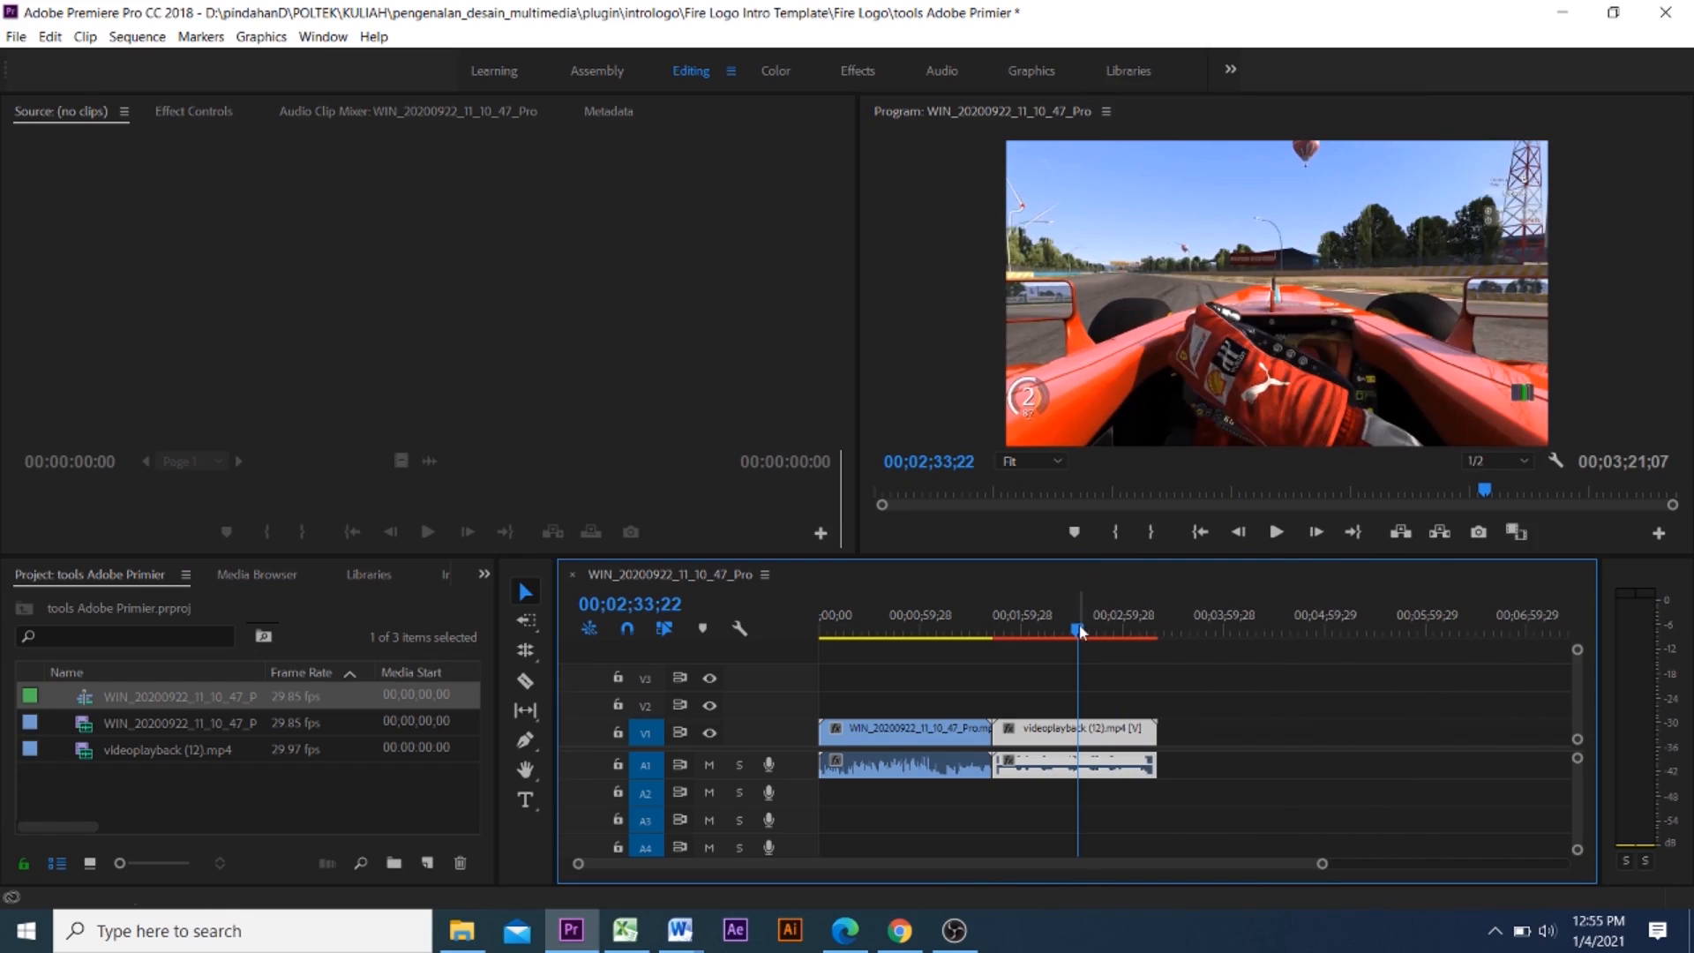
pyautogui.moveTo(1079, 630); pyautogui.dragTo(823, 648)
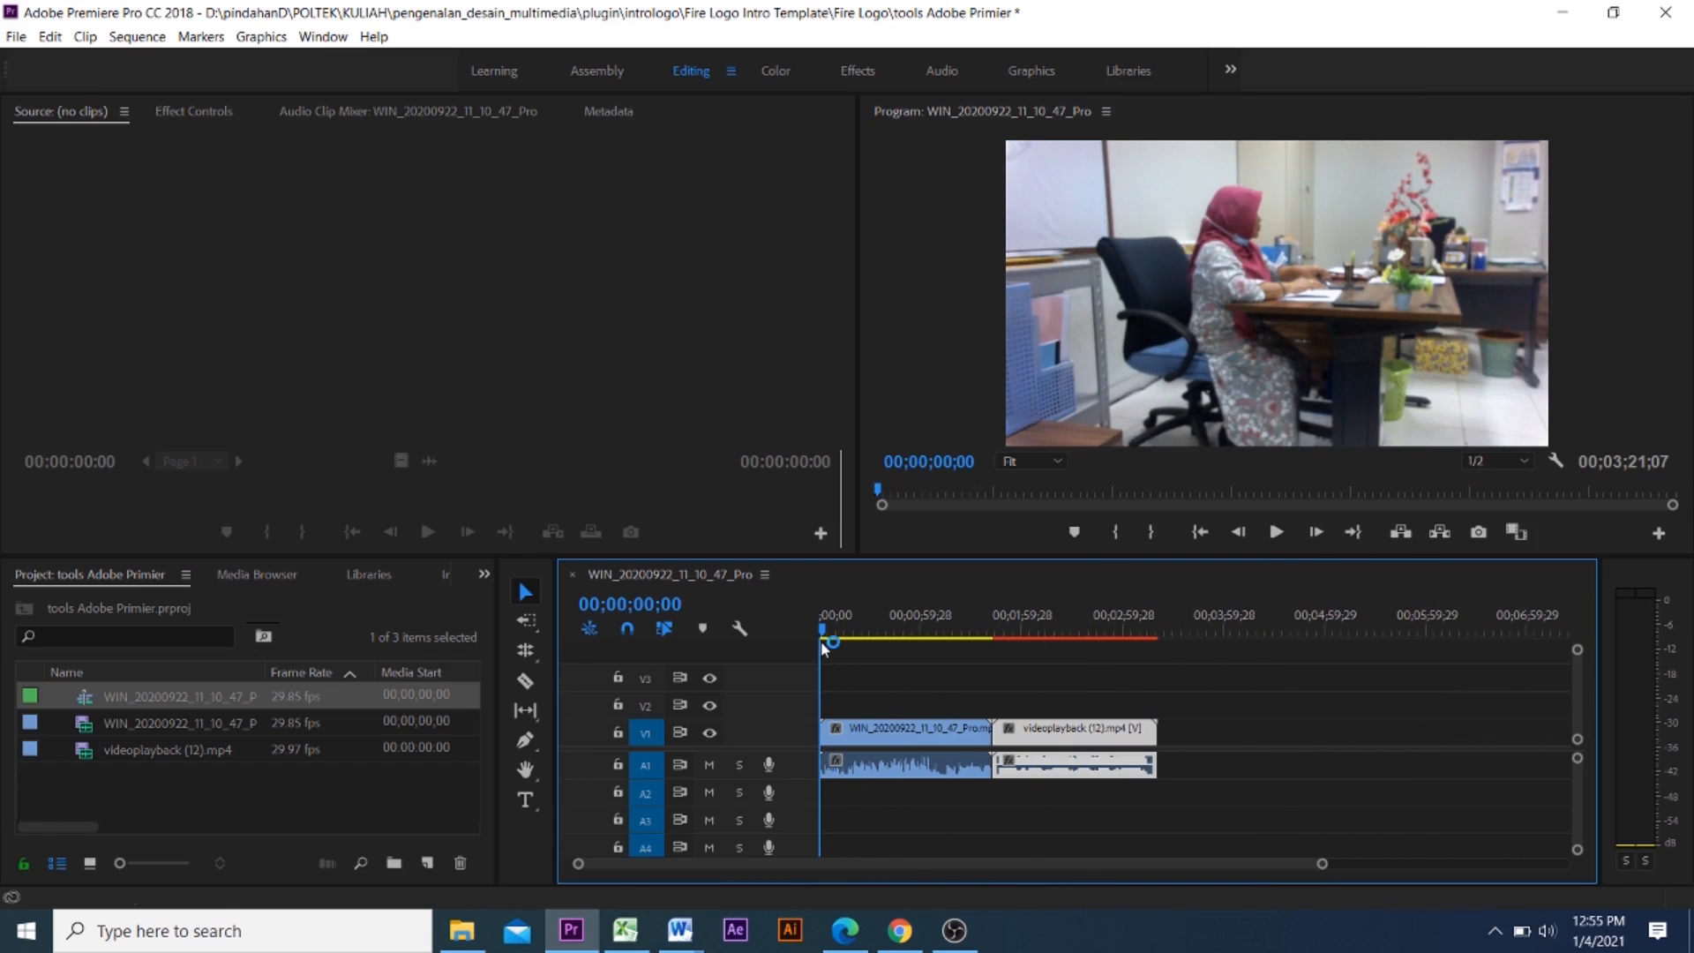
# Activate the Selection Tool and alternately select the WIN_20200922_11_10_47_Pro and videoplayback (12).mp4 clips in the timeline
pyautogui.click(527, 596)
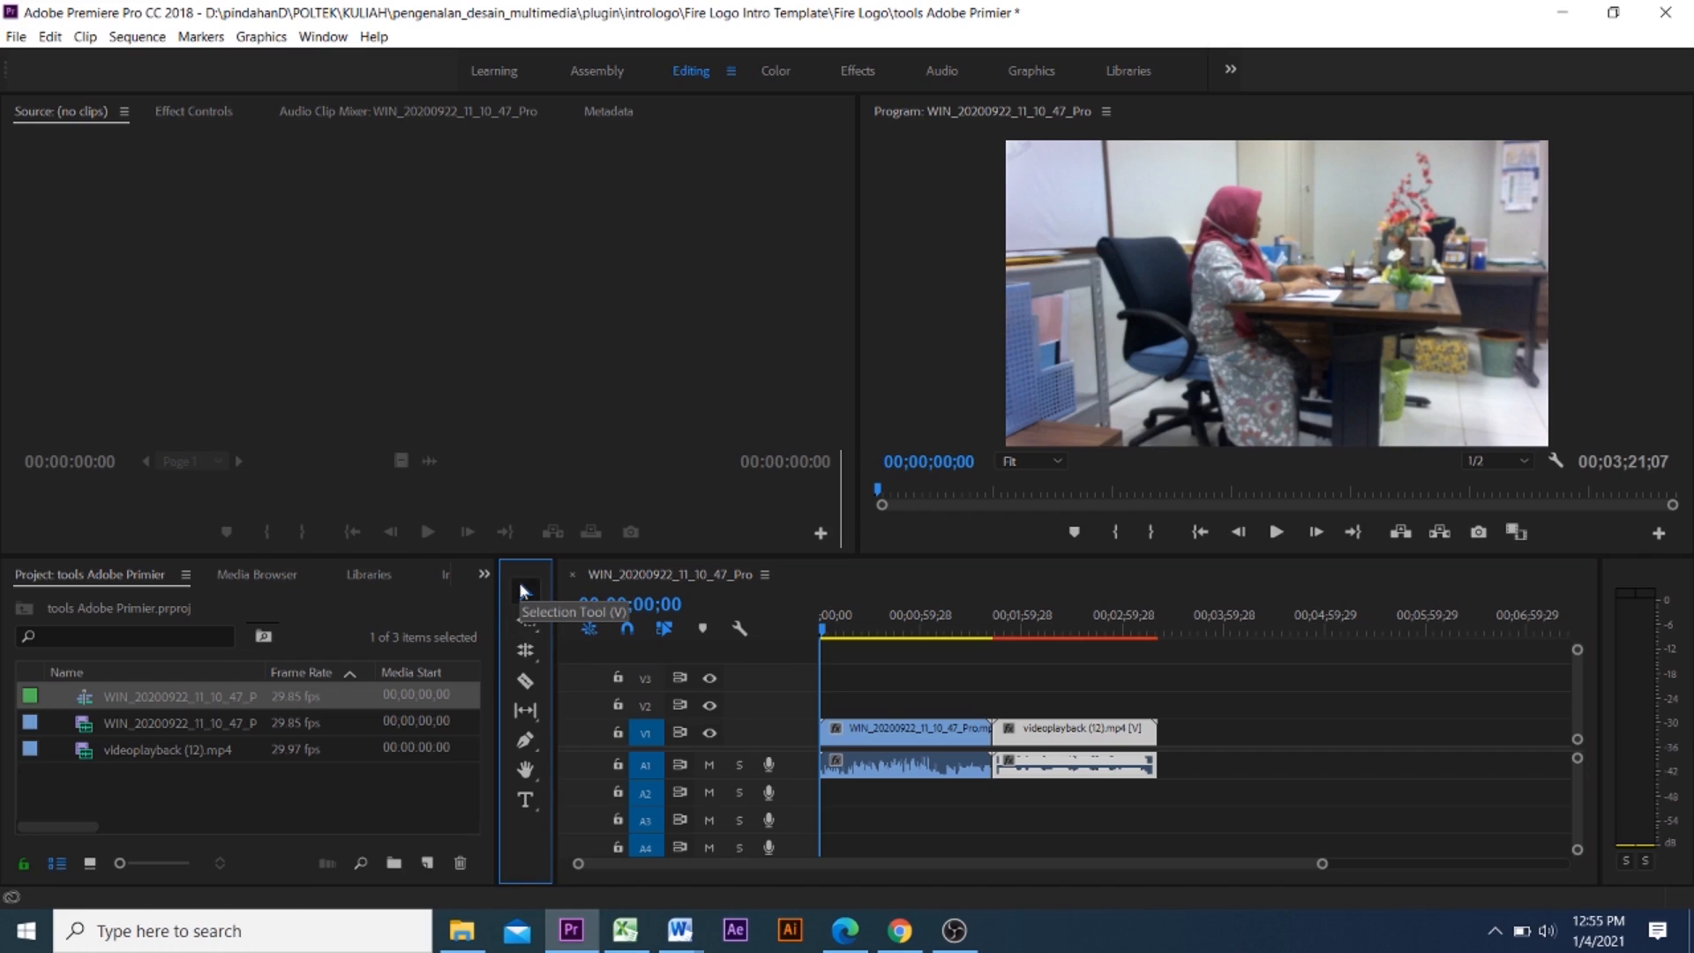
pyautogui.click(984, 727)
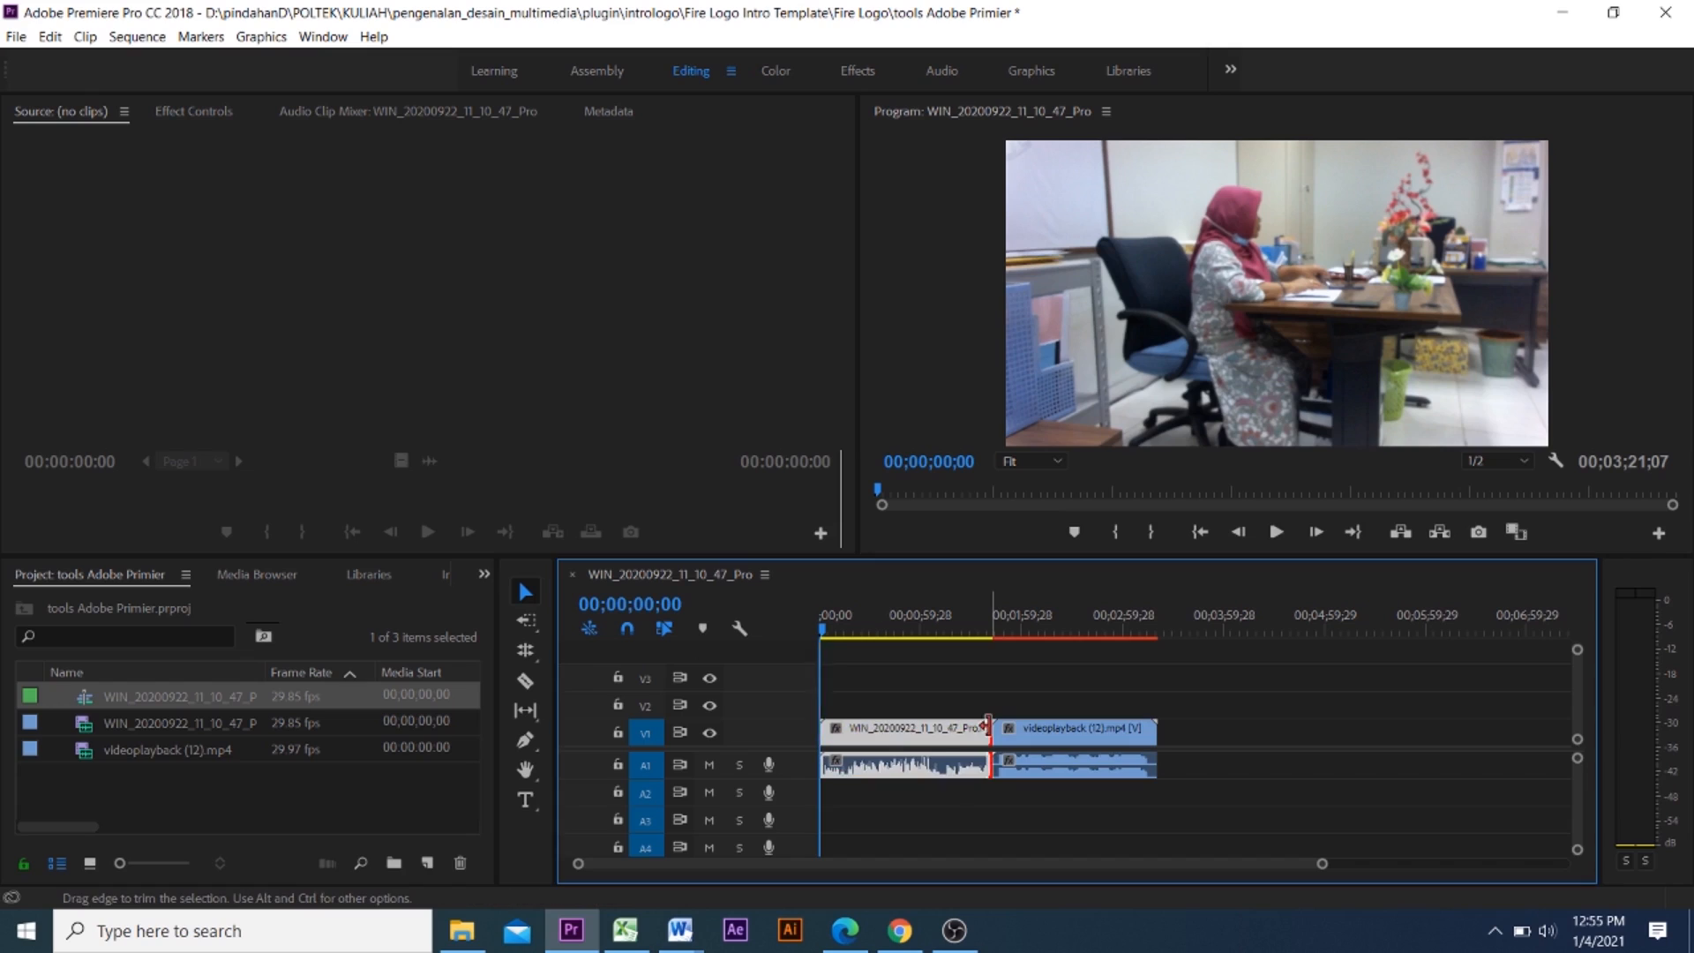
pyautogui.click(525, 592)
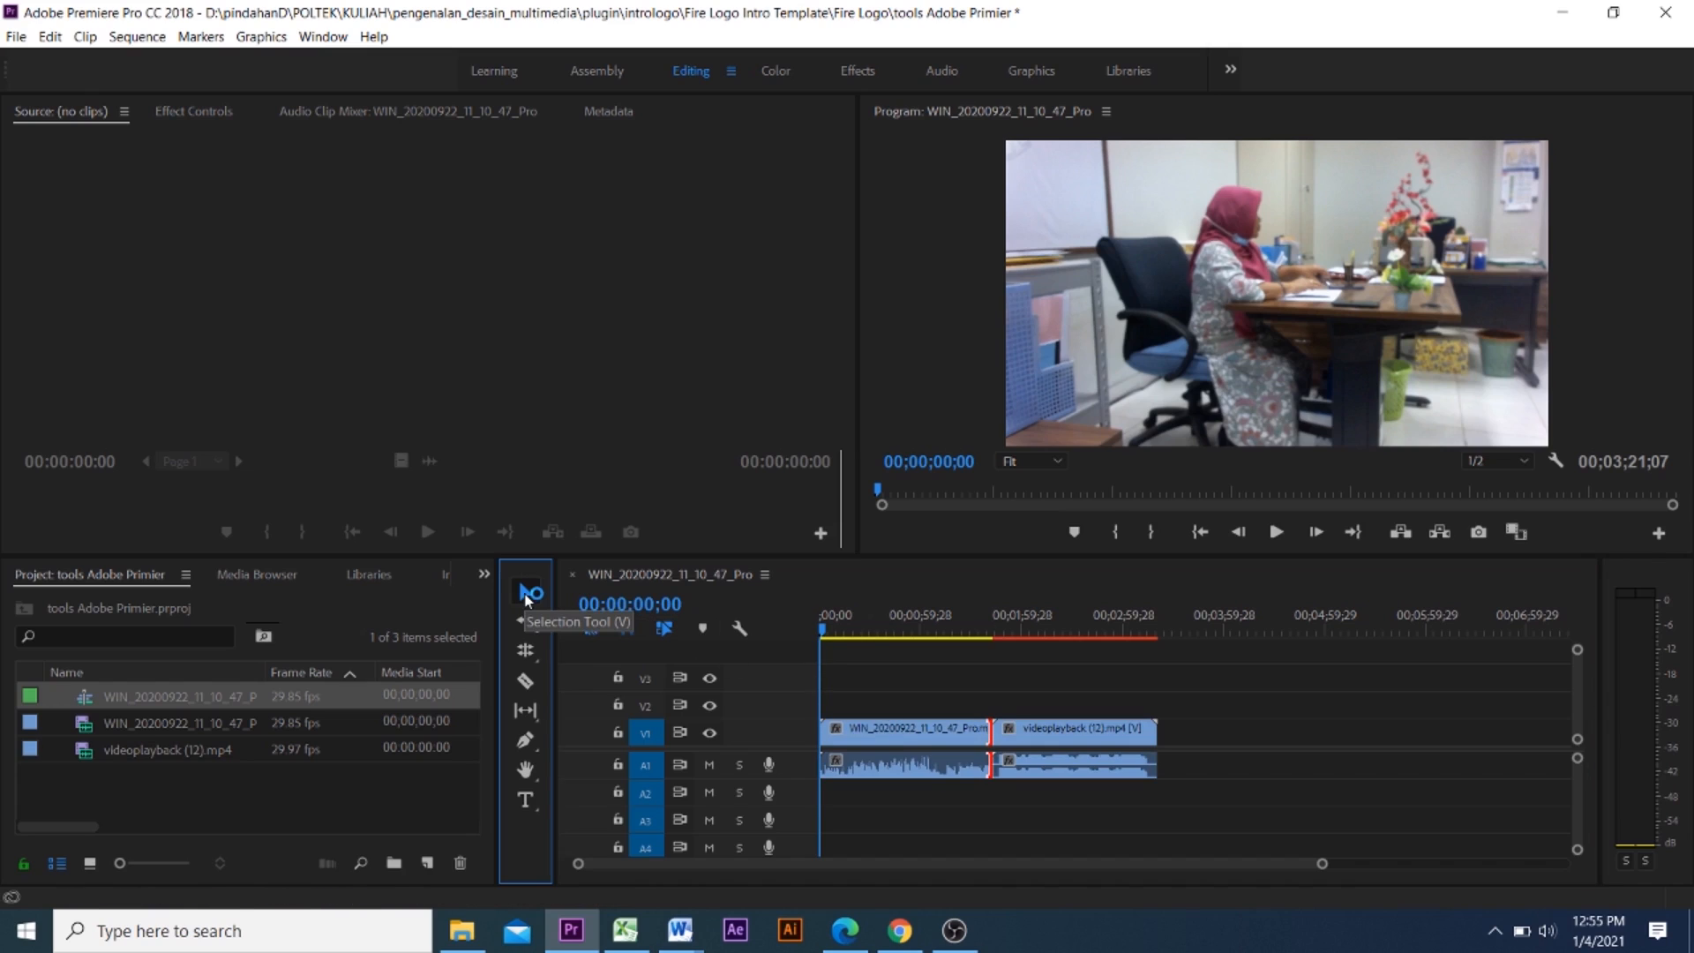
pyautogui.click(1030, 738)
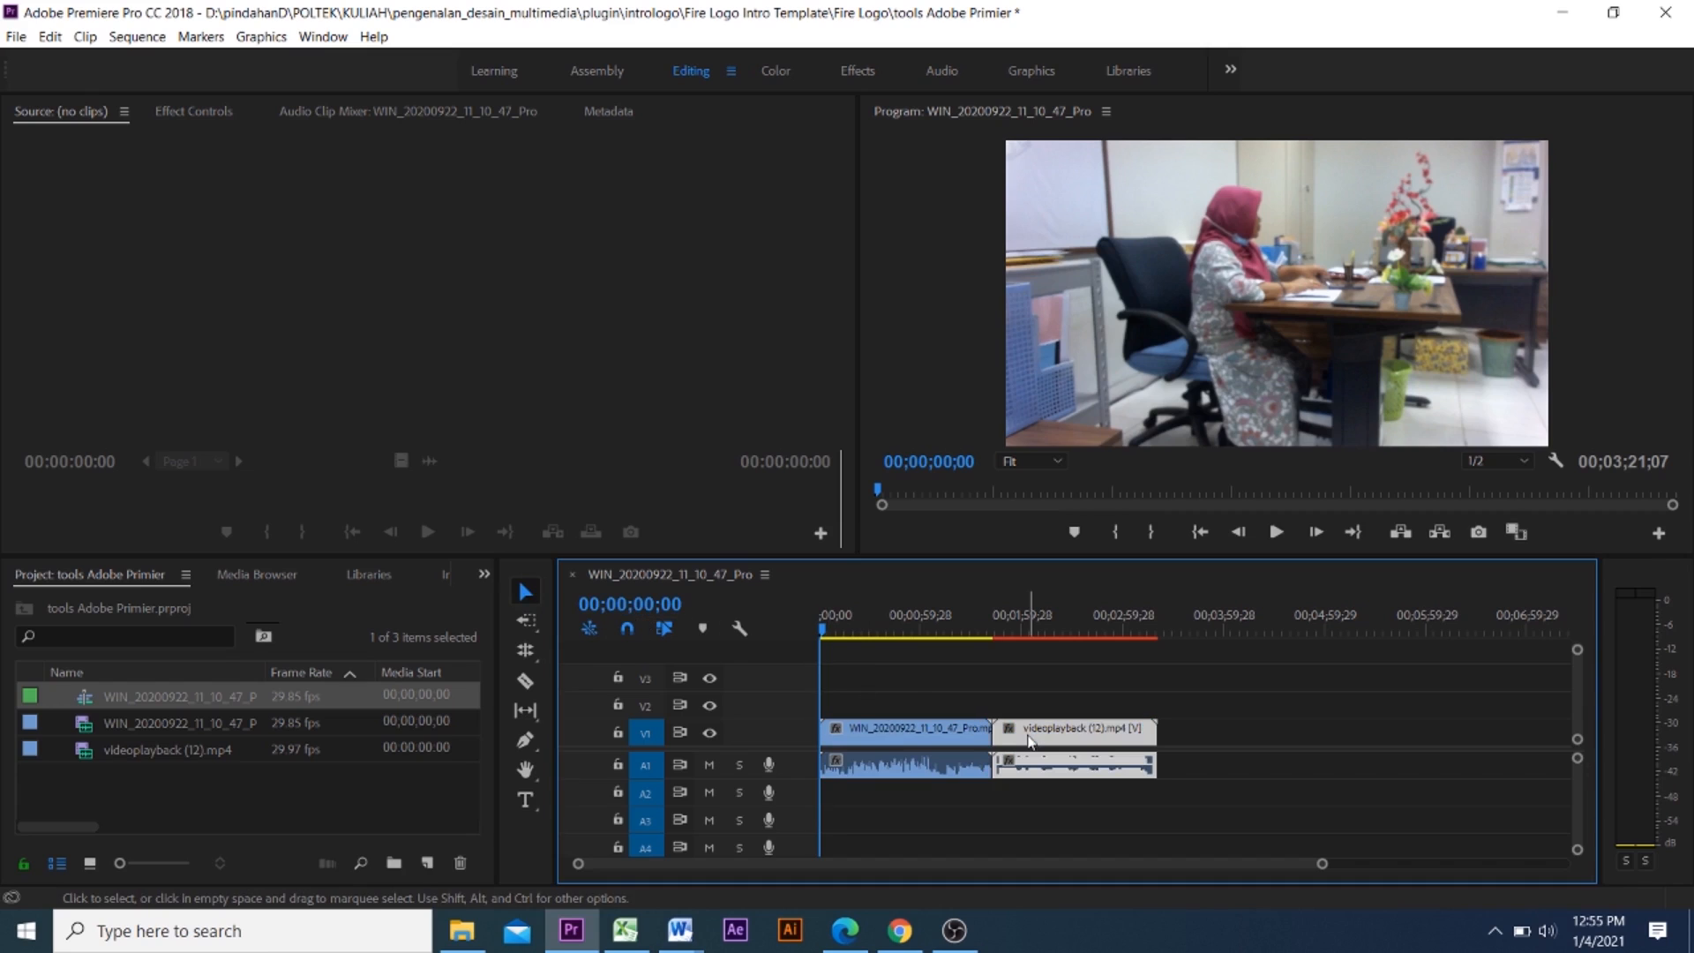
pyautogui.click(973, 736)
pyautogui.click(1054, 726)
pyautogui.click(958, 718)
pyautogui.click(958, 727)
pyautogui.click(1019, 728)
pyautogui.click(937, 731)
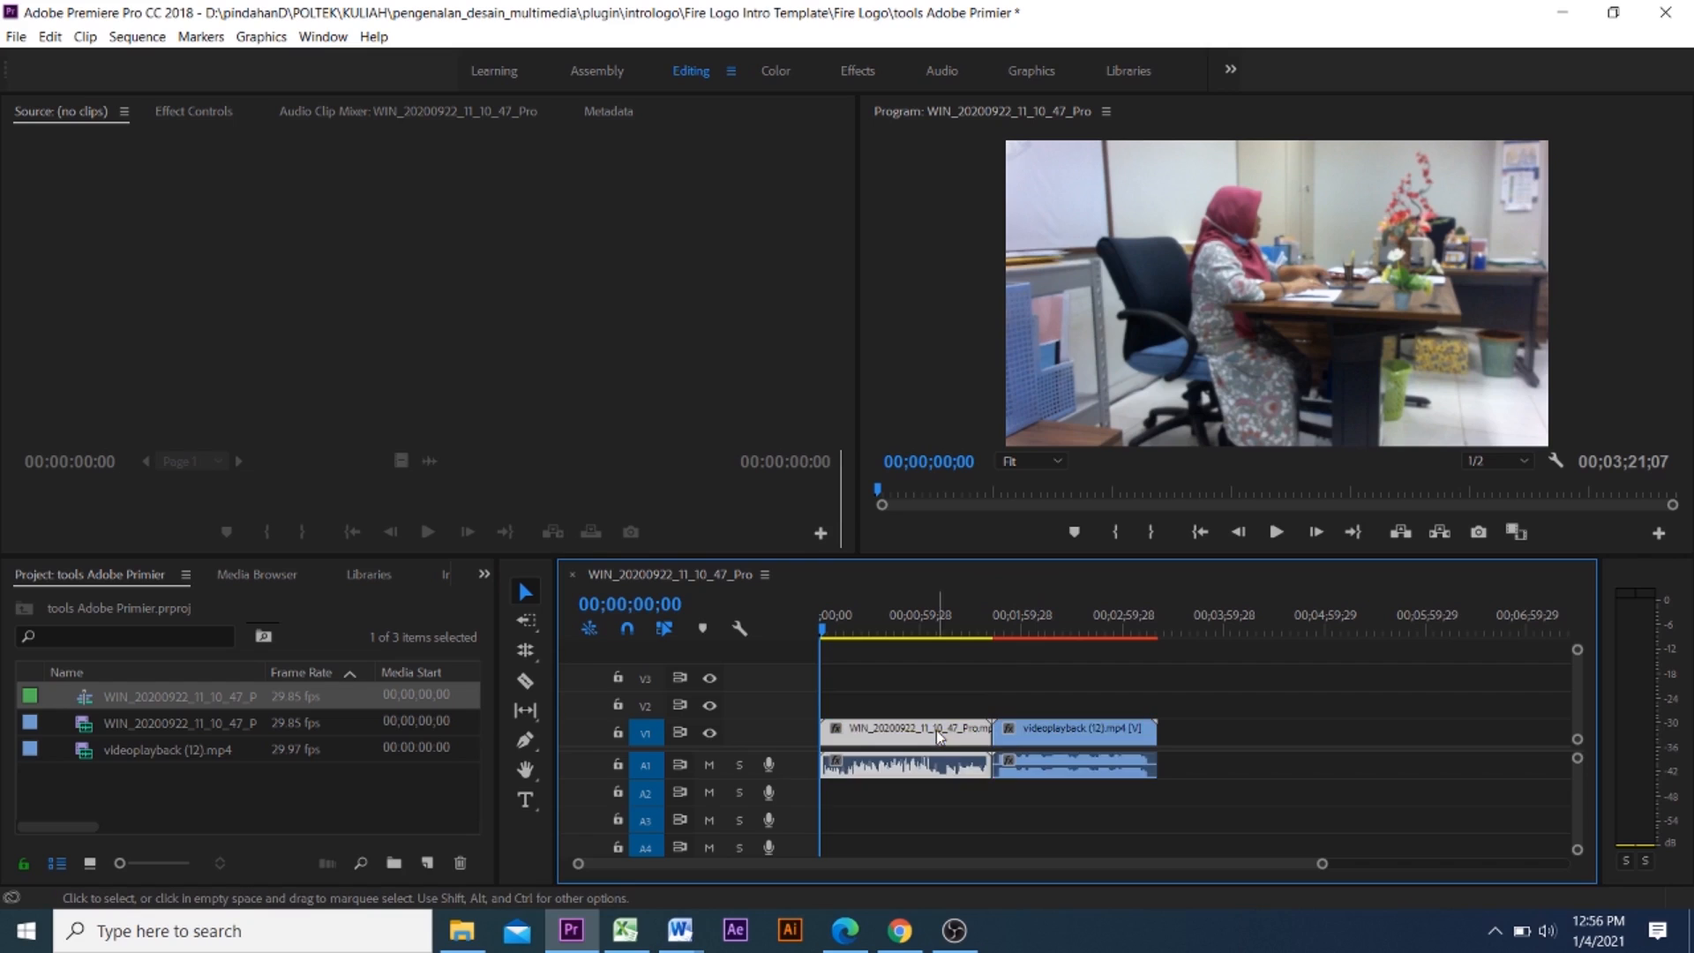
pyautogui.click(1080, 745)
pyautogui.click(969, 732)
pyautogui.click(1083, 744)
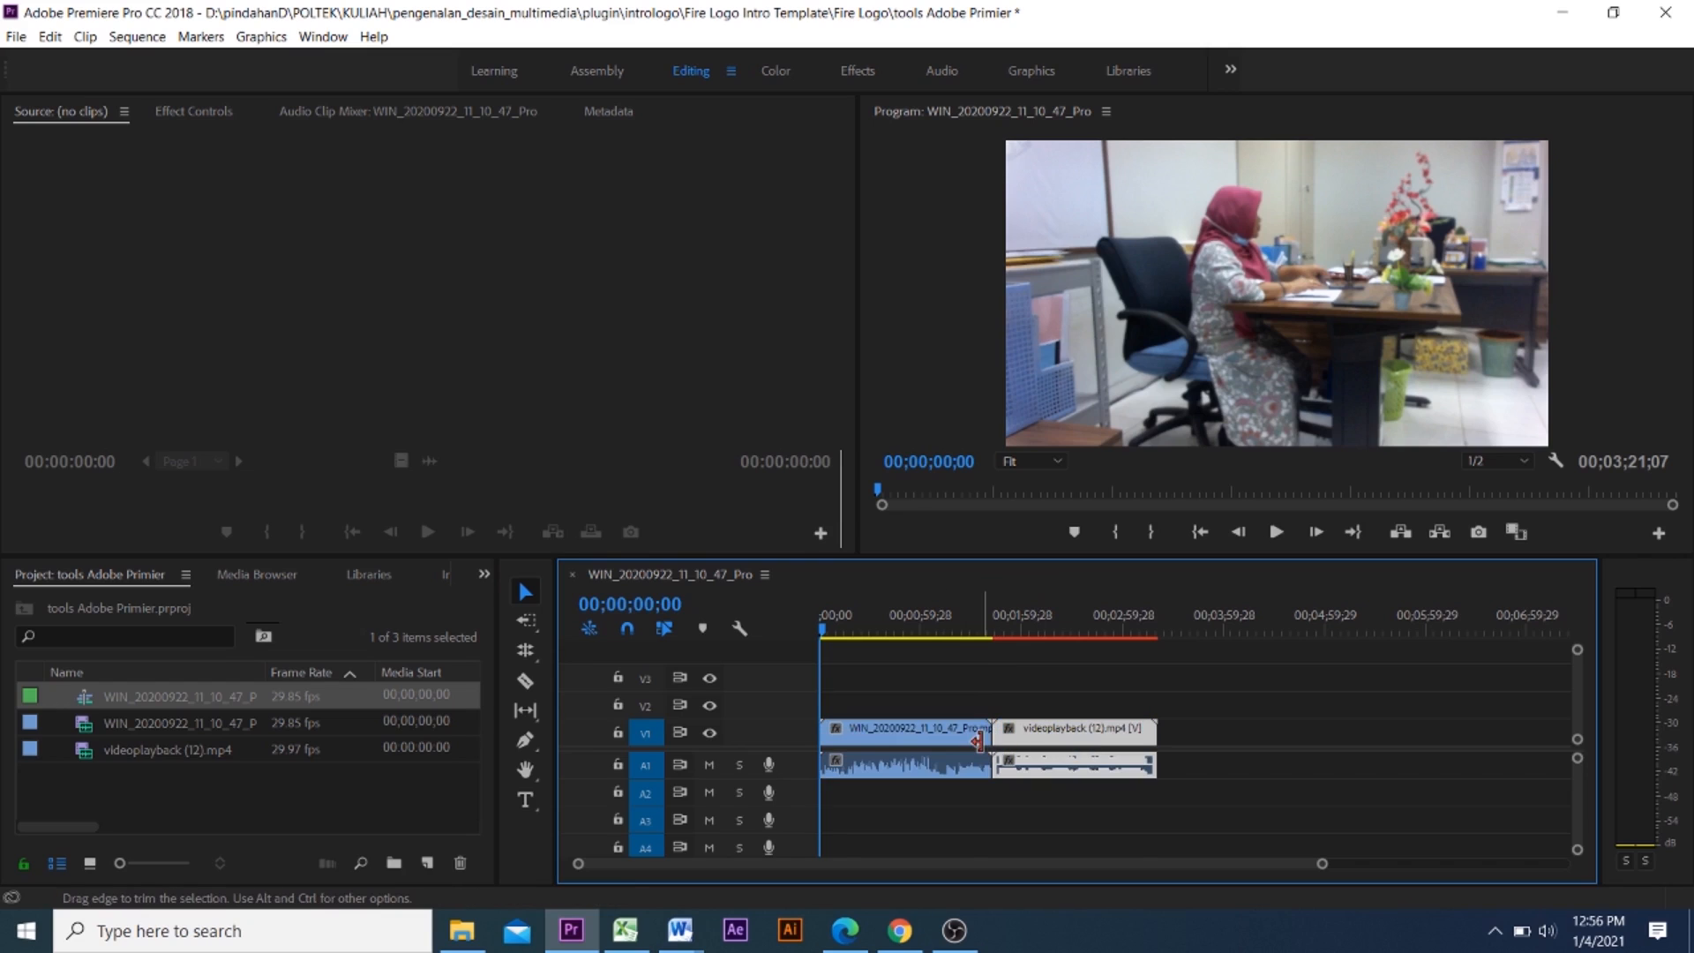
pyautogui.click(982, 740)
pyautogui.click(965, 731)
pyautogui.click(1057, 728)
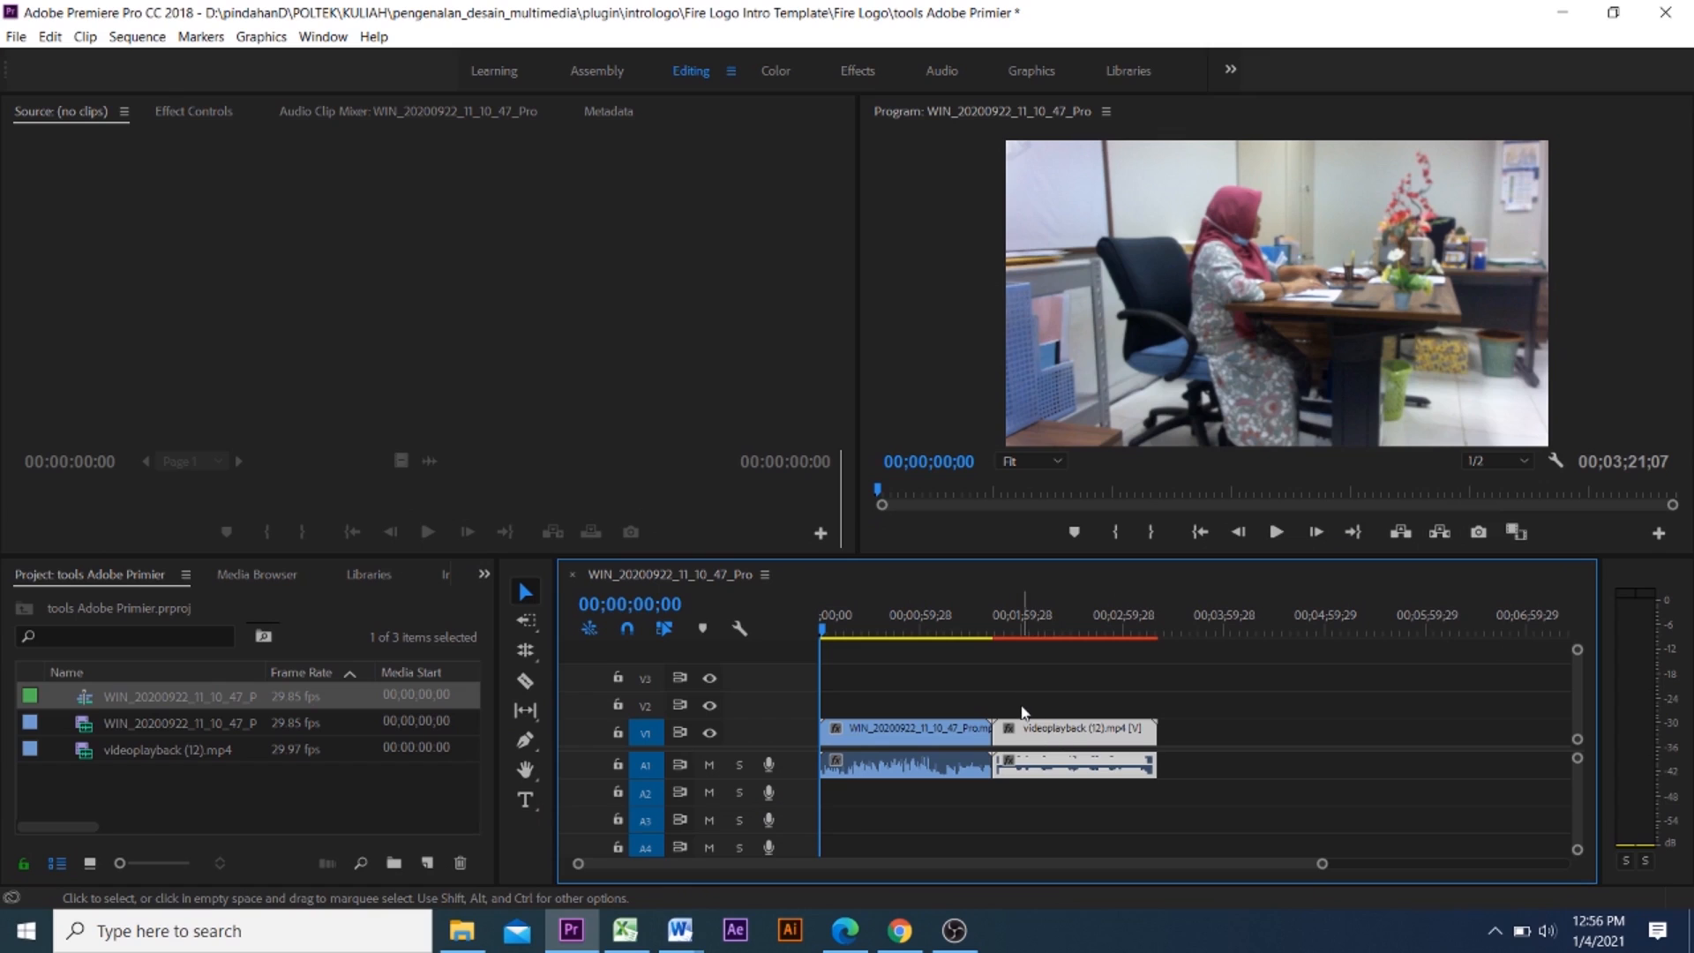
pyautogui.click(947, 725)
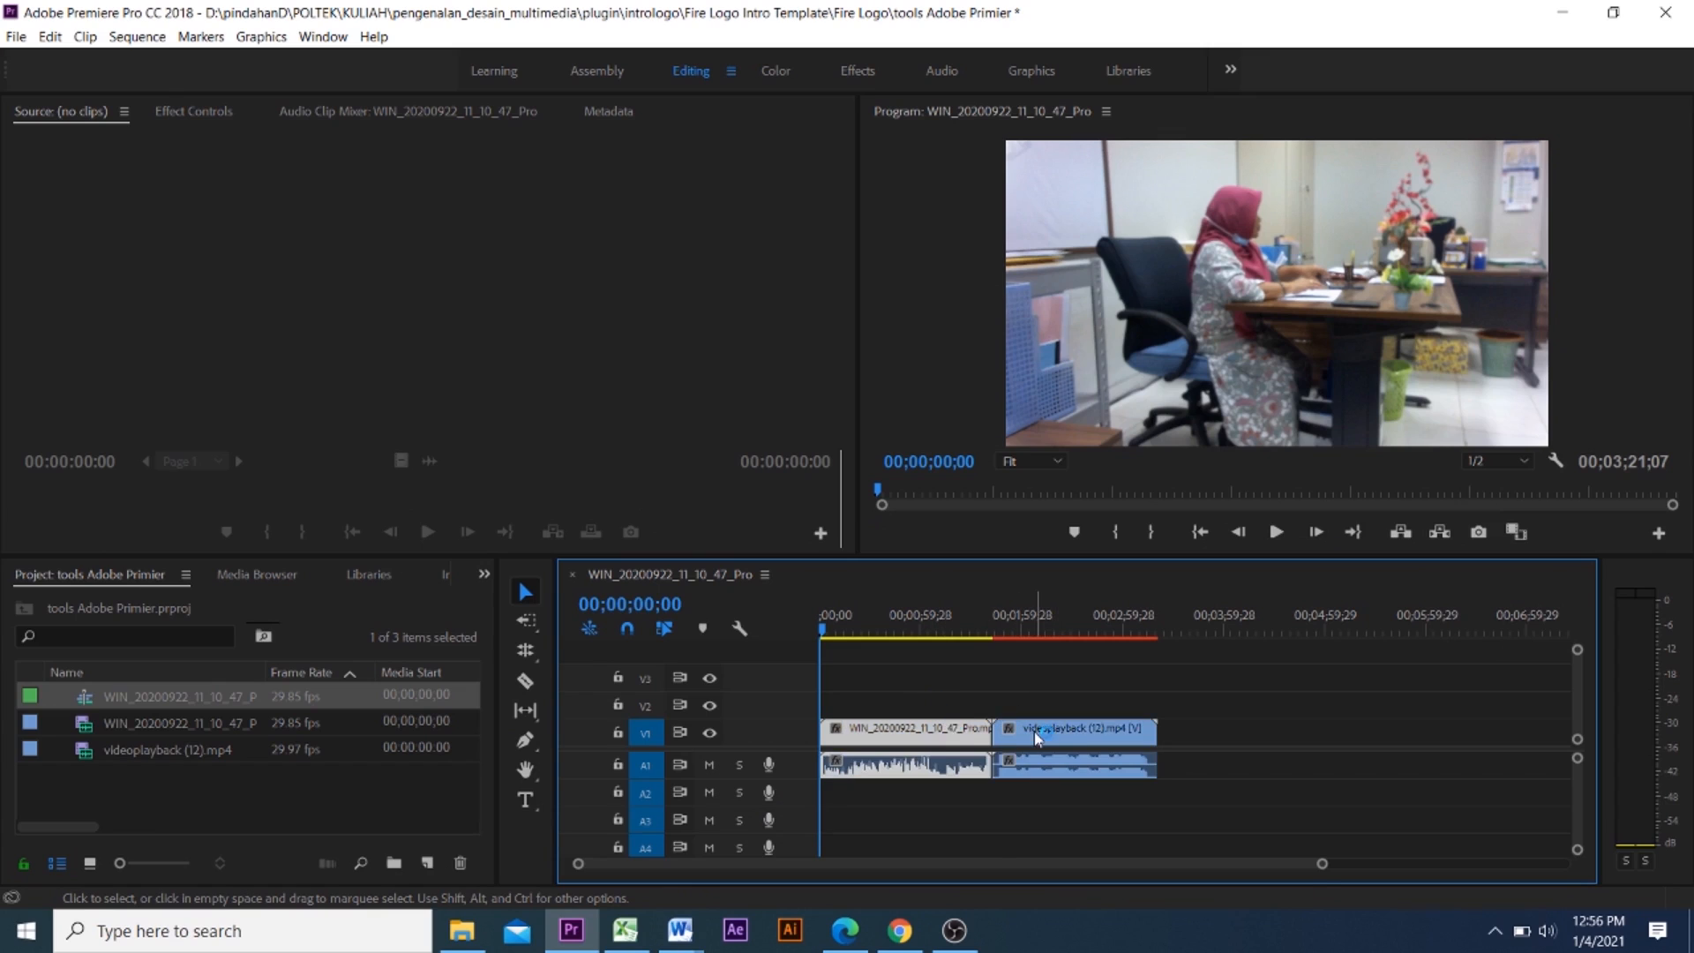
pyautogui.click(1036, 737)
pyautogui.click(914, 735)
pyautogui.click(1027, 743)
pyautogui.click(919, 738)
pyautogui.click(1078, 739)
pyautogui.click(959, 739)
# Shift both clips later in the timeline one at a time, select them together, and move them back to the sequence start
pyautogui.moveTo(1078, 739); pyautogui.dragTo(1203, 736)
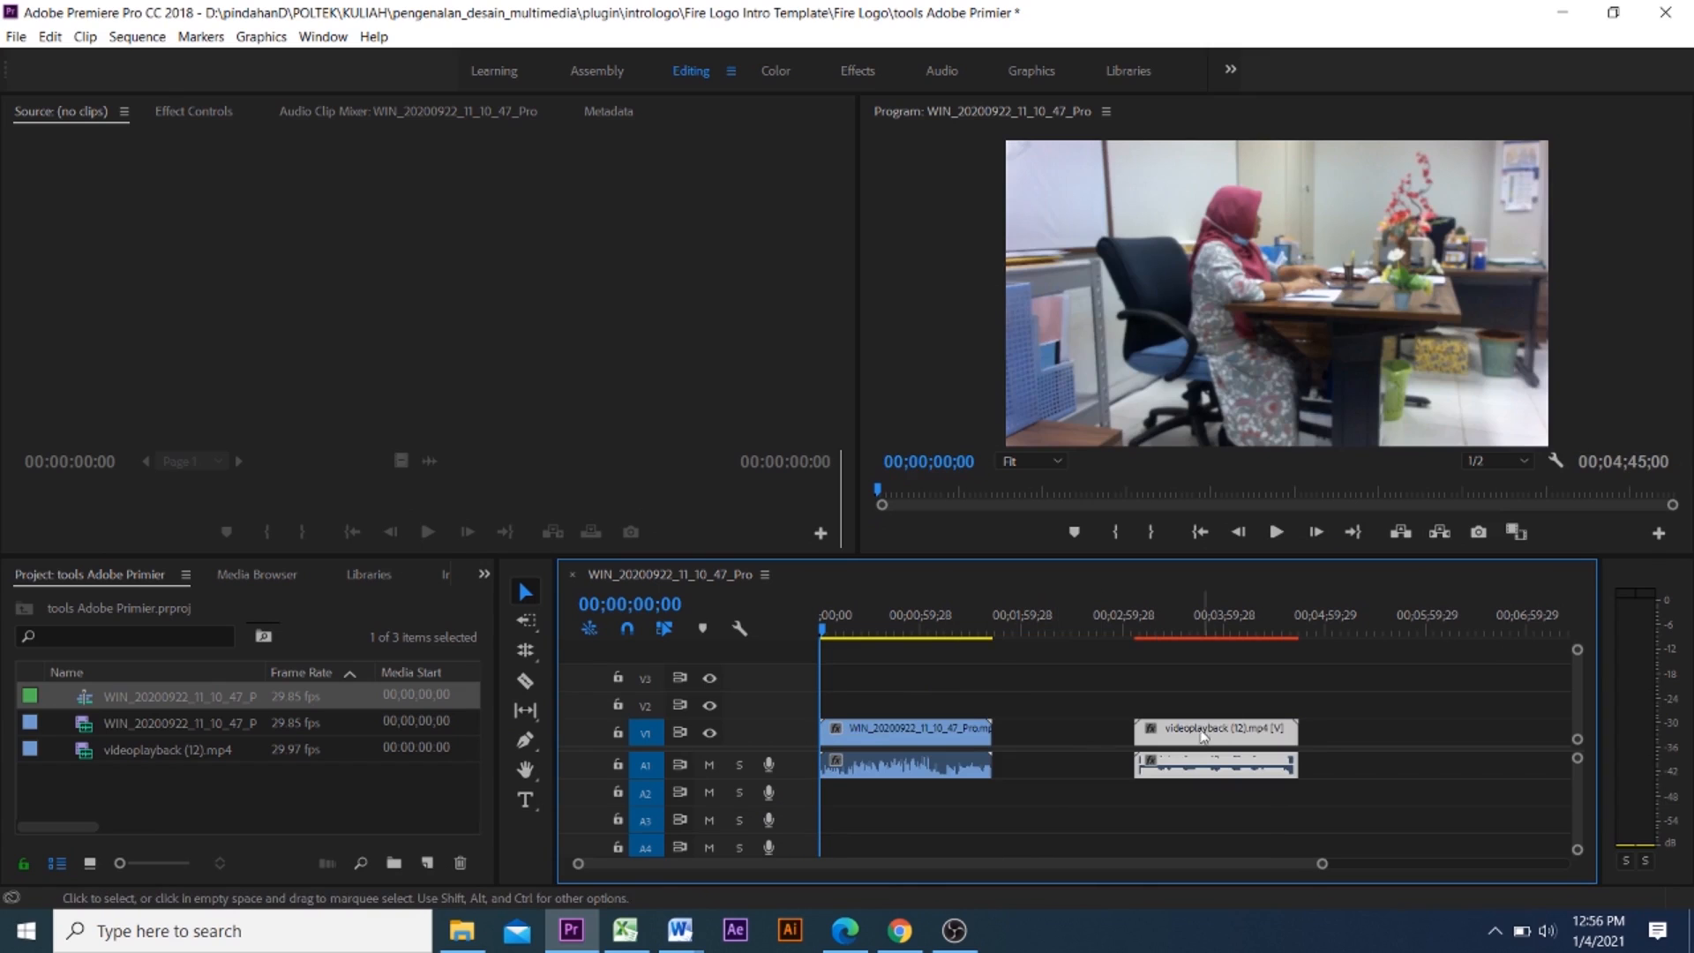
pyautogui.moveTo(940, 741); pyautogui.dragTo(1082, 740)
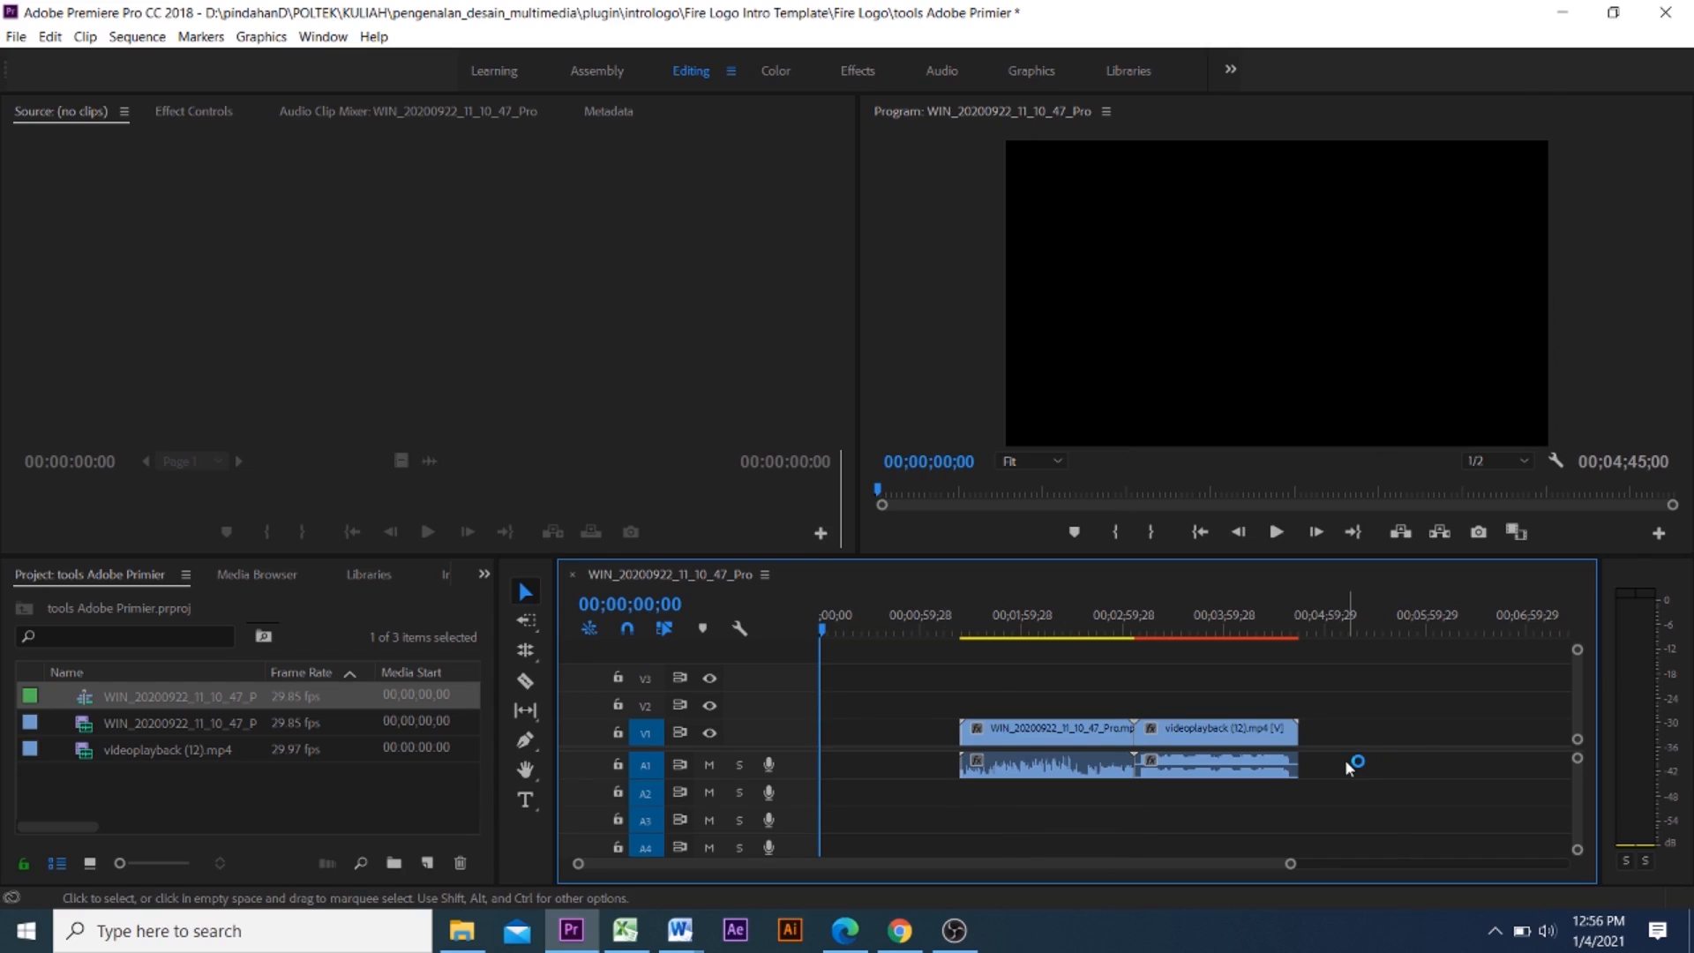
pyautogui.moveTo(1330, 820); pyautogui.dragTo(945, 716)
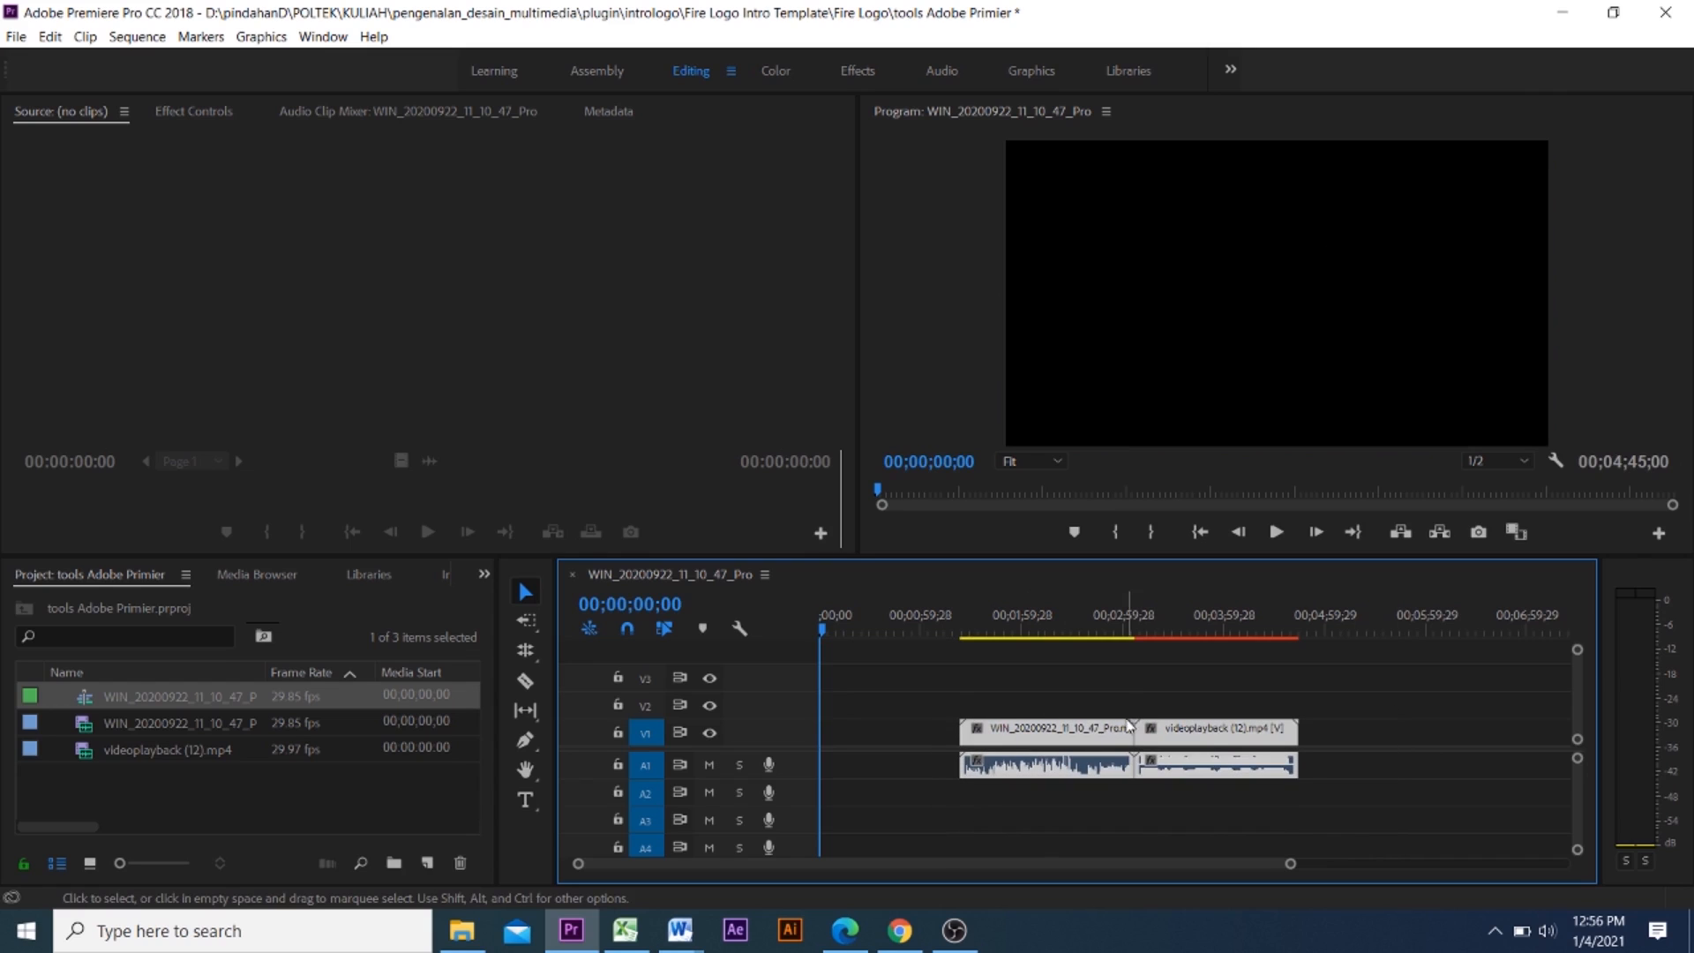
pyautogui.moveTo(1200, 727); pyautogui.dragTo(1010, 740)
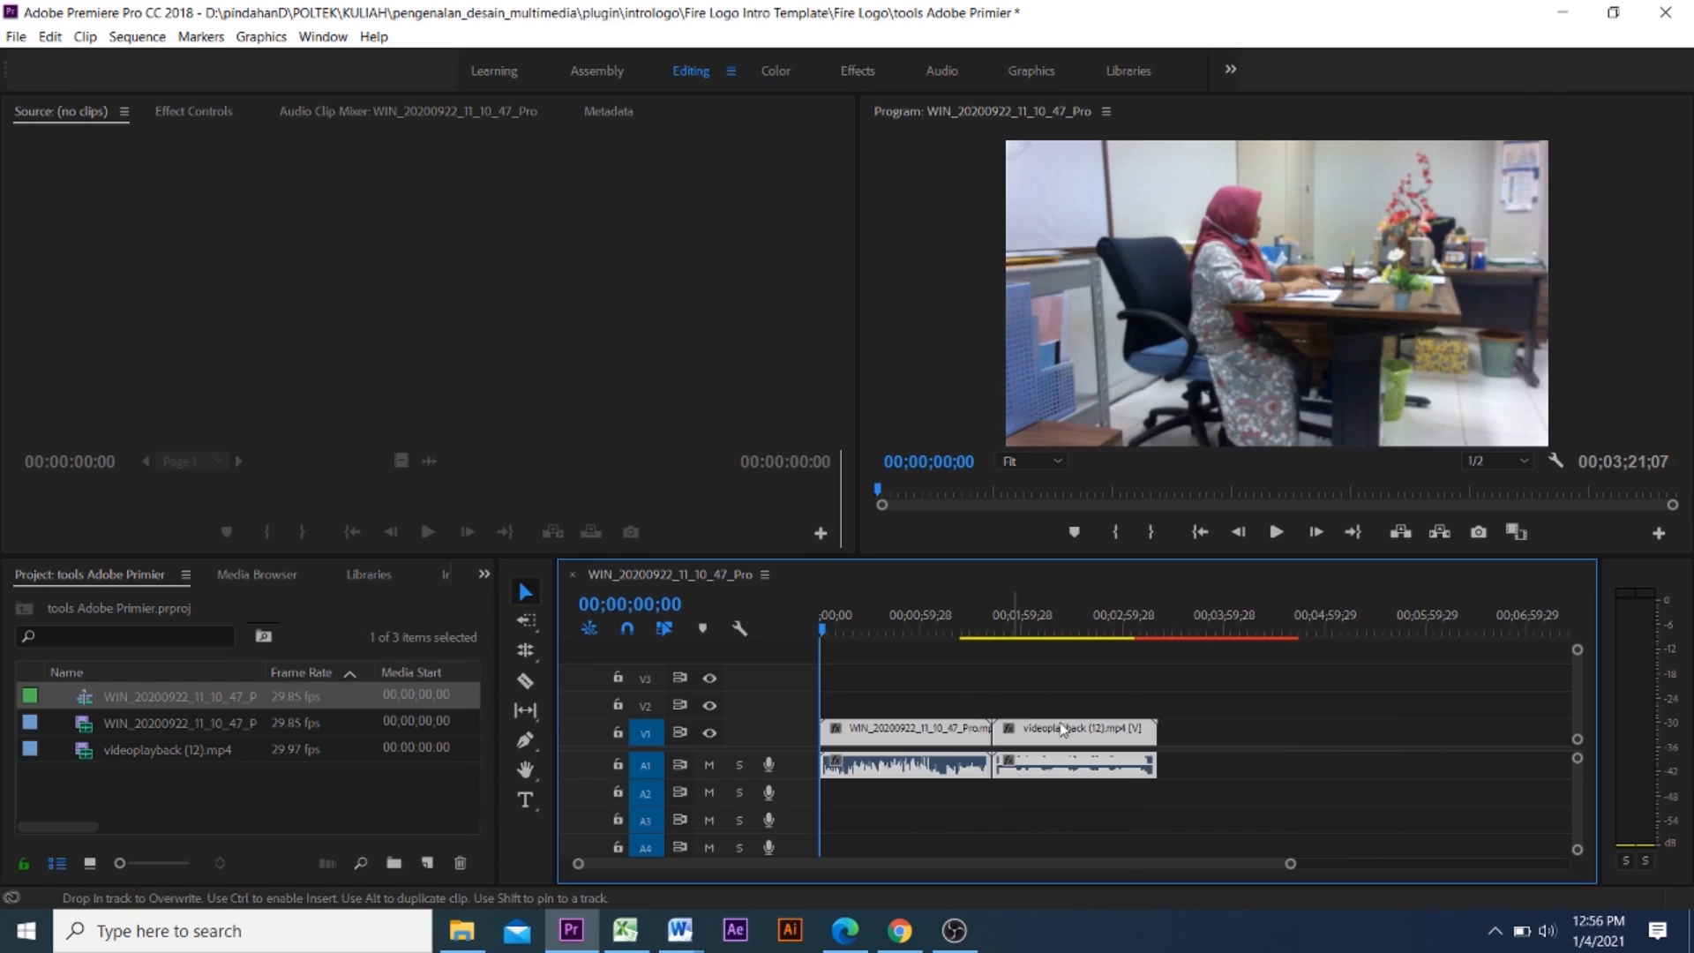
pyautogui.click(1313, 716)
pyautogui.click(1134, 734)
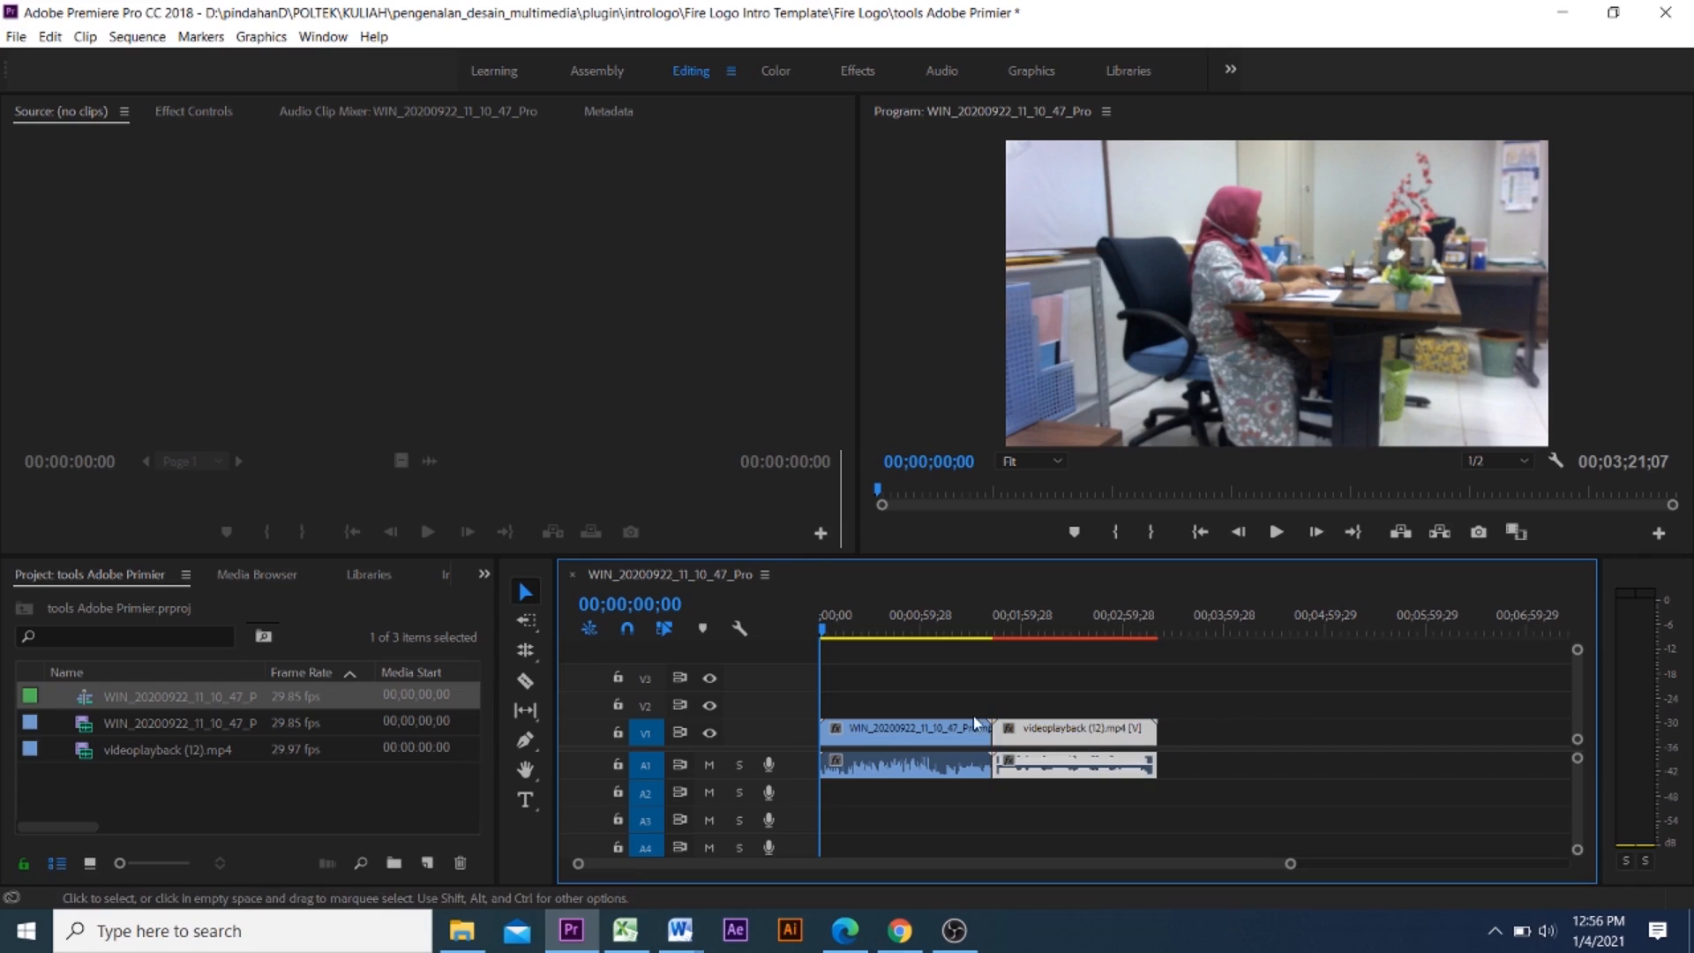
pyautogui.click(953, 715)
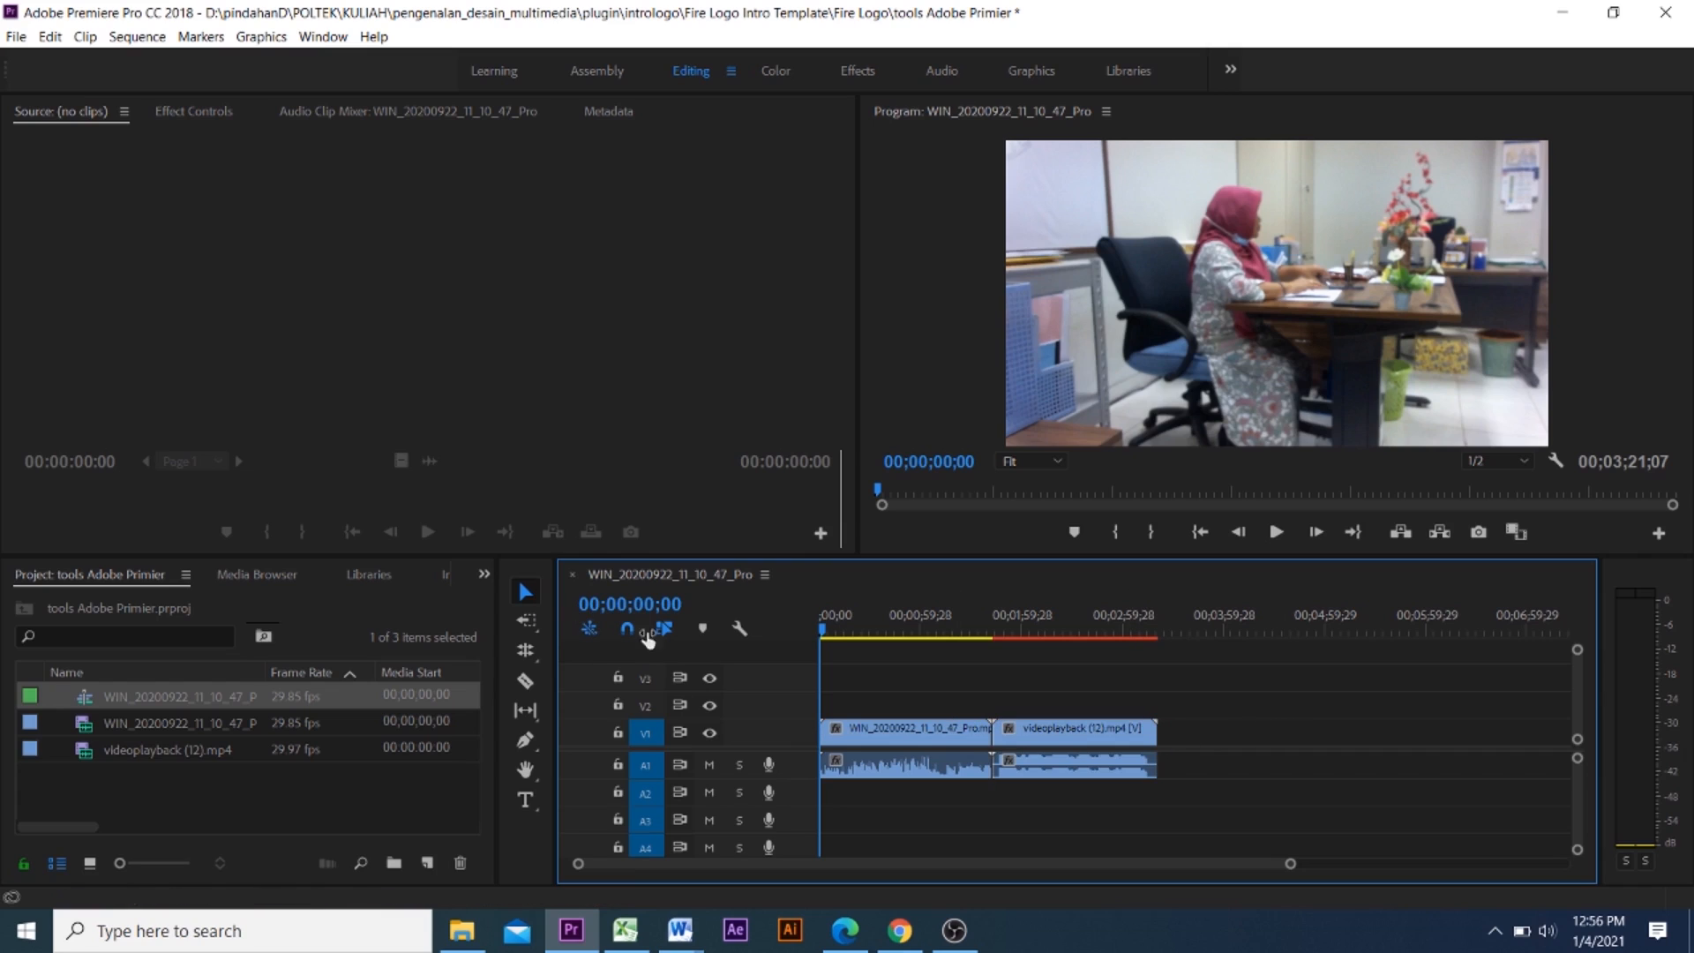
# Move videoplayback (12).mp4 later to leave a gap, and shift the WIN_20200922_11_10_47_Pro clip to start at about 15 seconds
pyautogui.click(929, 743)
pyautogui.click(1112, 739)
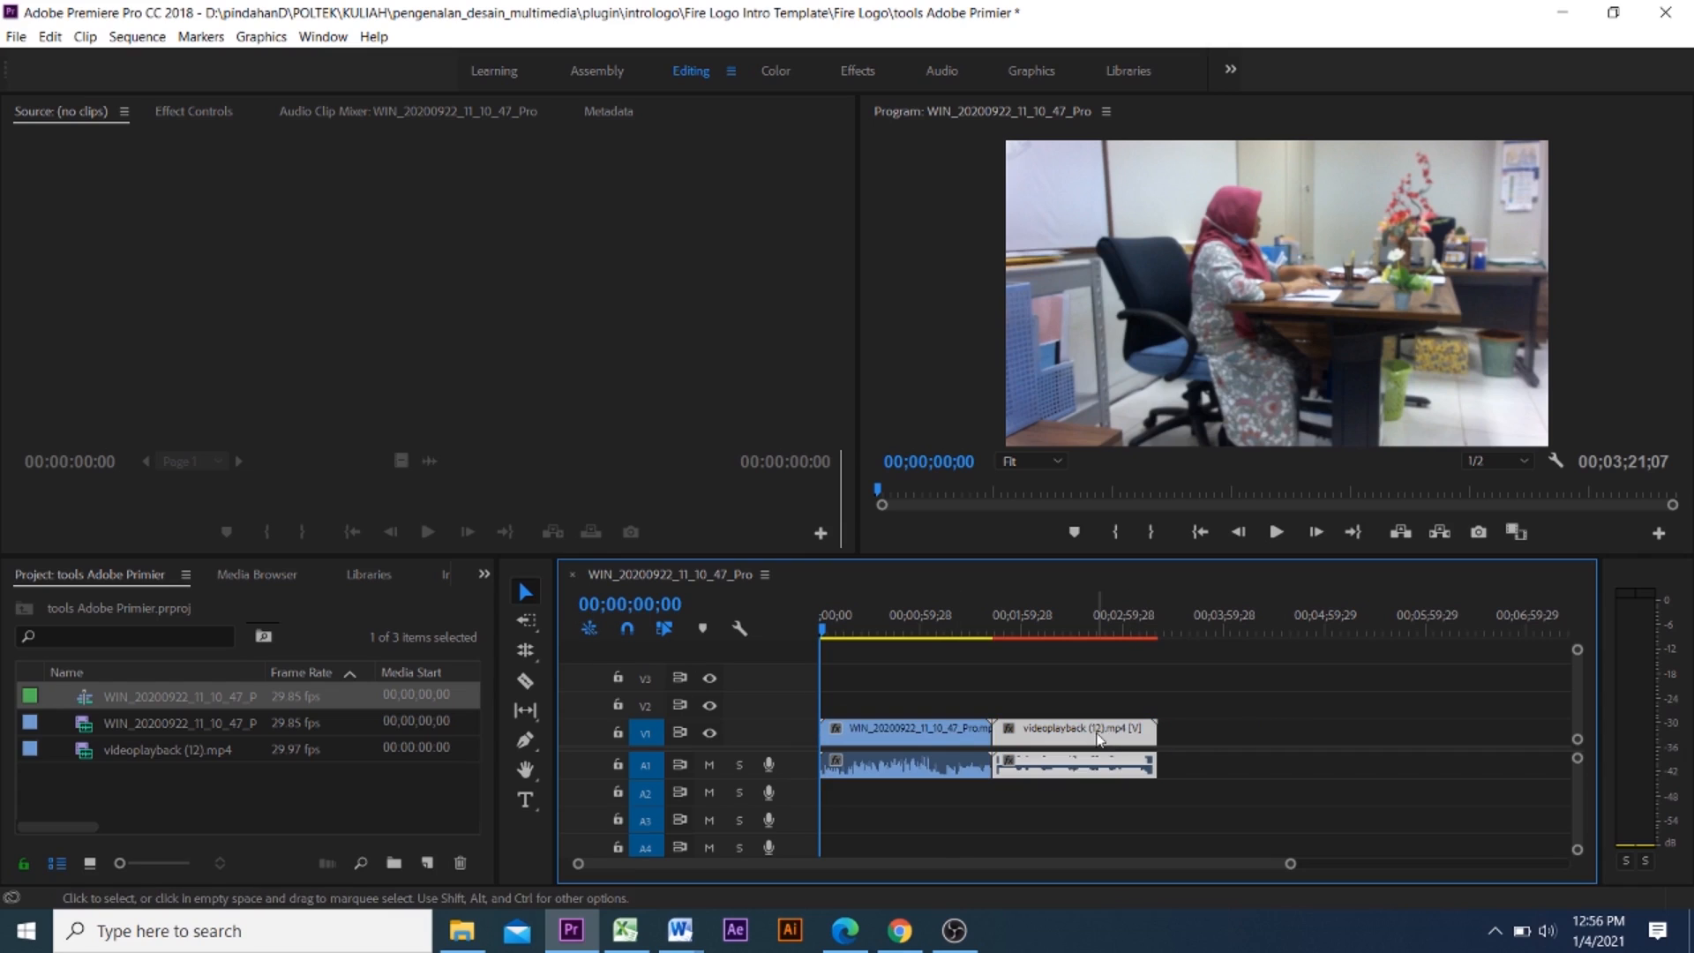
pyautogui.moveTo(1112, 740); pyautogui.dragTo(1187, 739)
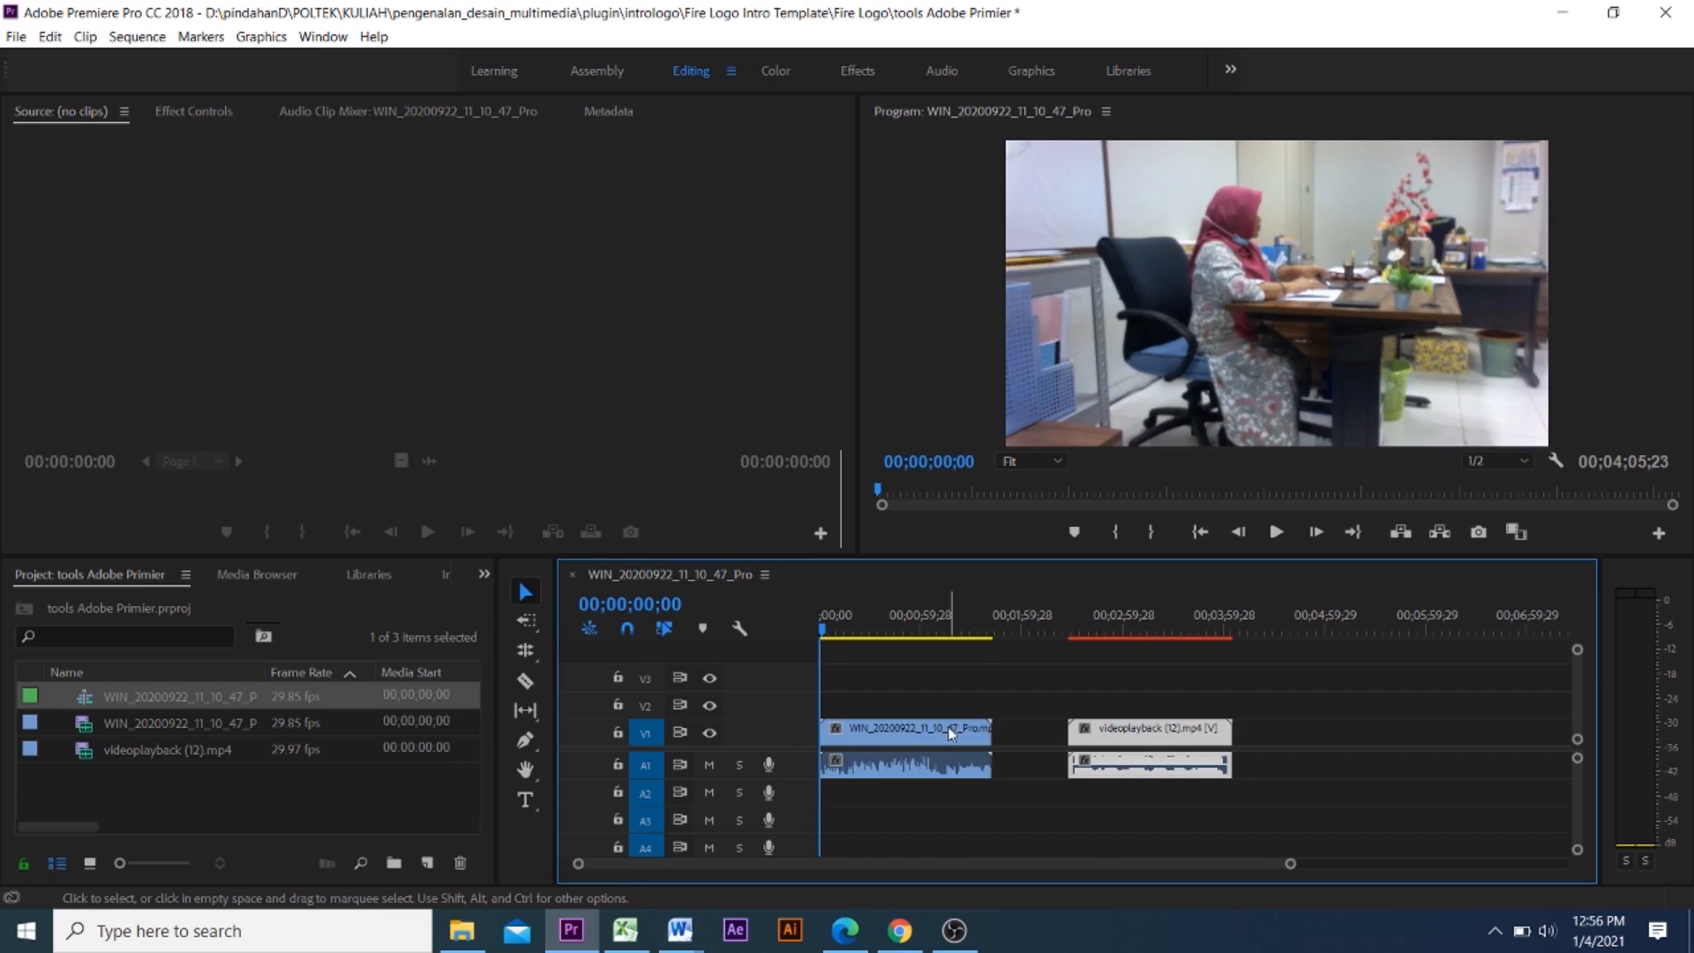
pyautogui.moveTo(958, 733); pyautogui.dragTo(982, 733)
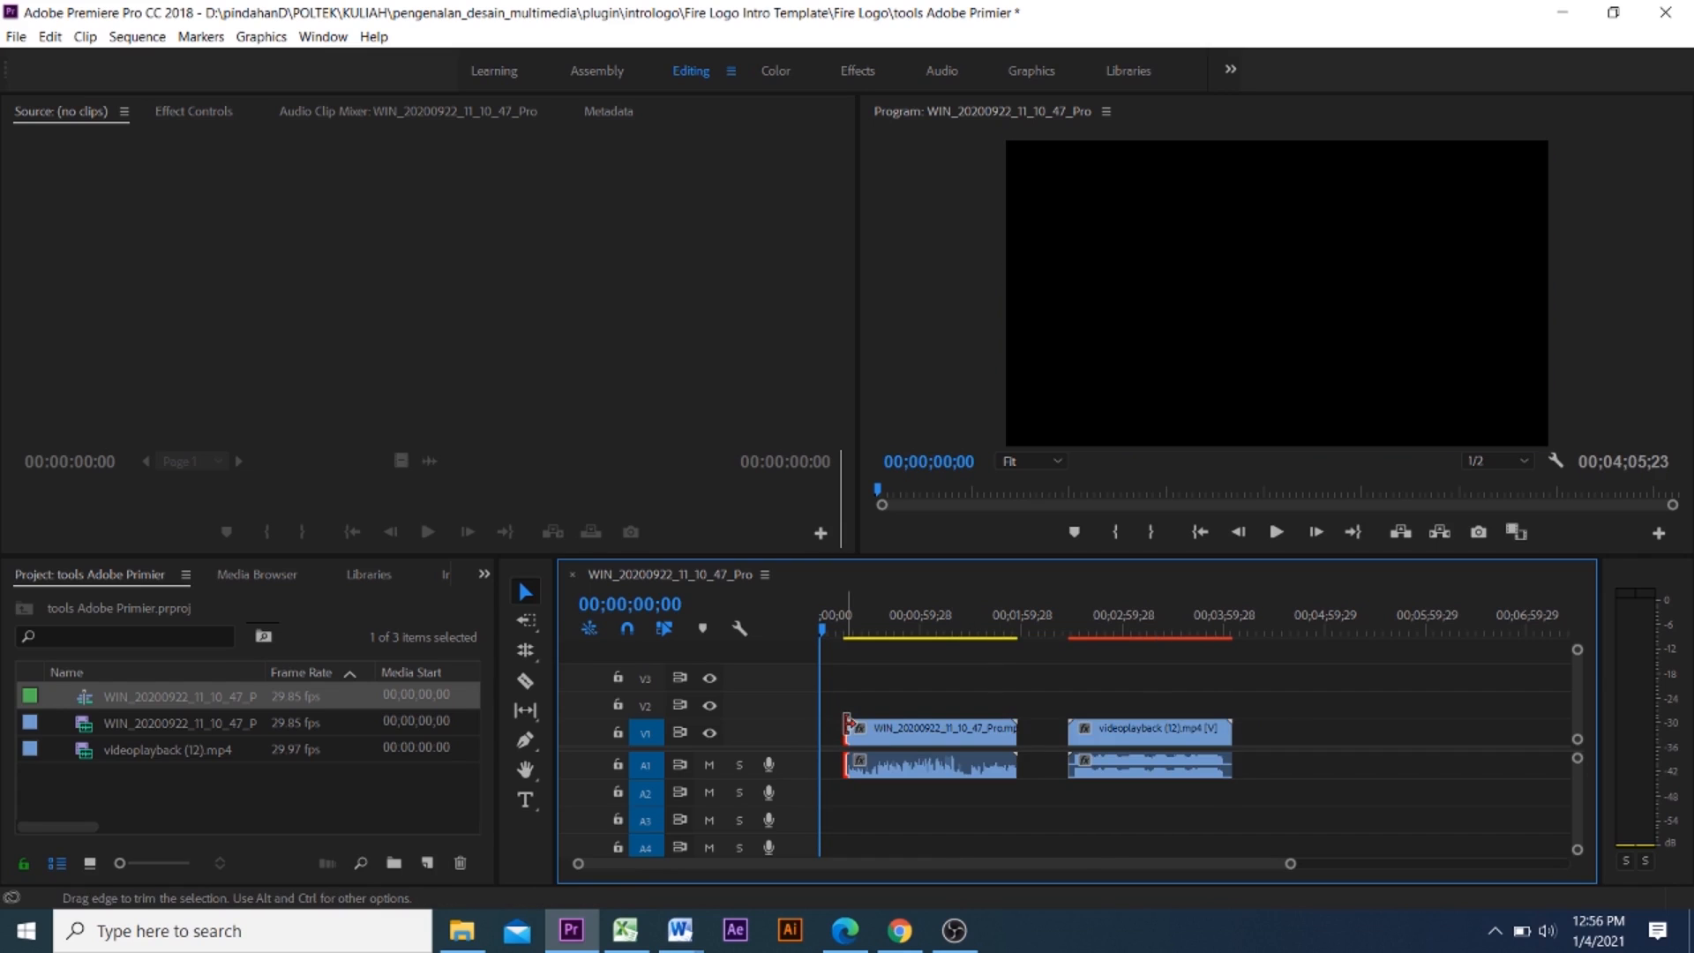
# Trim the start of the WIN_20200922_11_10_47_Pro clip inward, scrub to check the cut, and extend it back to its full length, repeating once
pyautogui.moveTo(847, 722); pyautogui.dragTo(904, 725)
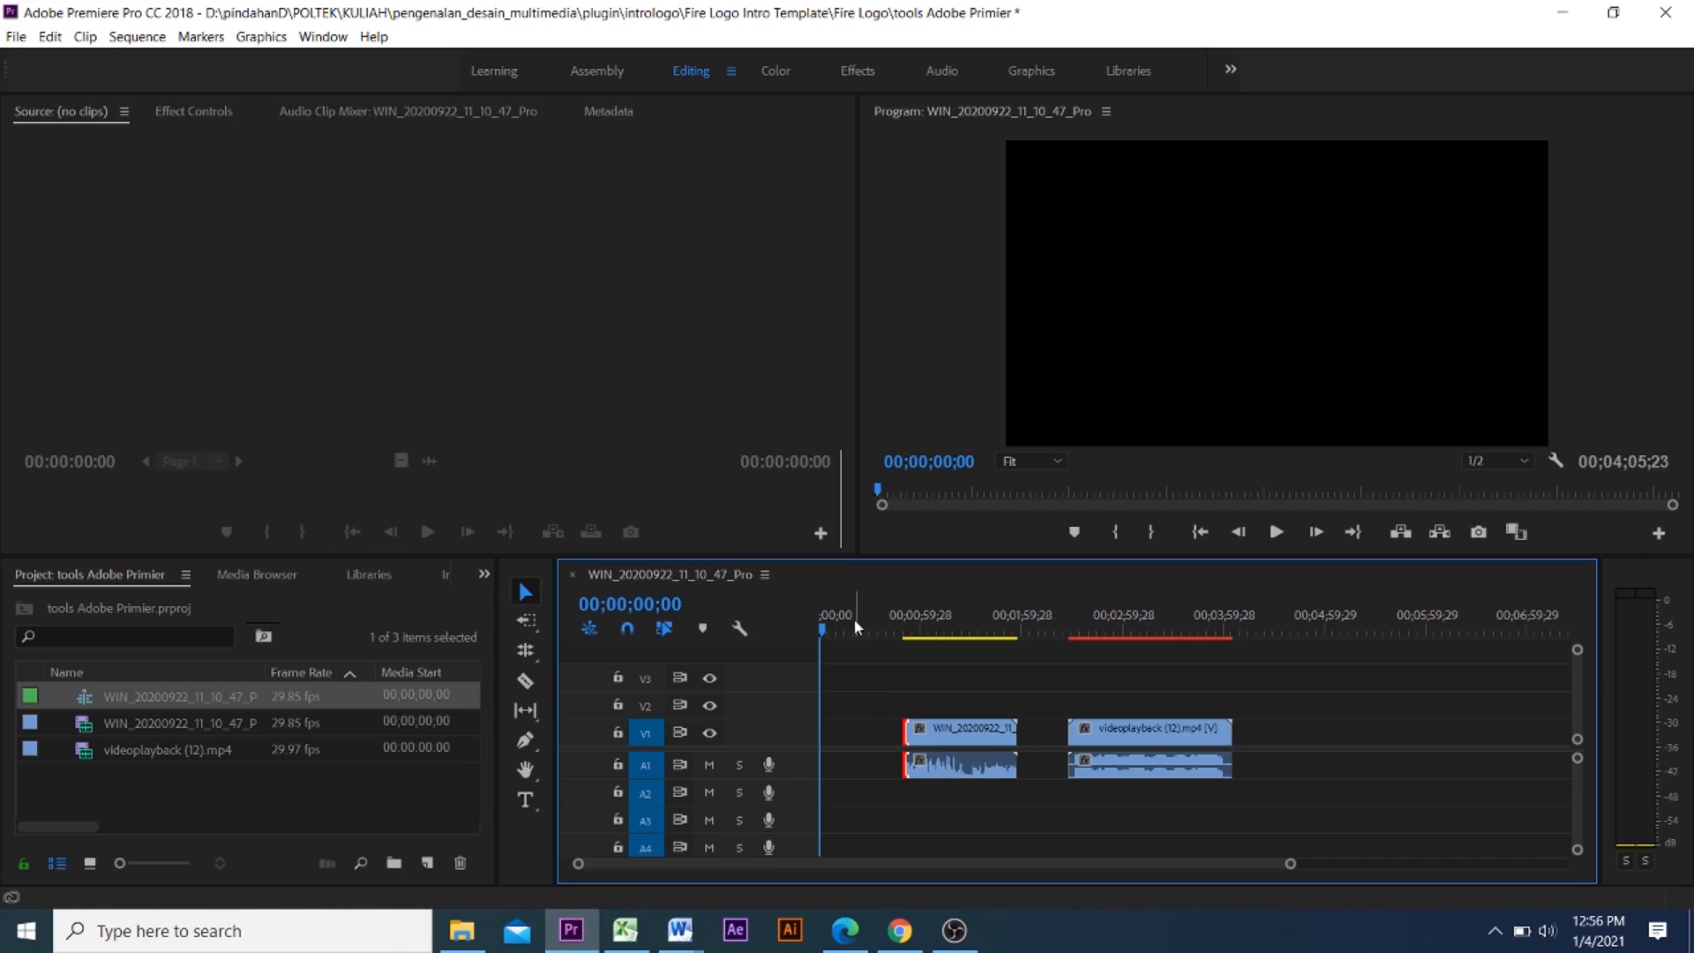
pyautogui.moveTo(834, 632); pyautogui.dragTo(917, 633)
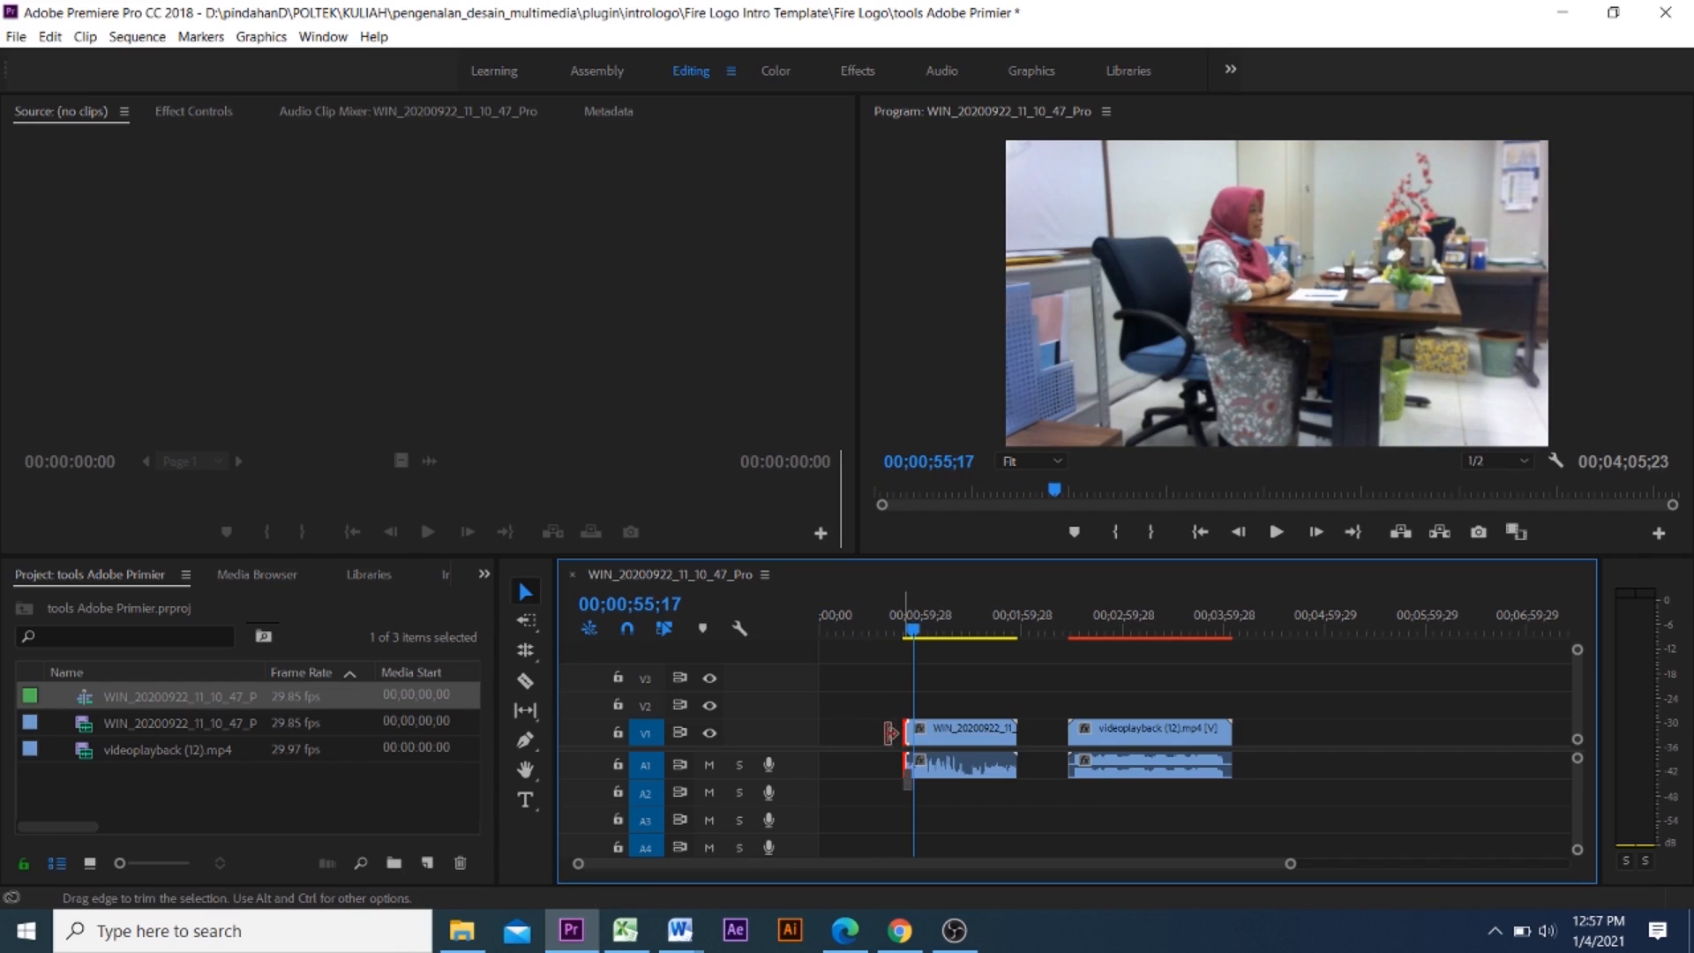
pyautogui.moveTo(906, 732); pyautogui.dragTo(798, 735)
pyautogui.moveTo(911, 632); pyautogui.dragTo(848, 640)
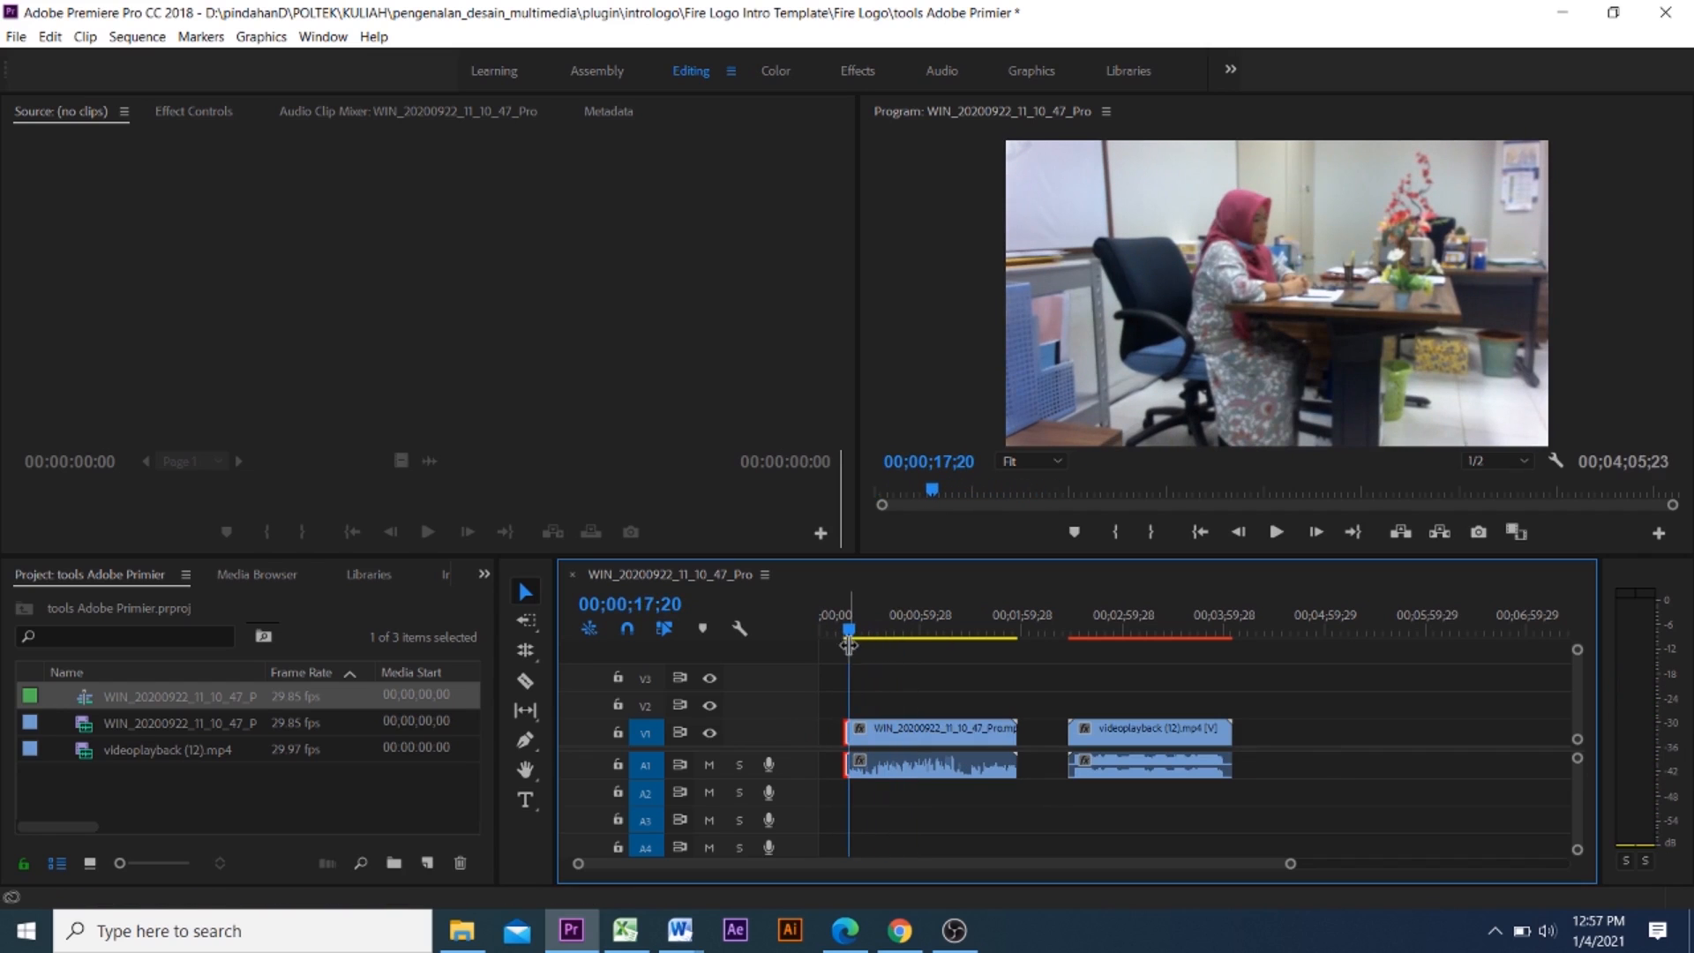
pyautogui.moveTo(846, 732); pyautogui.dragTo(914, 737)
pyautogui.moveTo(850, 633); pyautogui.dragTo(902, 635)
pyautogui.moveTo(917, 722); pyautogui.dragTo(1017, 732)
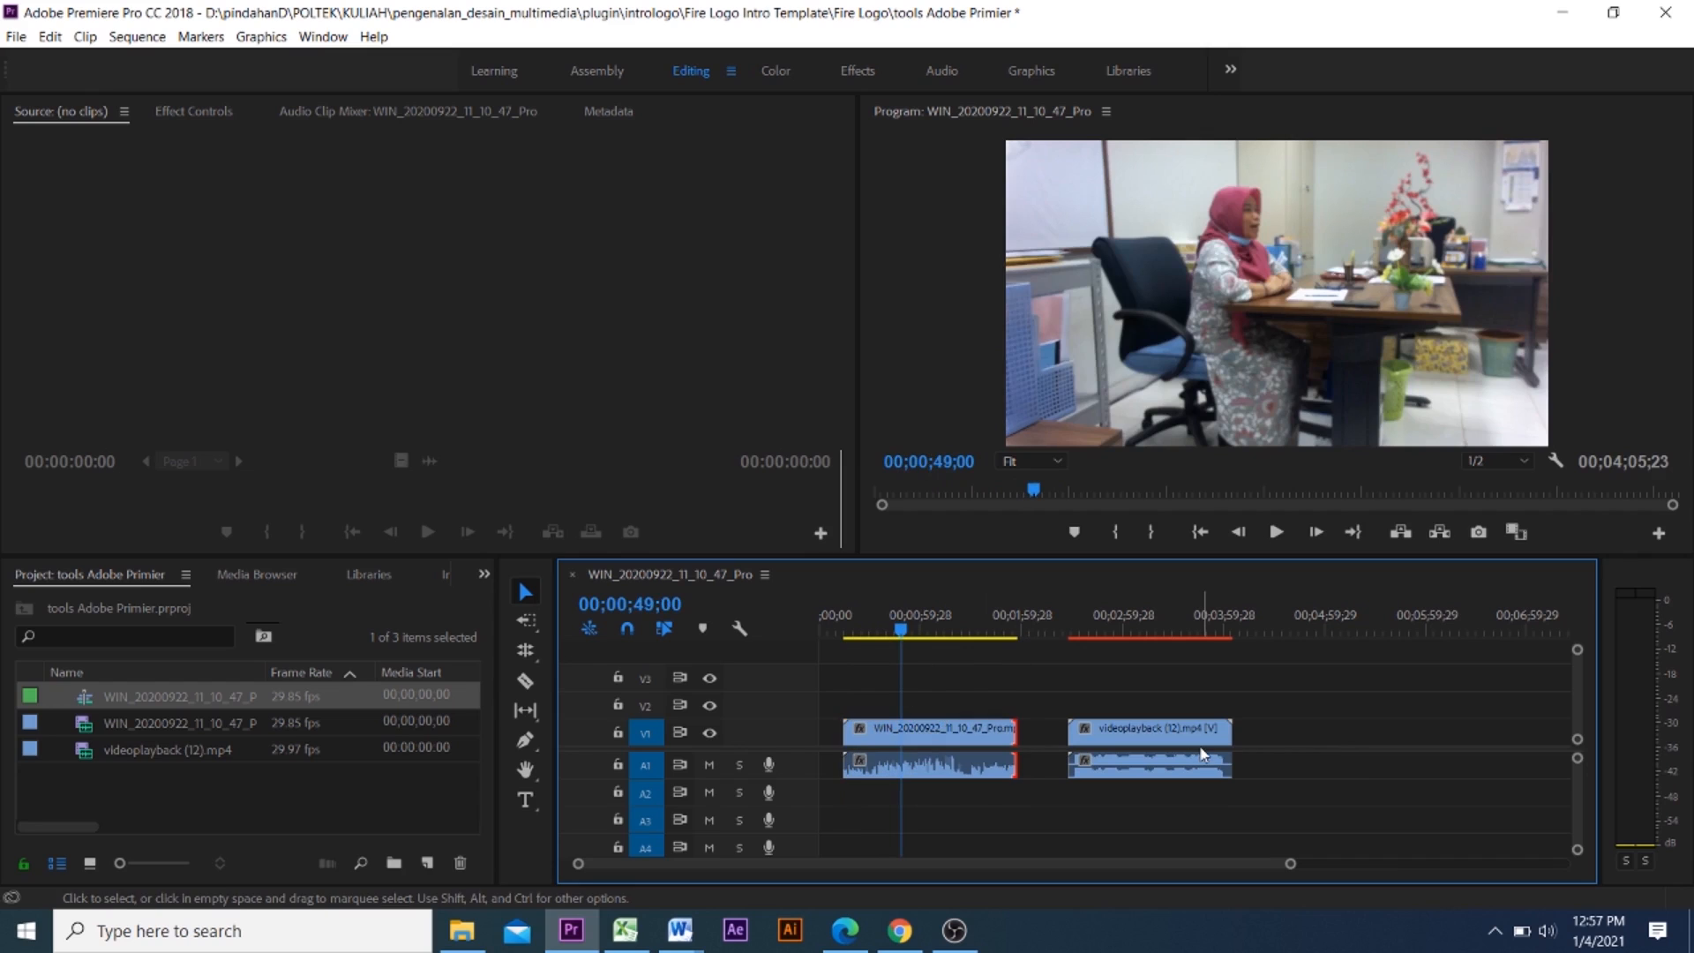
# Close the gap by moving videoplayback (12).mp4 against the end of the WIN_20200922_11_10_47_Pro clip
pyautogui.moveTo(1144, 746); pyautogui.dragTo(1106, 741)
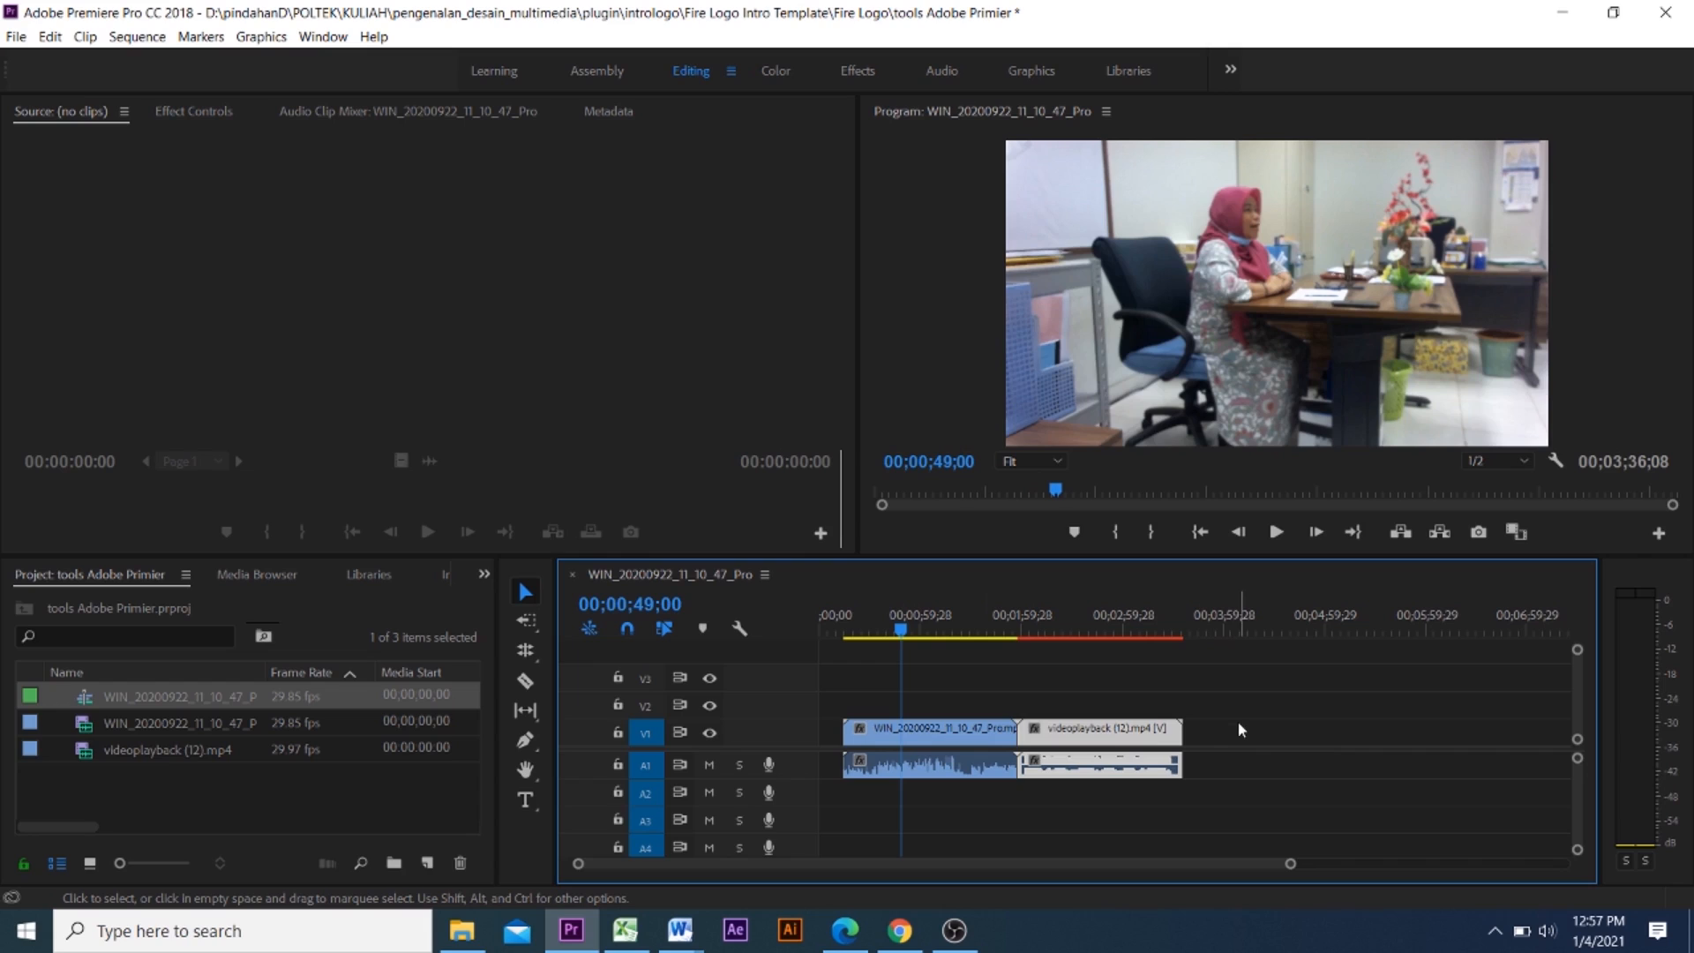
pyautogui.click(1034, 727)
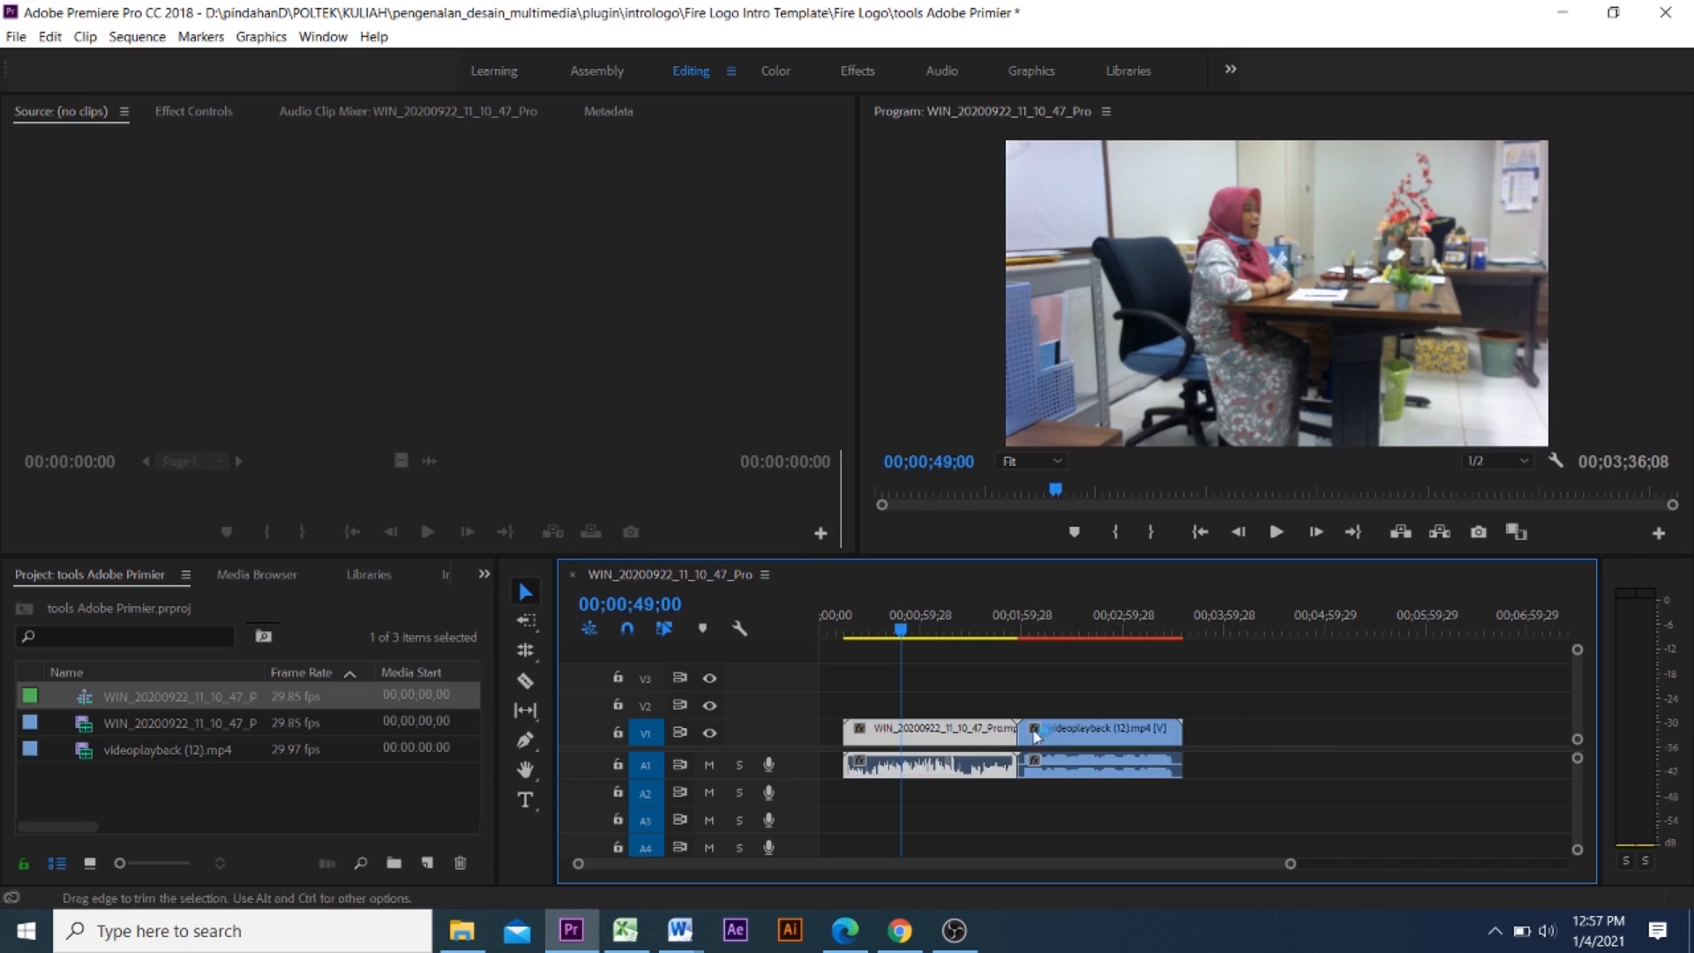
pyautogui.click(988, 730)
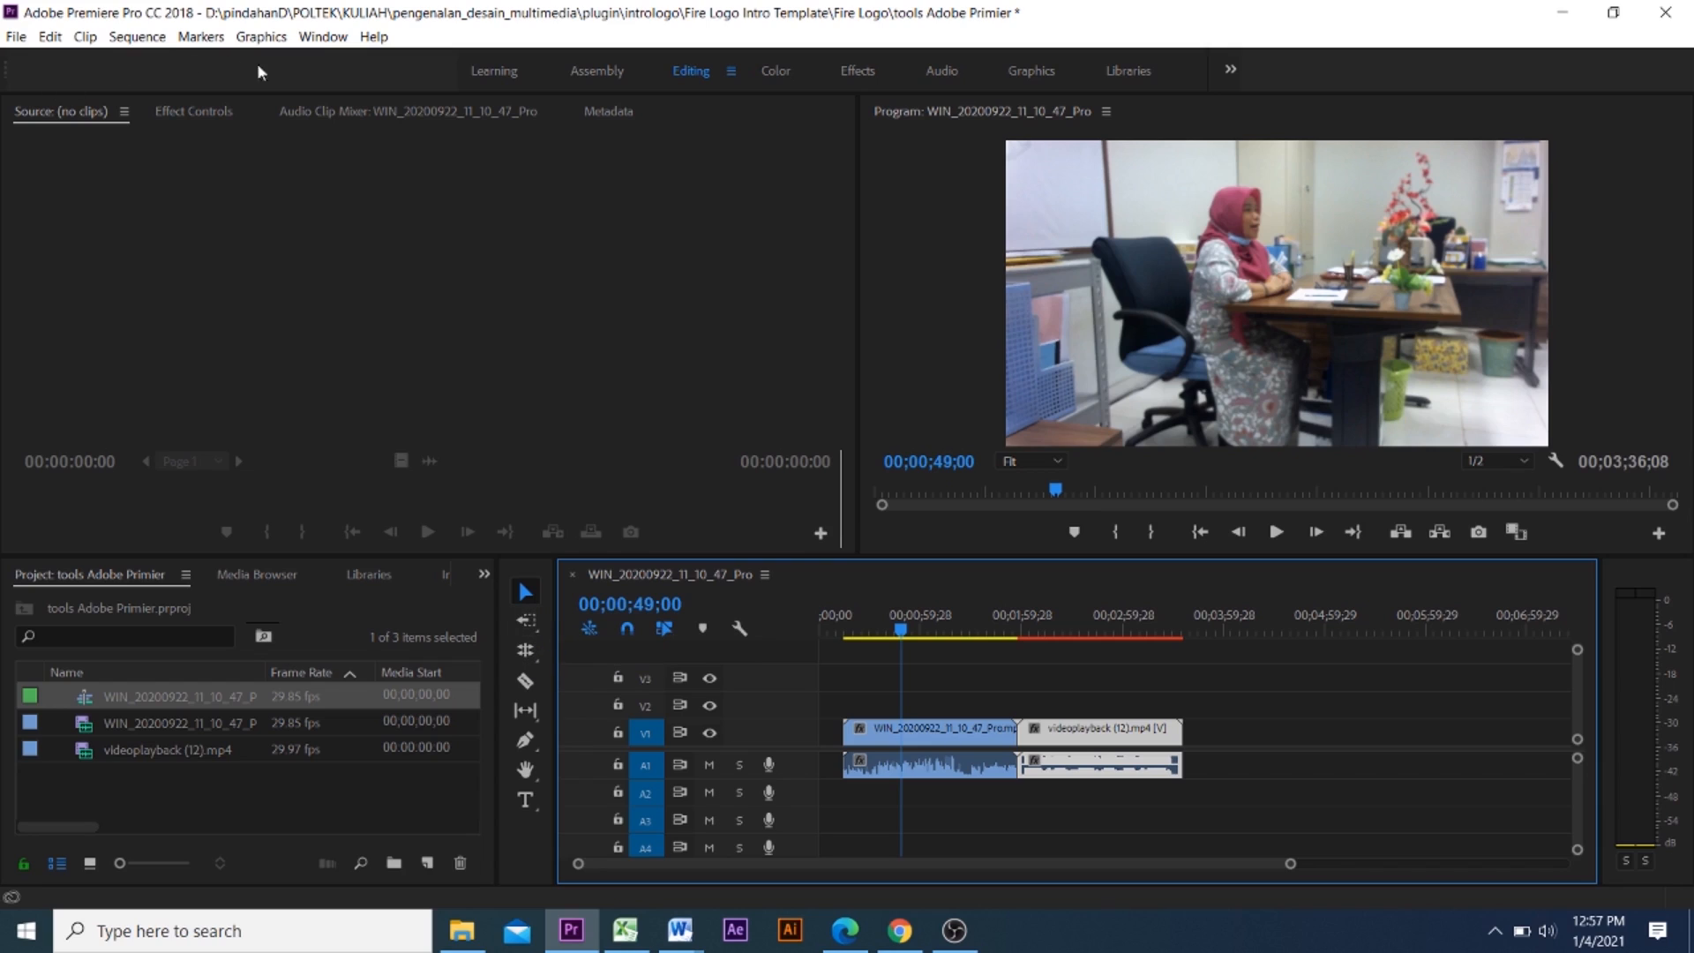
# Look through the track select tool variants and change the active one to the Track Select Forward Tool
pyautogui.click(532, 629)
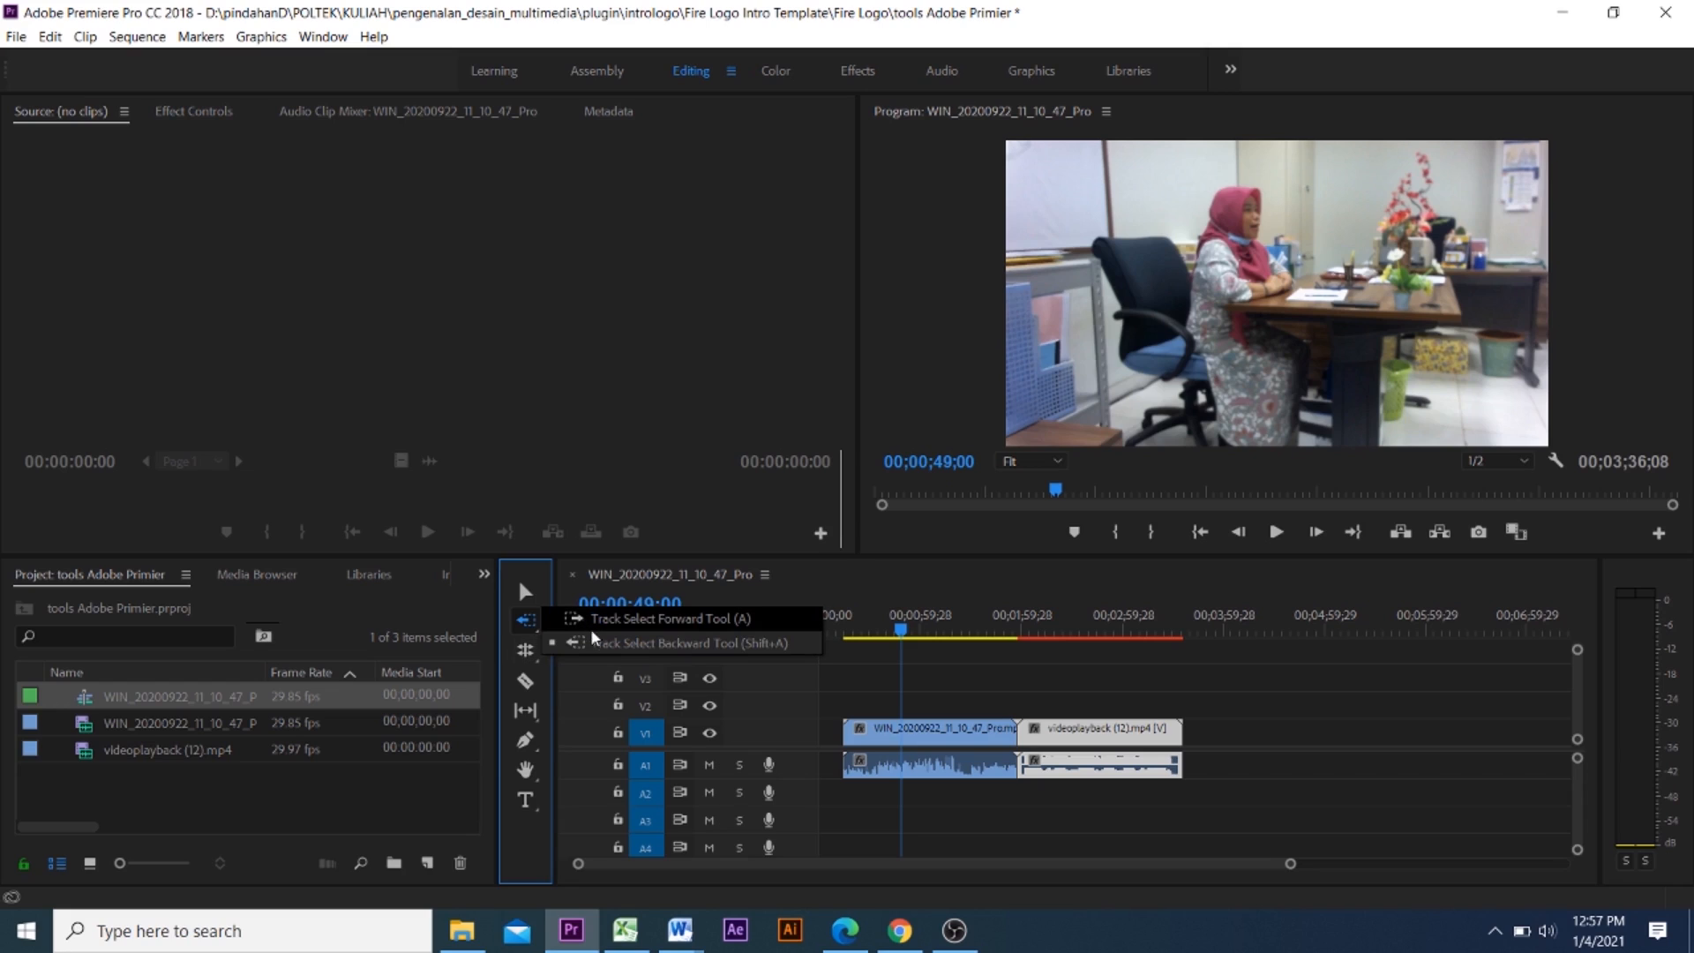
pyautogui.click(657, 455)
pyautogui.click(521, 635)
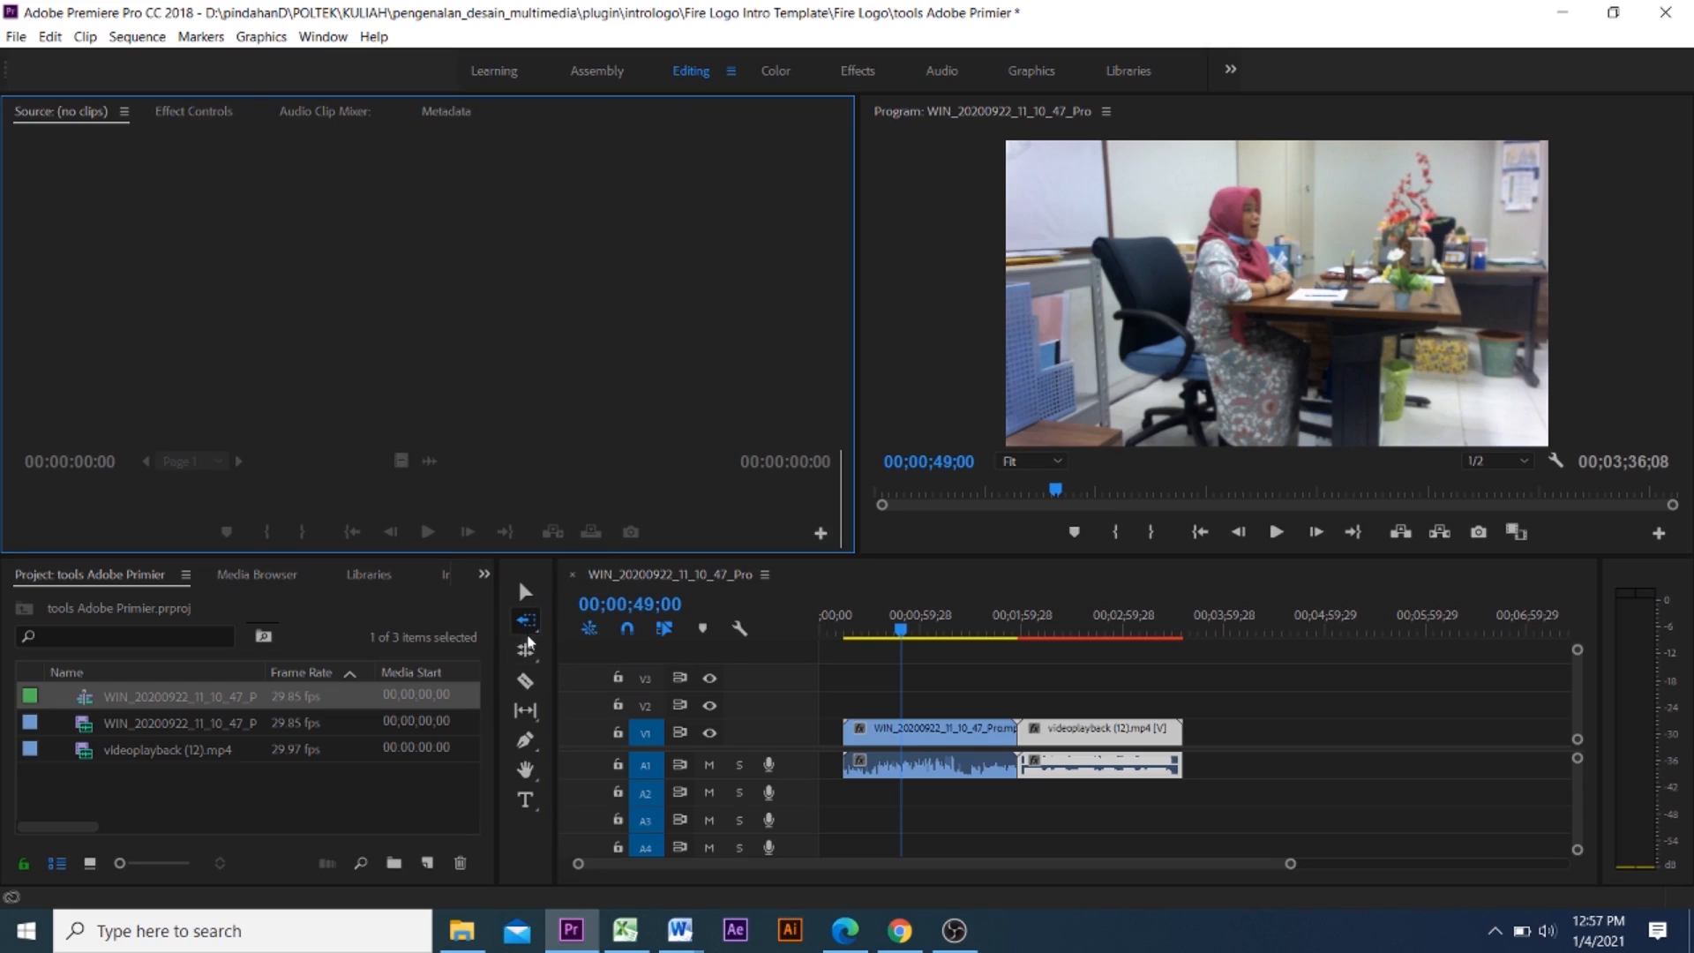
pyautogui.click(535, 628)
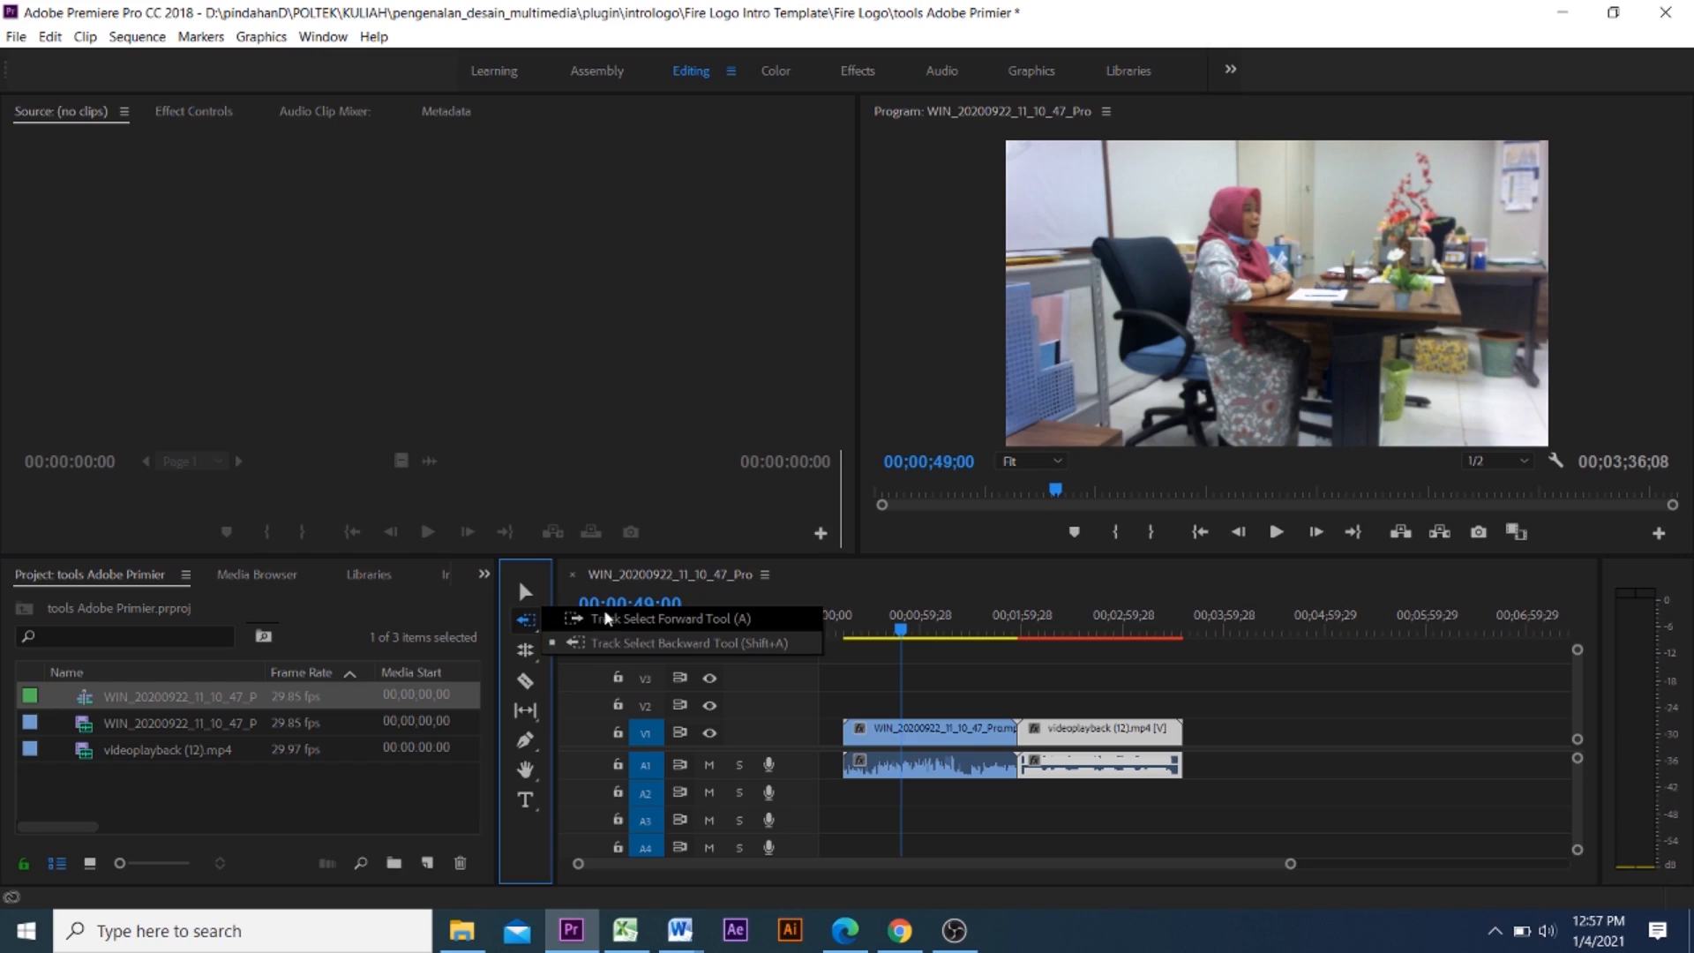
pyautogui.click(556, 583)
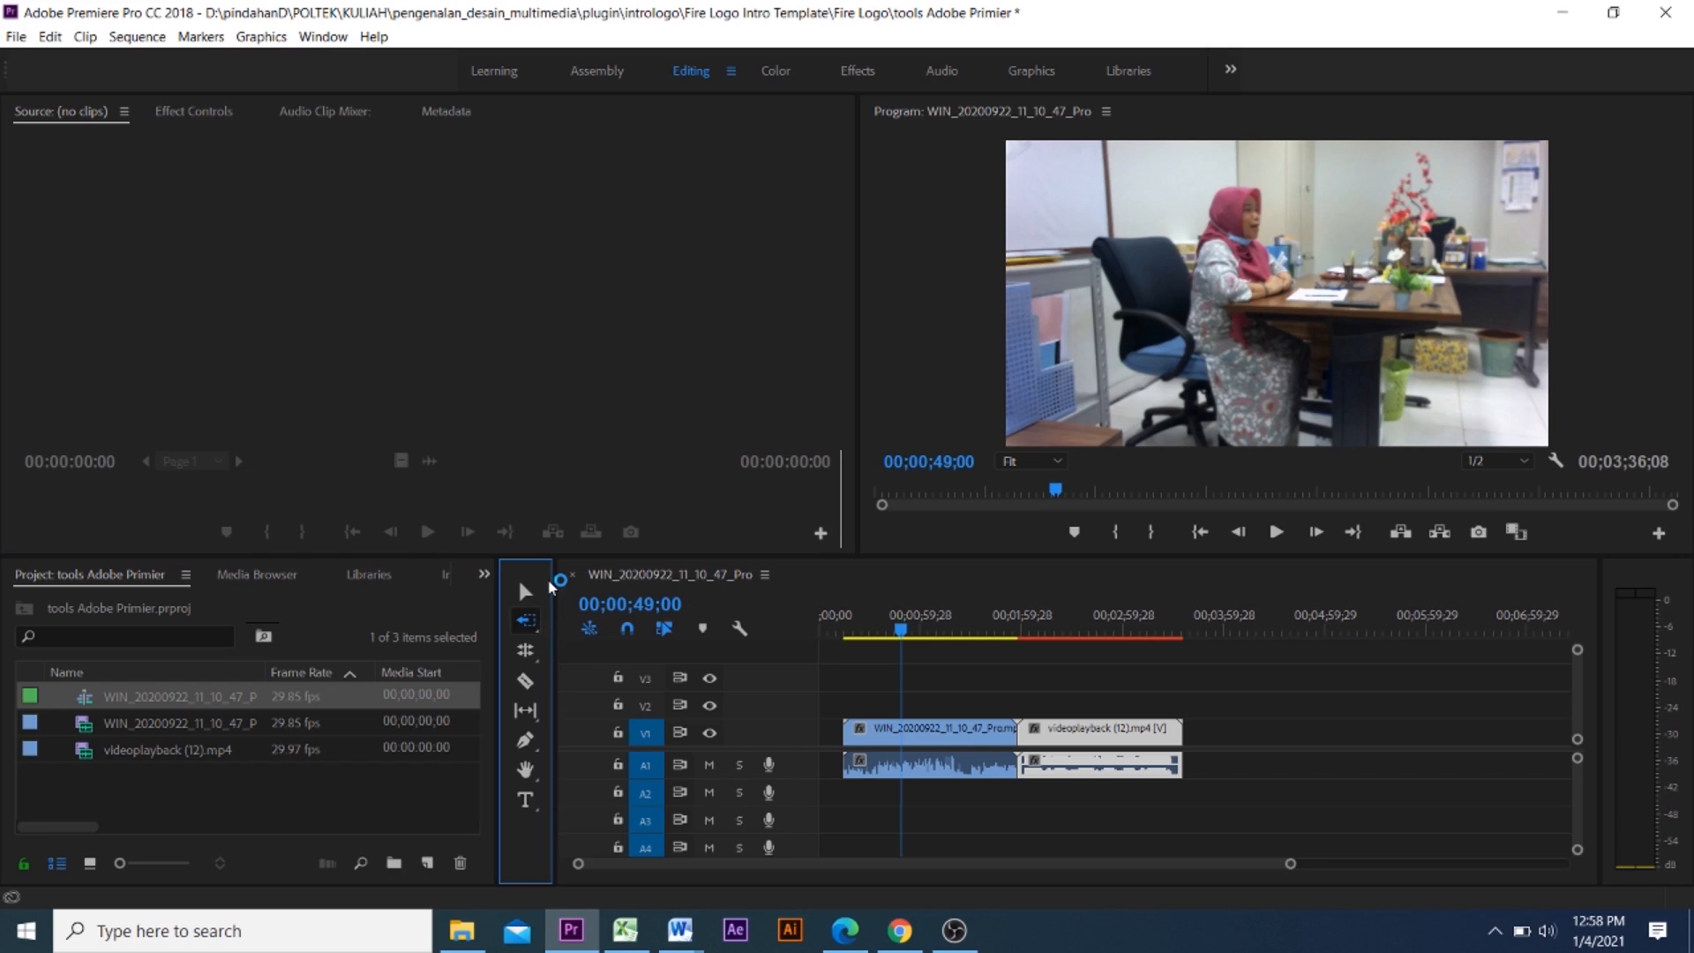
pyautogui.click(539, 628)
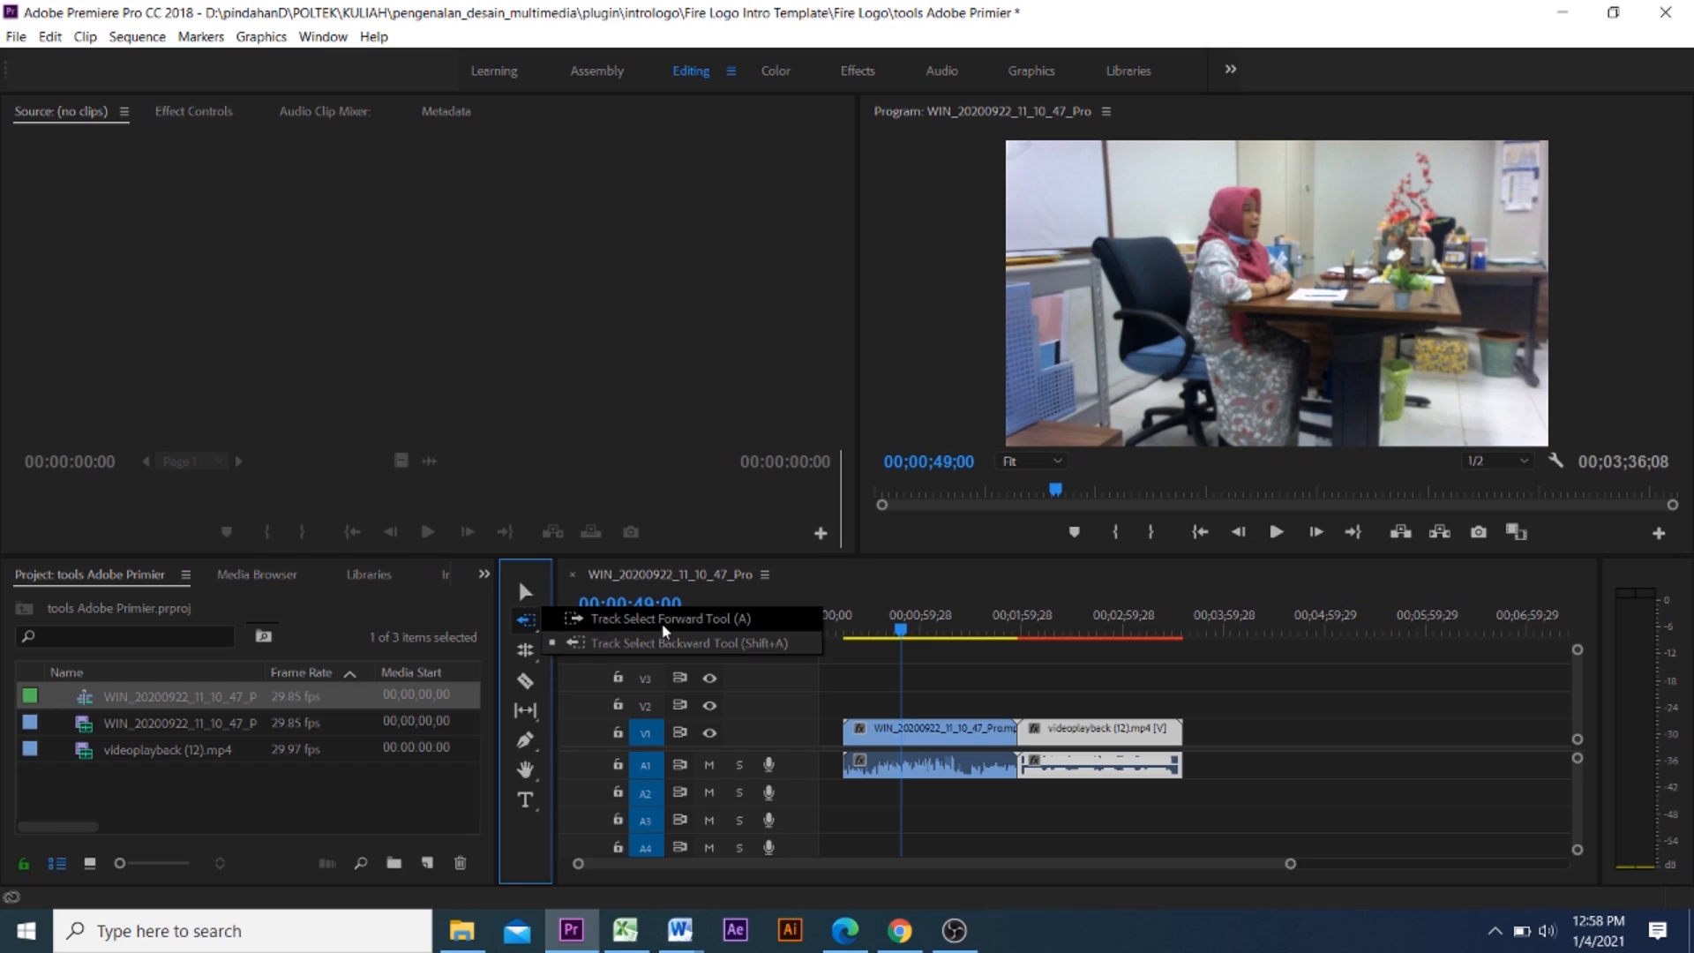
pyautogui.click(607, 642)
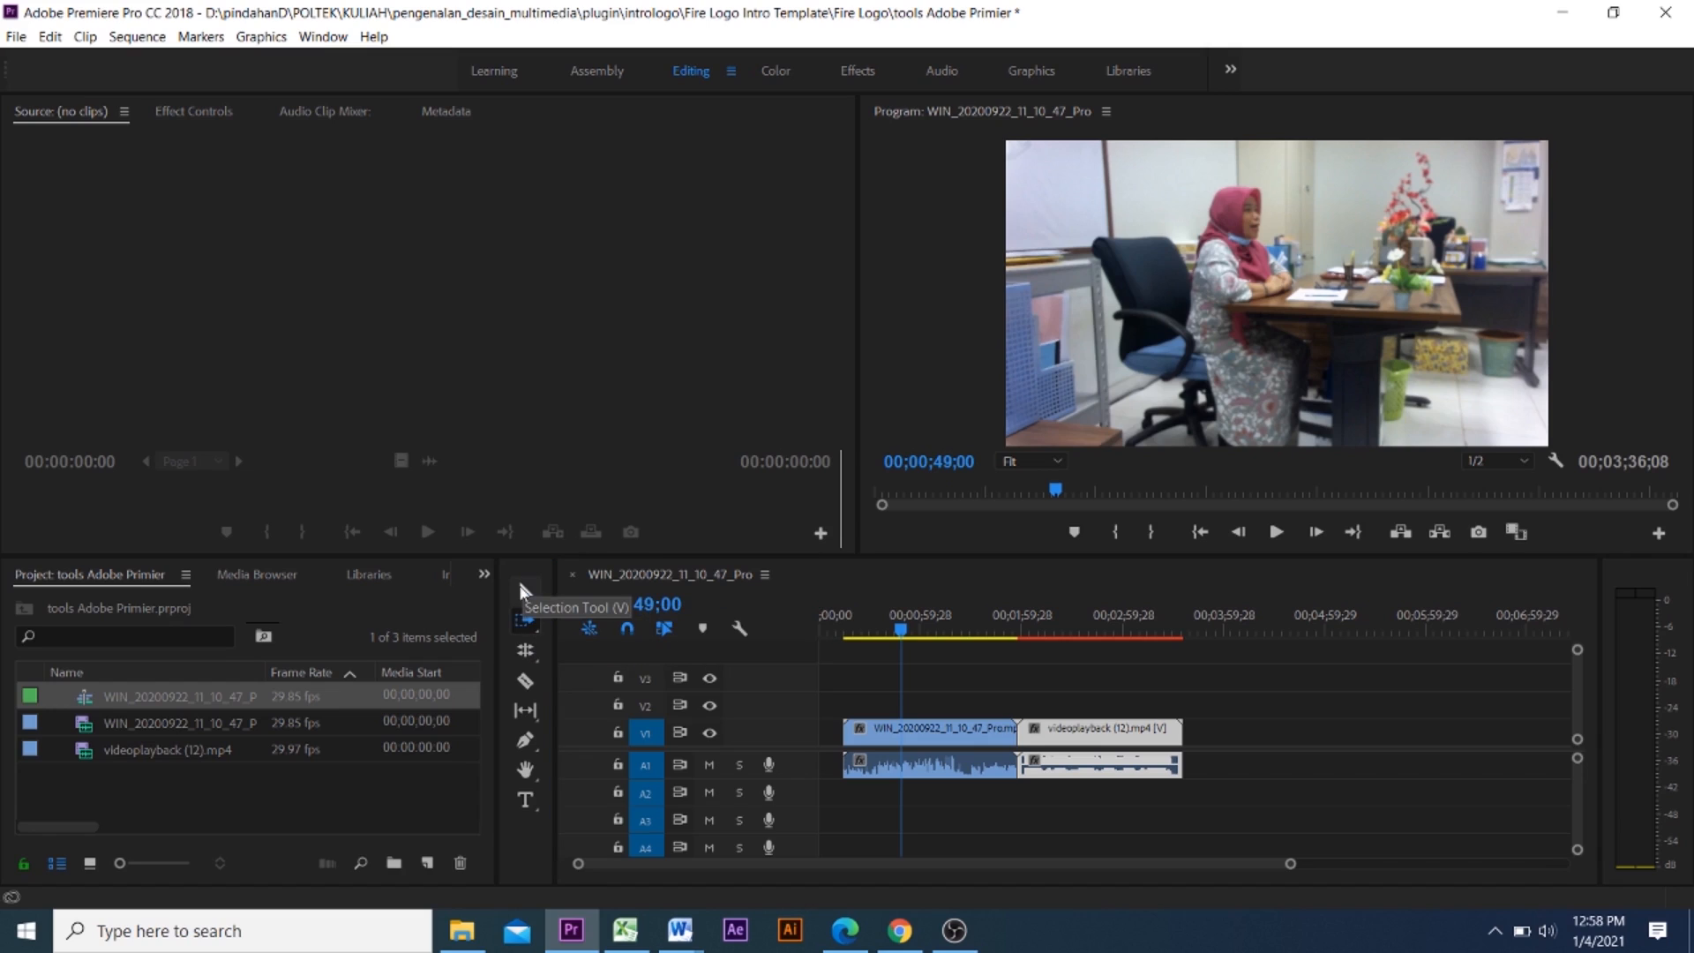
# Use the Selection Tool to move the WIN_20200922_11_10_47_Pro clip to the sequence start and videoplayback (12).mp4 directly against its end
pyautogui.click(525, 591)
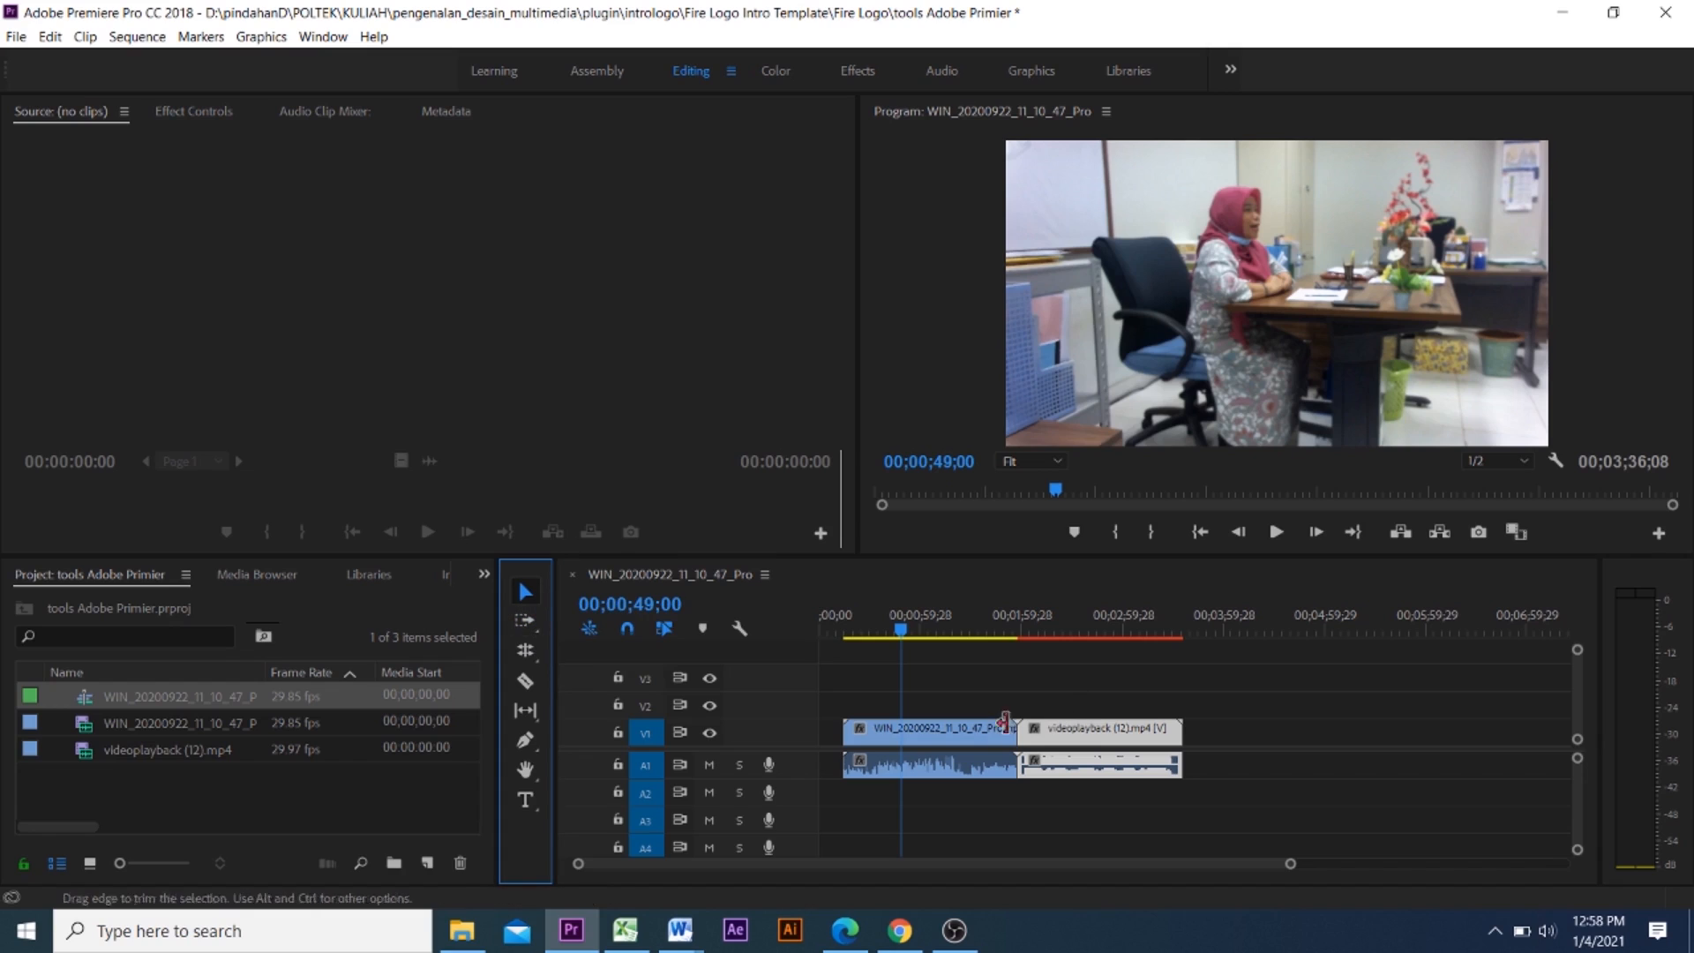
pyautogui.click(959, 732)
pyautogui.click(1127, 728)
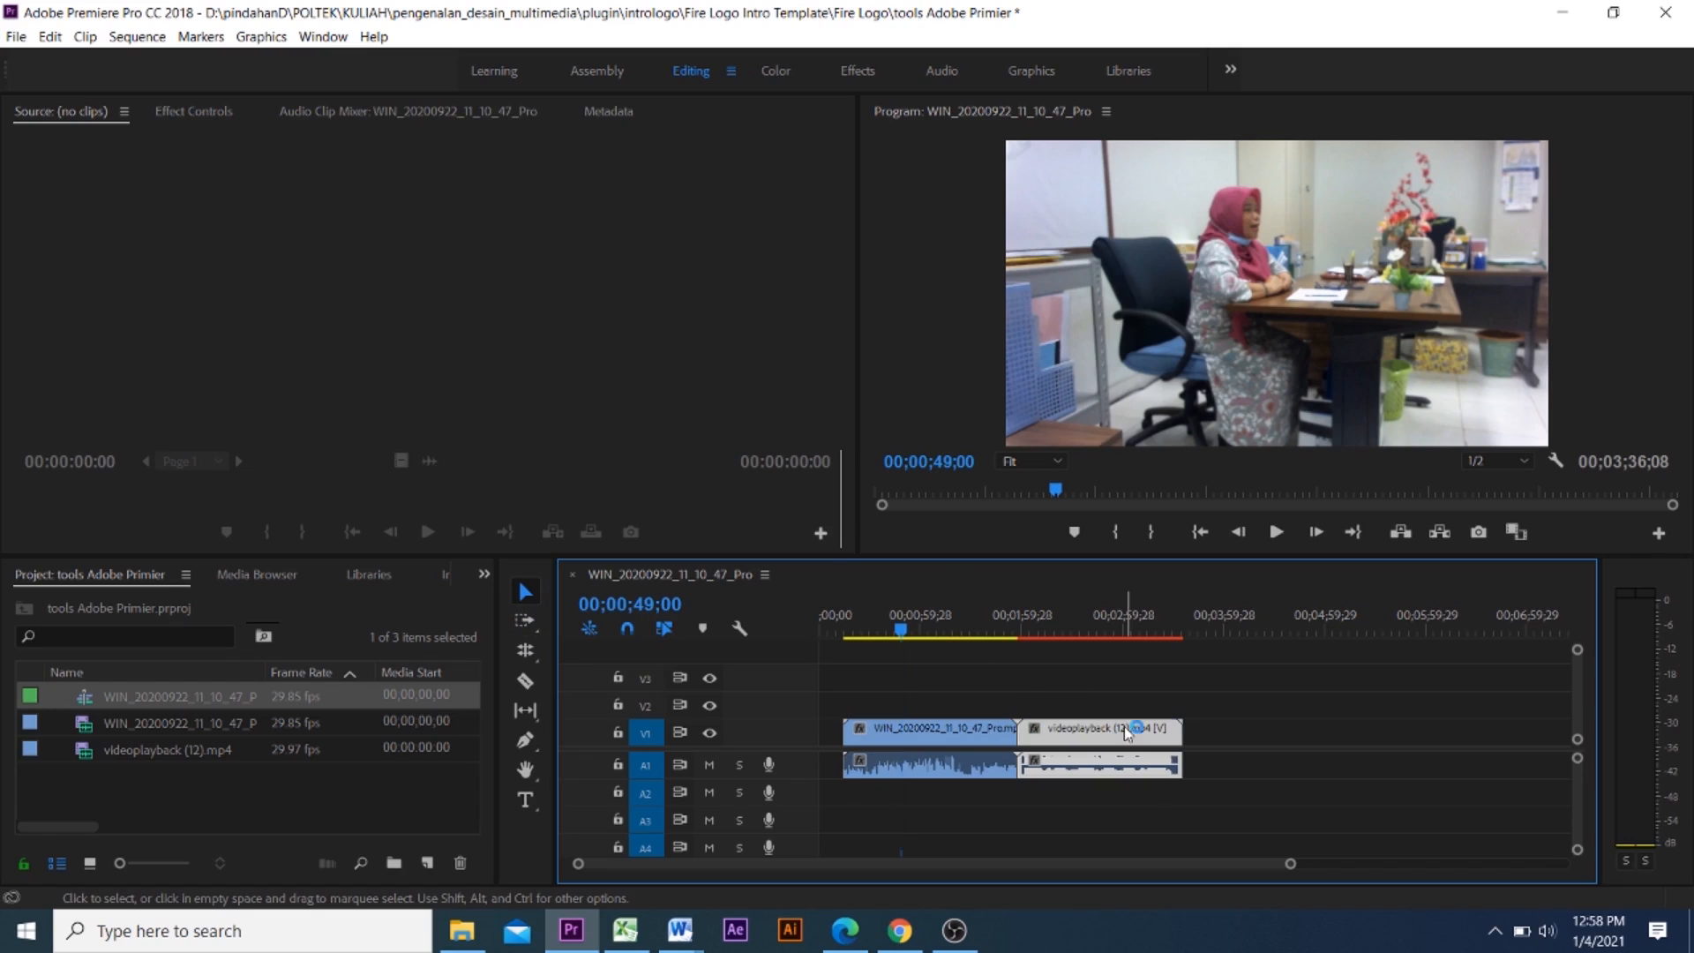
pyautogui.click(951, 734)
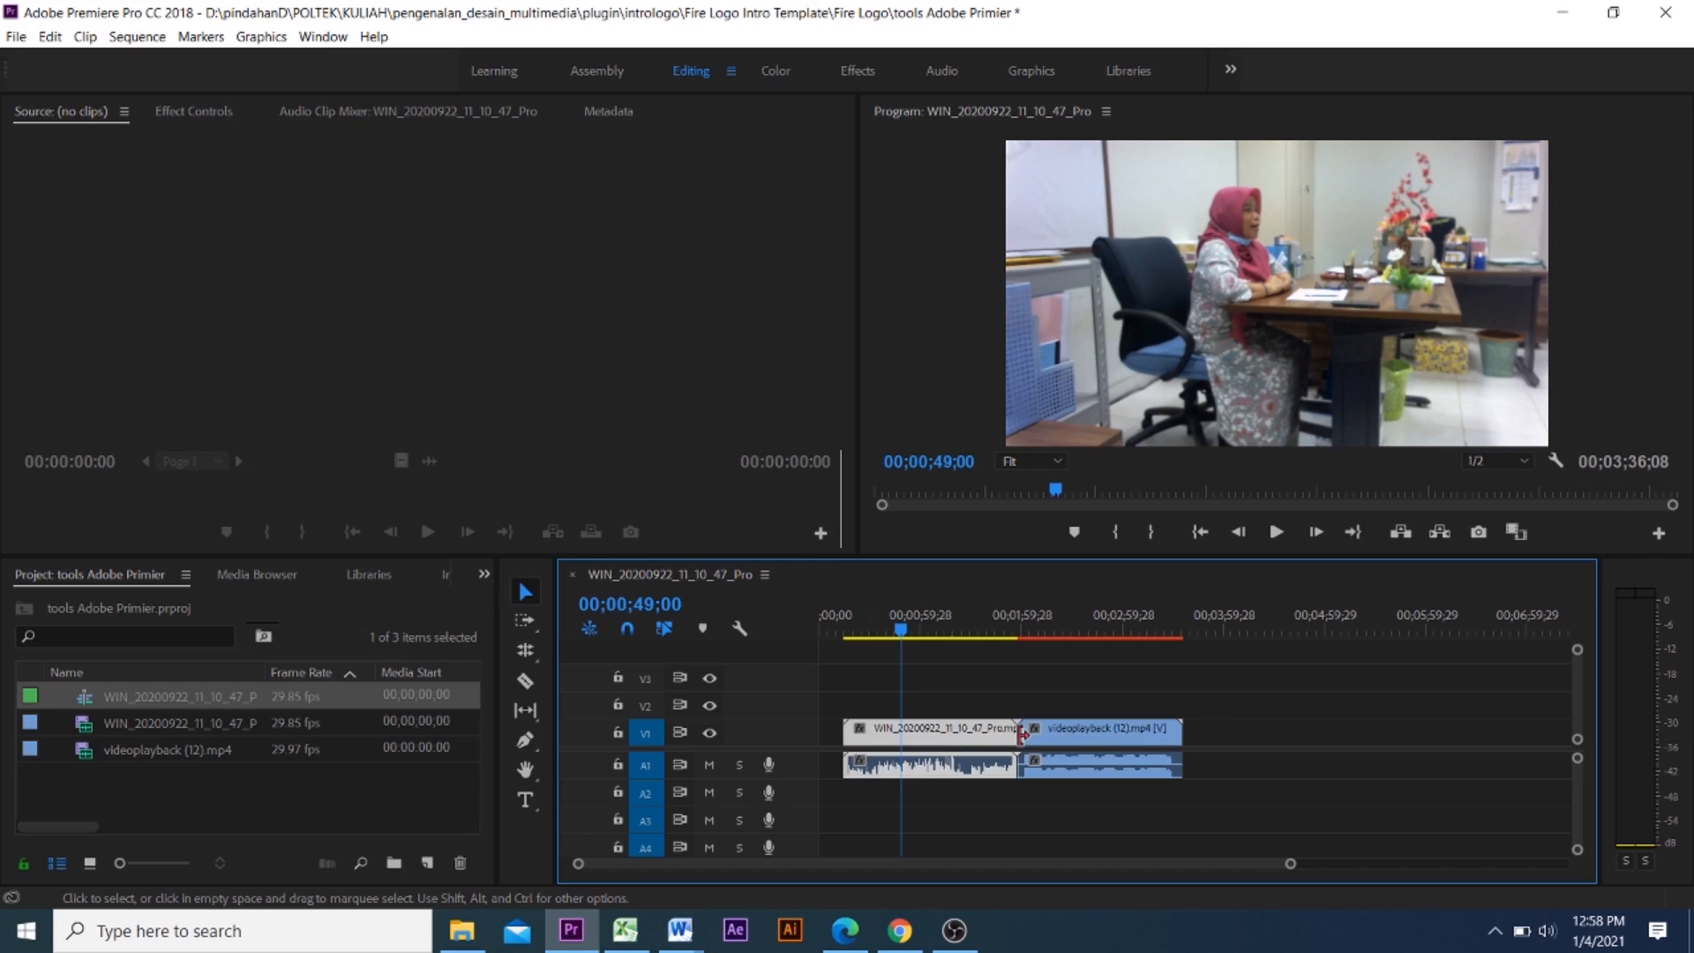
pyautogui.moveTo(929, 740); pyautogui.dragTo(904, 739)
pyautogui.moveTo(1045, 740); pyautogui.dragTo(1019, 741)
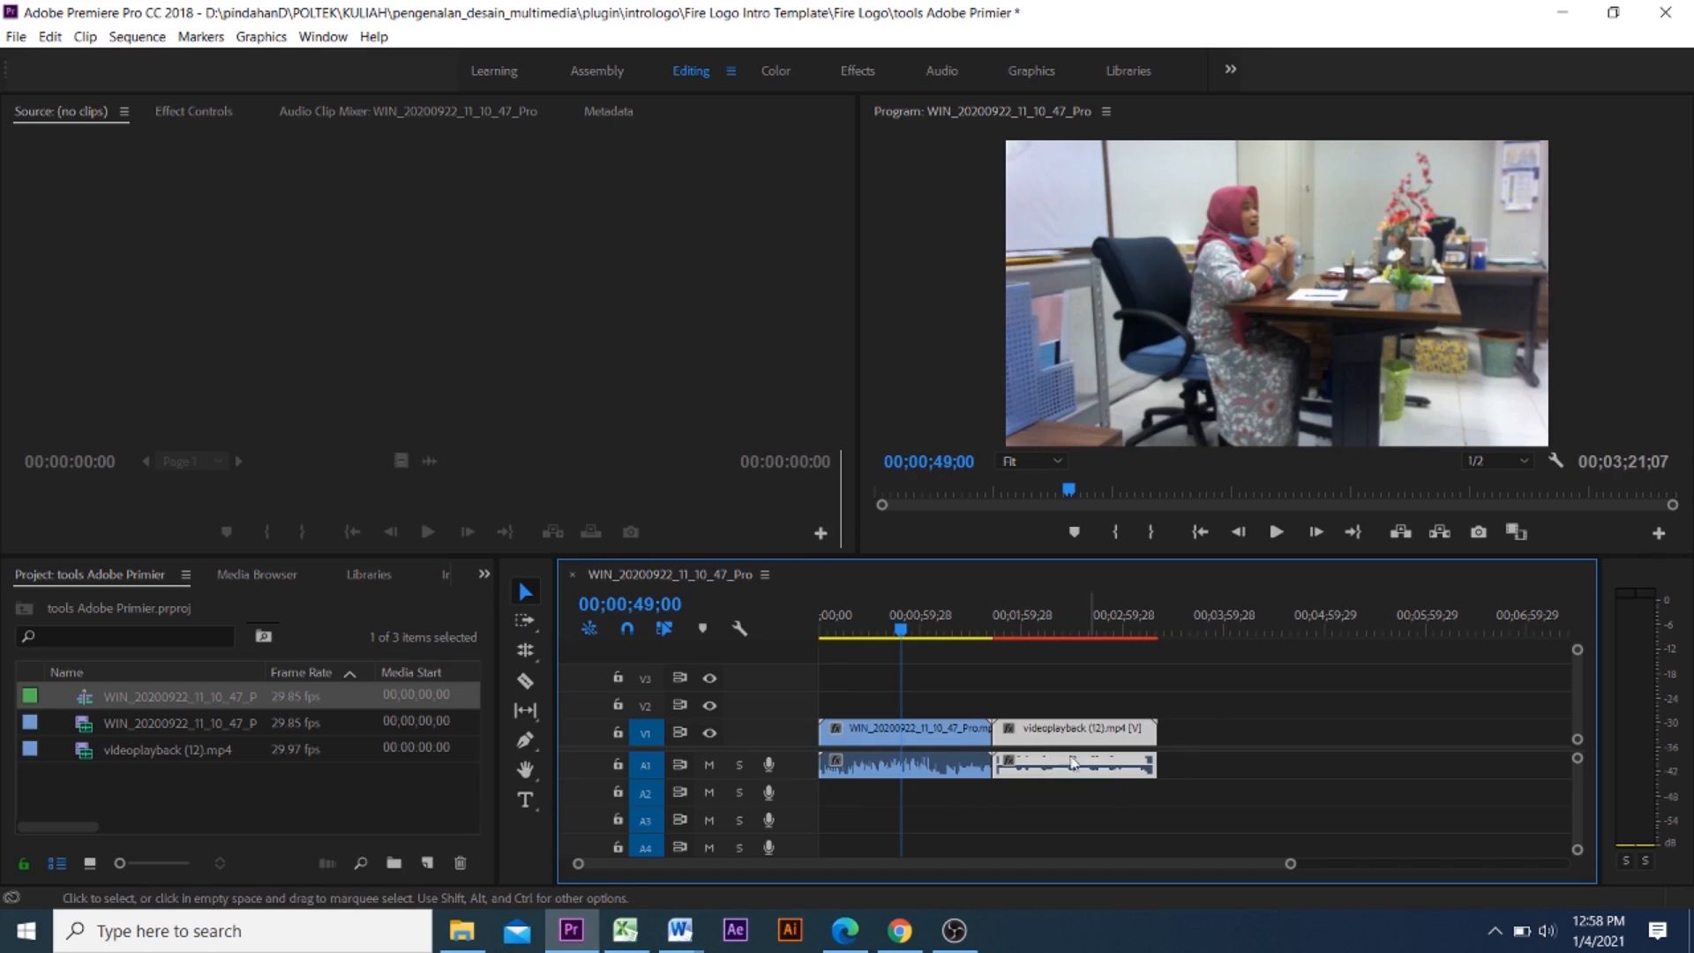
# Select the two timeline clips one at a time with the Selection Tool, select both together, and clear the selection
pyautogui.click(919, 733)
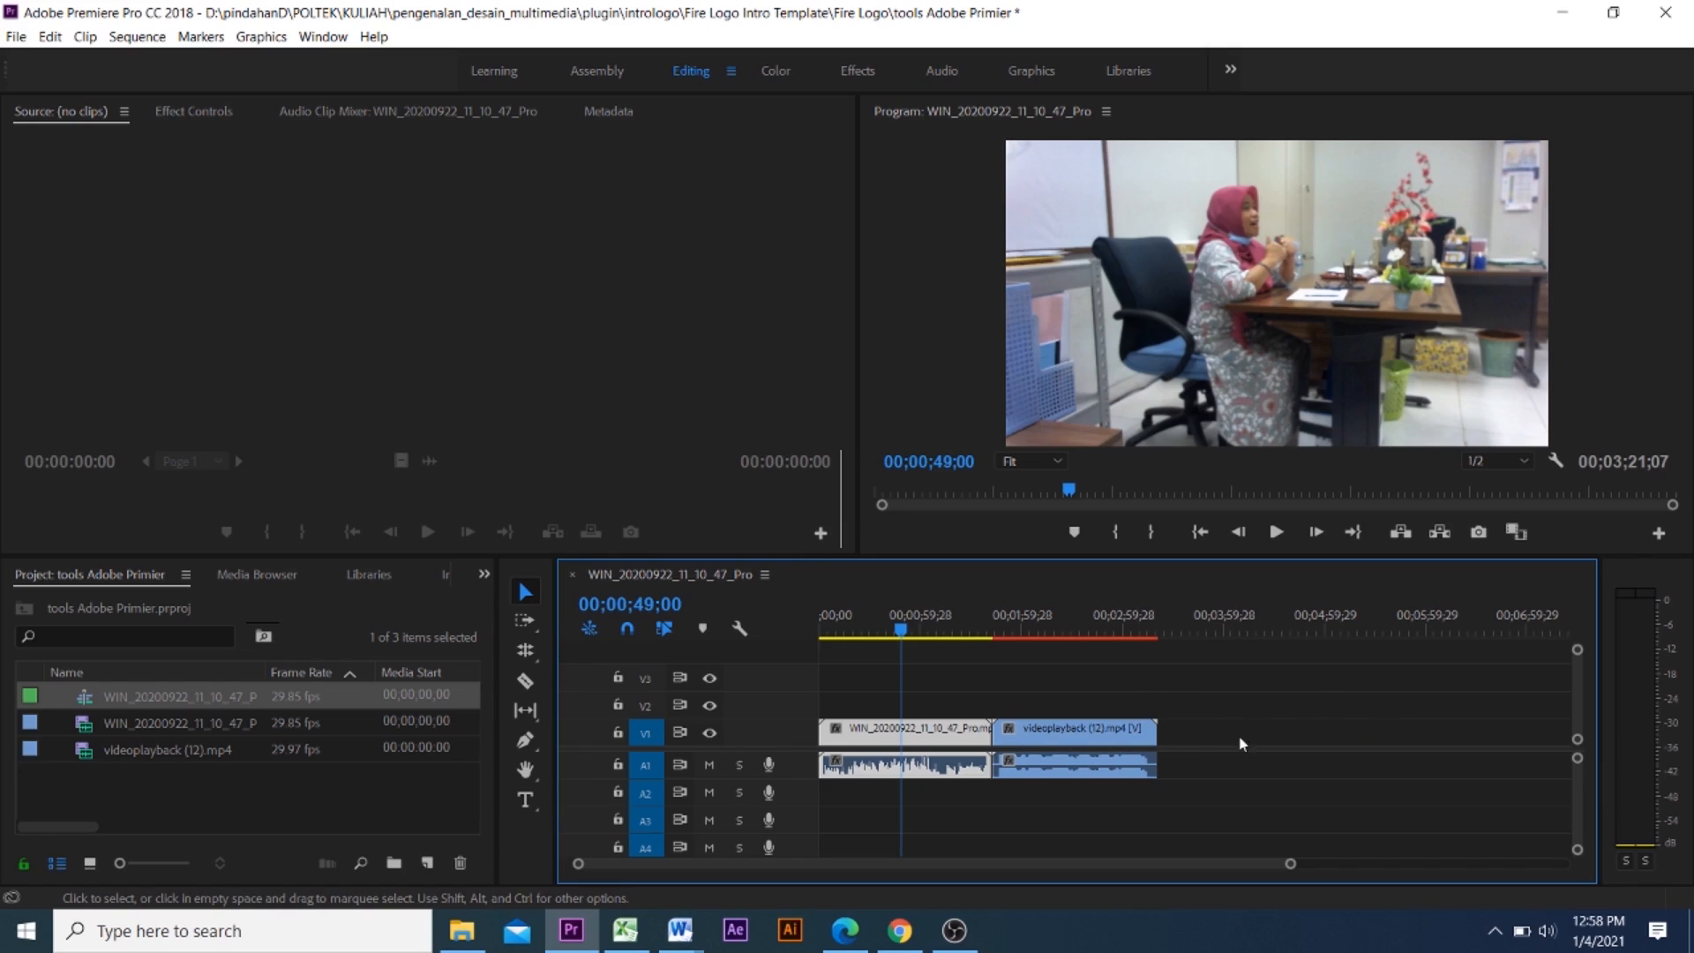
pyautogui.click(937, 737)
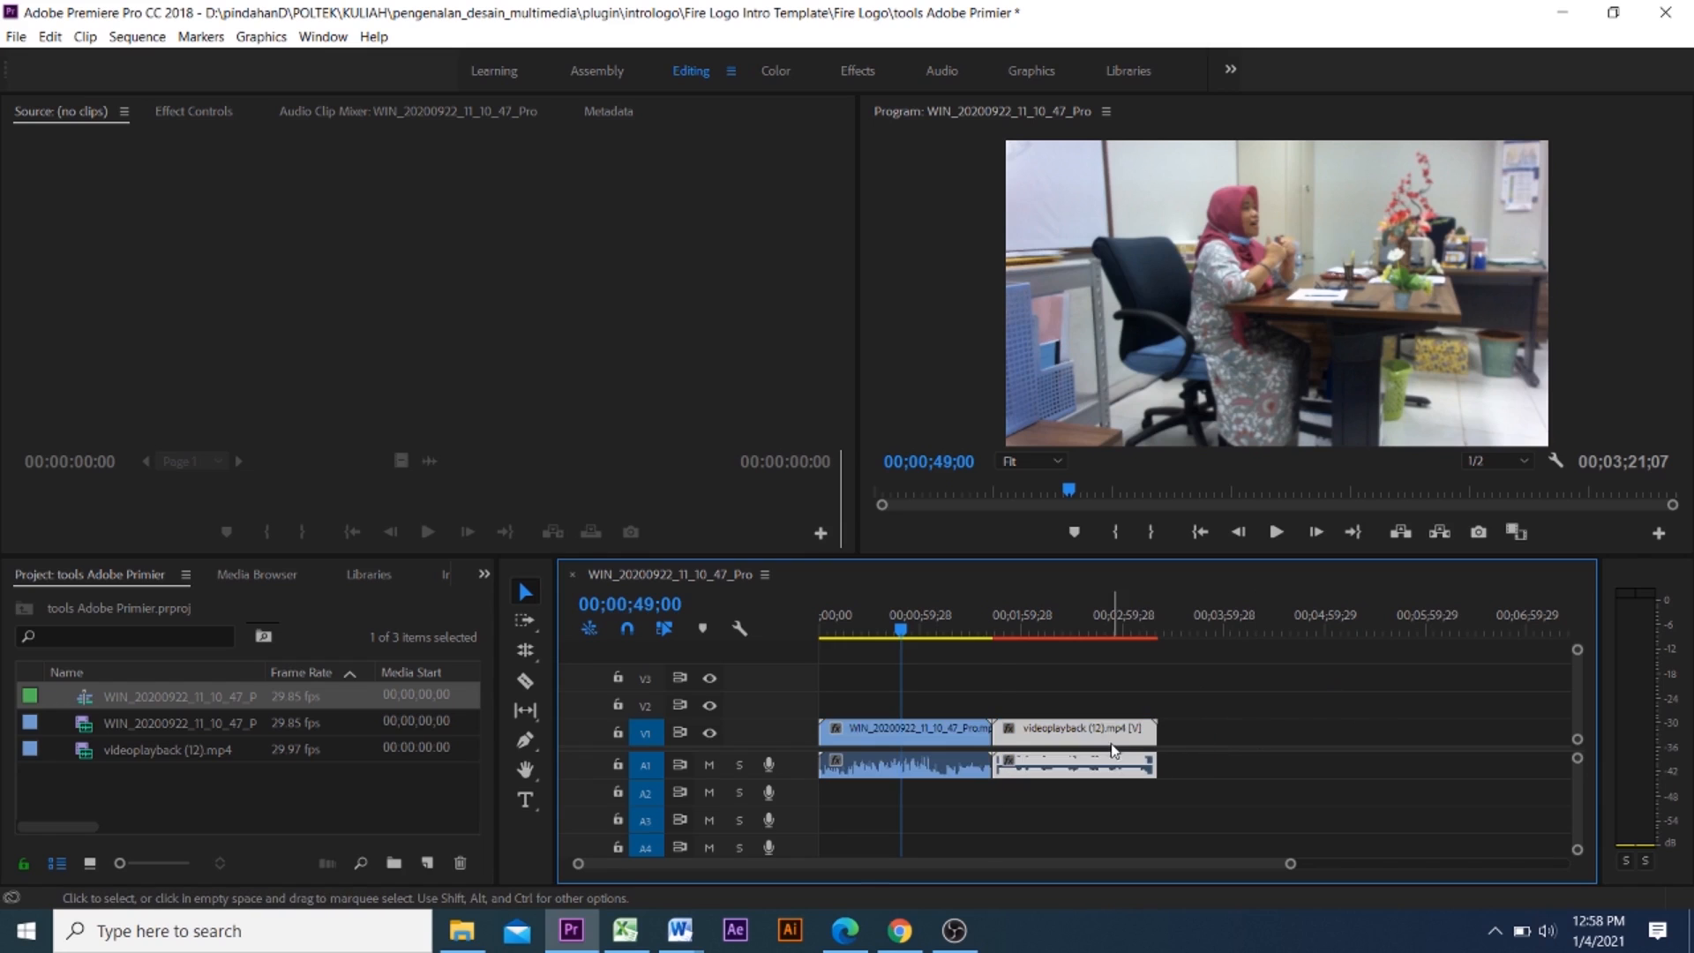
pyautogui.click(1048, 746)
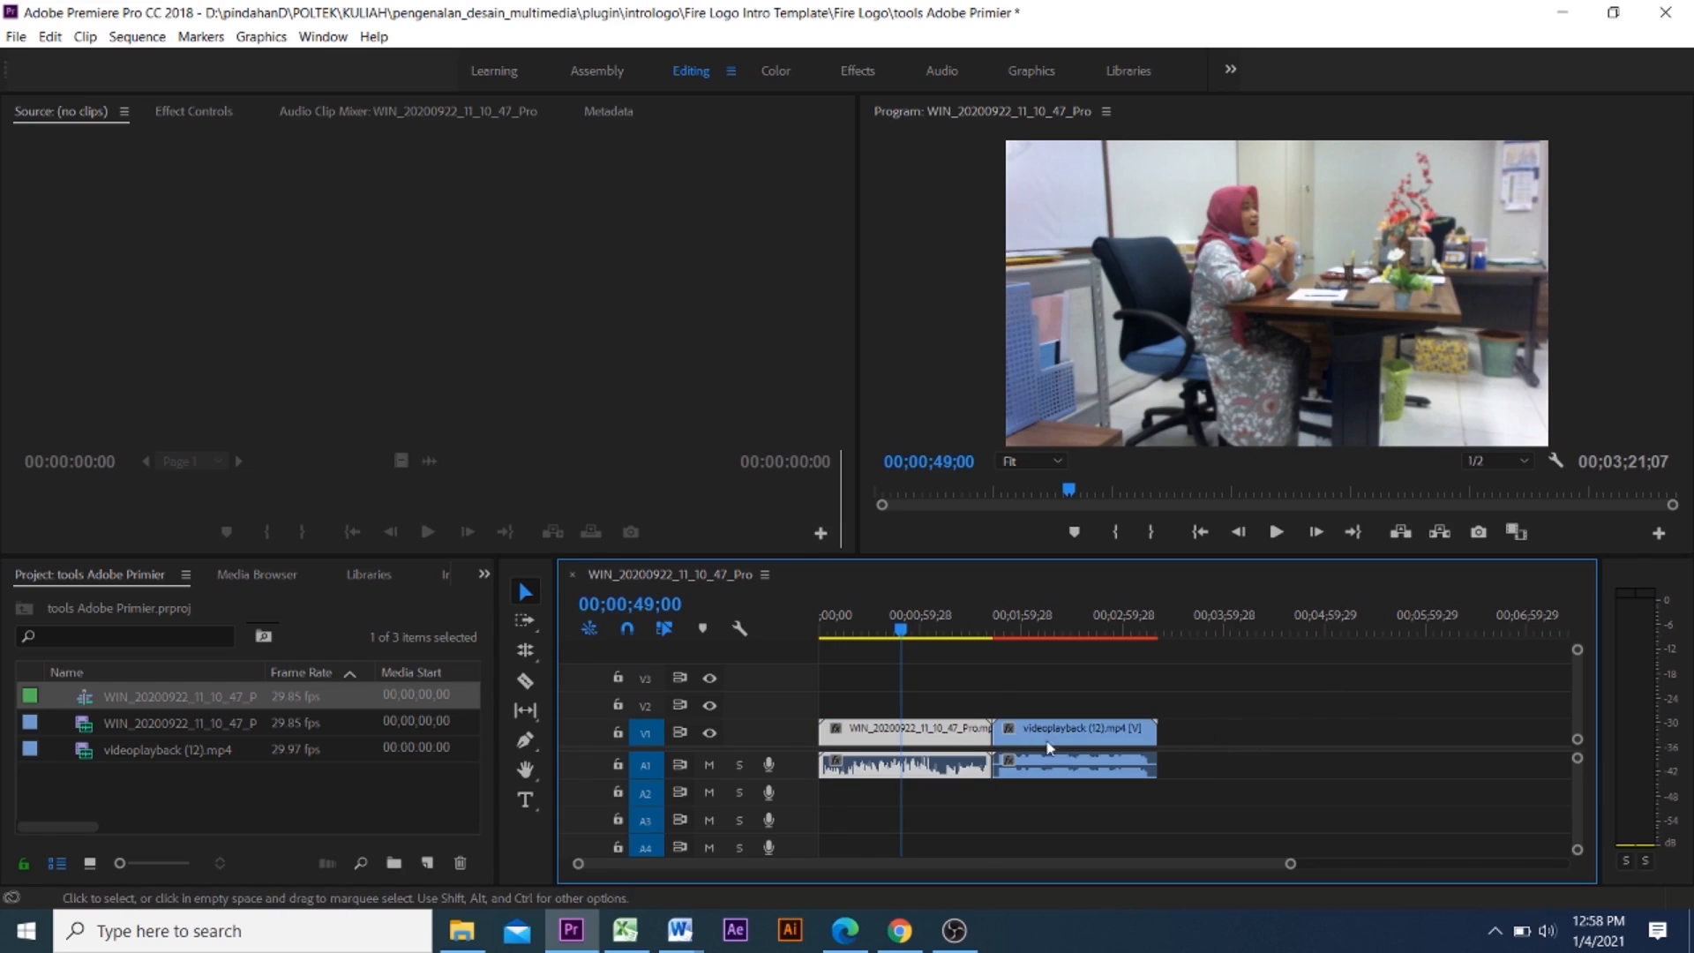
pyautogui.click(1112, 750)
pyautogui.click(924, 744)
pyautogui.keyDown('shift'); pyautogui.click(1112, 767); pyautogui.keyUp('shift')
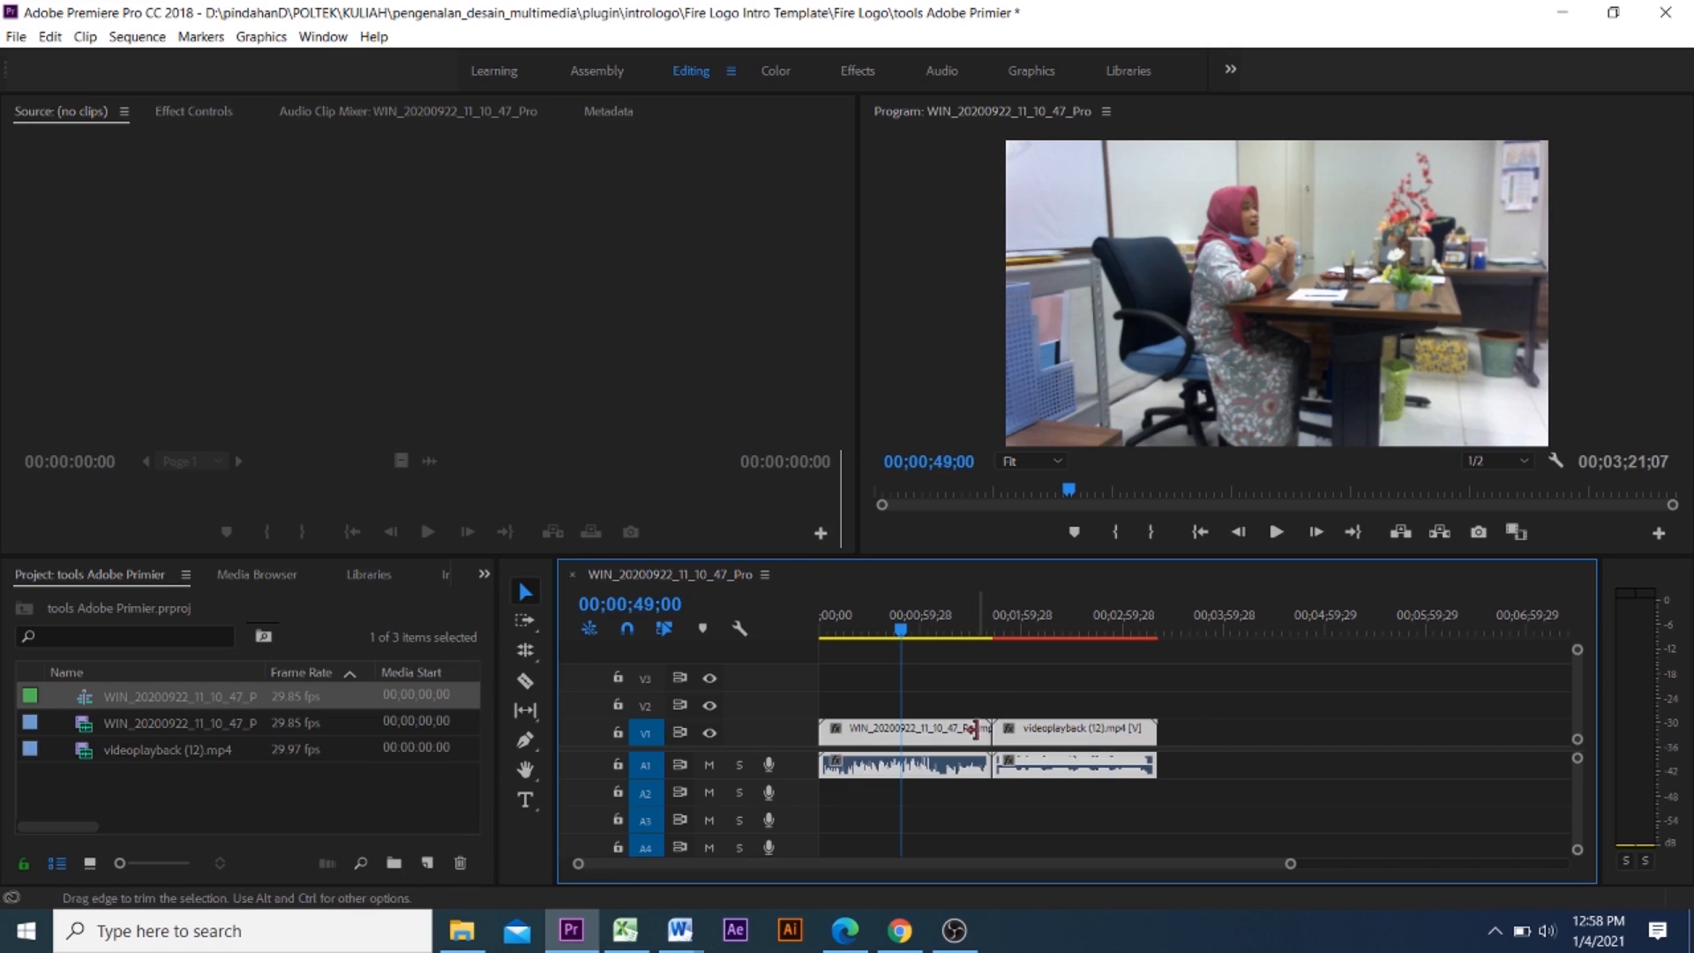
pyautogui.click(1199, 744)
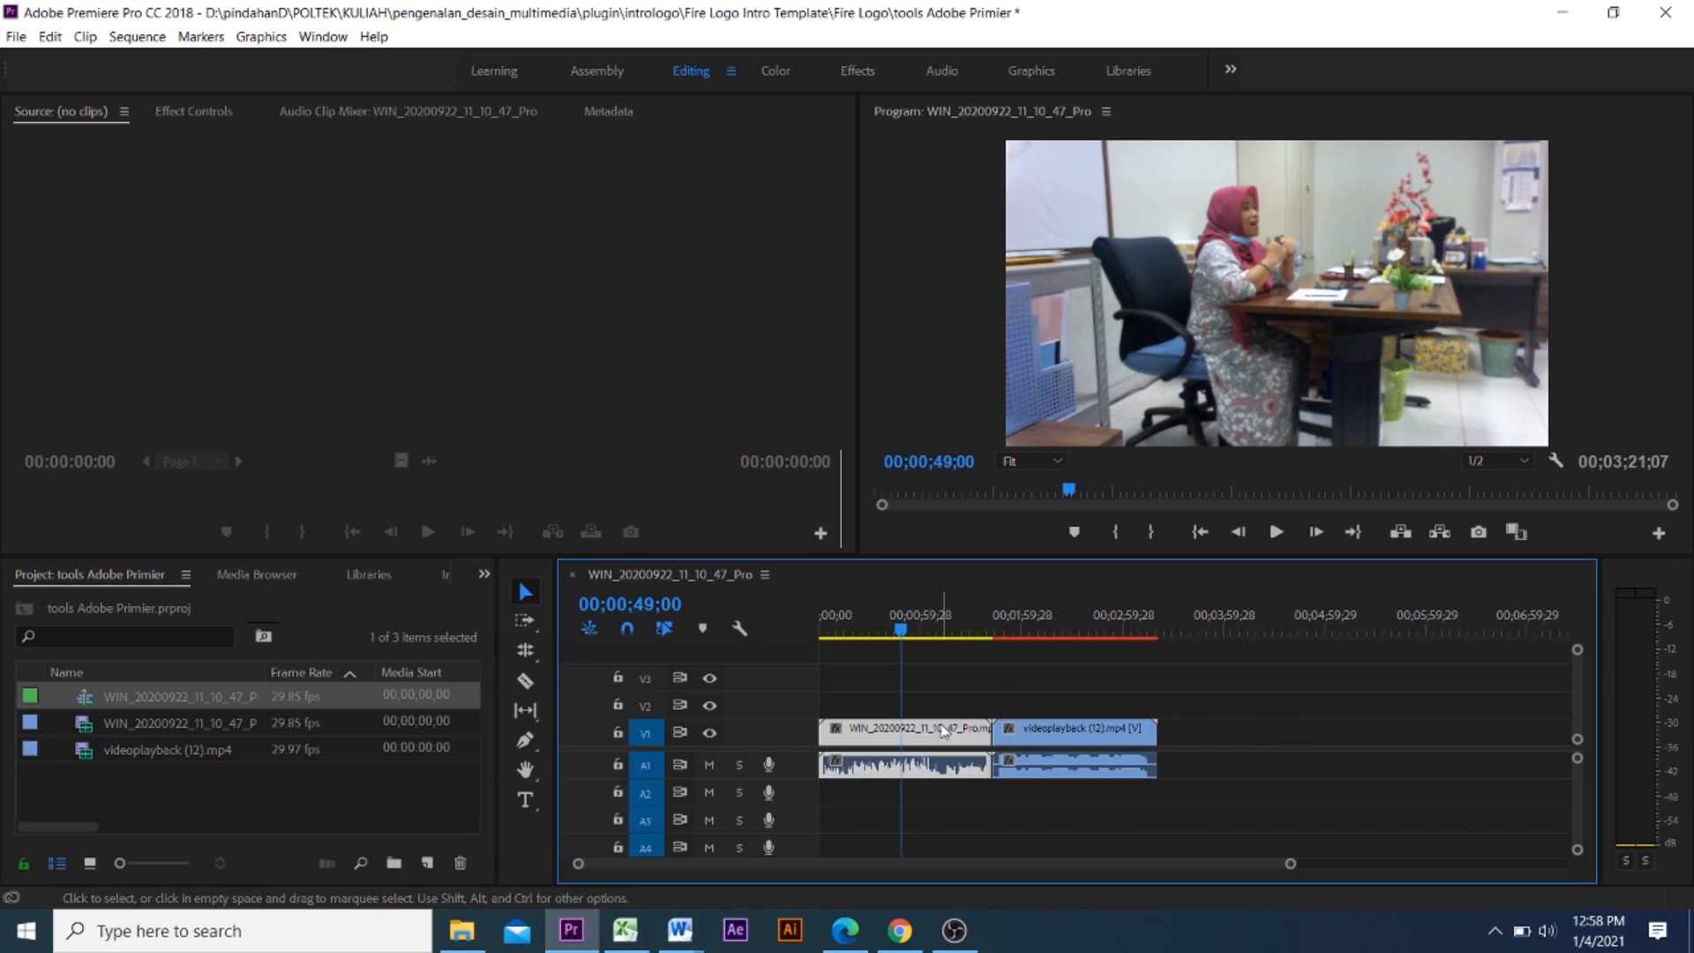
# Alternate the selection between the two clips, finishing with only videoplayback (12).mp4 selected
pyautogui.click(1083, 738)
pyautogui.click(943, 734)
pyautogui.click(1116, 729)
pyautogui.click(933, 731)
pyautogui.click(1073, 733)
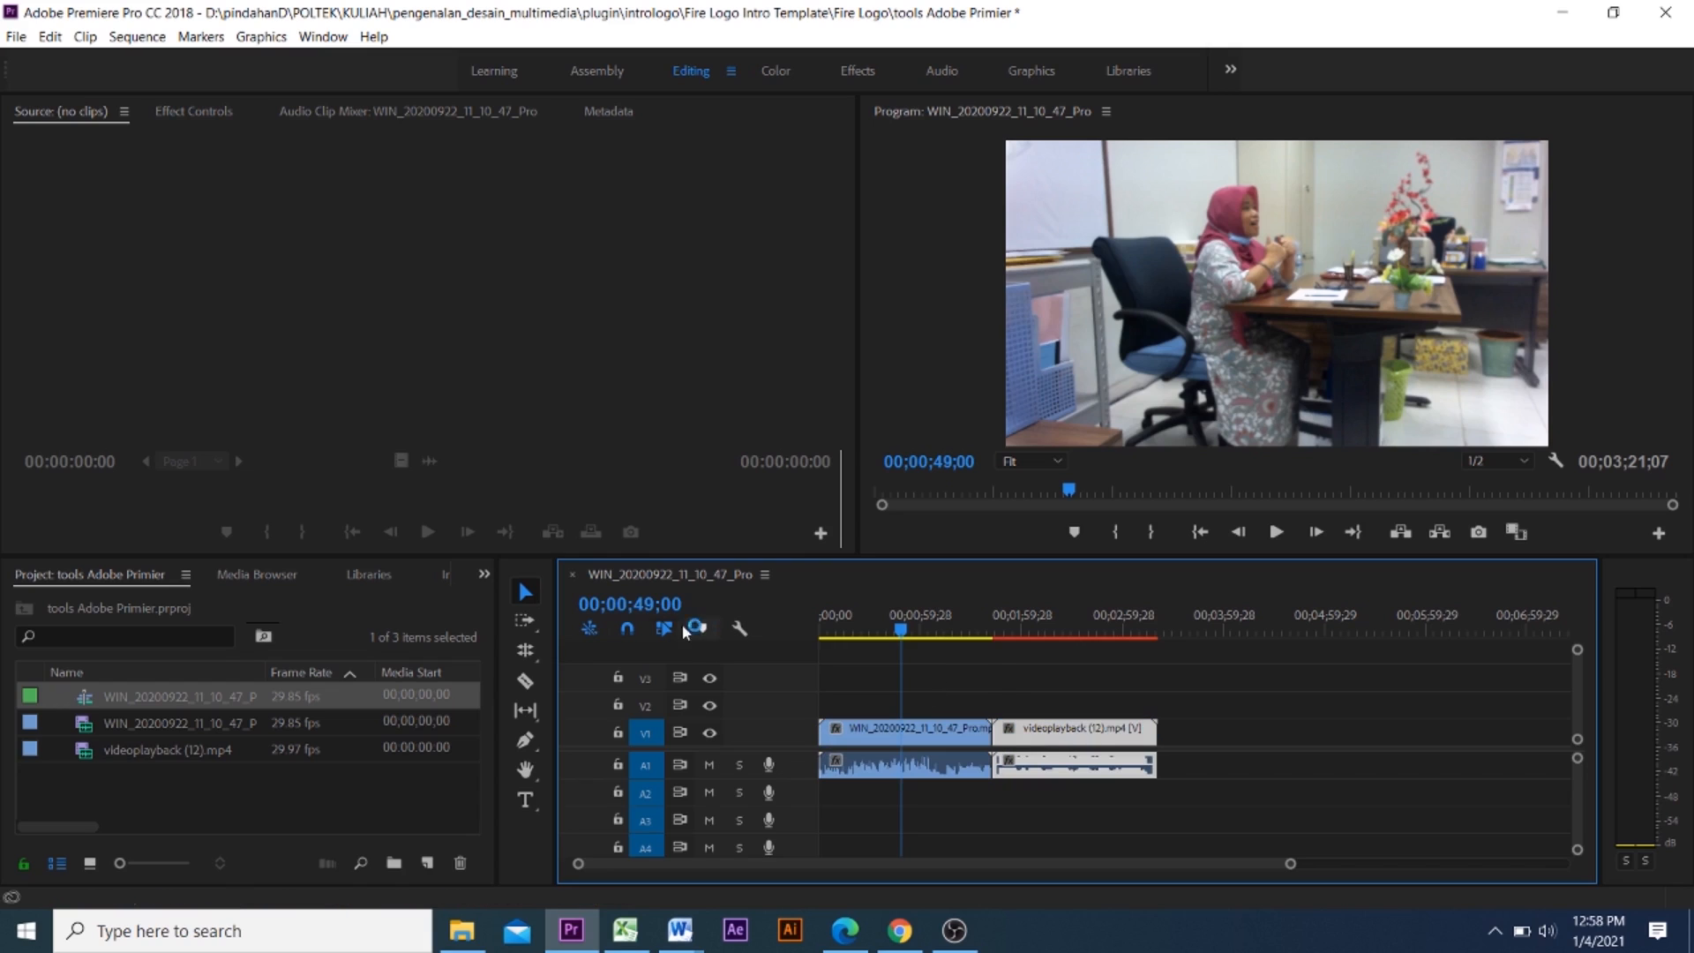
# Clear the selection and select both clips at once with the Track Select Forward Tool, starting from the WIN_20200922_11_10_47_Pro clip
pyautogui.click(523, 622)
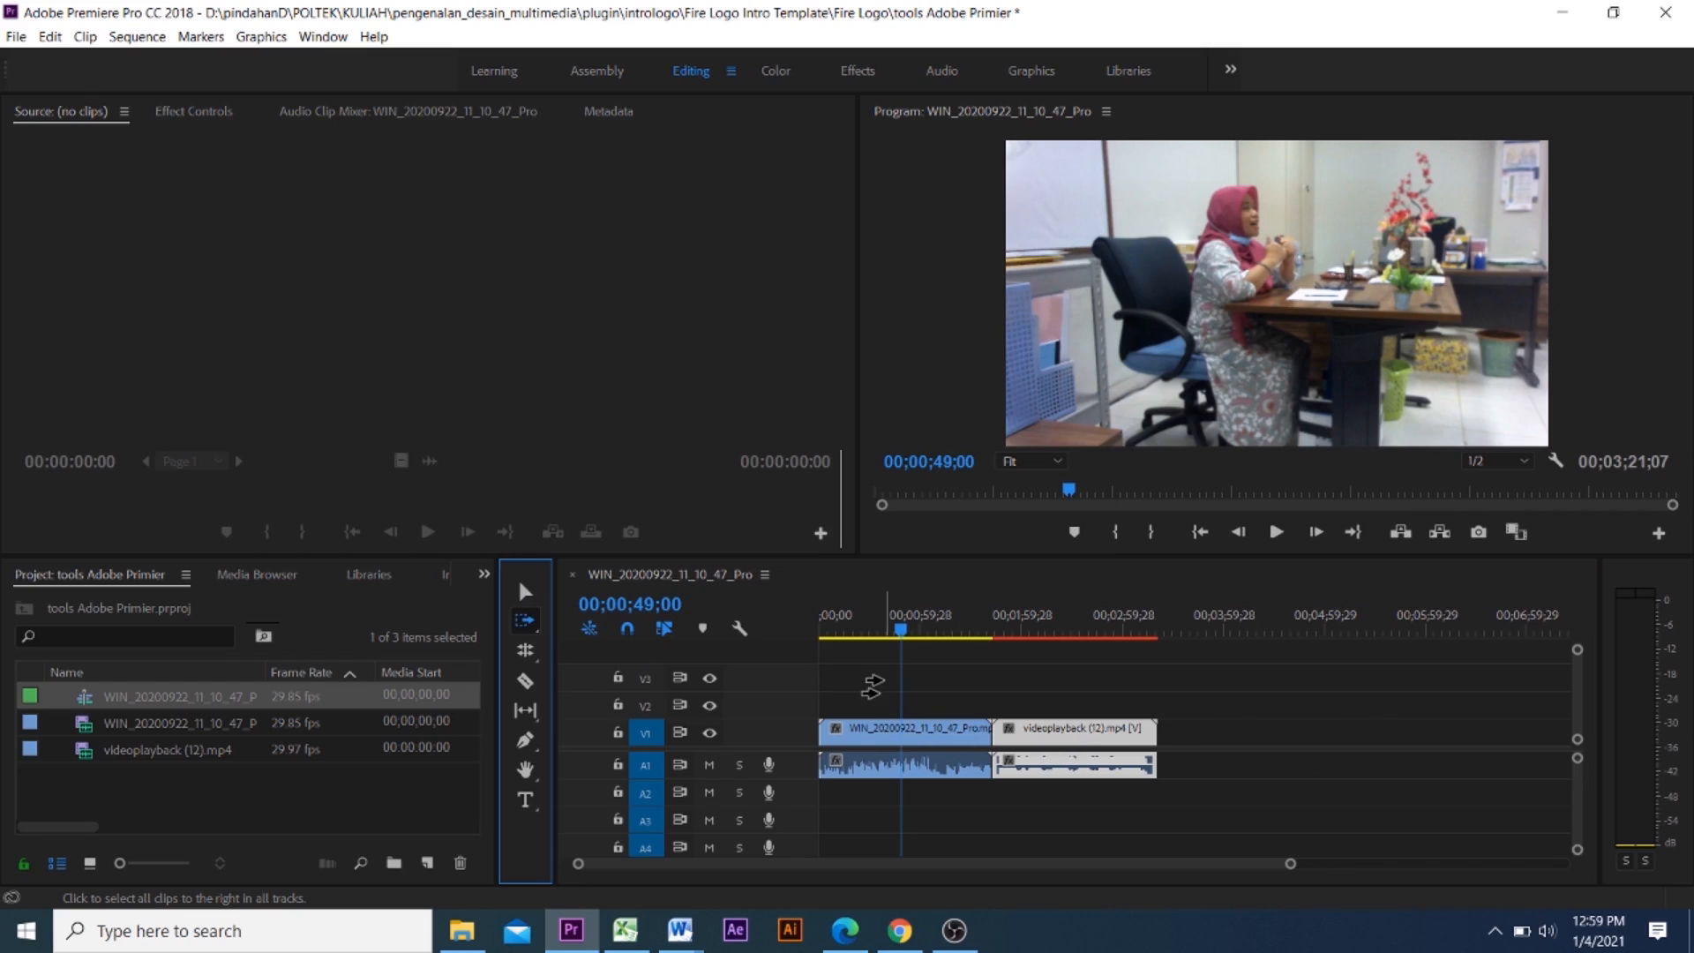
pyautogui.press('v')
pyautogui.click(1414, 706)
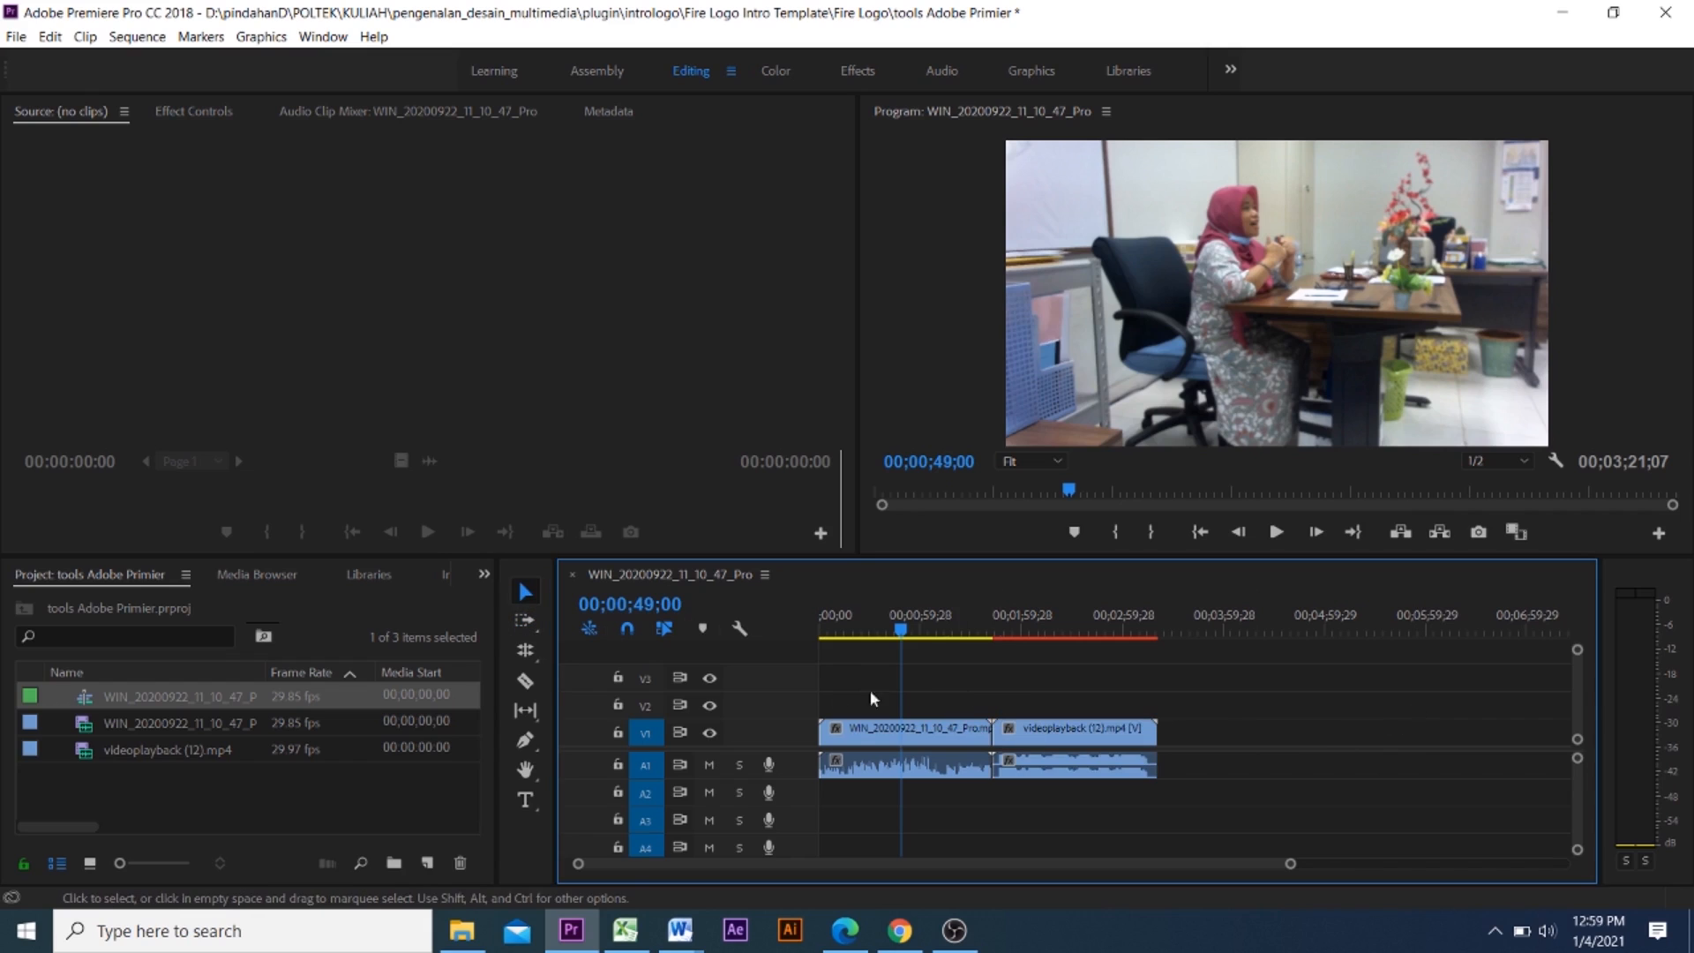
pyautogui.click(525, 620)
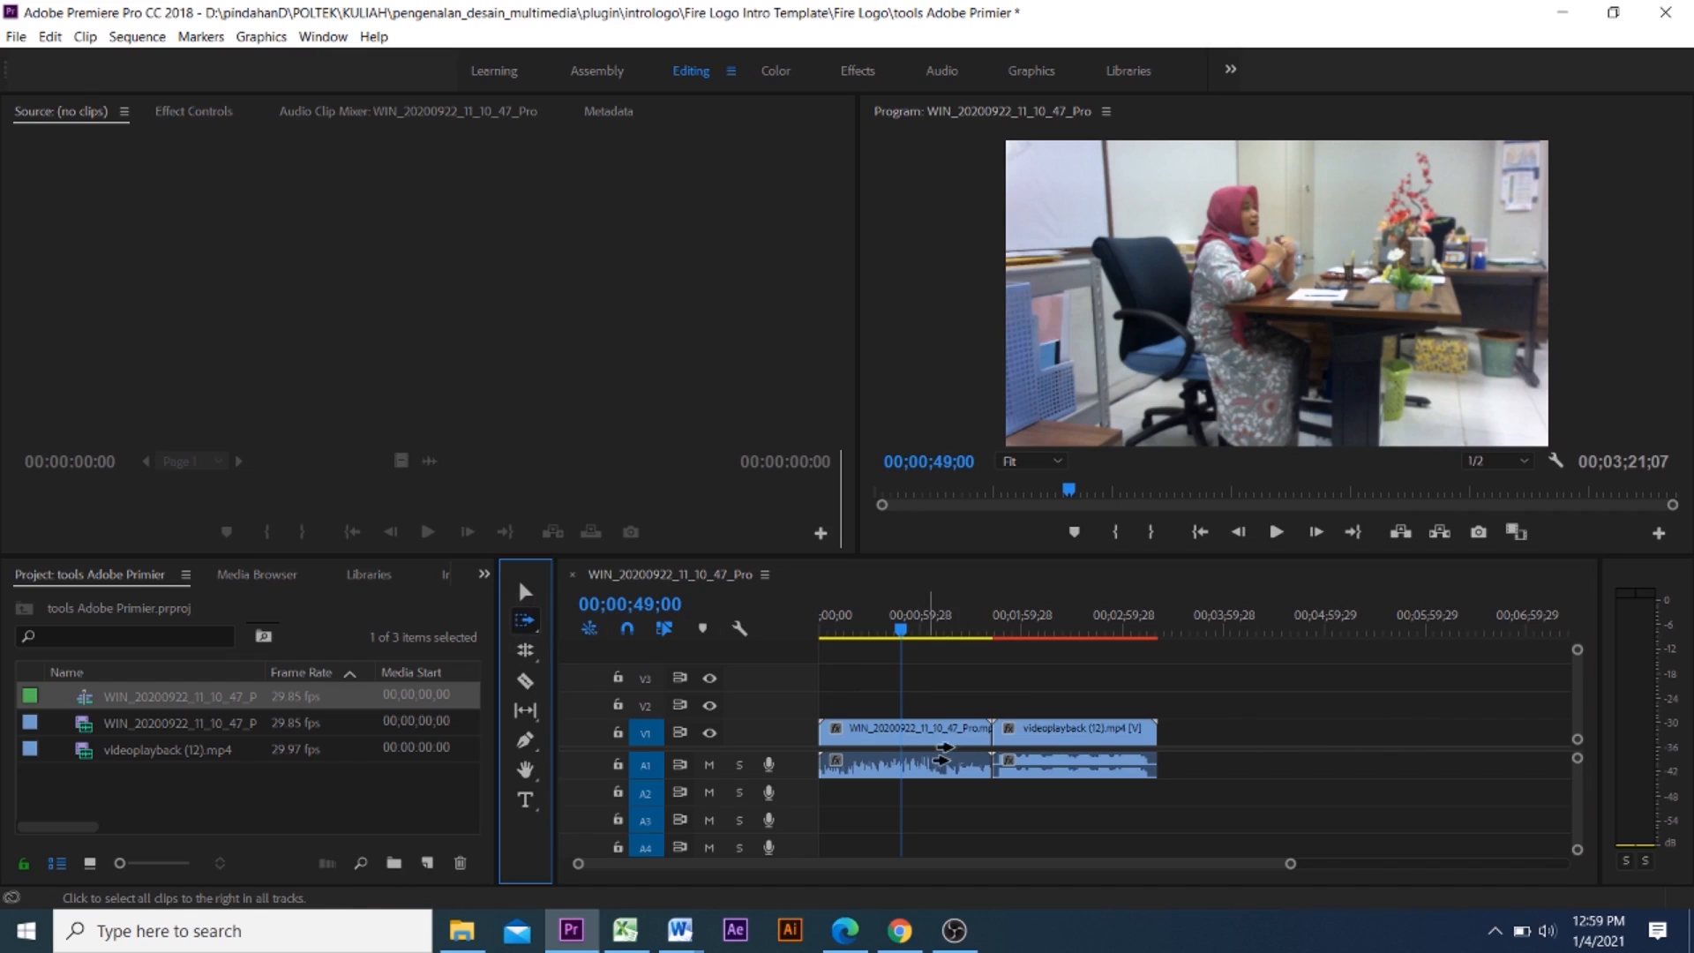
pyautogui.click(884, 736)
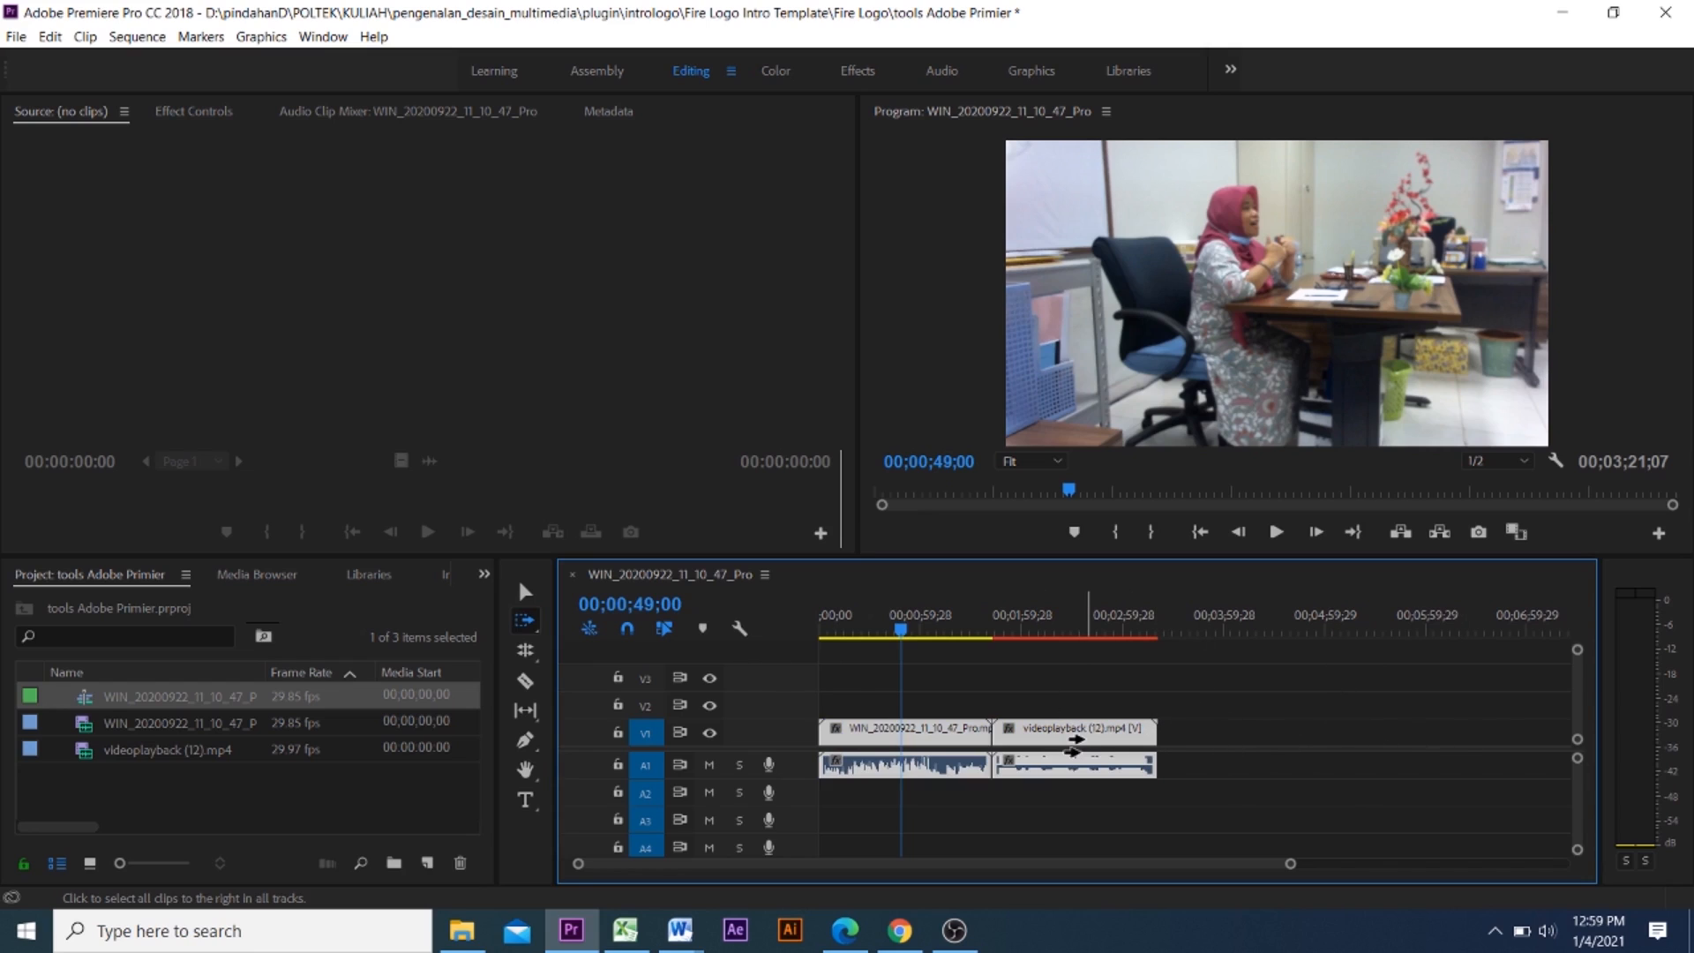
# Cut videoplayback (12).mp4 near its middle with the Razor Tool and move its second part up to track V2
pyautogui.click(526, 594)
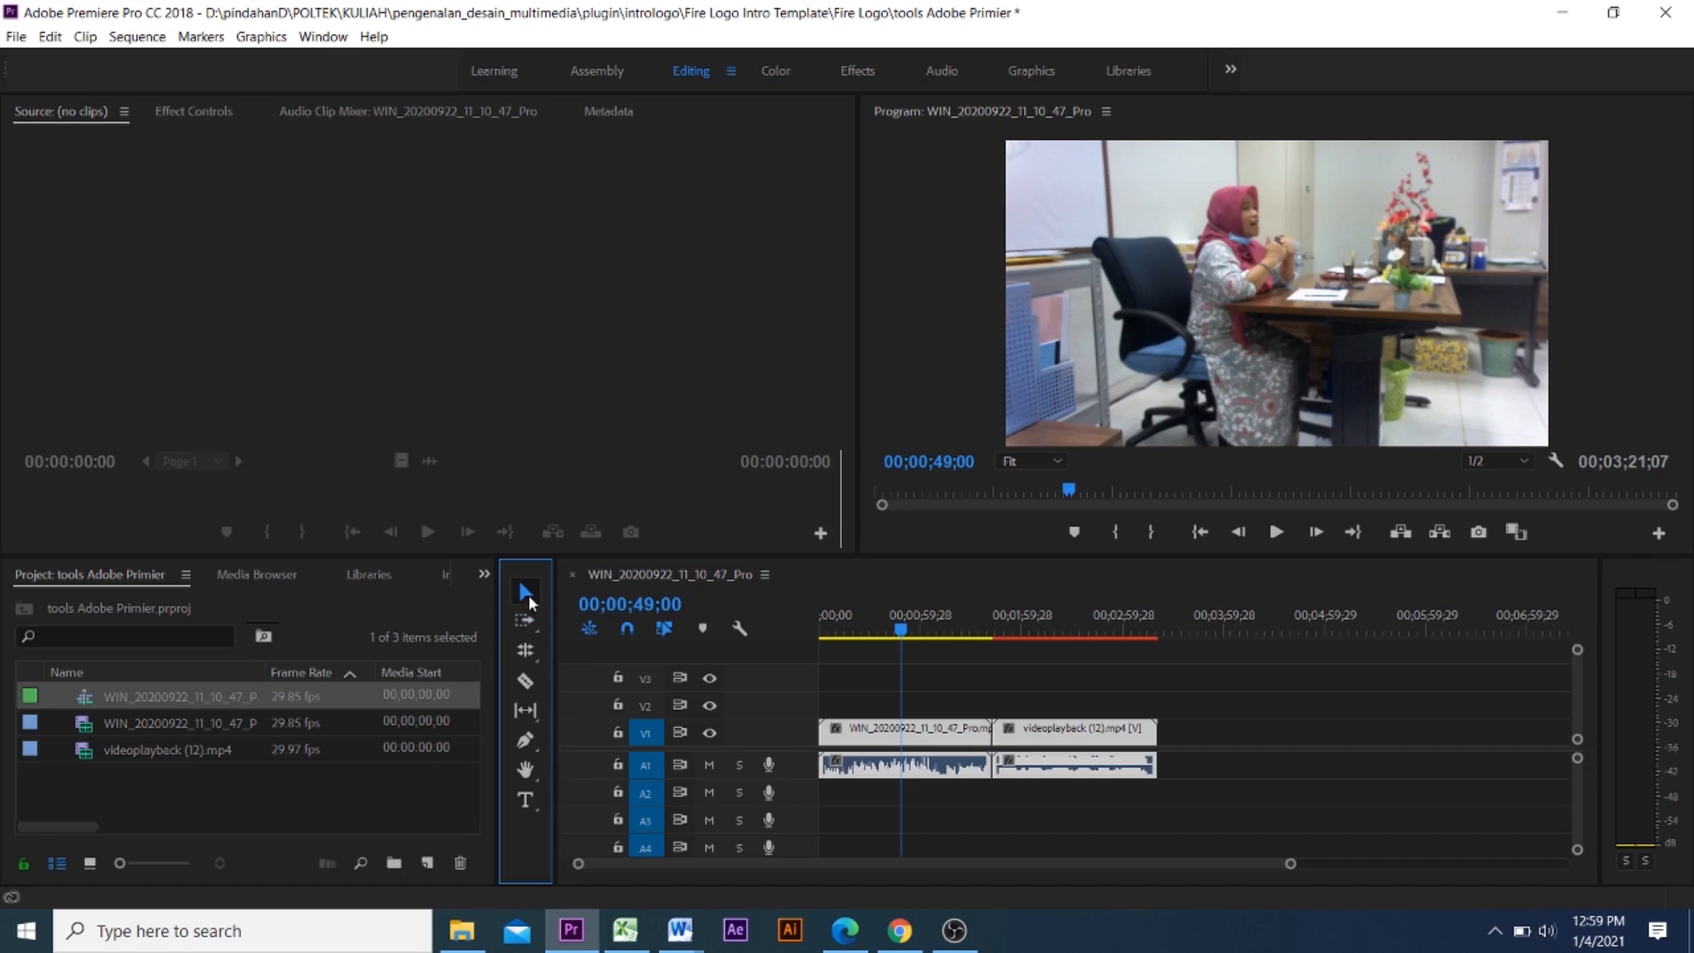
pyautogui.click(527, 680)
pyautogui.click(1070, 728)
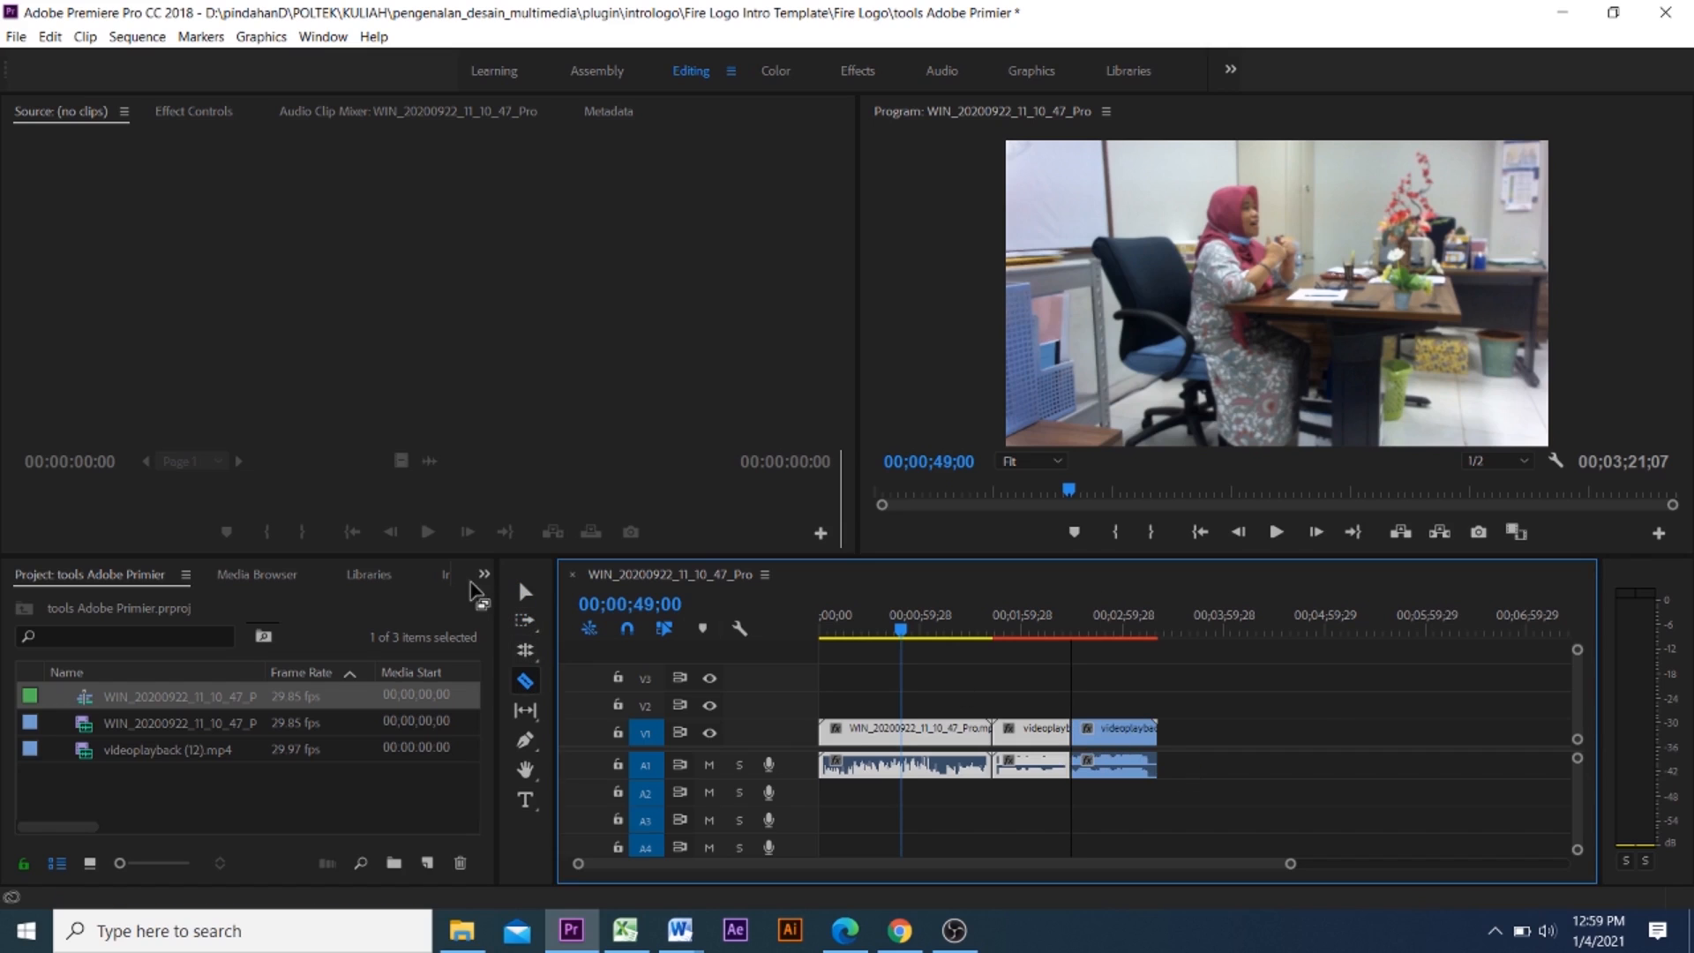
pyautogui.click(526, 591)
pyautogui.moveTo(1118, 737); pyautogui.dragTo(1119, 710)
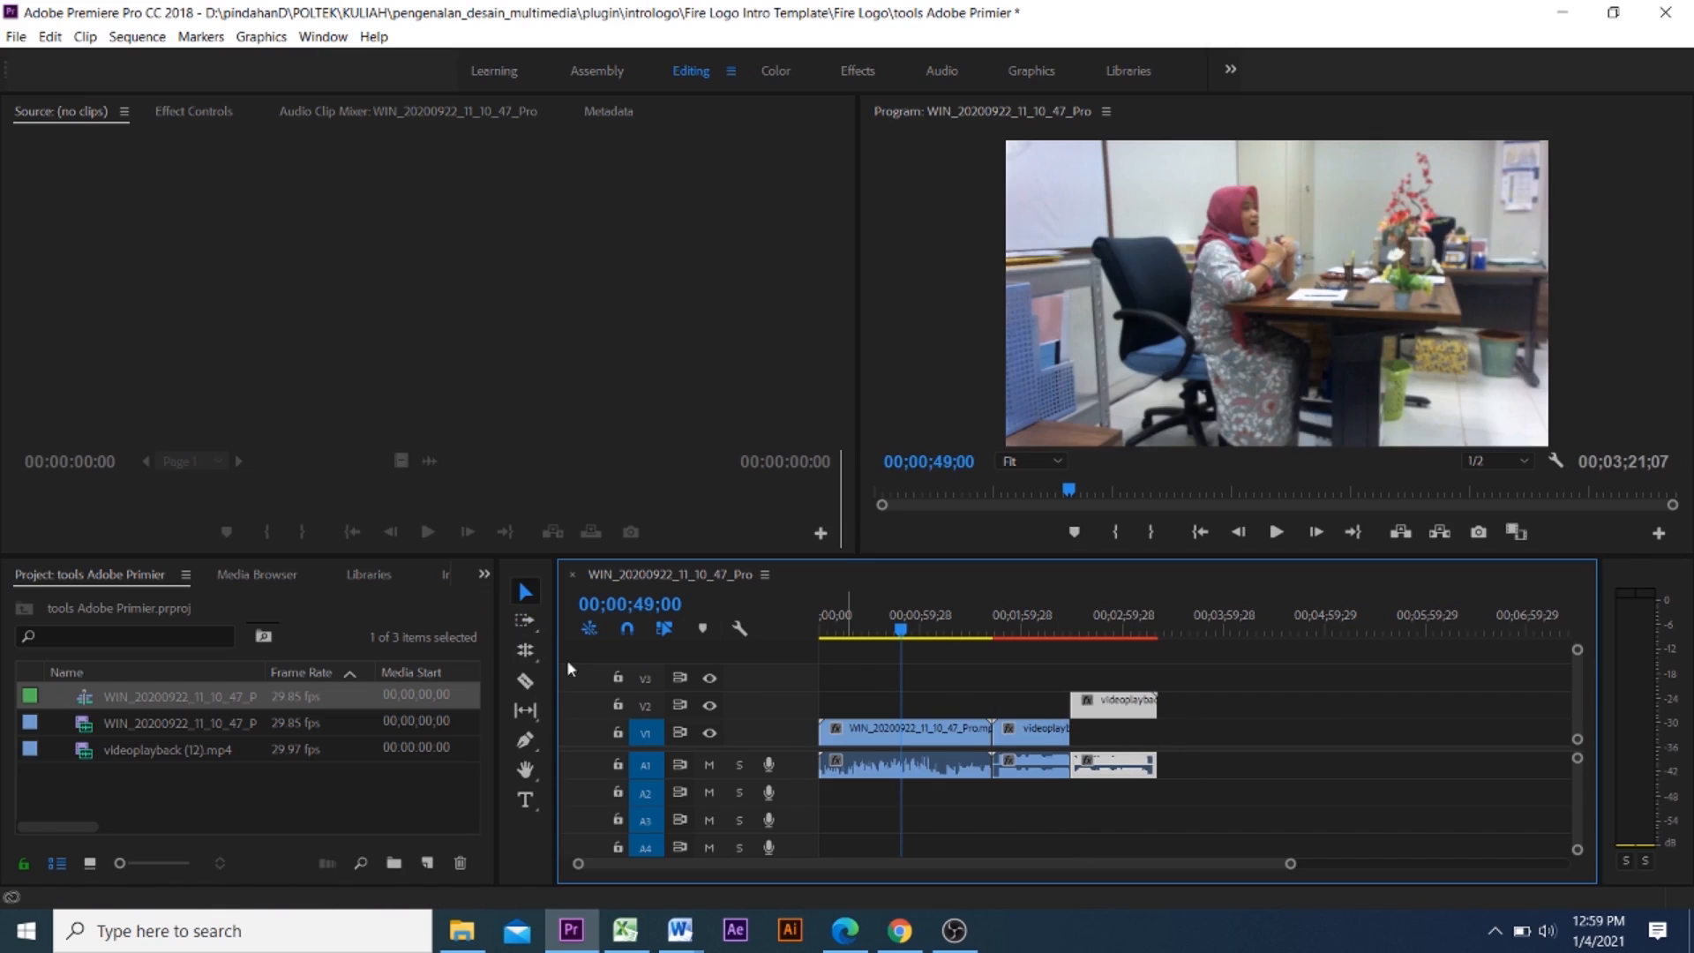
# Cut the V2 piece with the Razor Tool and move its last part to track V3, leaving a gap after the other clips
pyautogui.click(525, 680)
pyautogui.click(1120, 706)
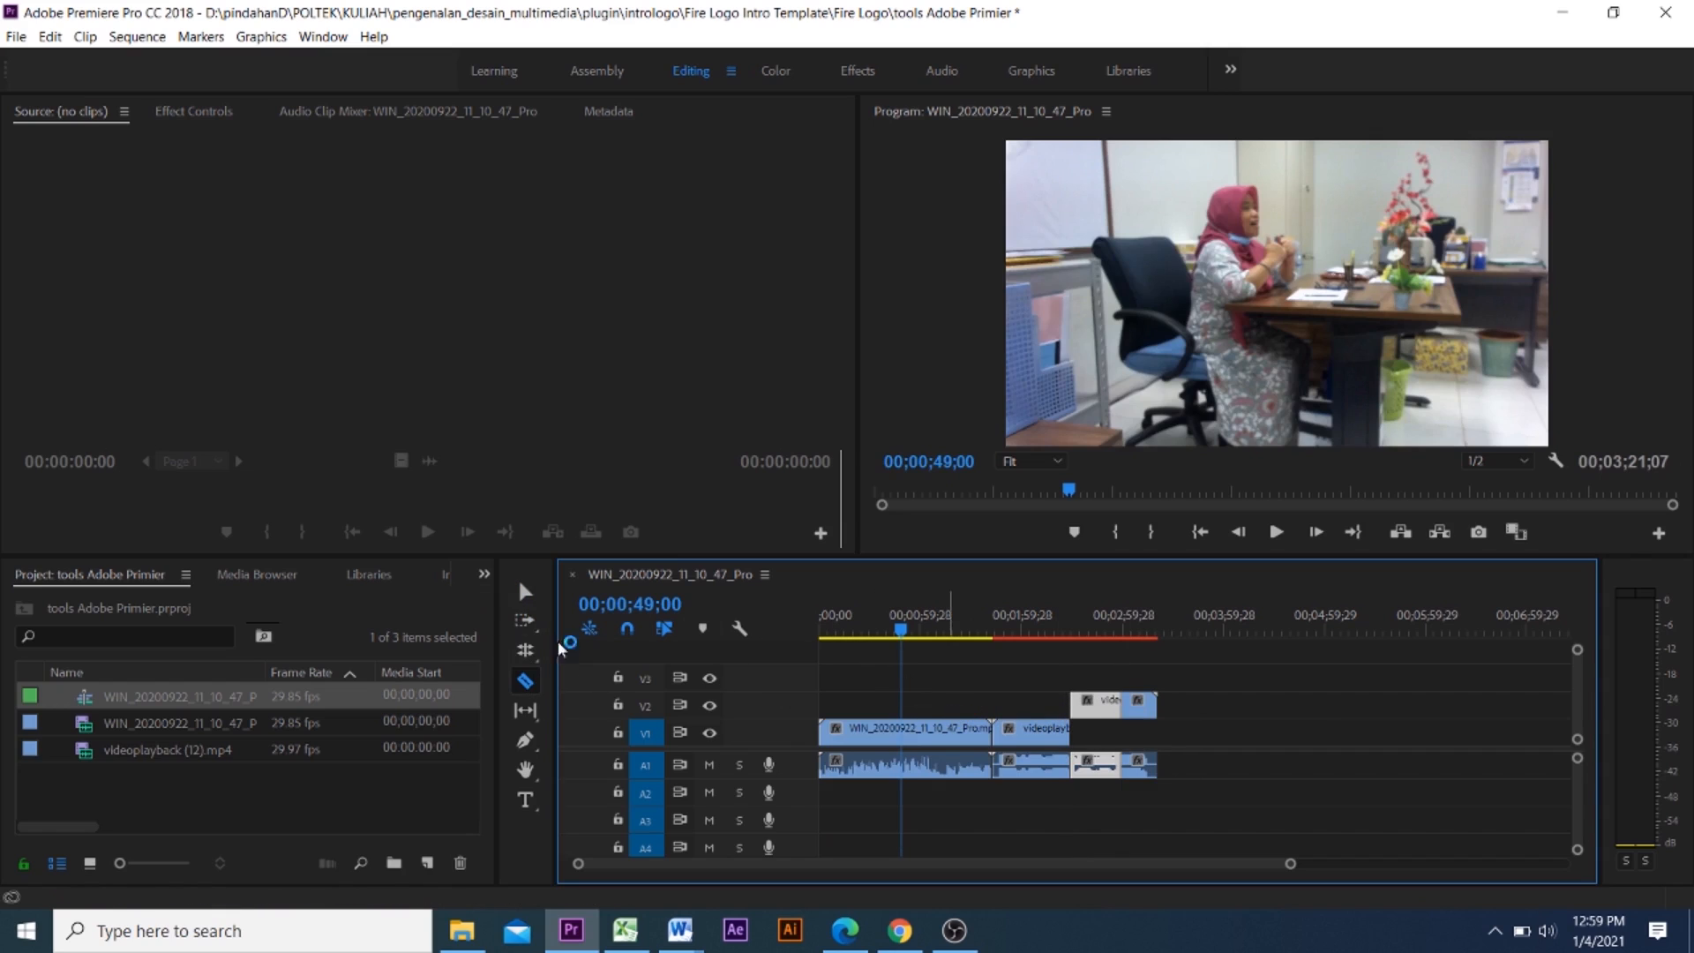
pyautogui.click(526, 593)
pyautogui.moveTo(1147, 705); pyautogui.dragTo(1289, 681)
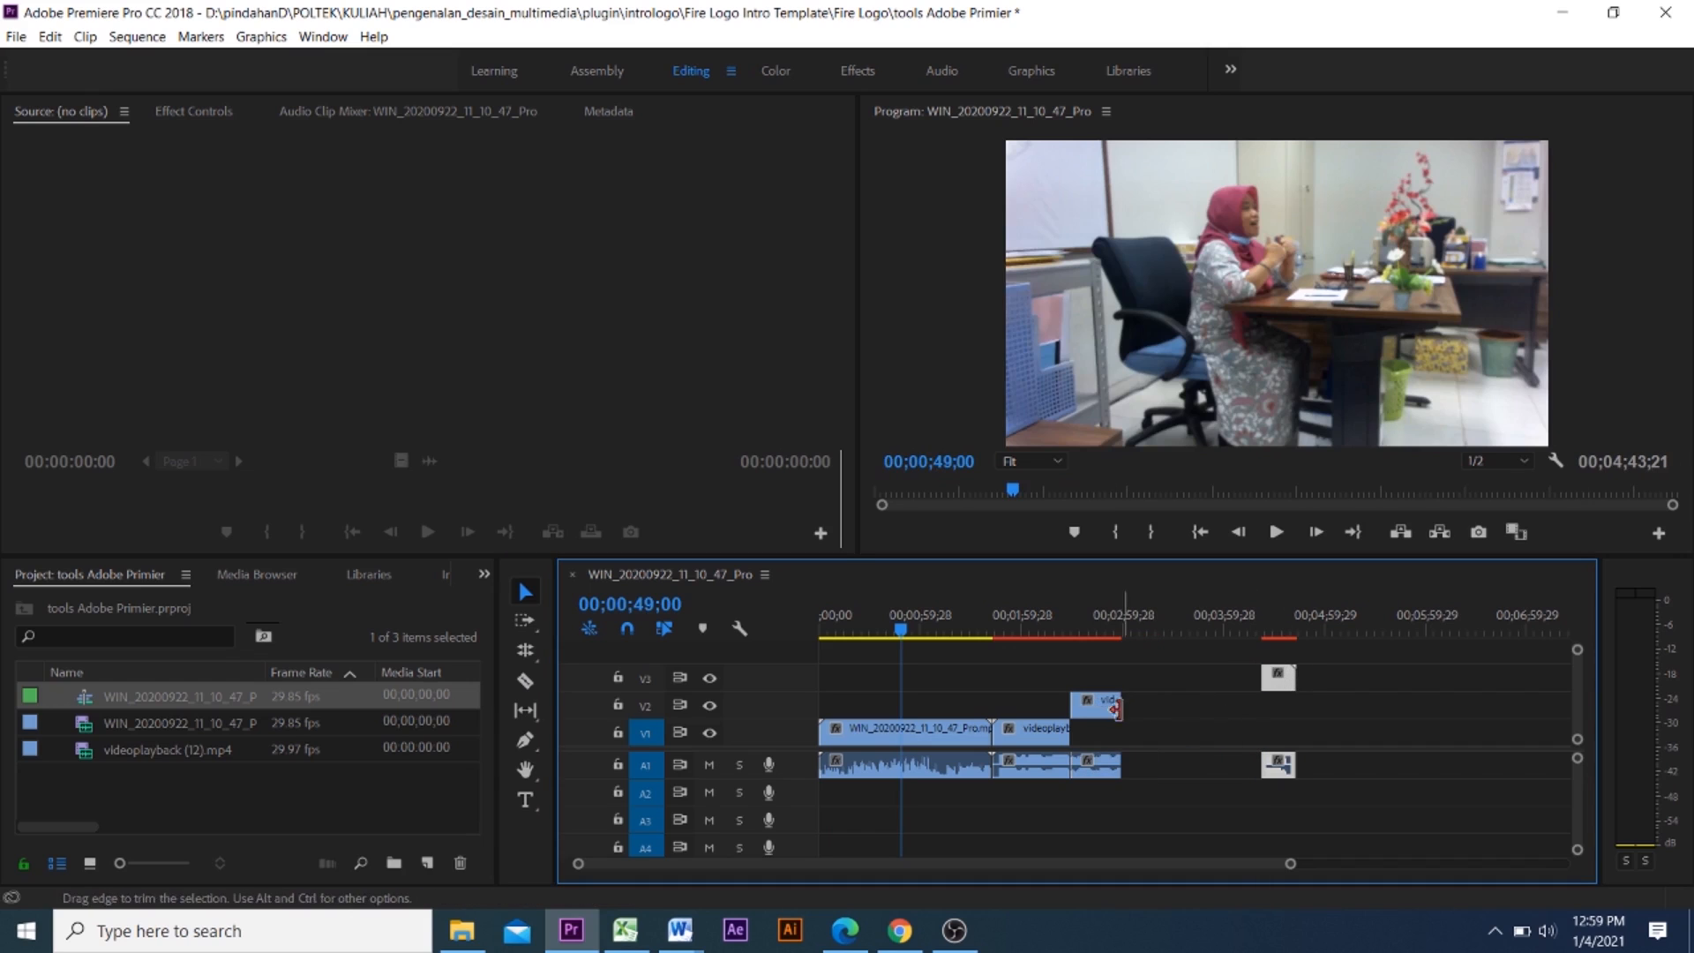
# Use the Selection Tool to select the two V1 clips and the V2 piece together, clear that selection, and select the V3 piece
pyautogui.click(1233, 835)
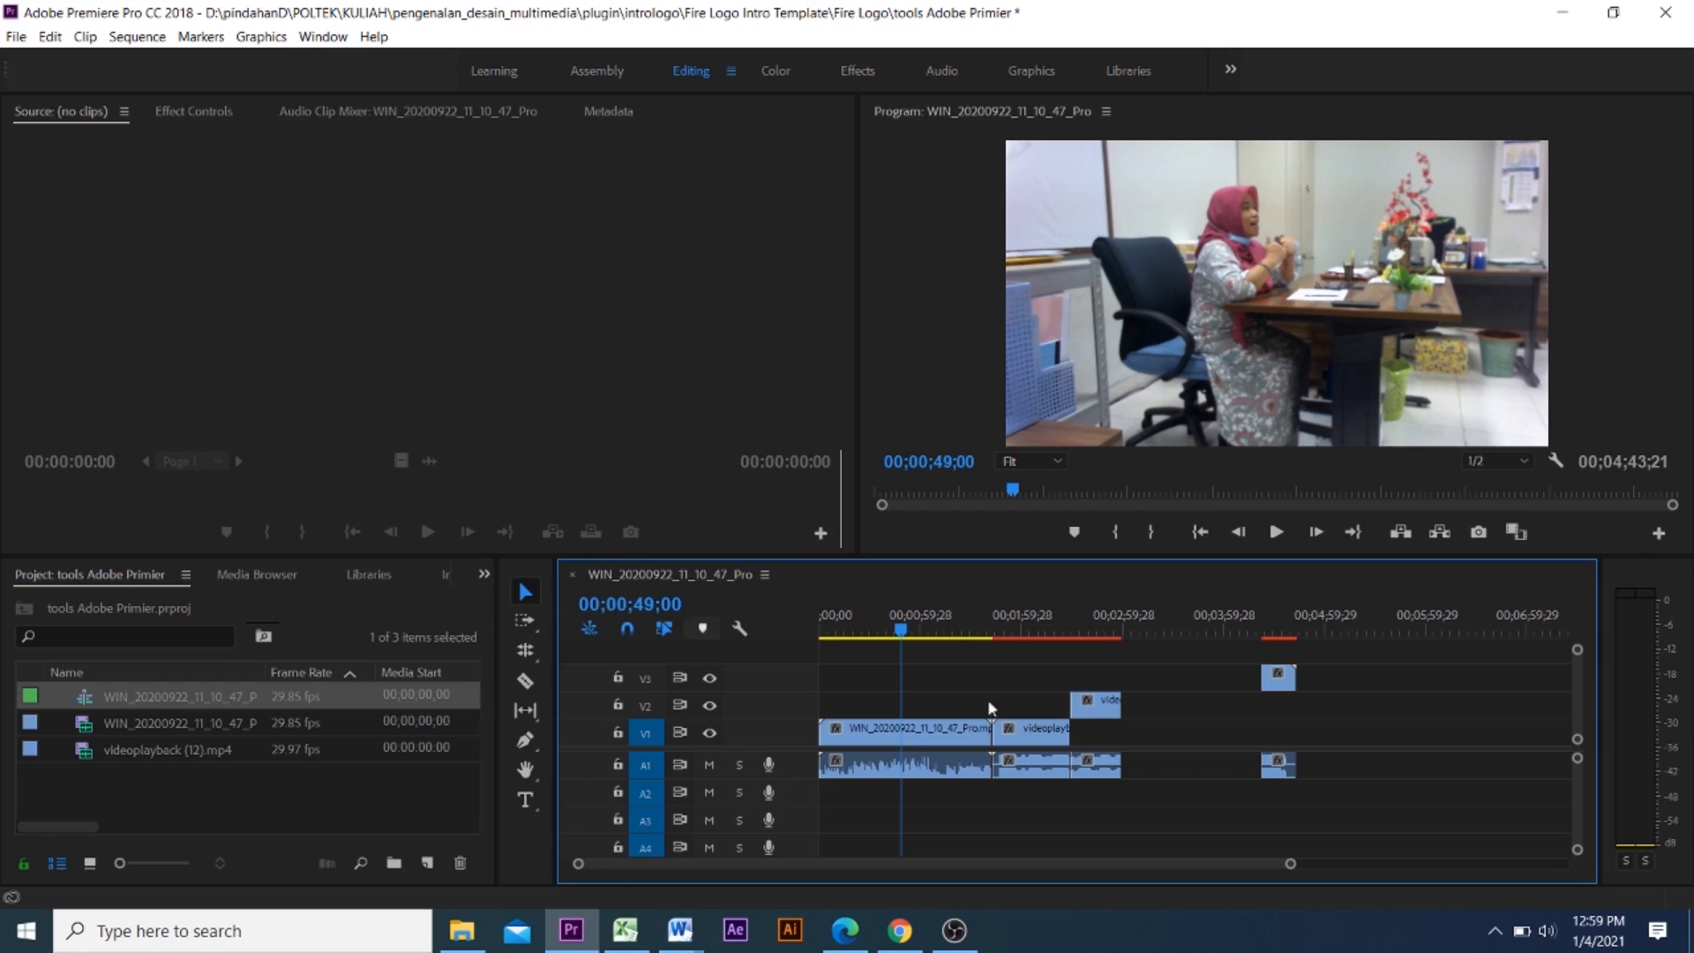
pyautogui.click(917, 734)
pyautogui.keyDown('shift'); pyautogui.click(1041, 732); pyautogui.keyUp('shift')
pyautogui.keyDown('shift'); pyautogui.click(1097, 707); pyautogui.keyUp('shift')
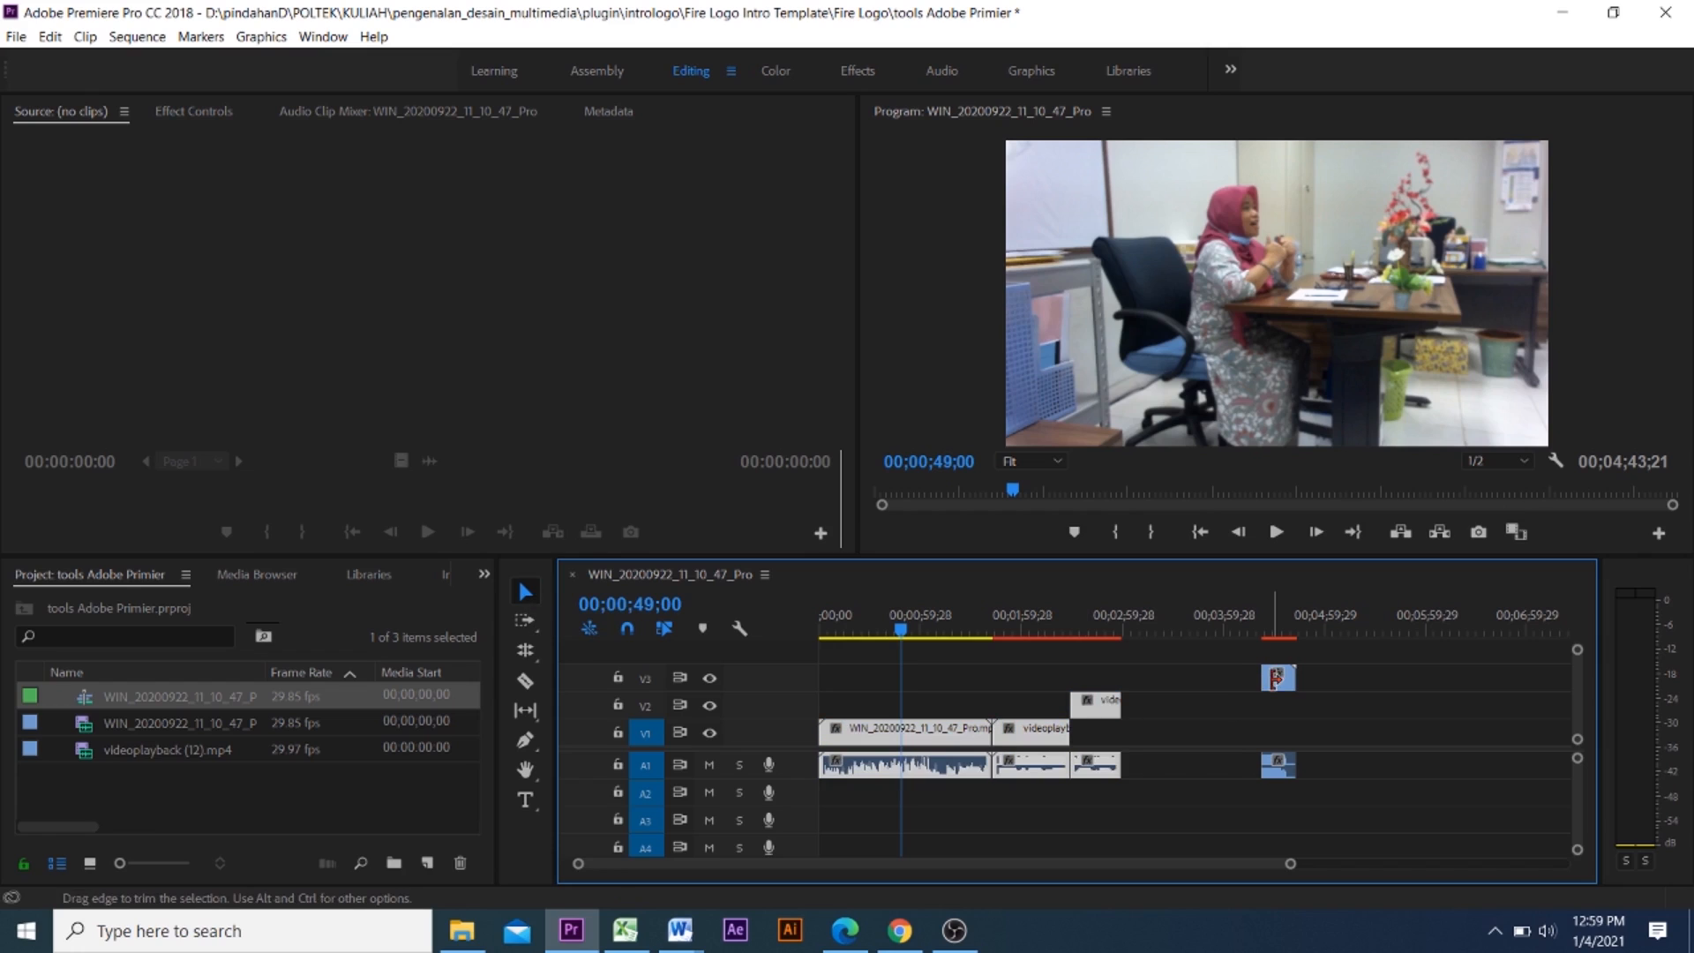
pyautogui.click(1218, 702)
pyautogui.keyDown('shift'); pyautogui.click(1282, 686); pyautogui.keyUp('shift')
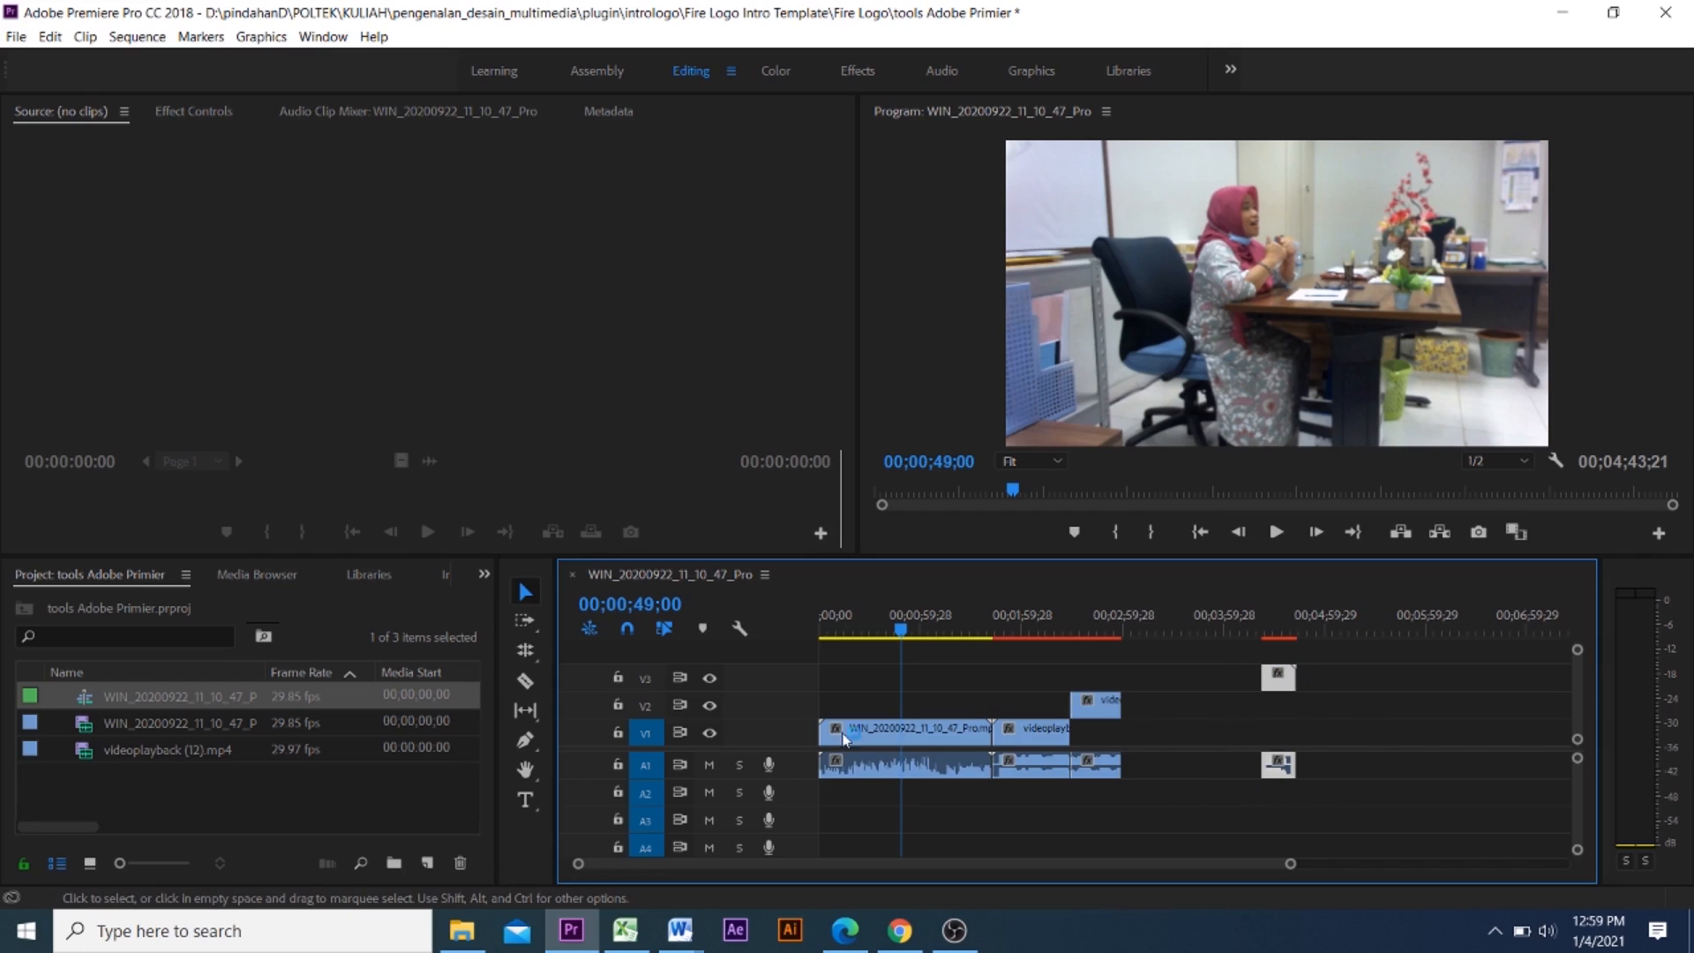
# Clear the selection and select all clips on every track with the Track Select Forward Tool, starting from the WIN_20200922_11_10_47_Pro clip
pyautogui.click(1039, 826)
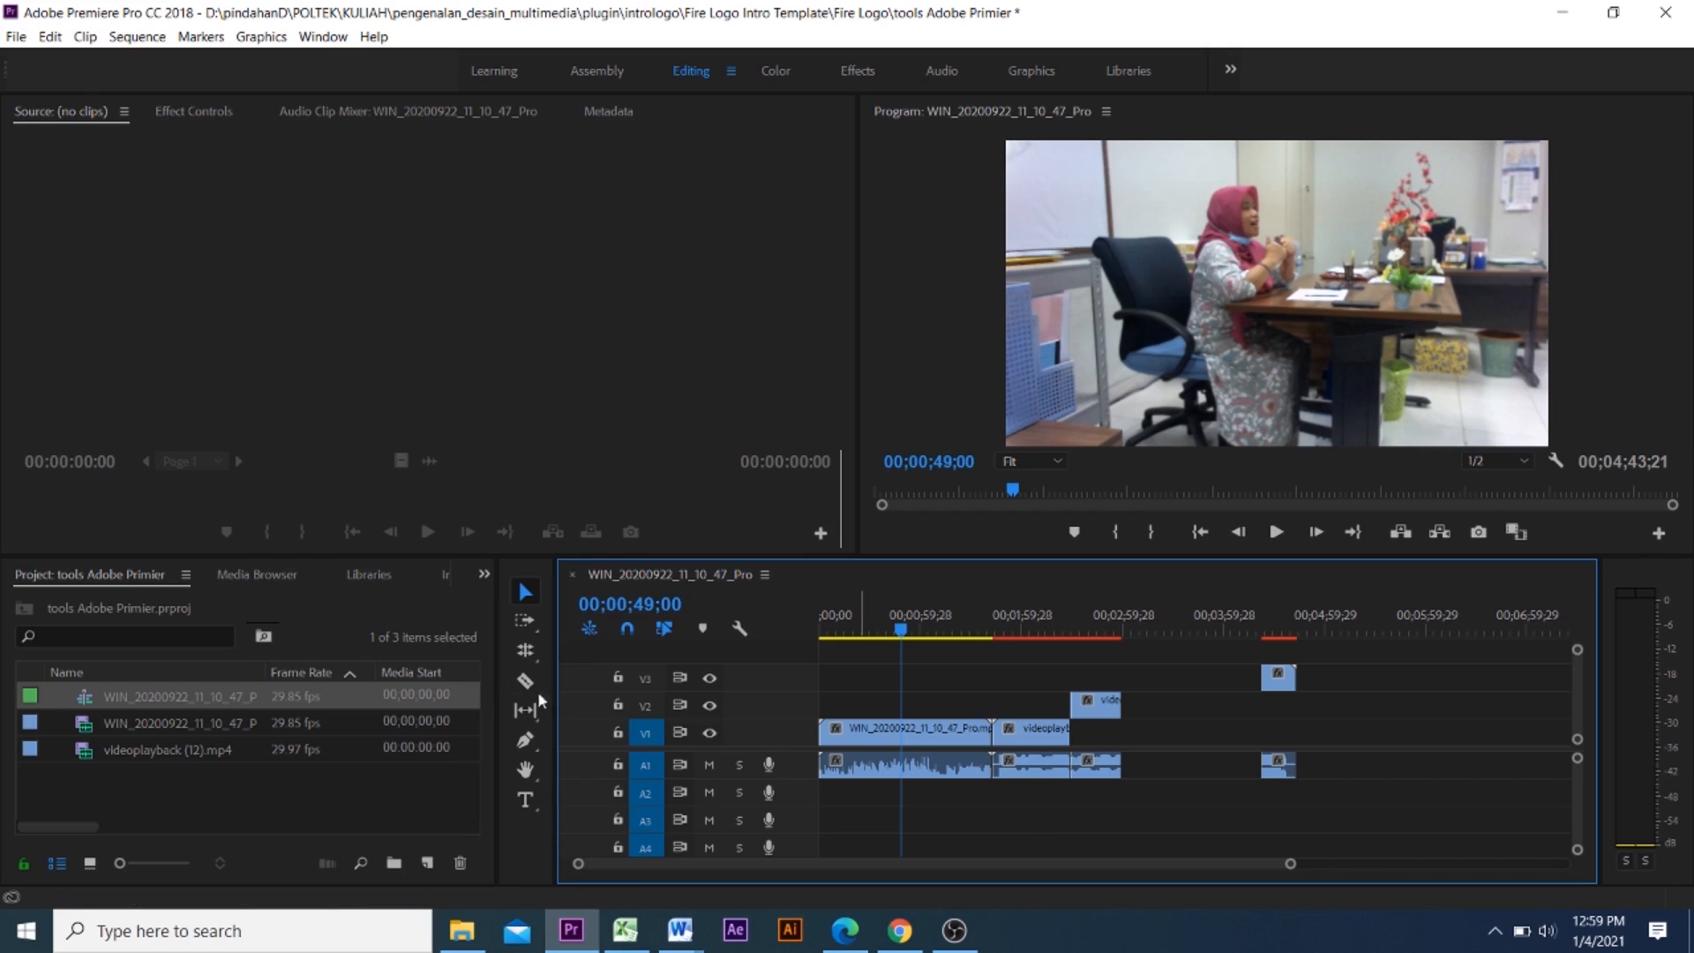
pyautogui.click(524, 622)
pyautogui.click(914, 730)
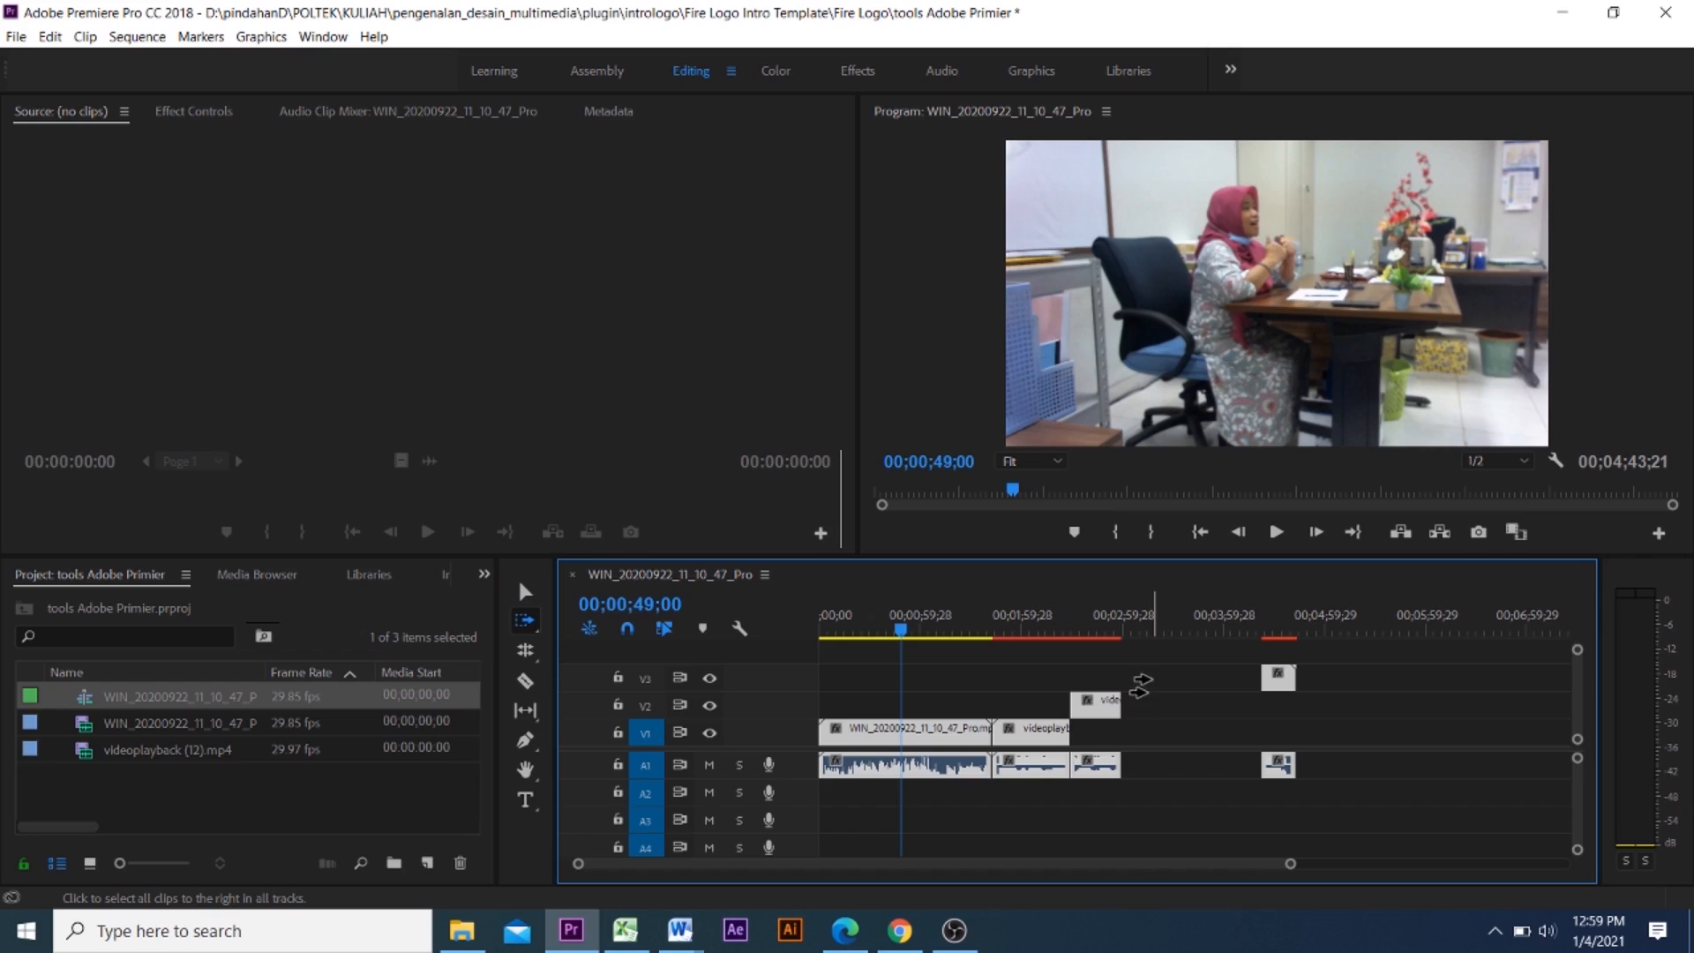
# Select all clips before the V3 piece with the Track Select Backward Tool, and return to the Selection Tool
pyautogui.click(532, 617)
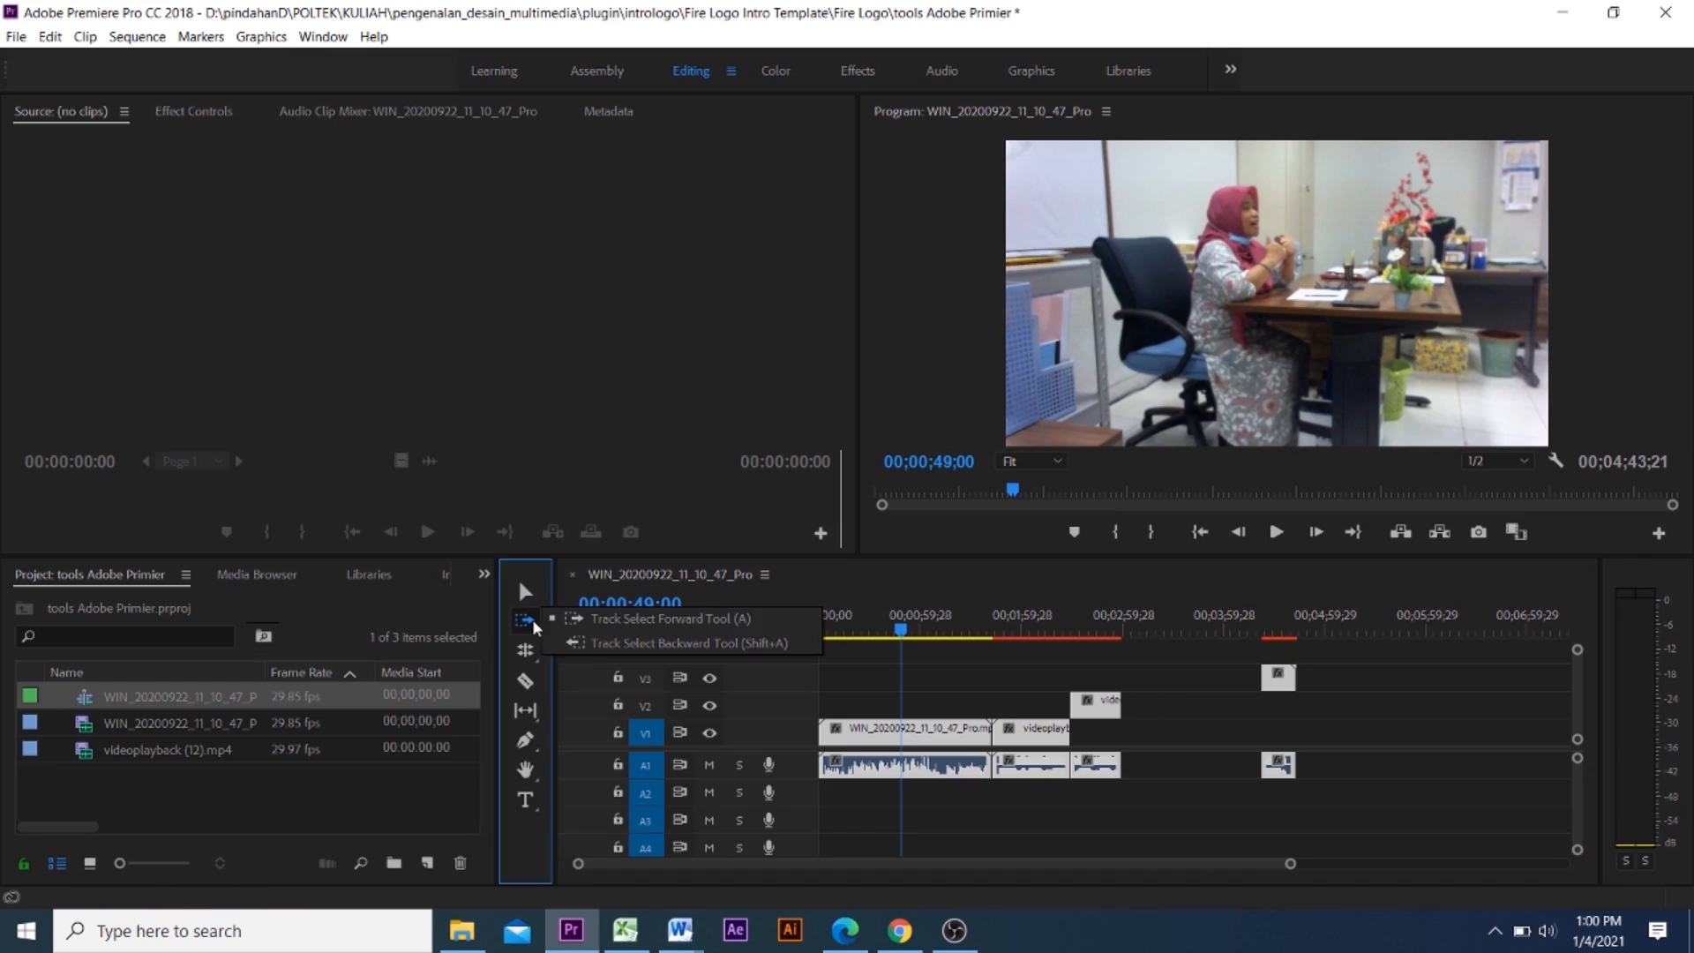
pyautogui.click(585, 638)
pyautogui.click(1173, 847)
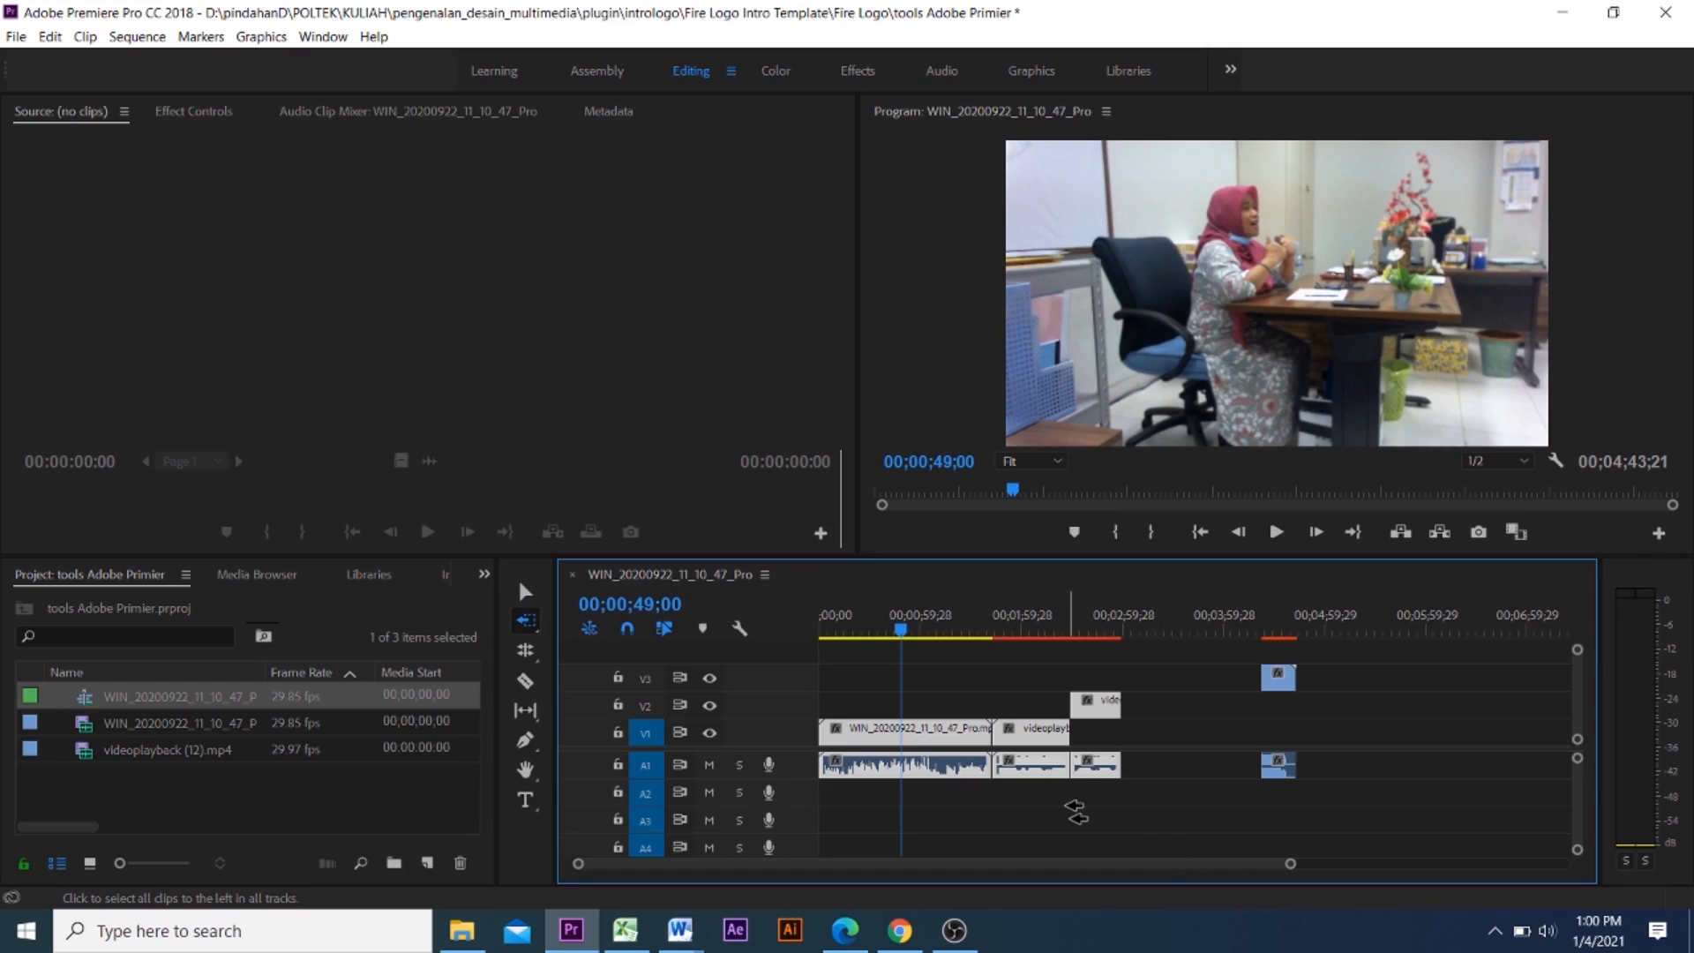
pyautogui.click(1117, 790)
pyautogui.press('v')
# Select the V3 piece and everything before it with the Track Select Backward Tool, and clear the selection with the Selection Tool
pyautogui.click(526, 620)
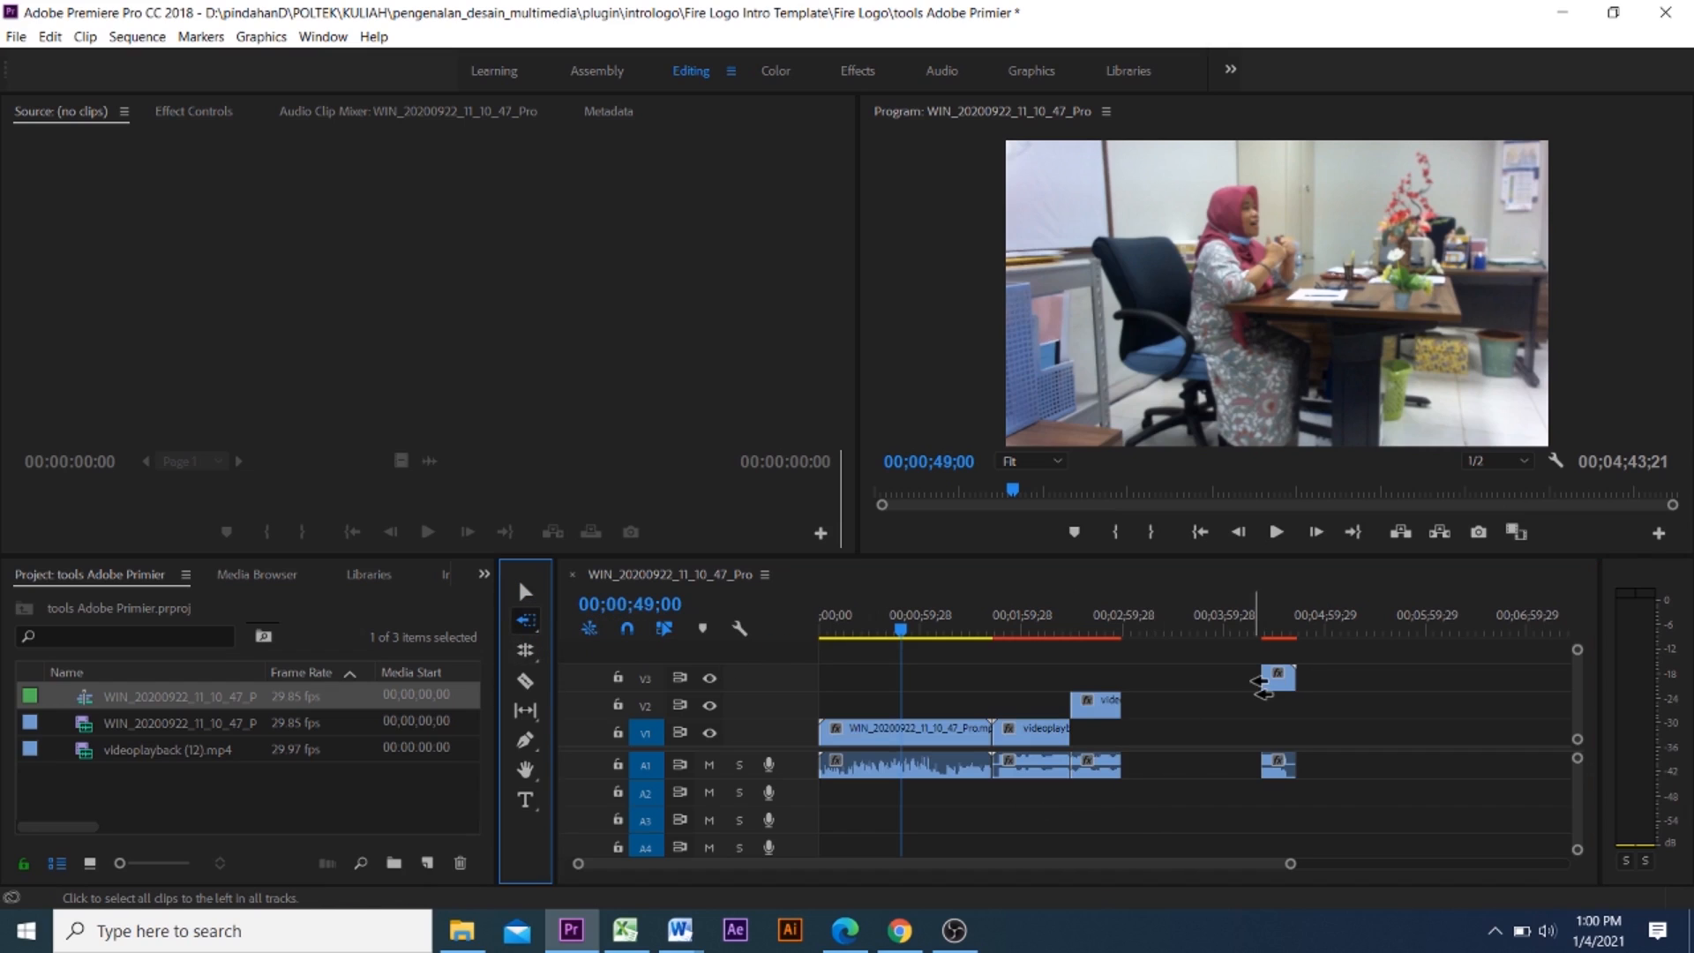
pyautogui.click(1283, 679)
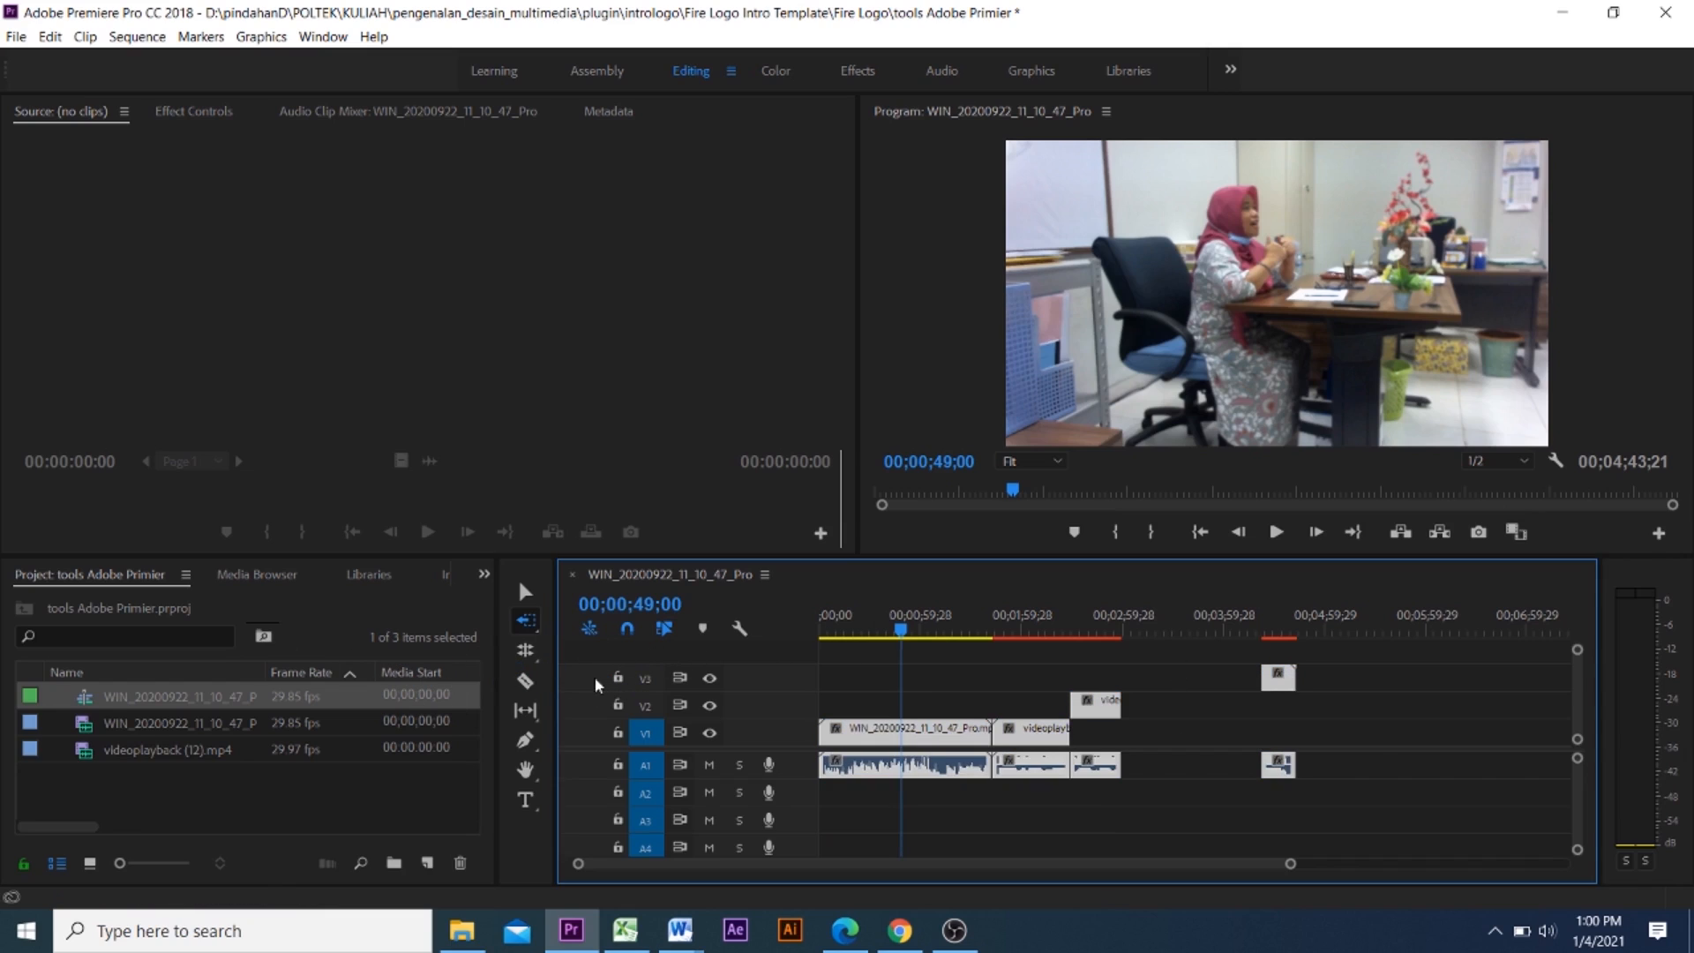
pyautogui.click(527, 594)
pyautogui.click(1155, 766)
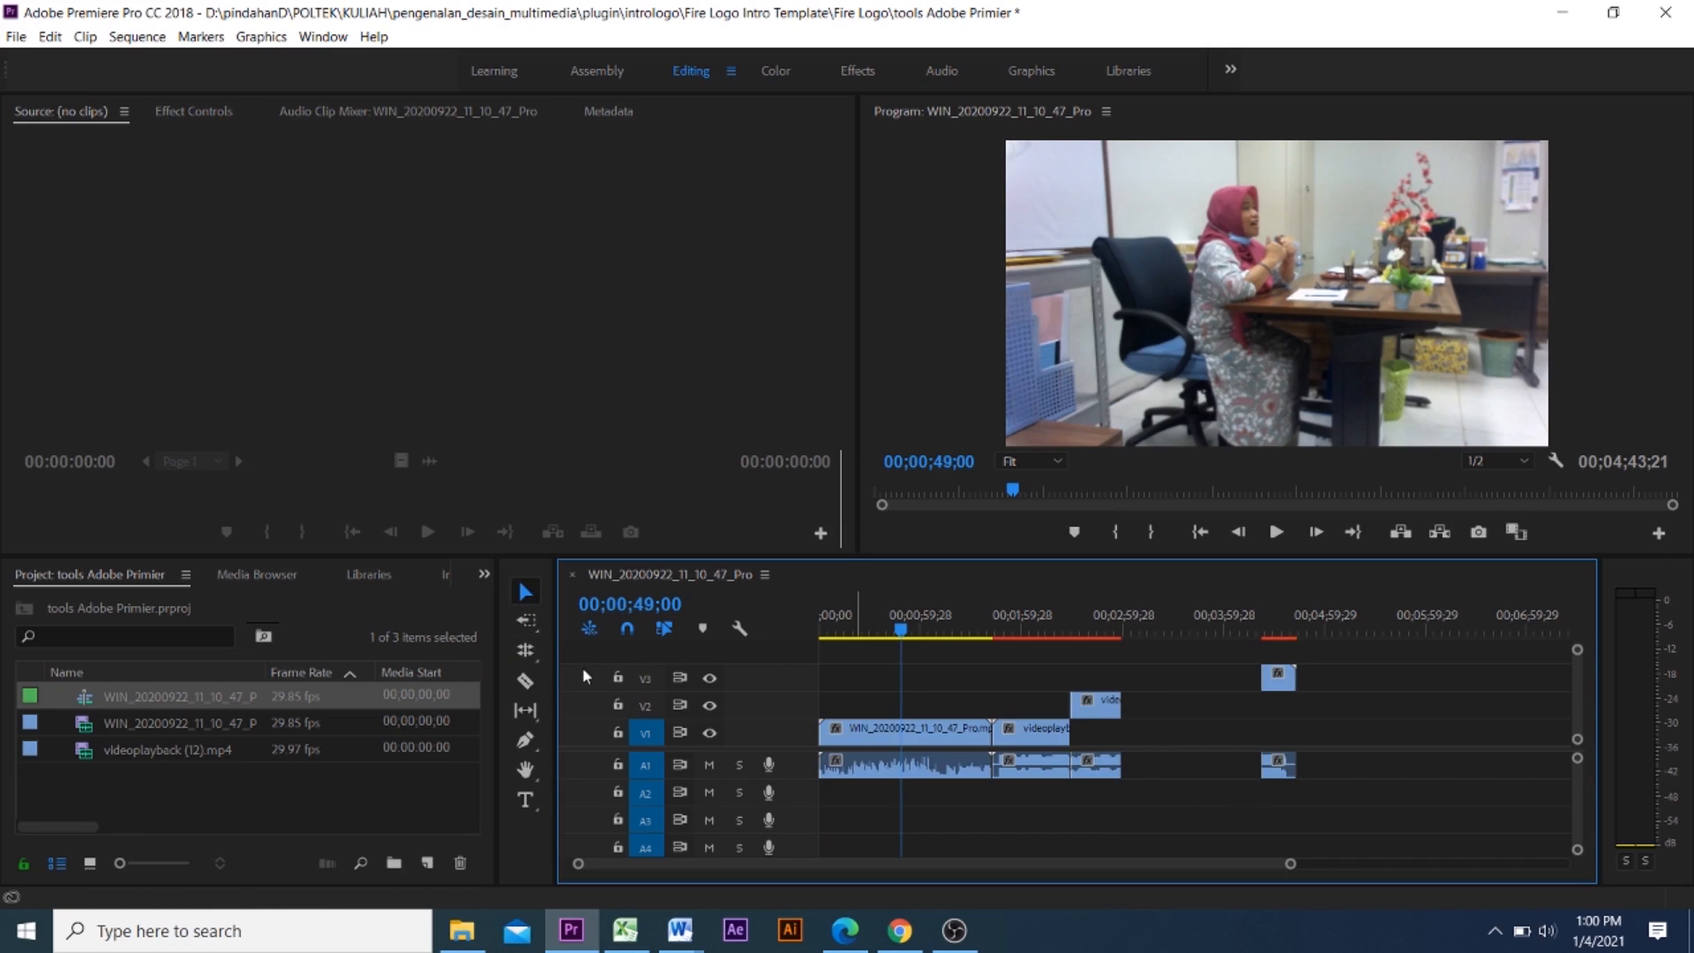
# Select the V2 piece and all clips before it with the Track Select Backward Tool
pyautogui.click(526, 650)
pyautogui.click(1094, 701)
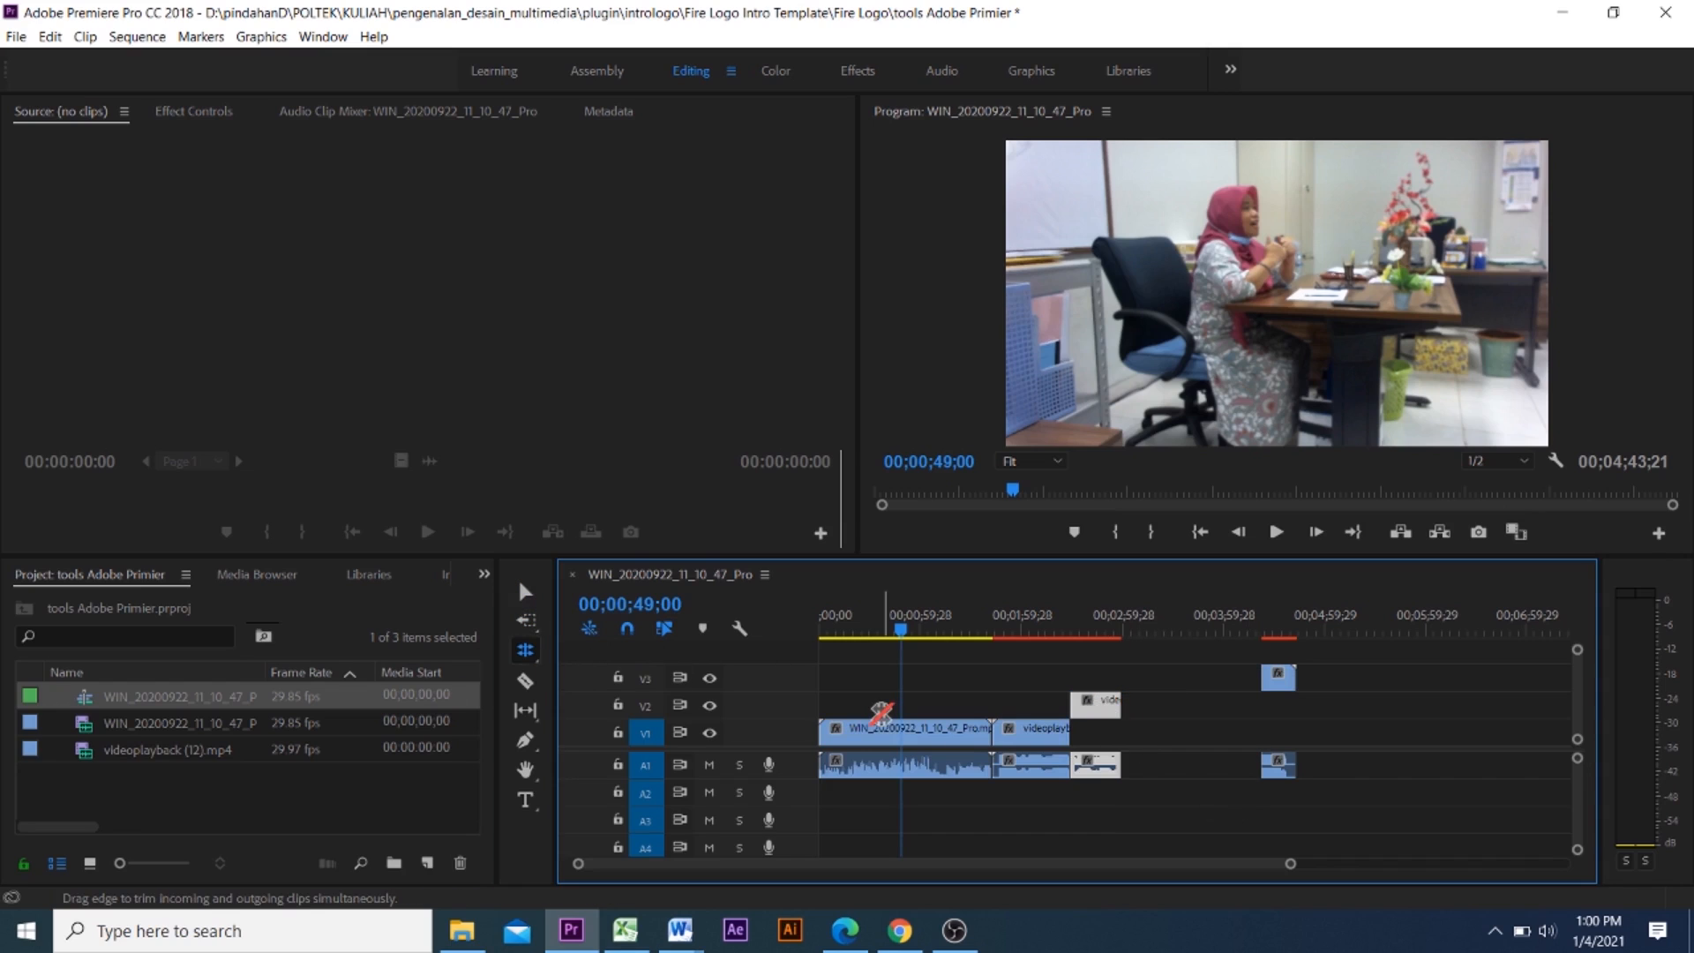
pyautogui.click(524, 622)
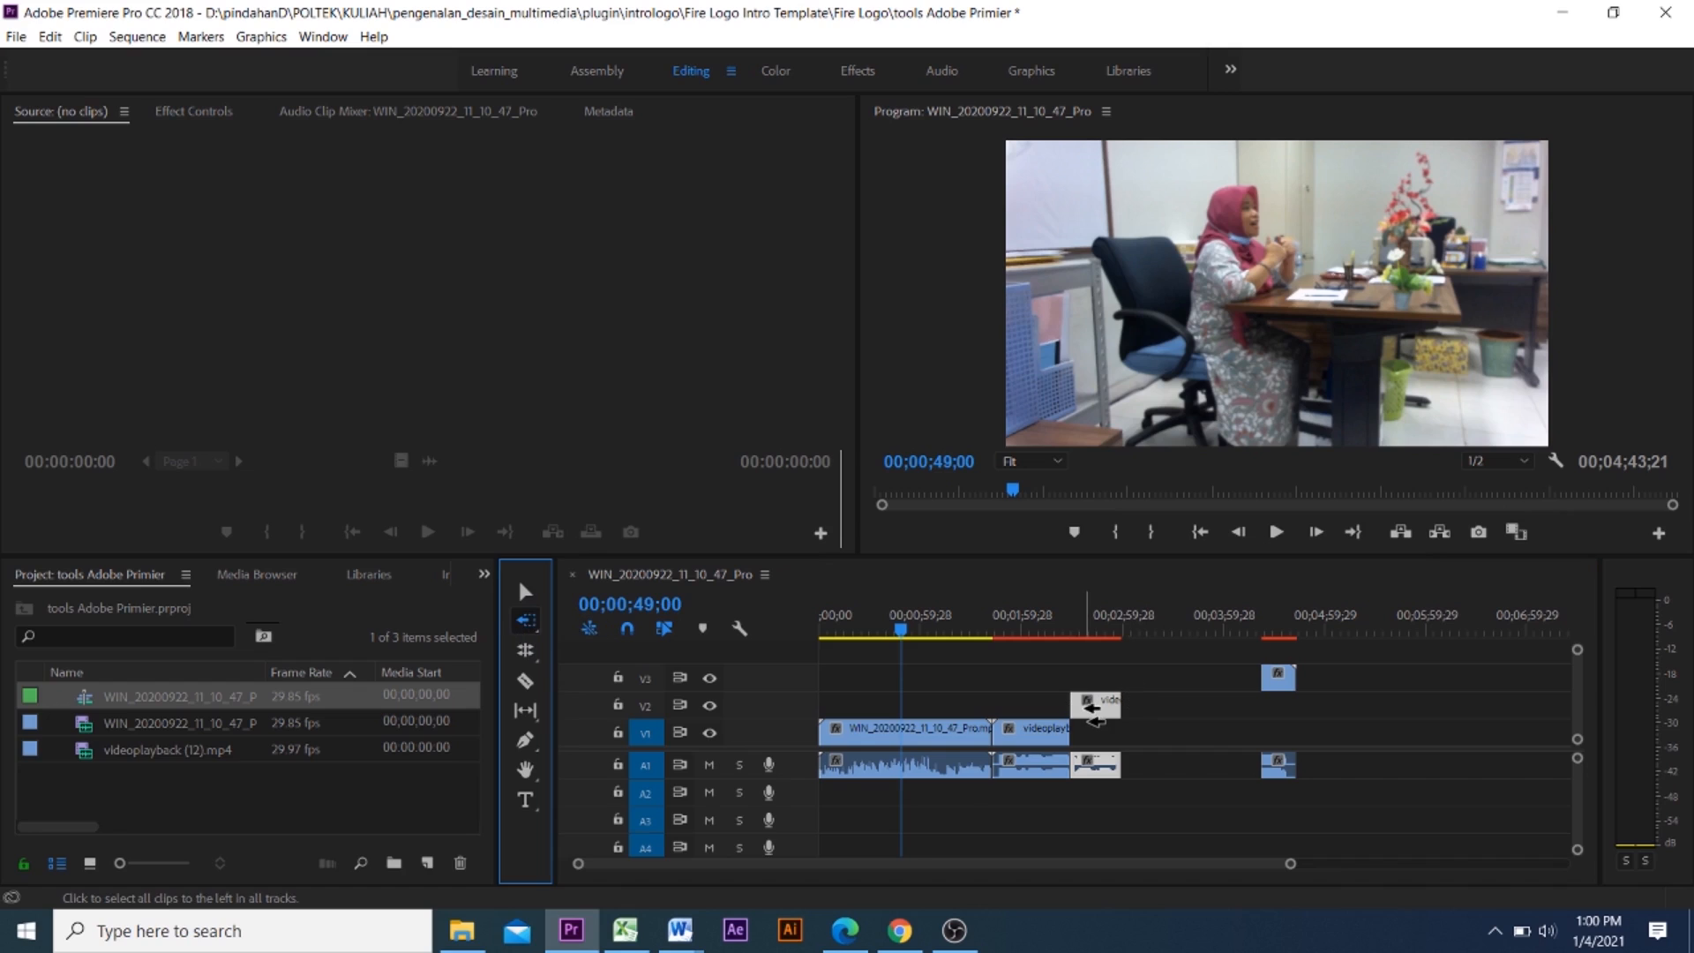
pyautogui.click(1094, 708)
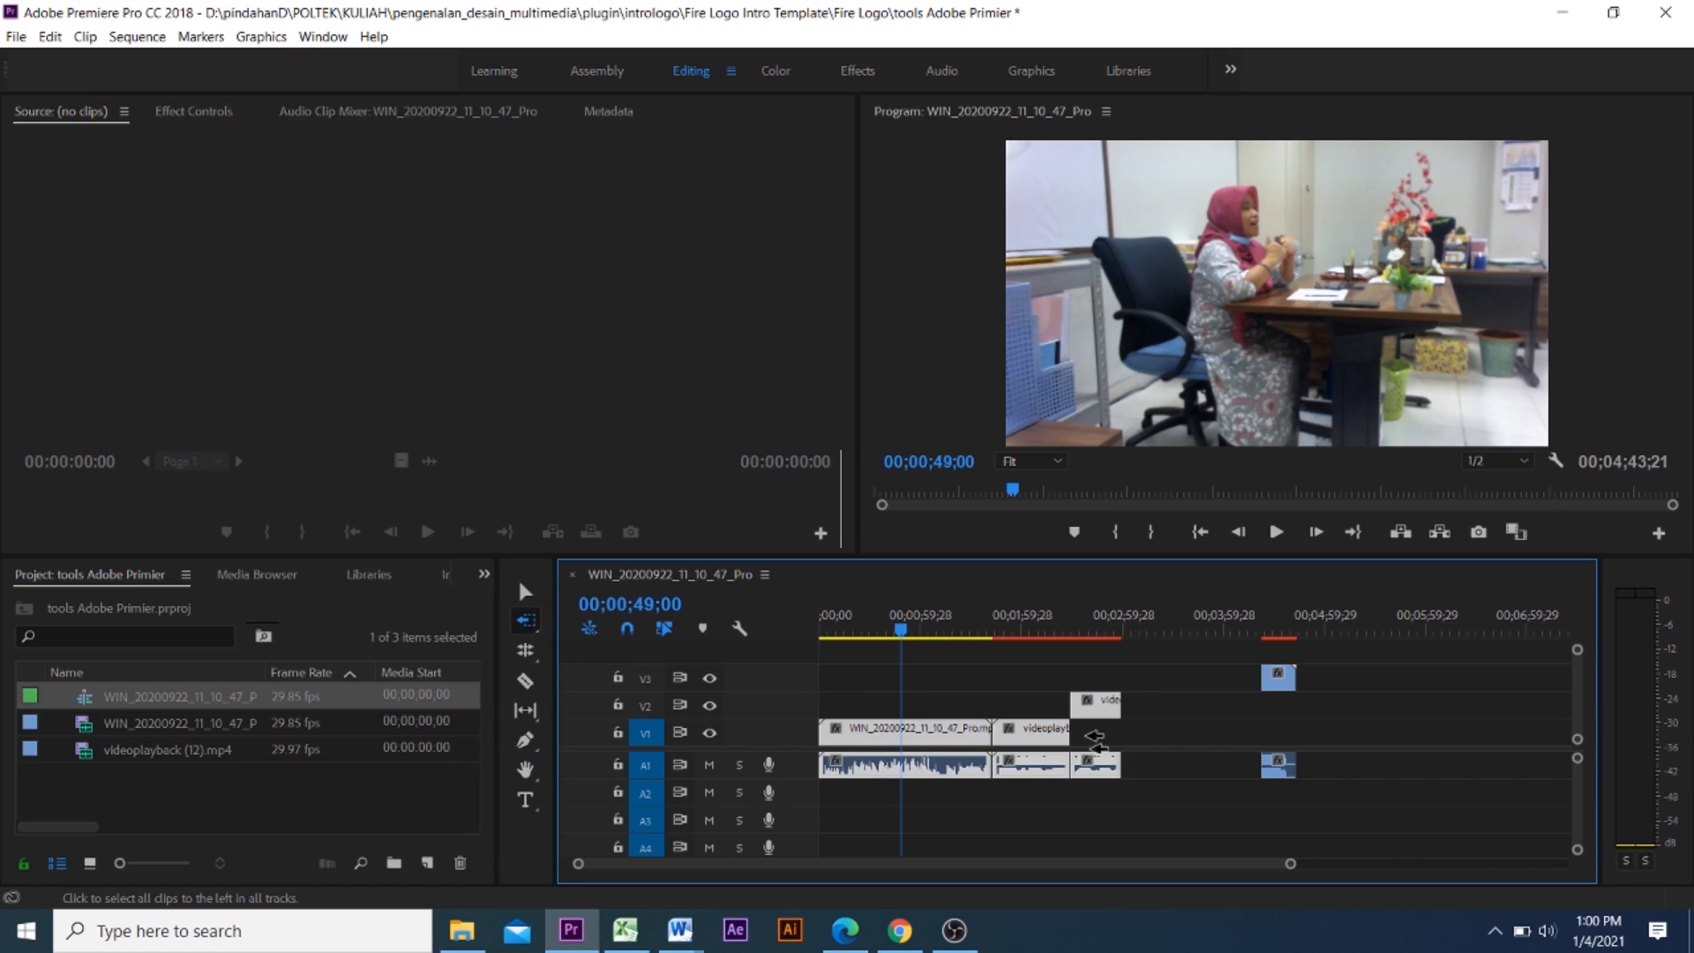
# Switch the track select tool back to Track Select Forward, and clear the clip selection with the Selection Tool
pyautogui.click(533, 623)
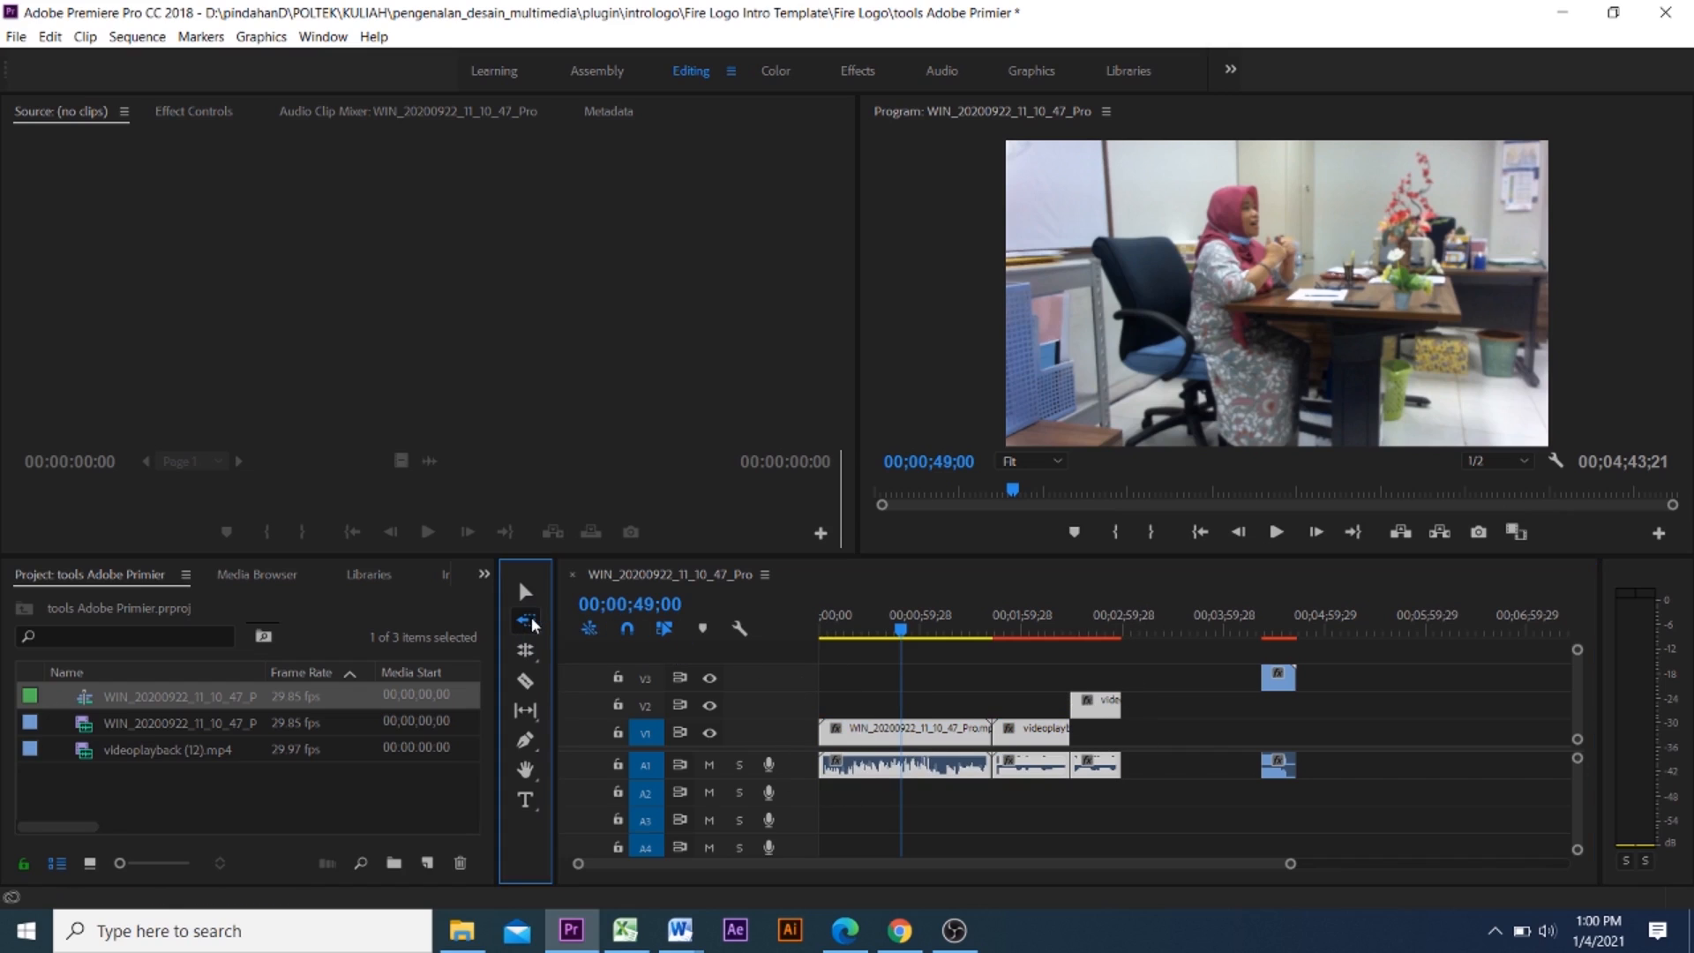
pyautogui.click(534, 623)
pyautogui.click(596, 612)
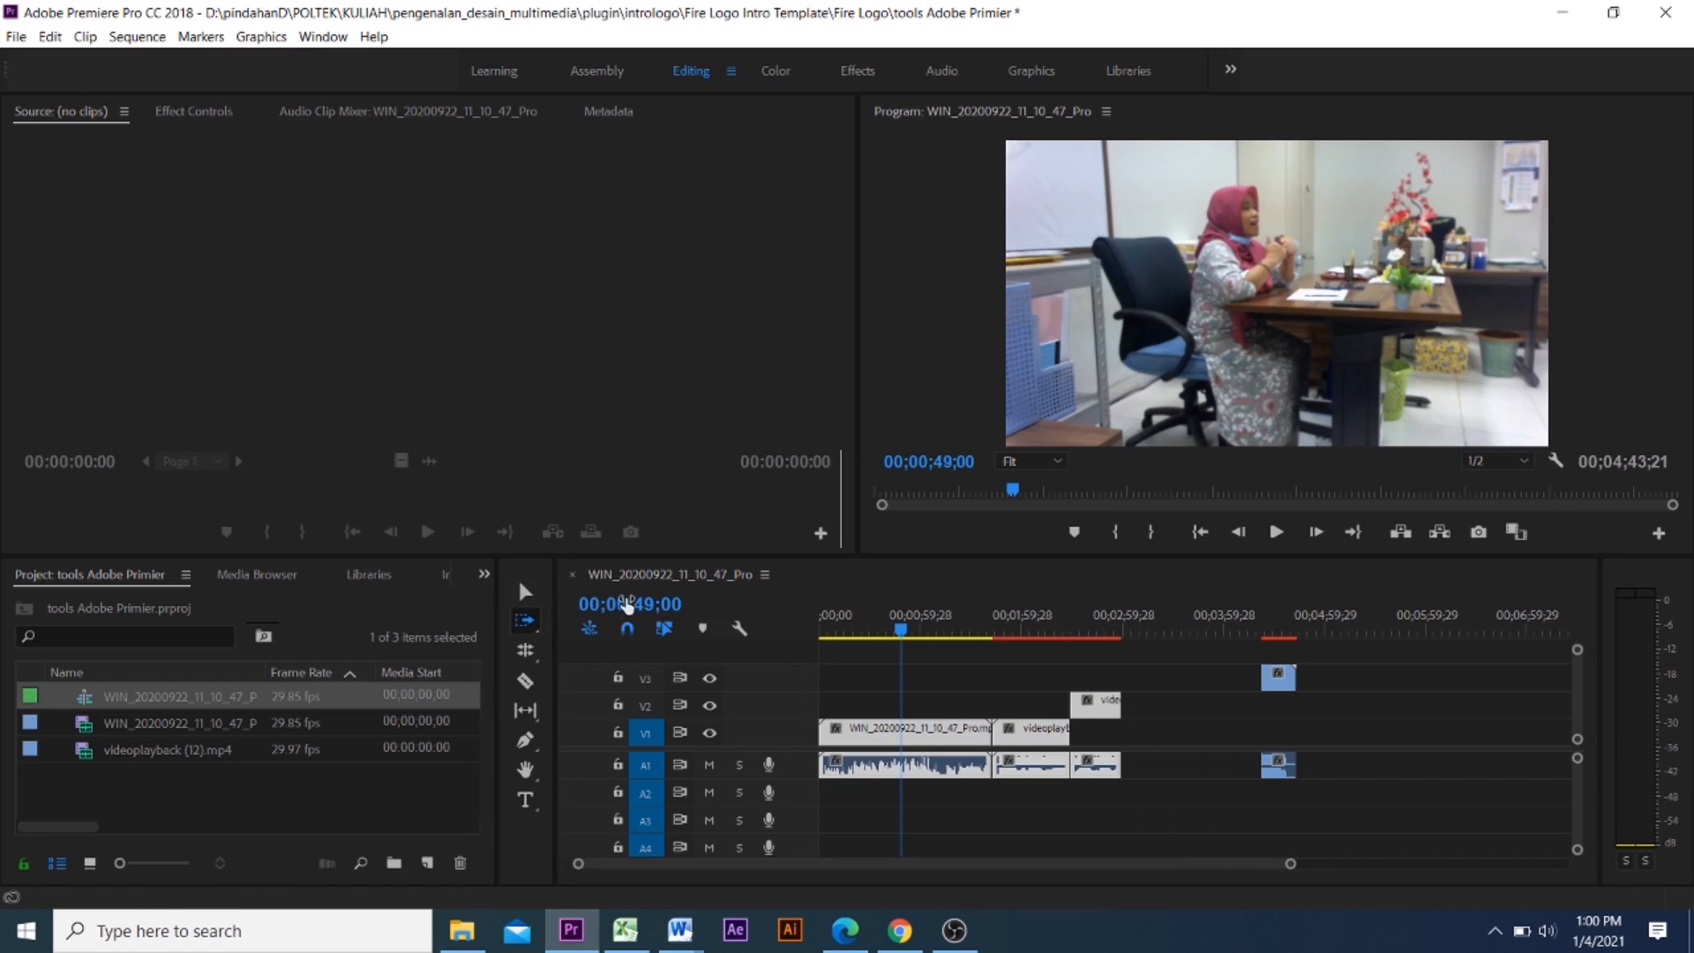
pyautogui.click(519, 590)
pyautogui.click(1095, 804)
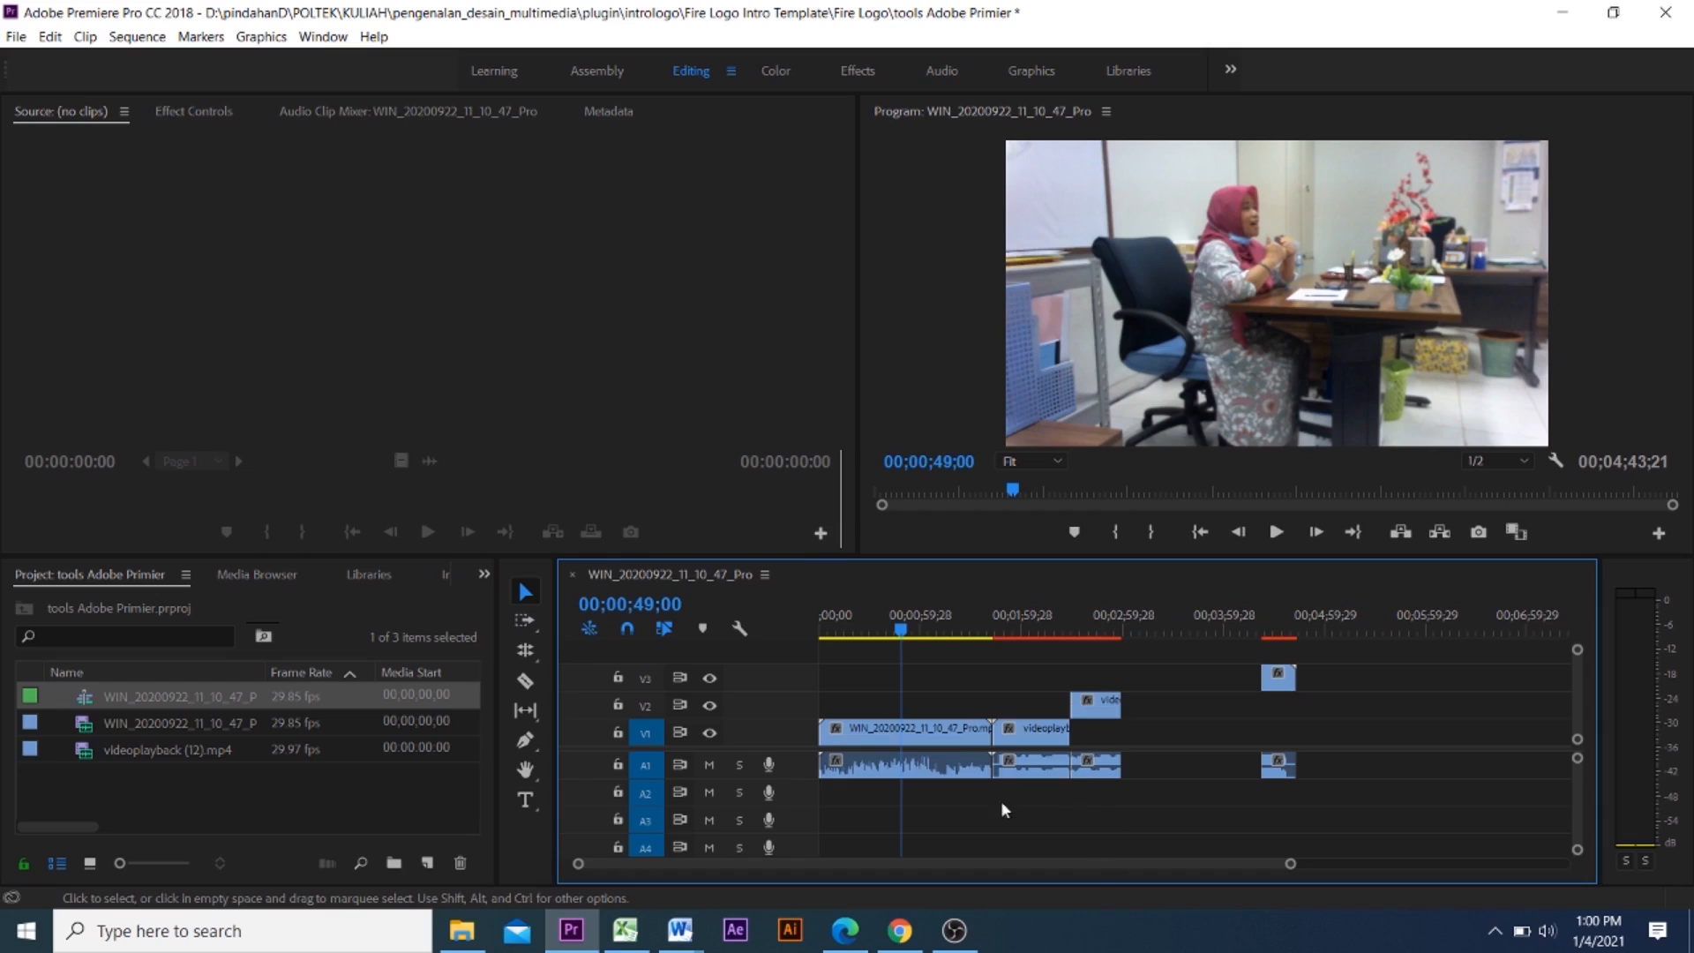
# Read the Ripple Edit tool's description in the "Fungsi Toolbar pada Adobe Primier" Word document, and return to Premiere Pro
pyautogui.click(525, 649)
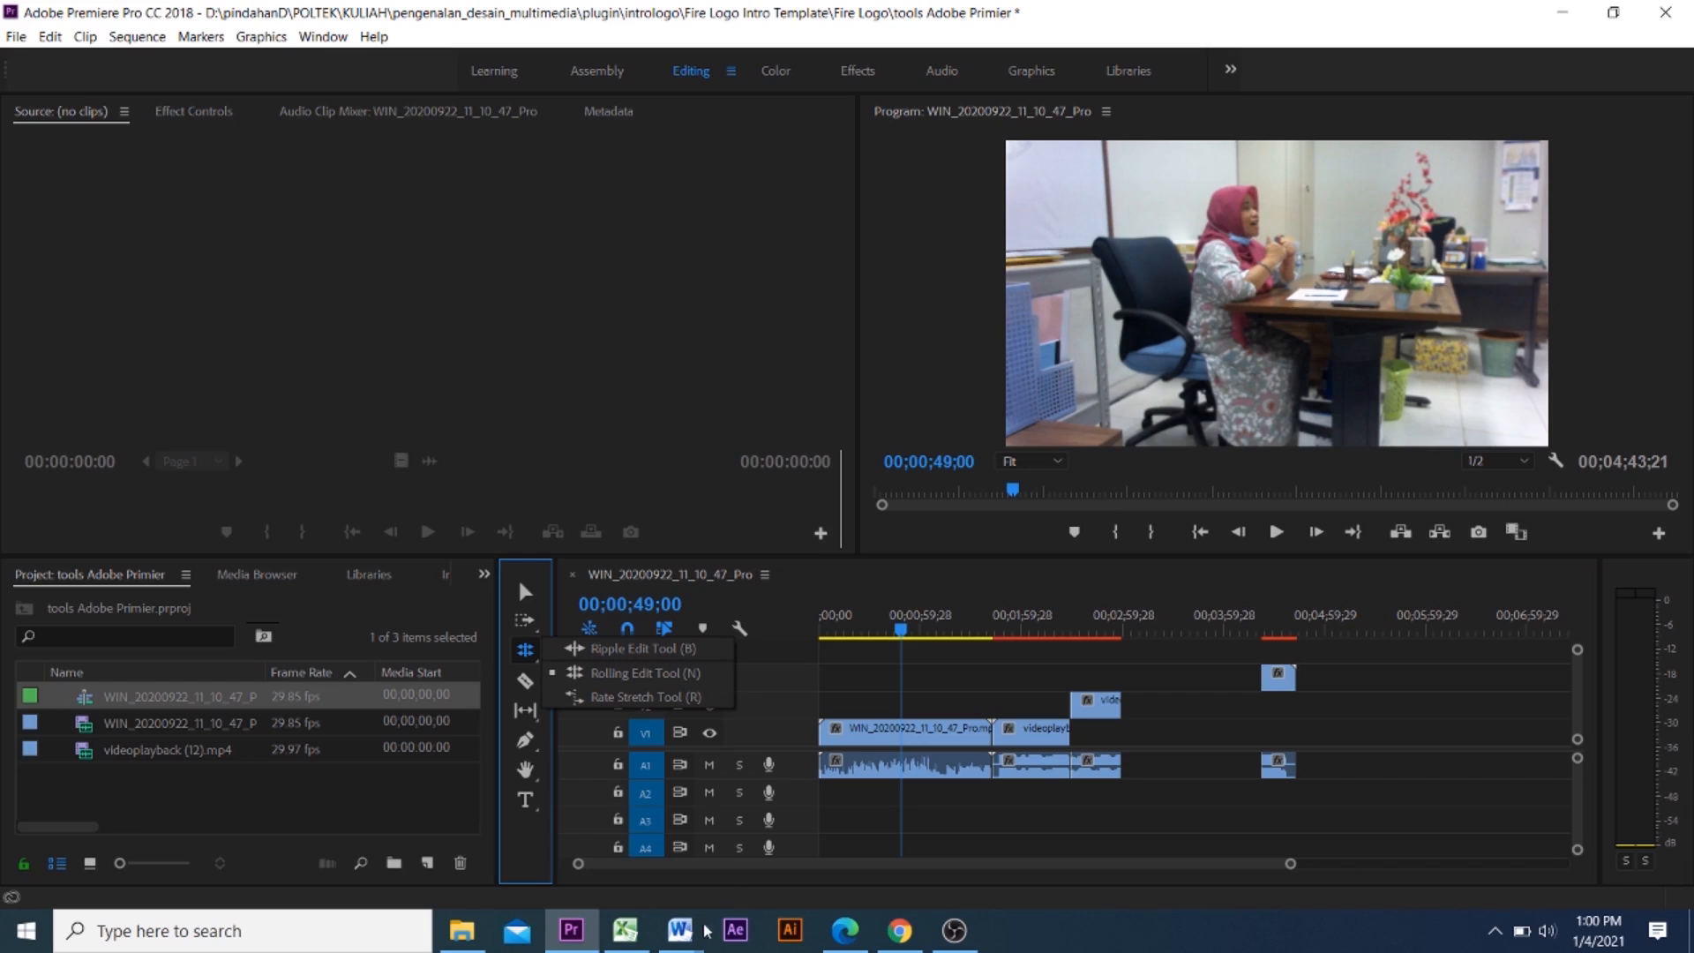
pyautogui.moveTo(701, 930)
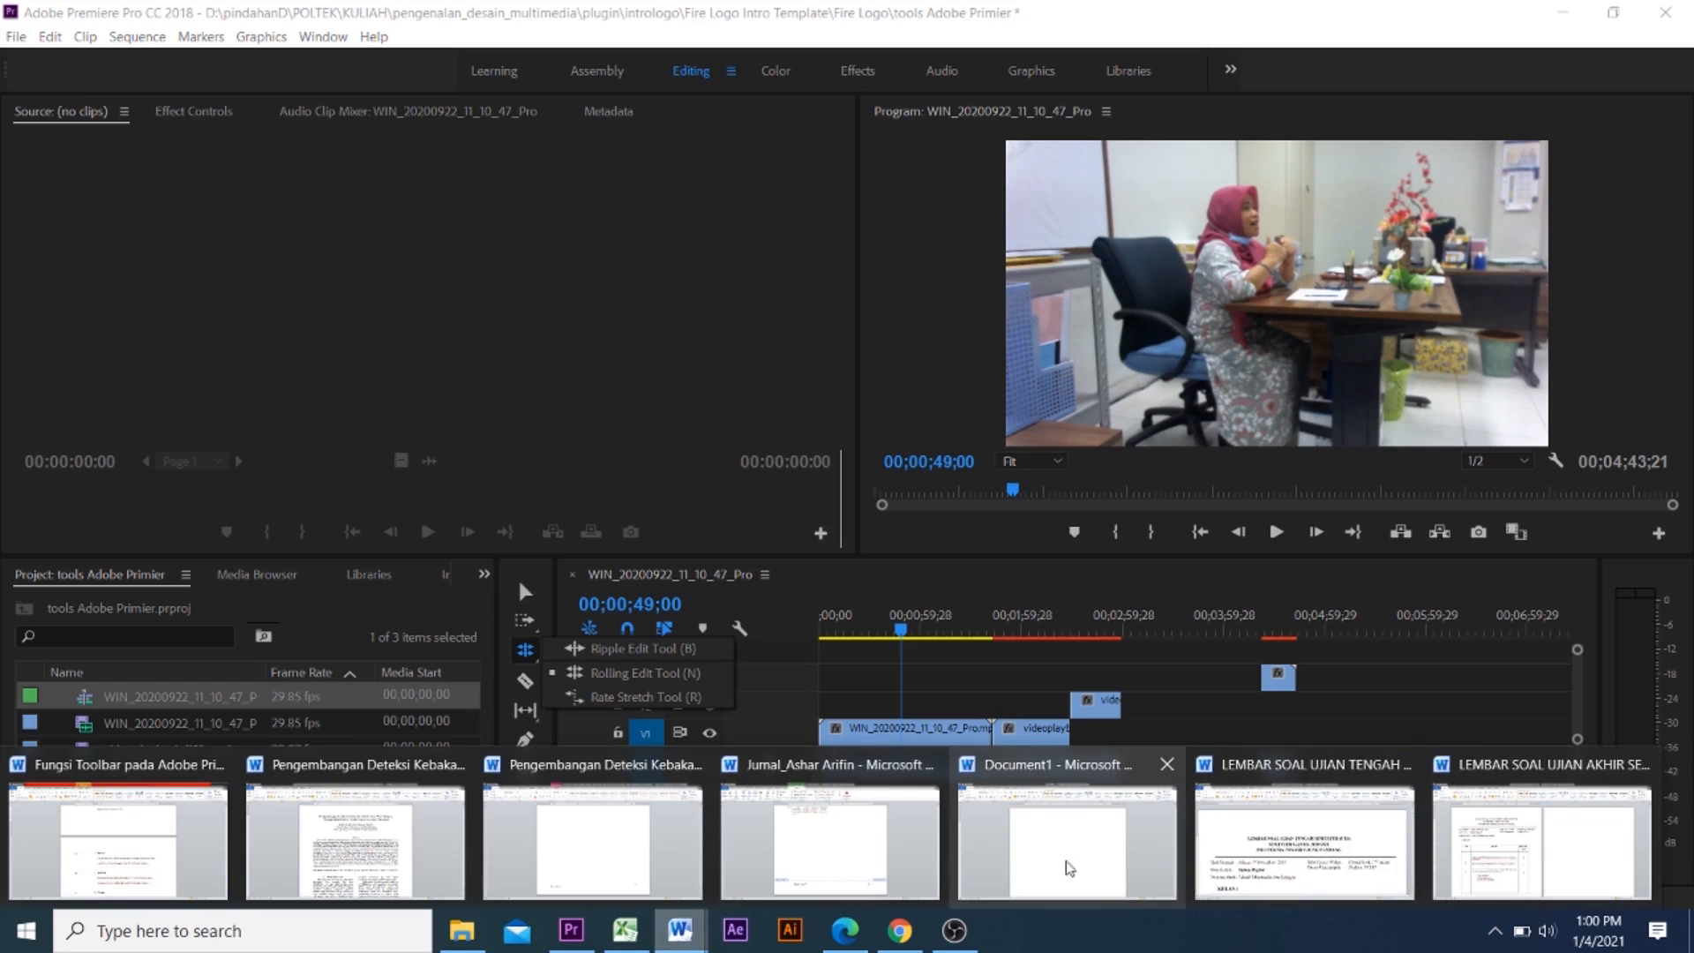
pyautogui.click(119, 842)
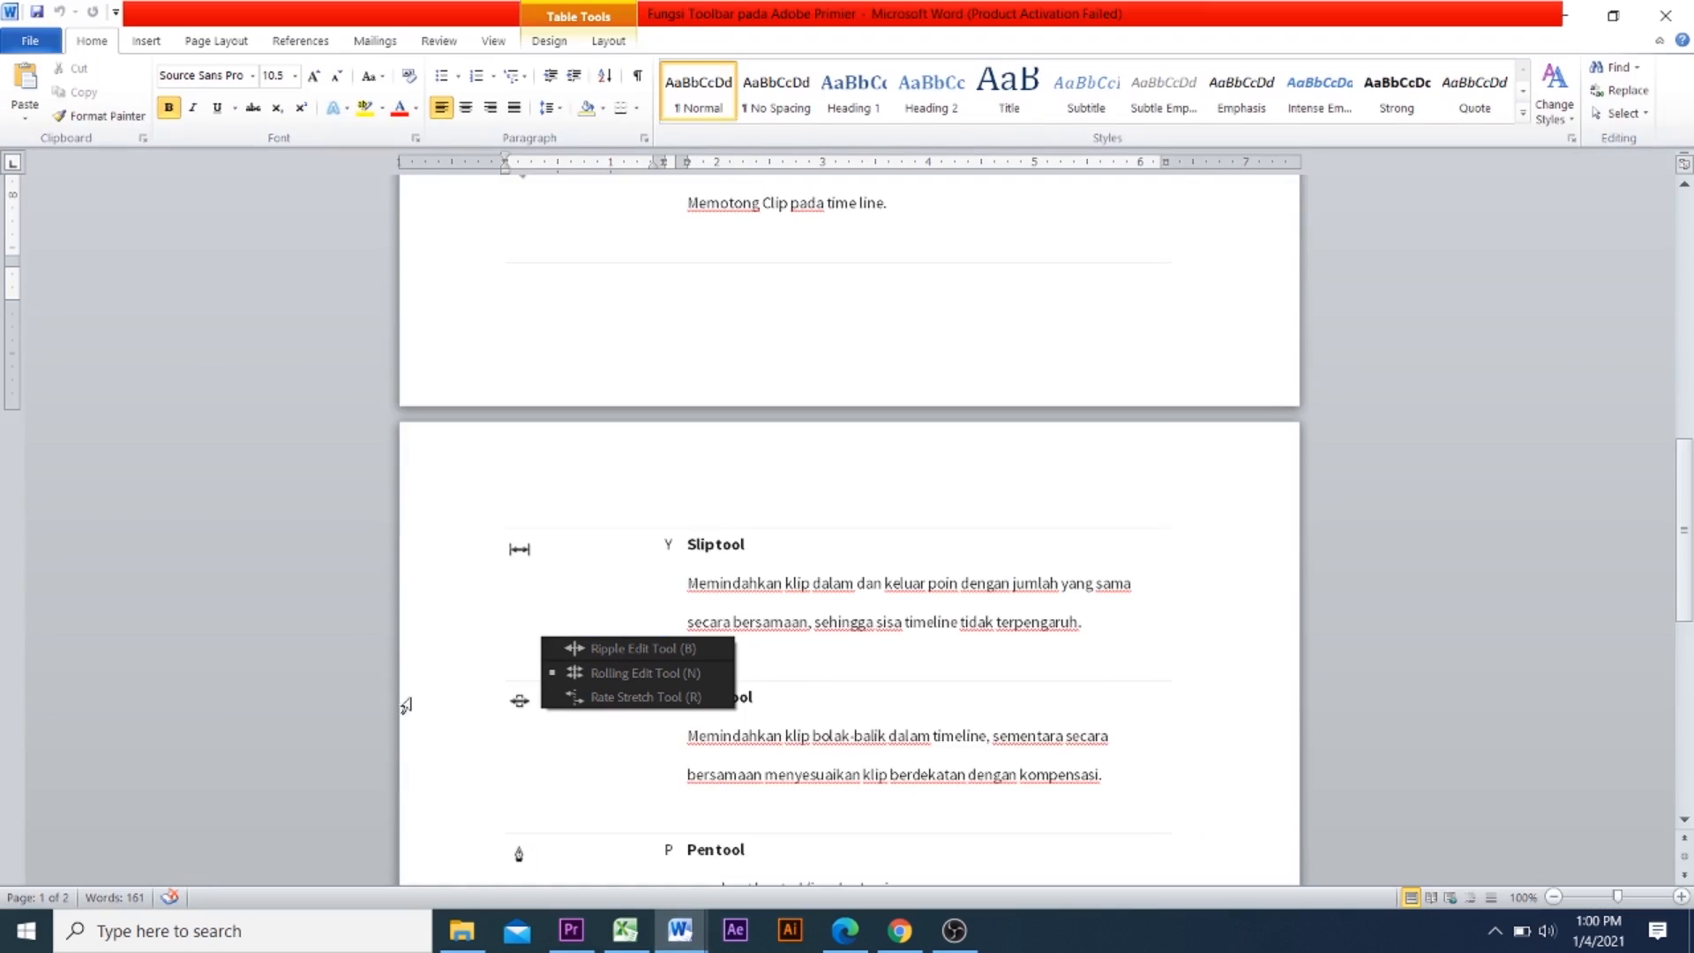
pyautogui.scroll(2, 885, 557)
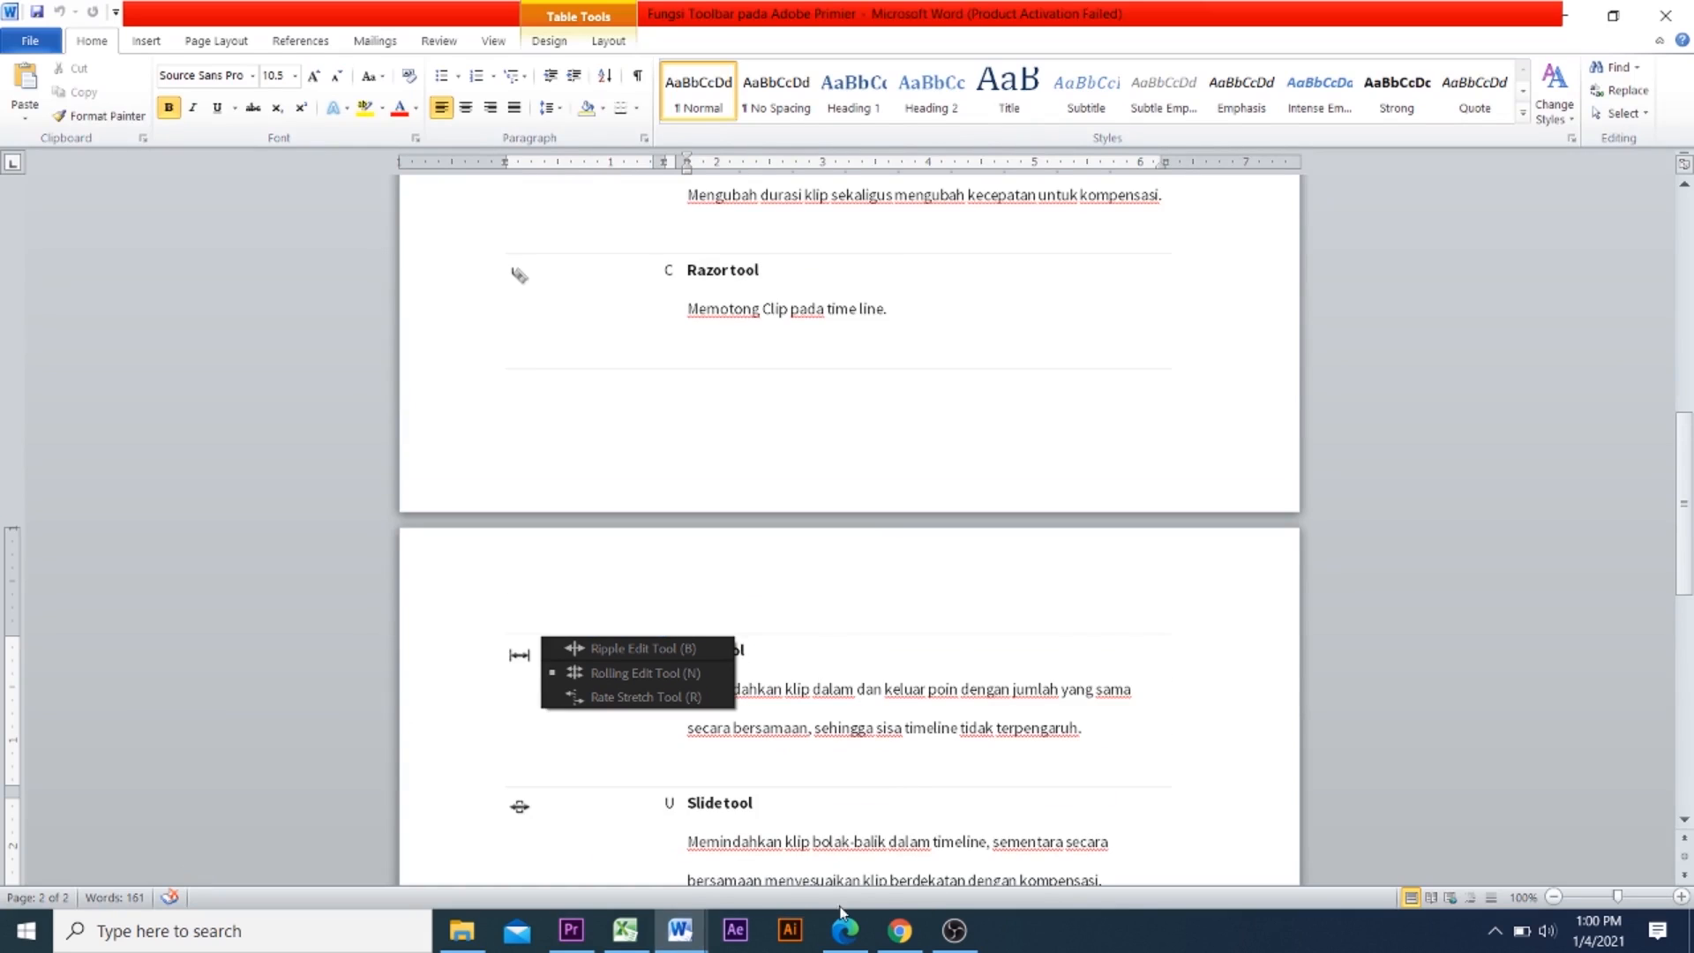
pyautogui.scroll(10, 1019, 569)
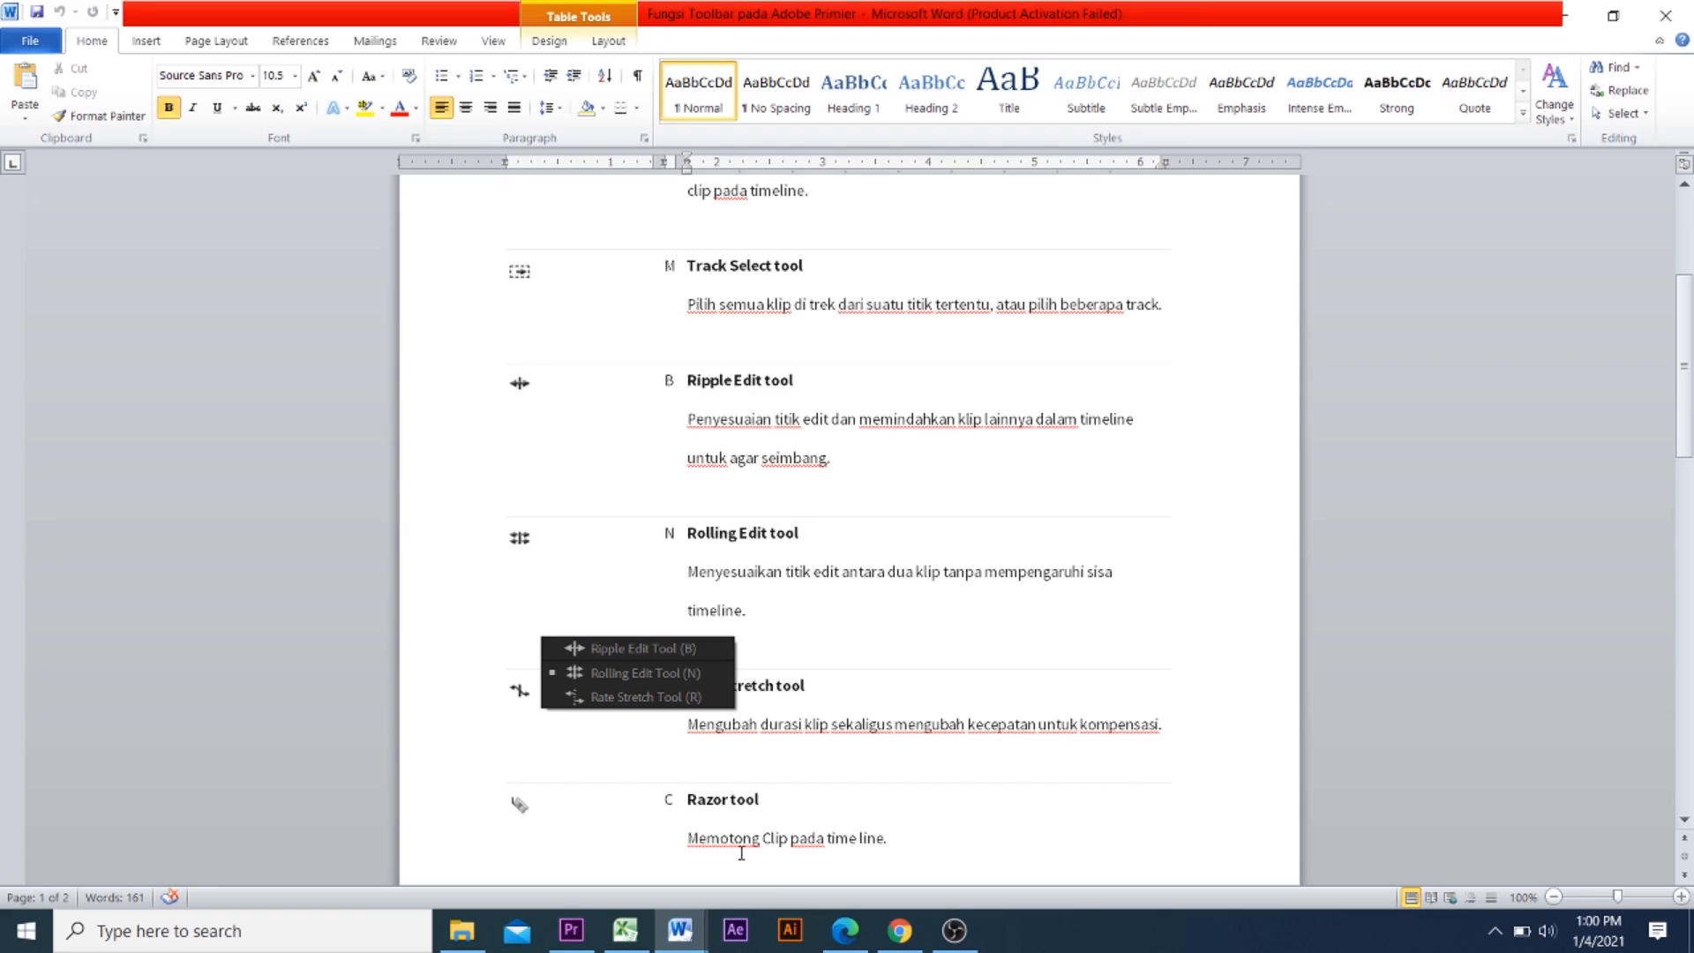
pyautogui.click(567, 940)
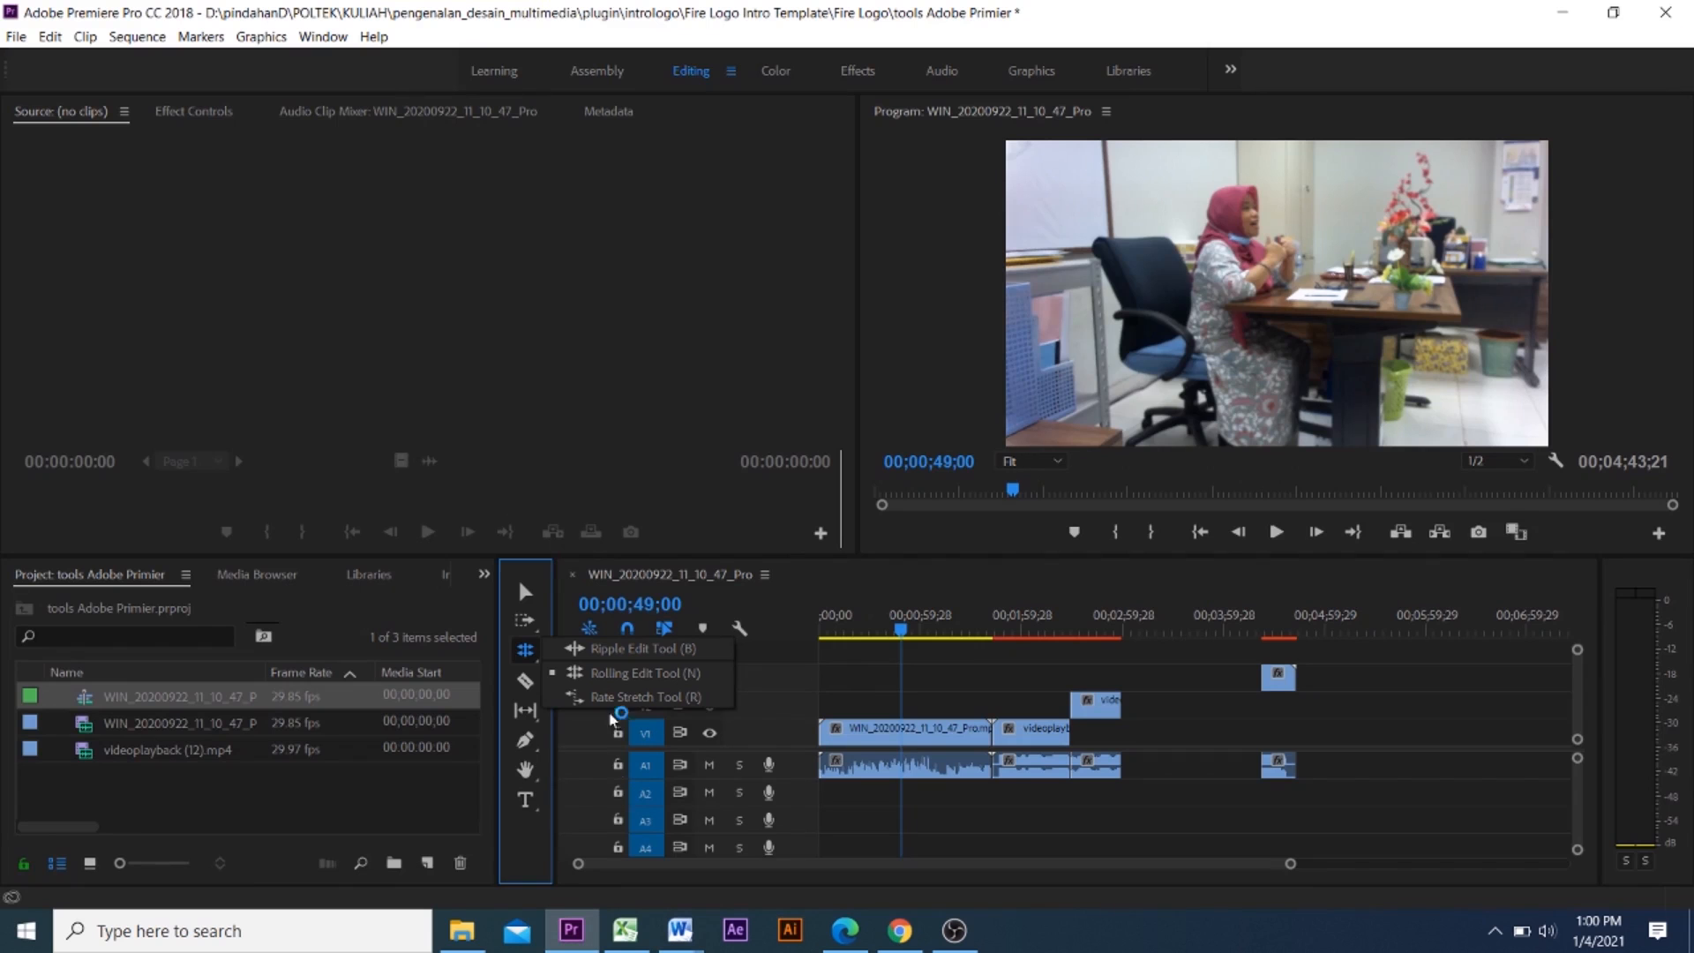
# Activate the Ripple Edit Tool and undo the earlier timeline edits back to the two uncut clips on V1
pyautogui.click(632, 657)
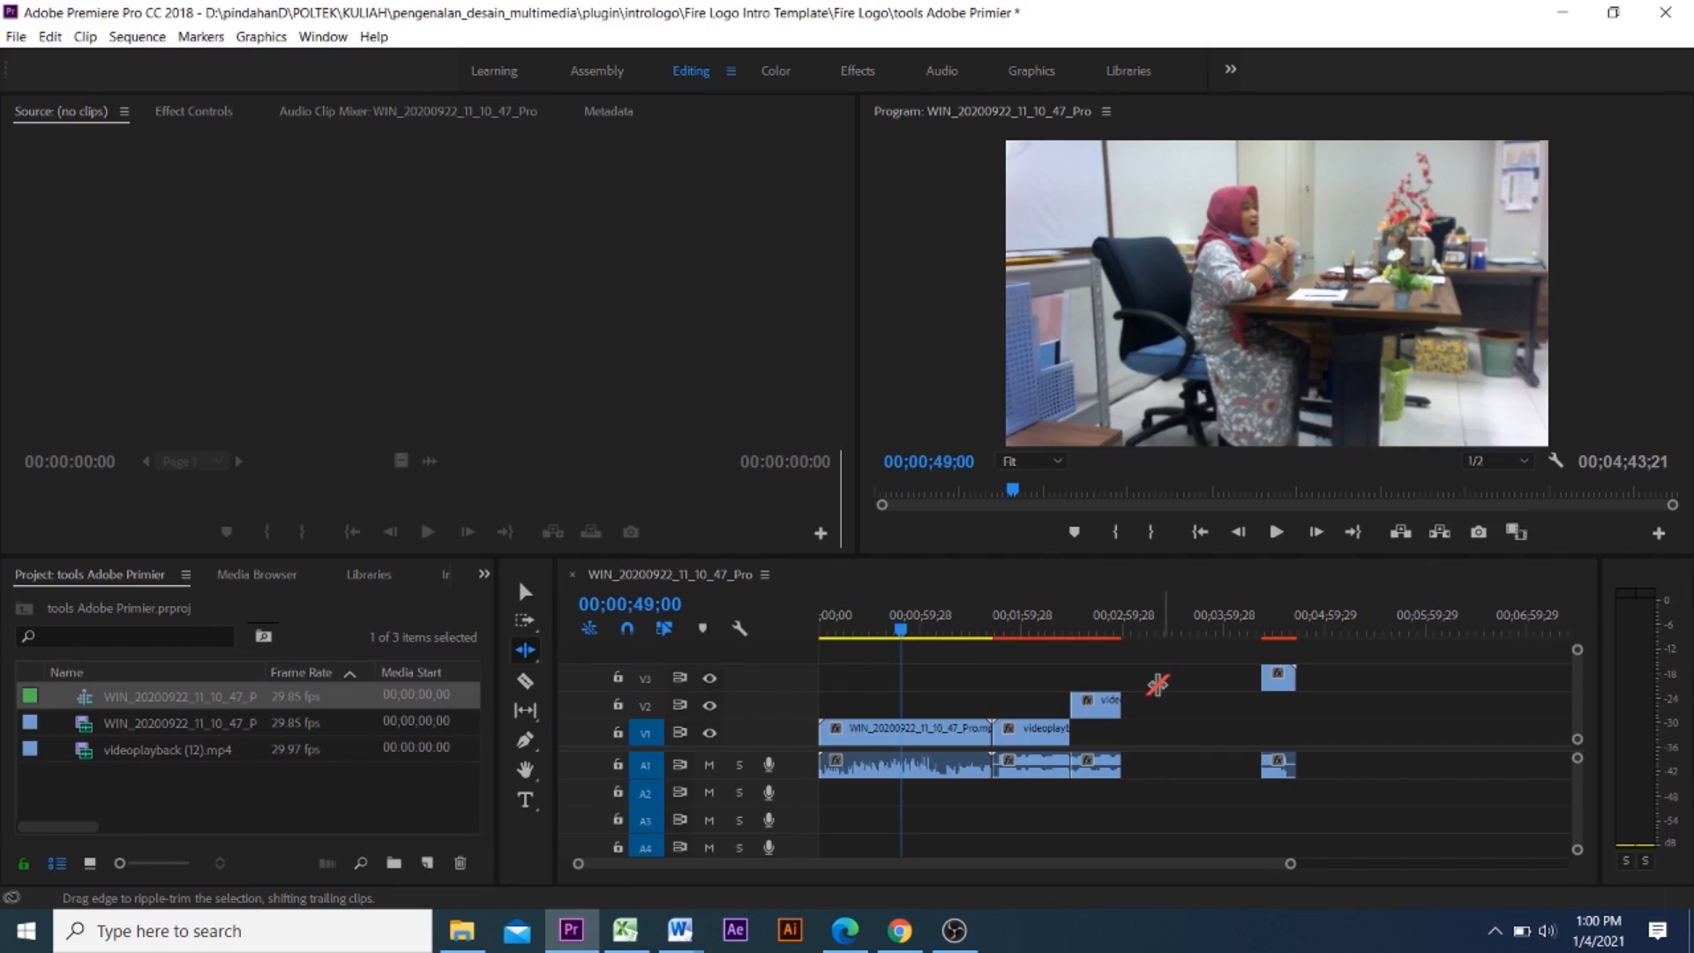
pyautogui.hotkey('ctrl', 'z')
pyautogui.hotkey('ctrl', 'z')
pyautogui.hotkey('ctrl', 'z')
pyautogui.hotkey('ctrl', 'z')
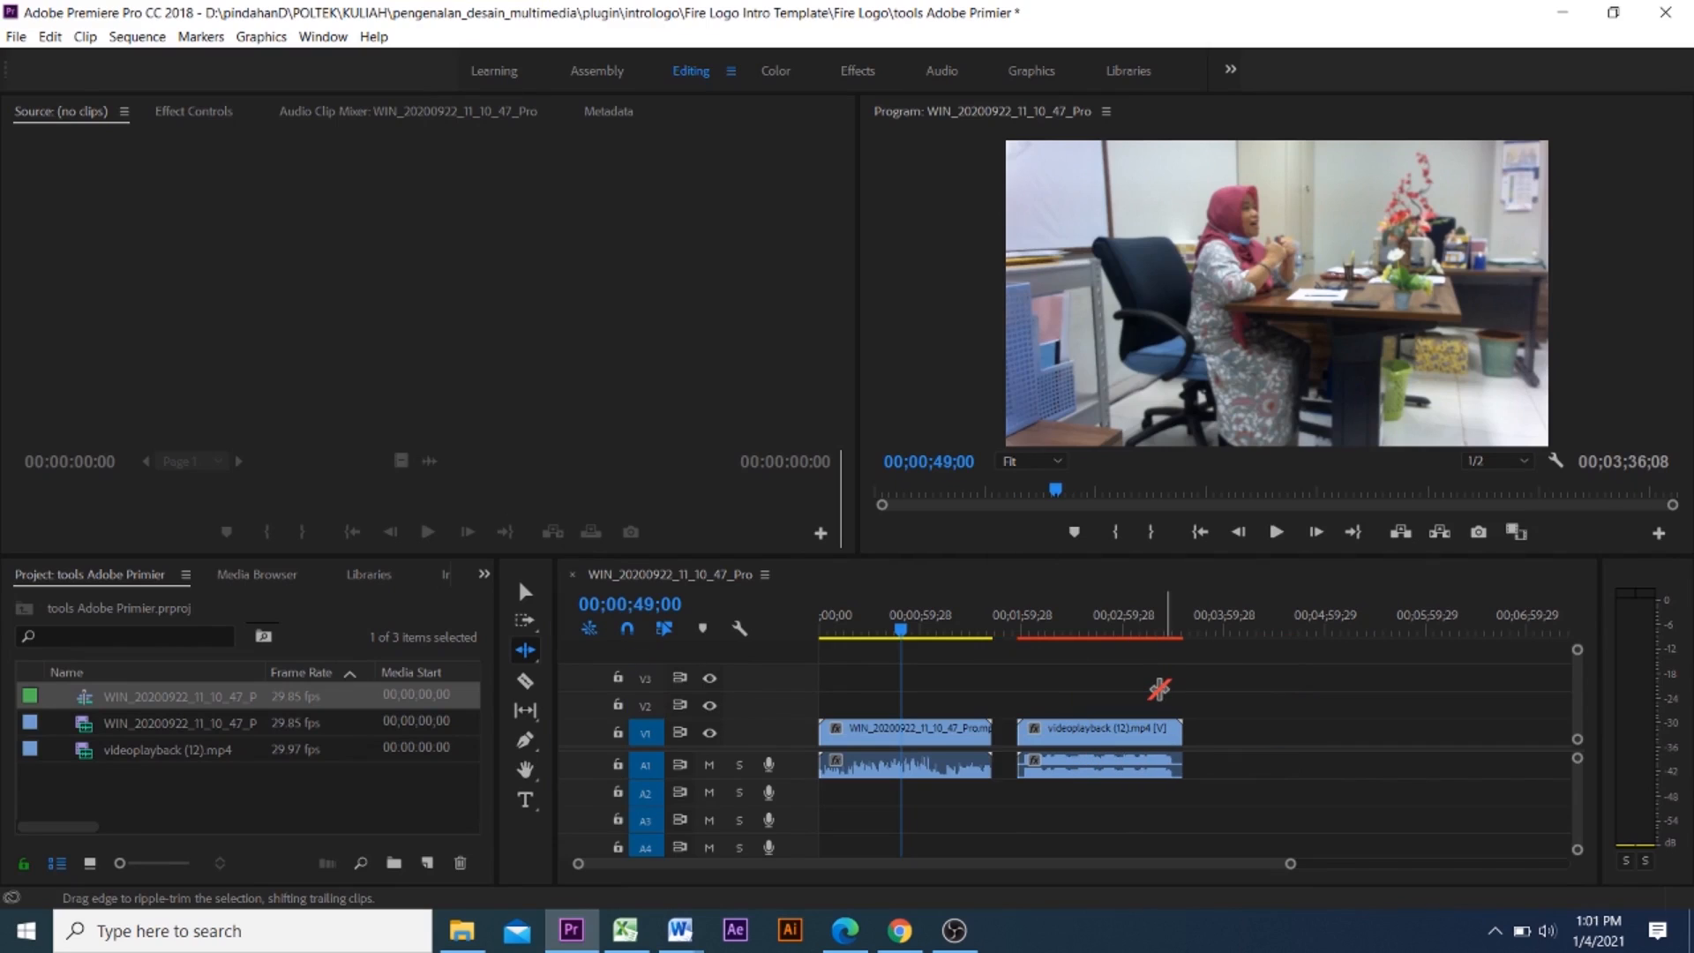
pyautogui.hotkey('ctrl', 'z')
pyautogui.hotkey('ctrl', 'z')
pyautogui.hotkey('ctrl', 'z')
pyautogui.hotkey('ctrl', 'z')
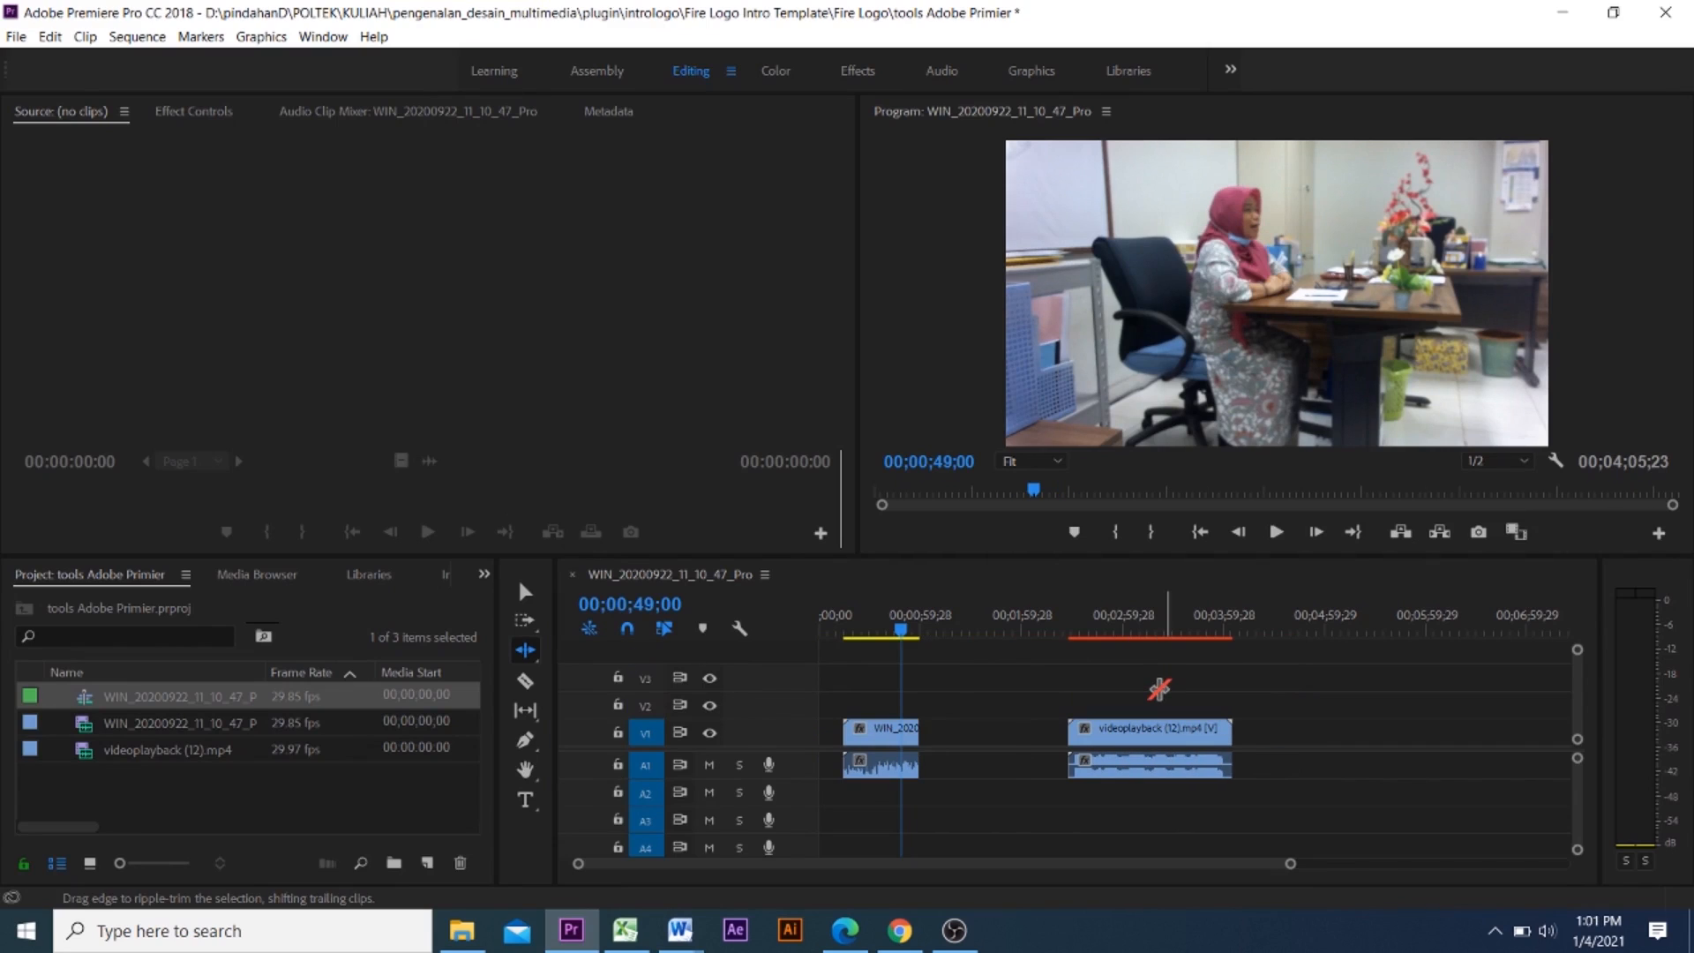
pyautogui.hotkey('ctrl', 'z')
pyautogui.hotkey('ctrl', 'z')
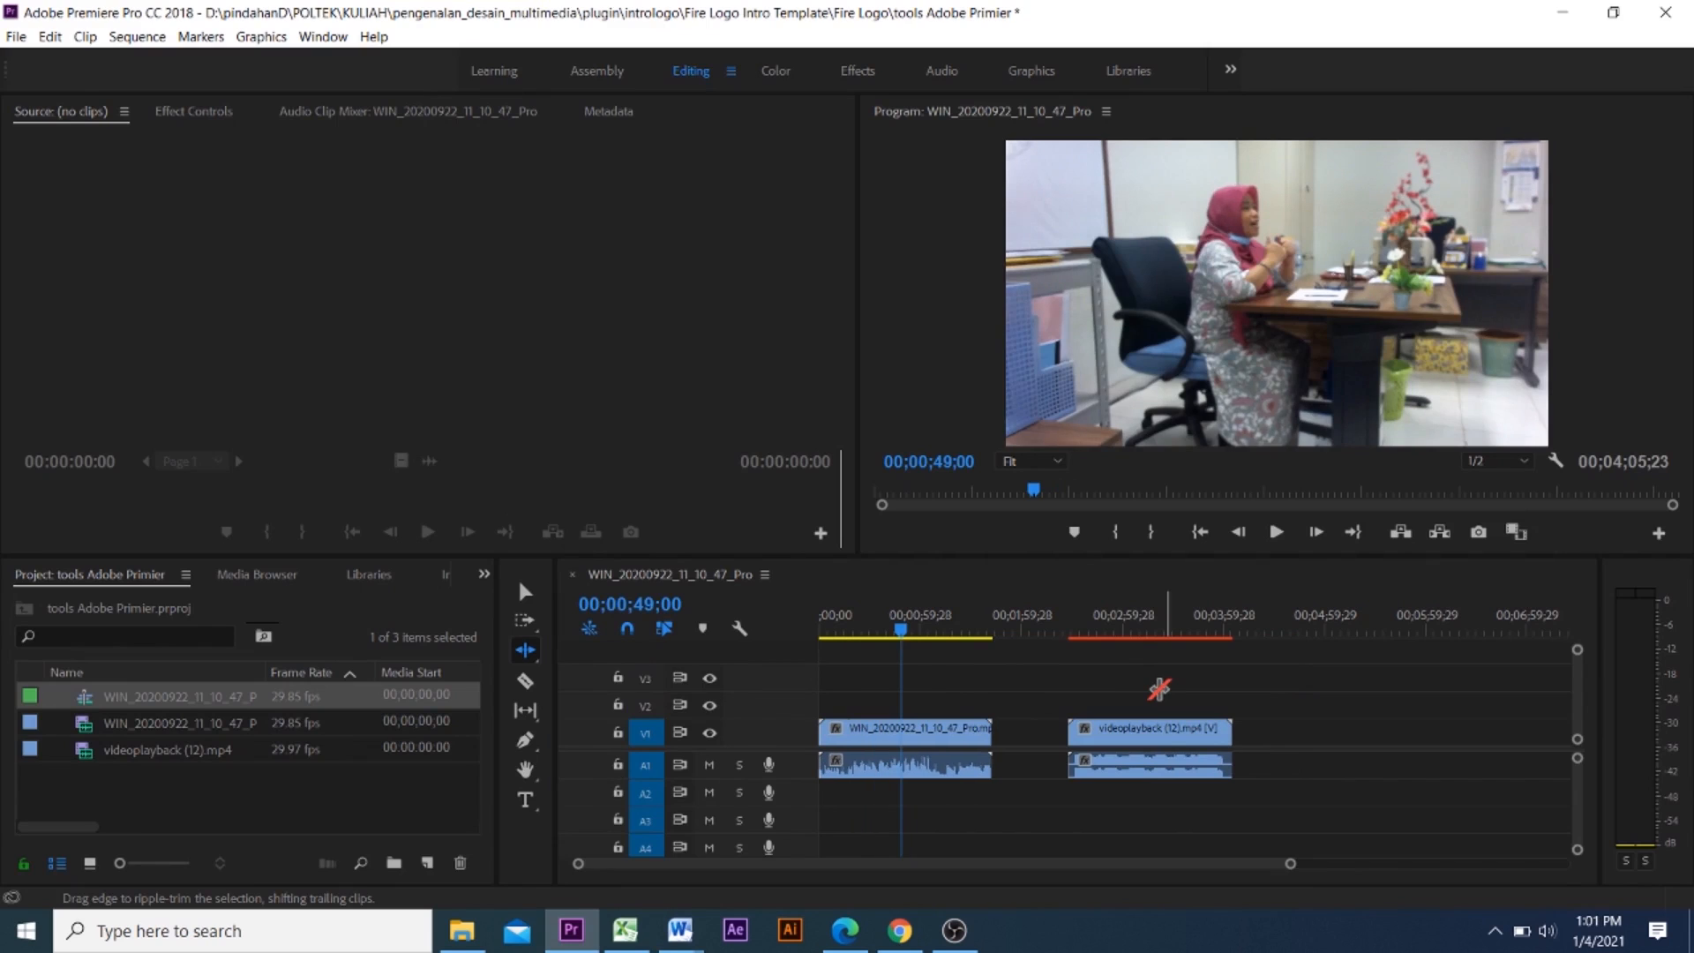
# Ripple delete the gap between the WIN_20200922_11_10_47_Pro and videoplayback (12).mp4 clips on V1
pyautogui.click(522, 593)
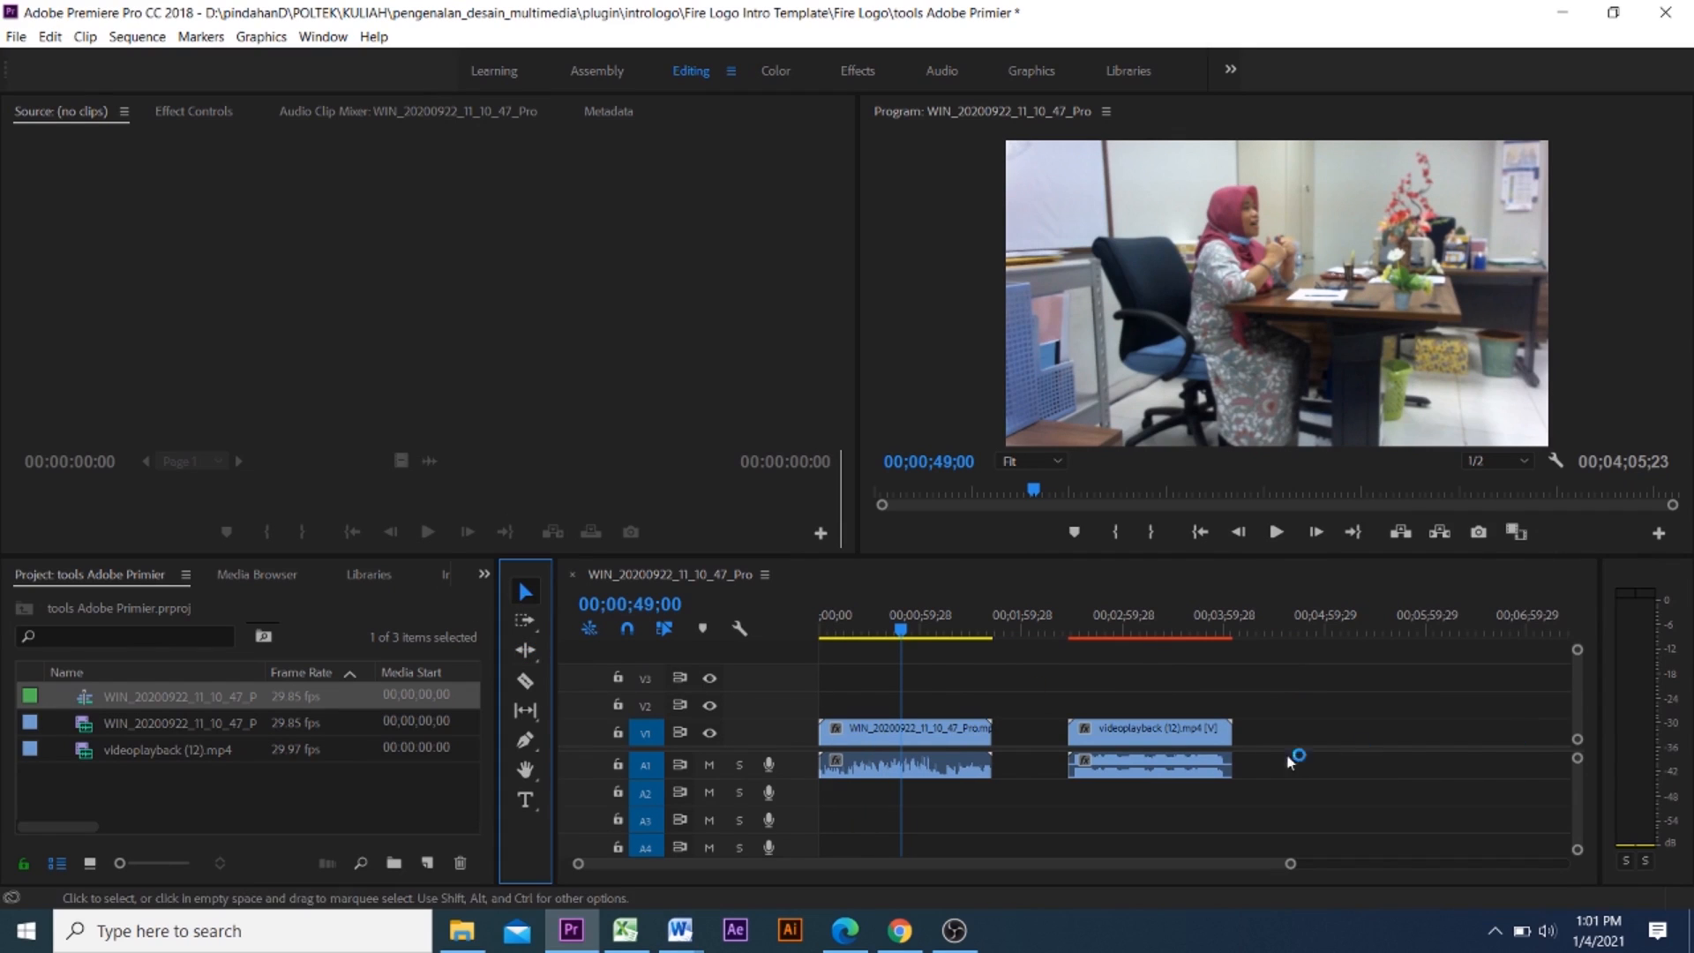
pyautogui.rightClick(1025, 737)
pyautogui.click(1092, 747)
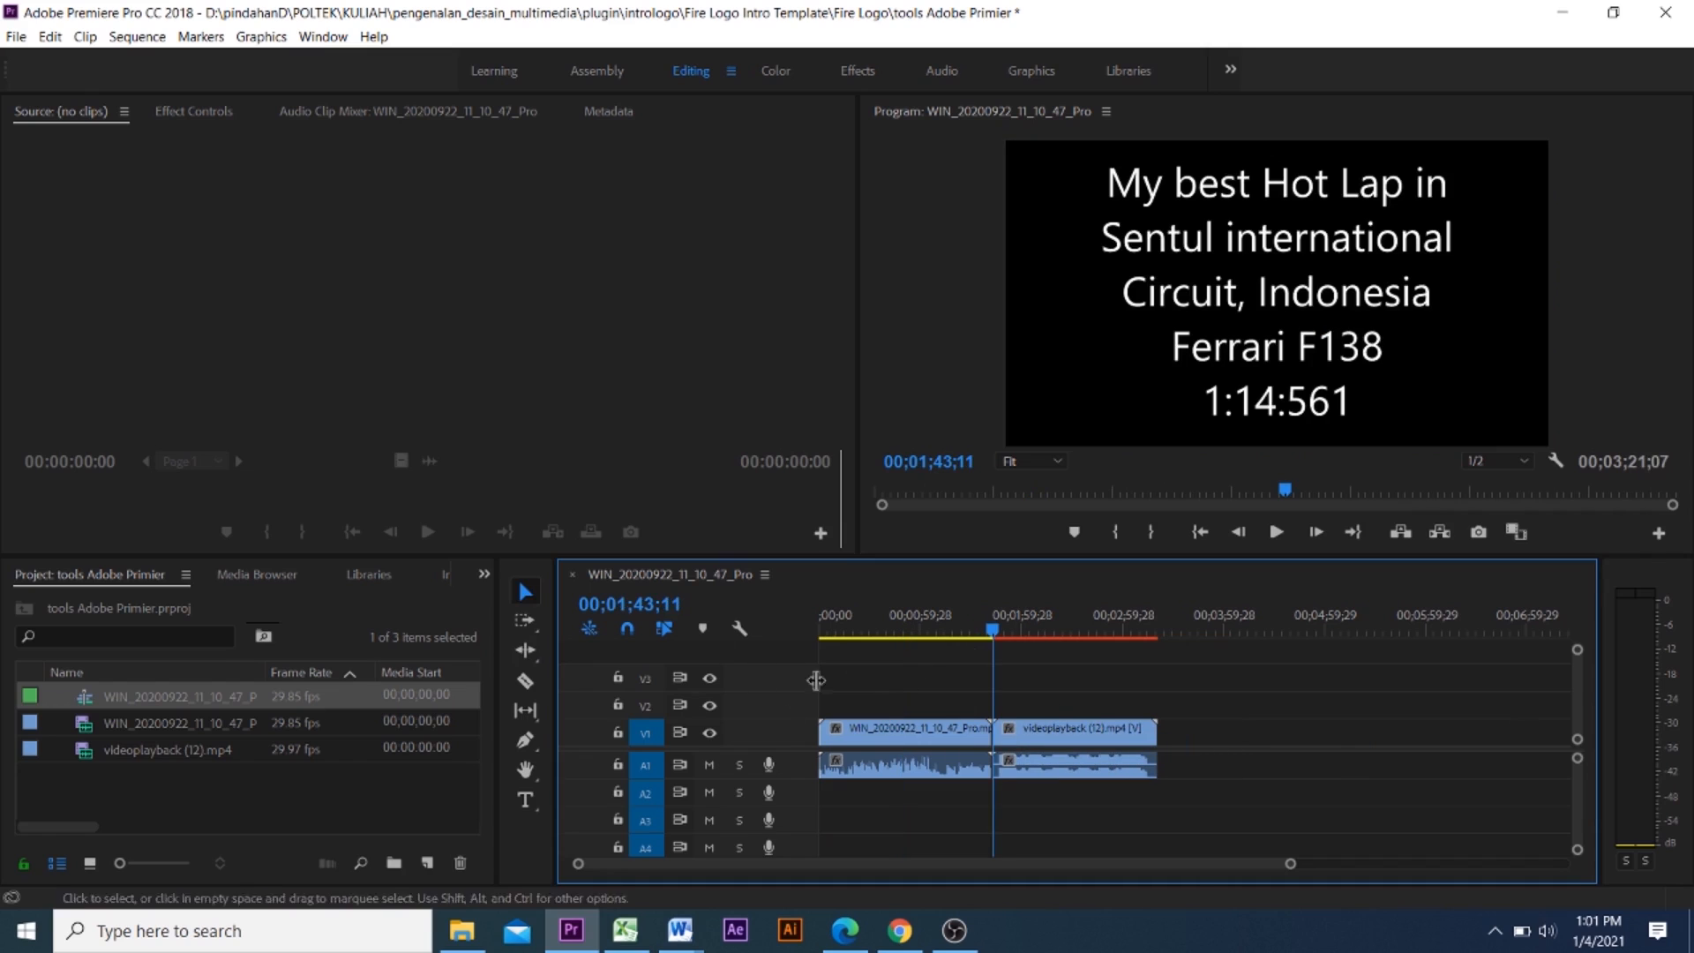
# Activate the Ripple Edit Tool and reread its description in the toolbar Word document before returning to Premiere Pro
pyautogui.click(526, 653)
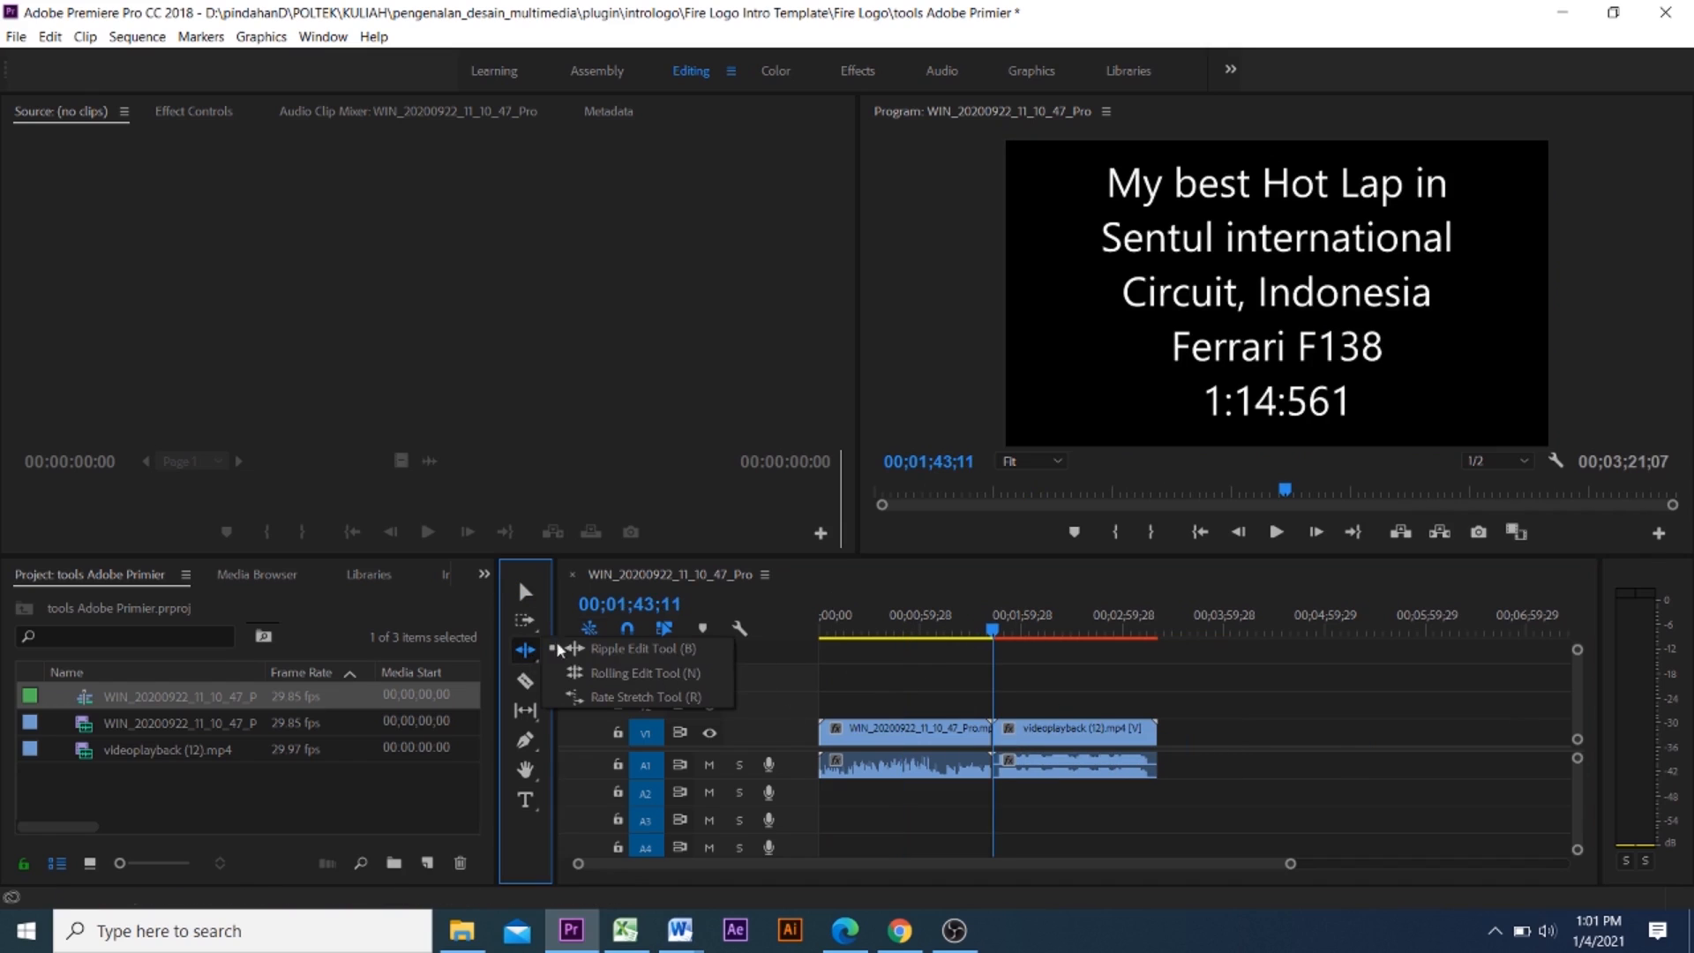
pyautogui.moveTo(685, 938)
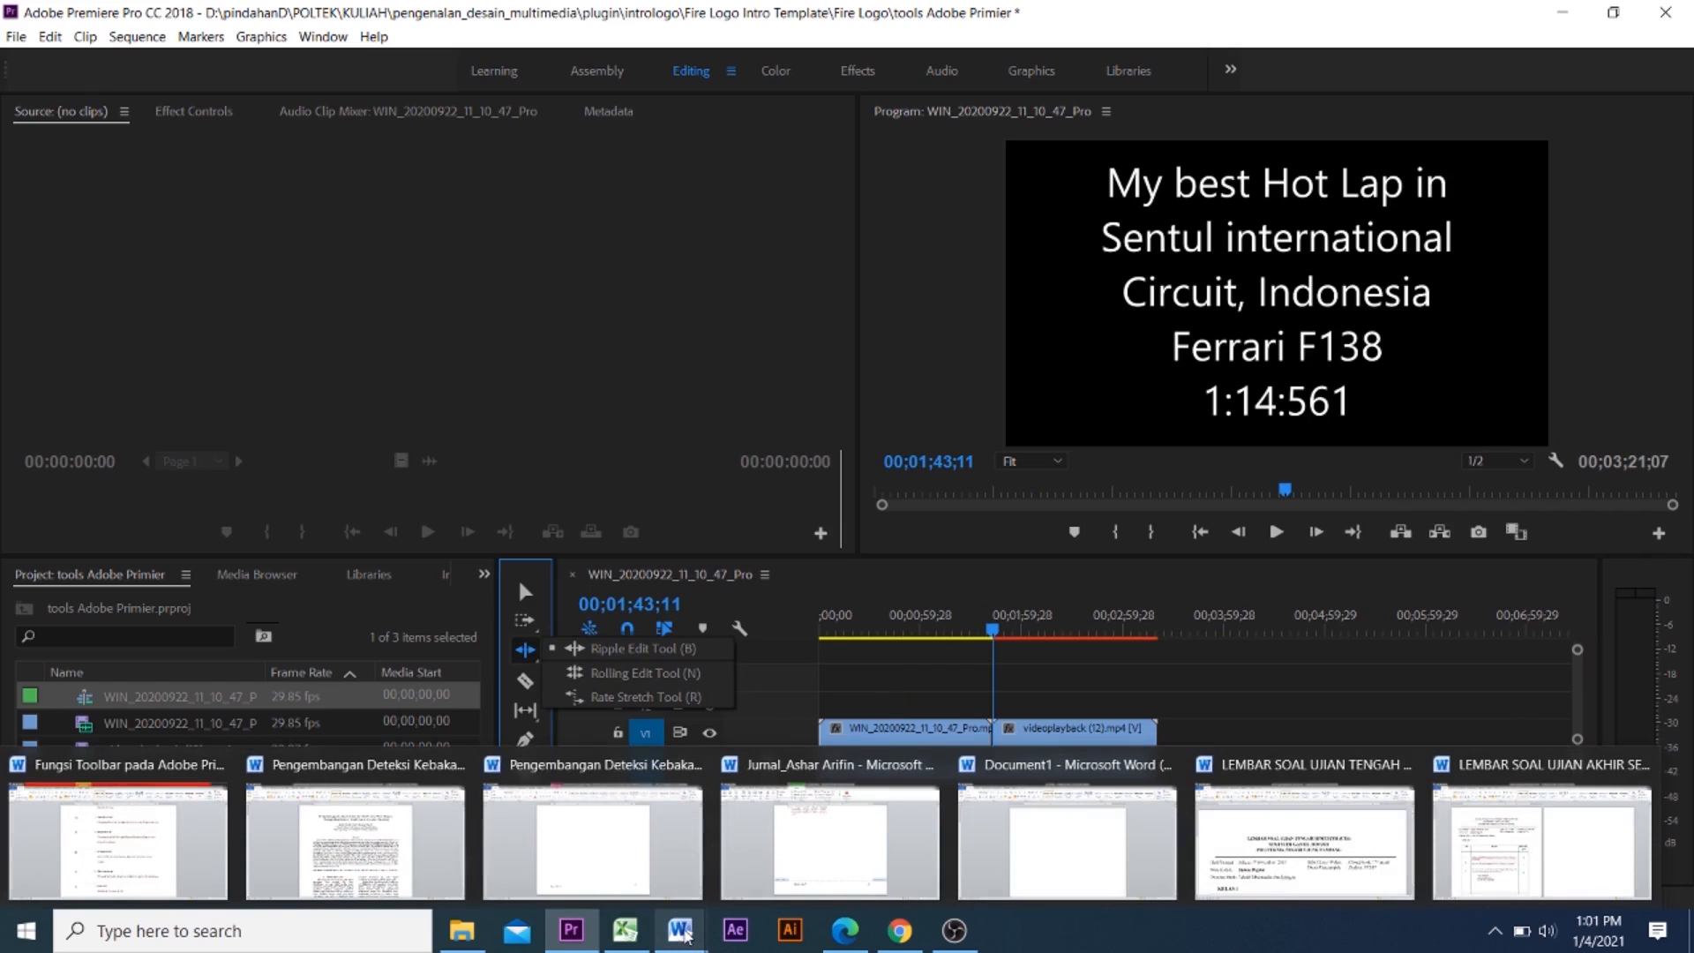
pyautogui.click(132, 830)
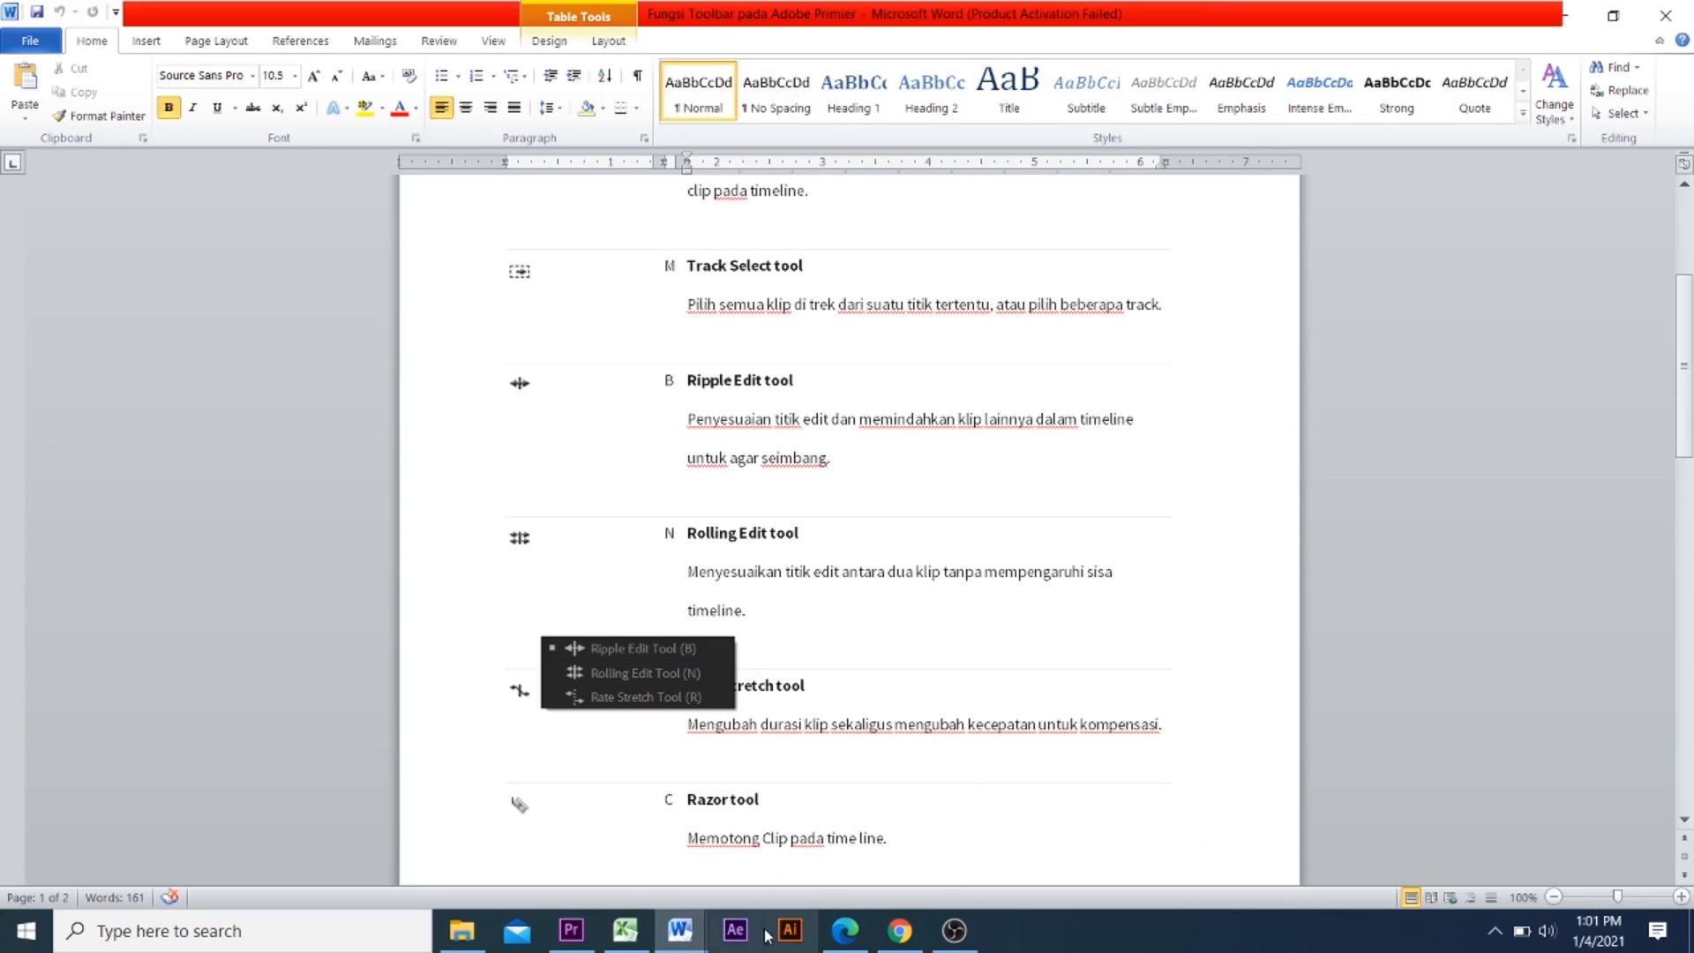
pyautogui.click(577, 933)
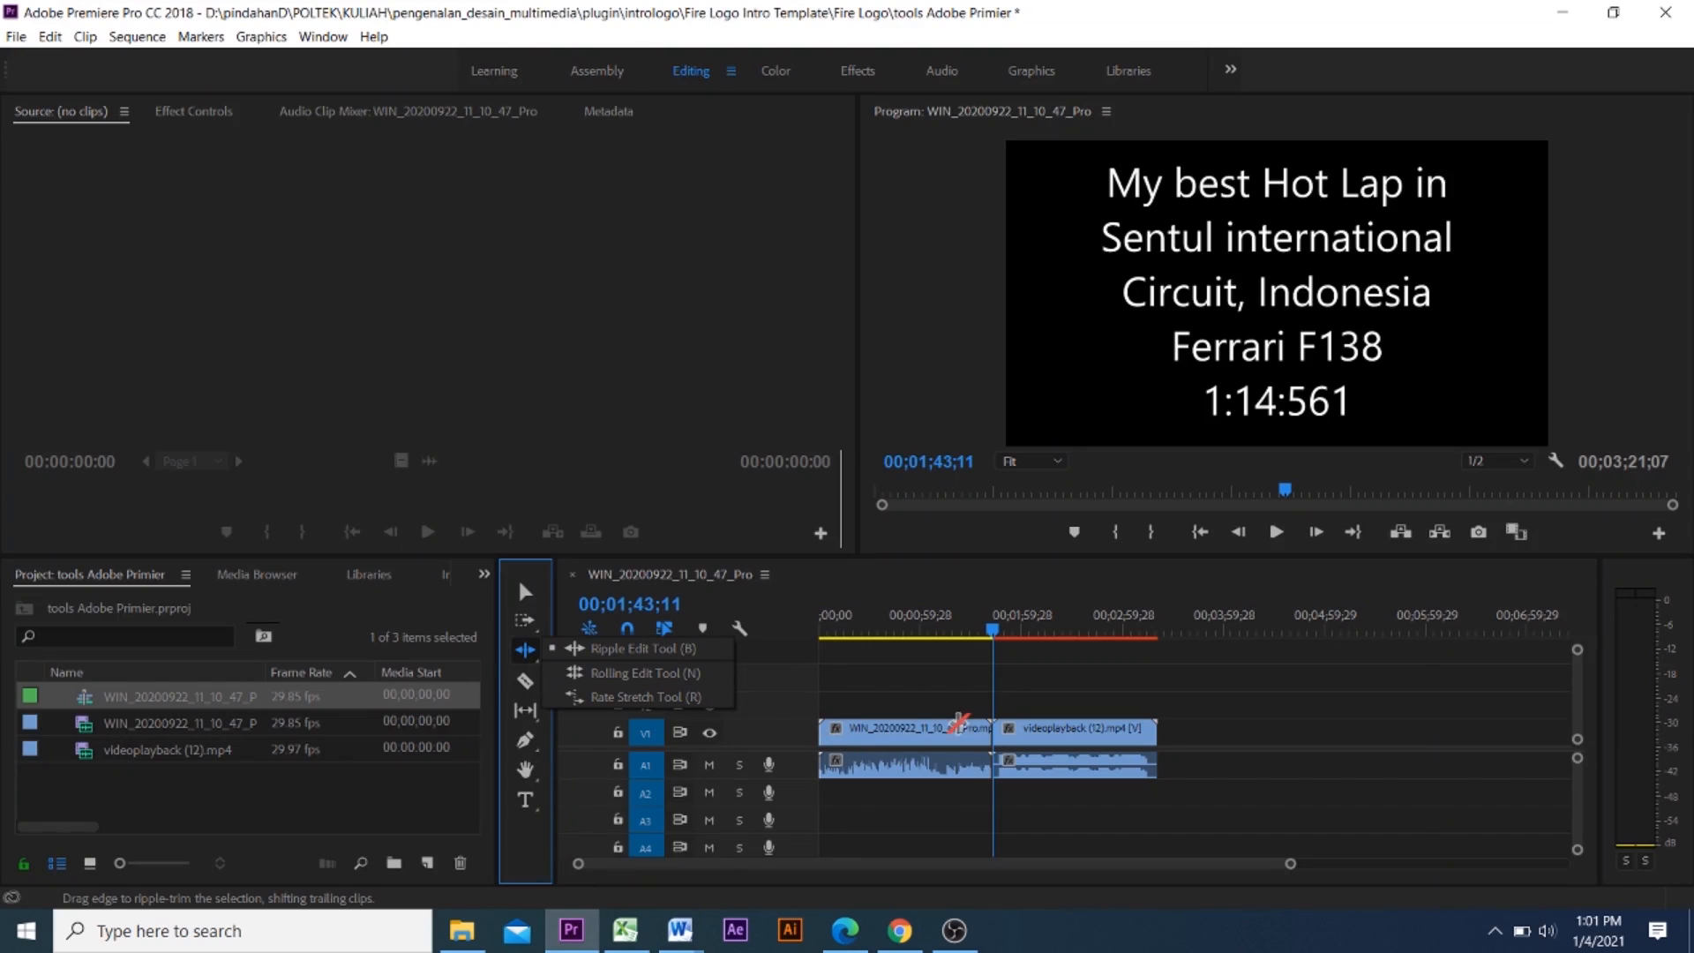
# Try ripple-trimming the end of the WIN_20200922_11_10_47_Pro clip by about 30 seconds, scrub around the cut, and undo the trim
pyautogui.moveTo(994, 728); pyautogui.dragTo(942, 730)
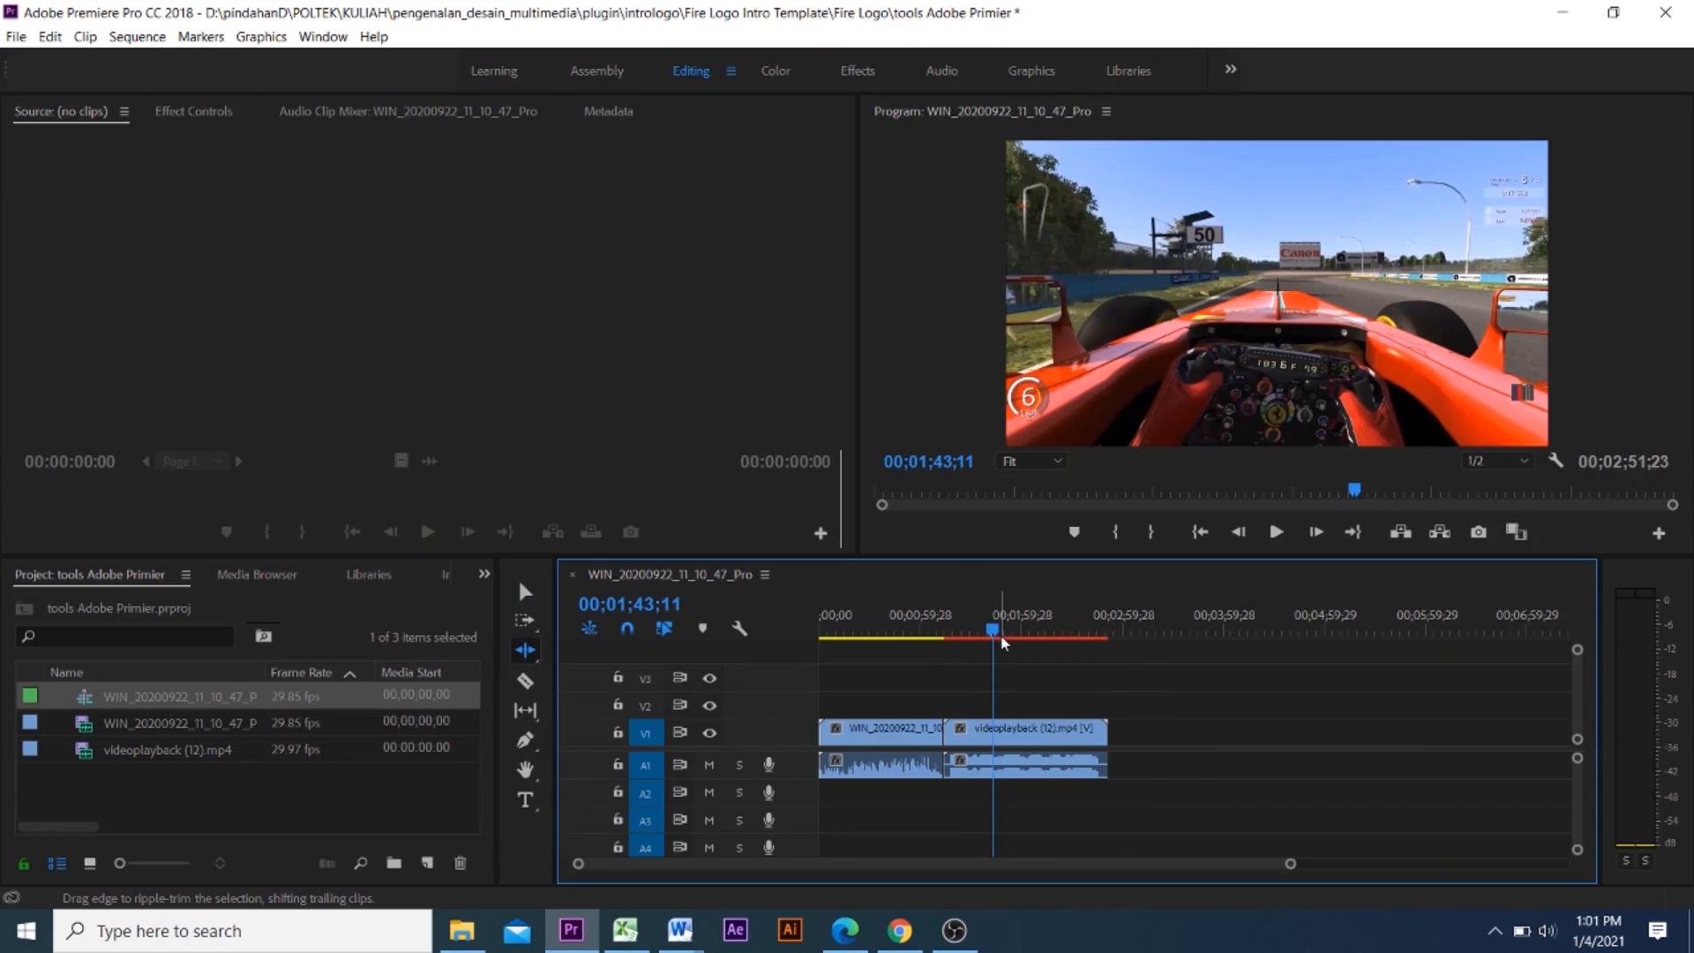
pyautogui.moveTo(996, 631); pyautogui.dragTo(977, 646)
pyautogui.moveTo(958, 652); pyautogui.dragTo(990, 637)
pyautogui.hotkey('ctrl', 'z')
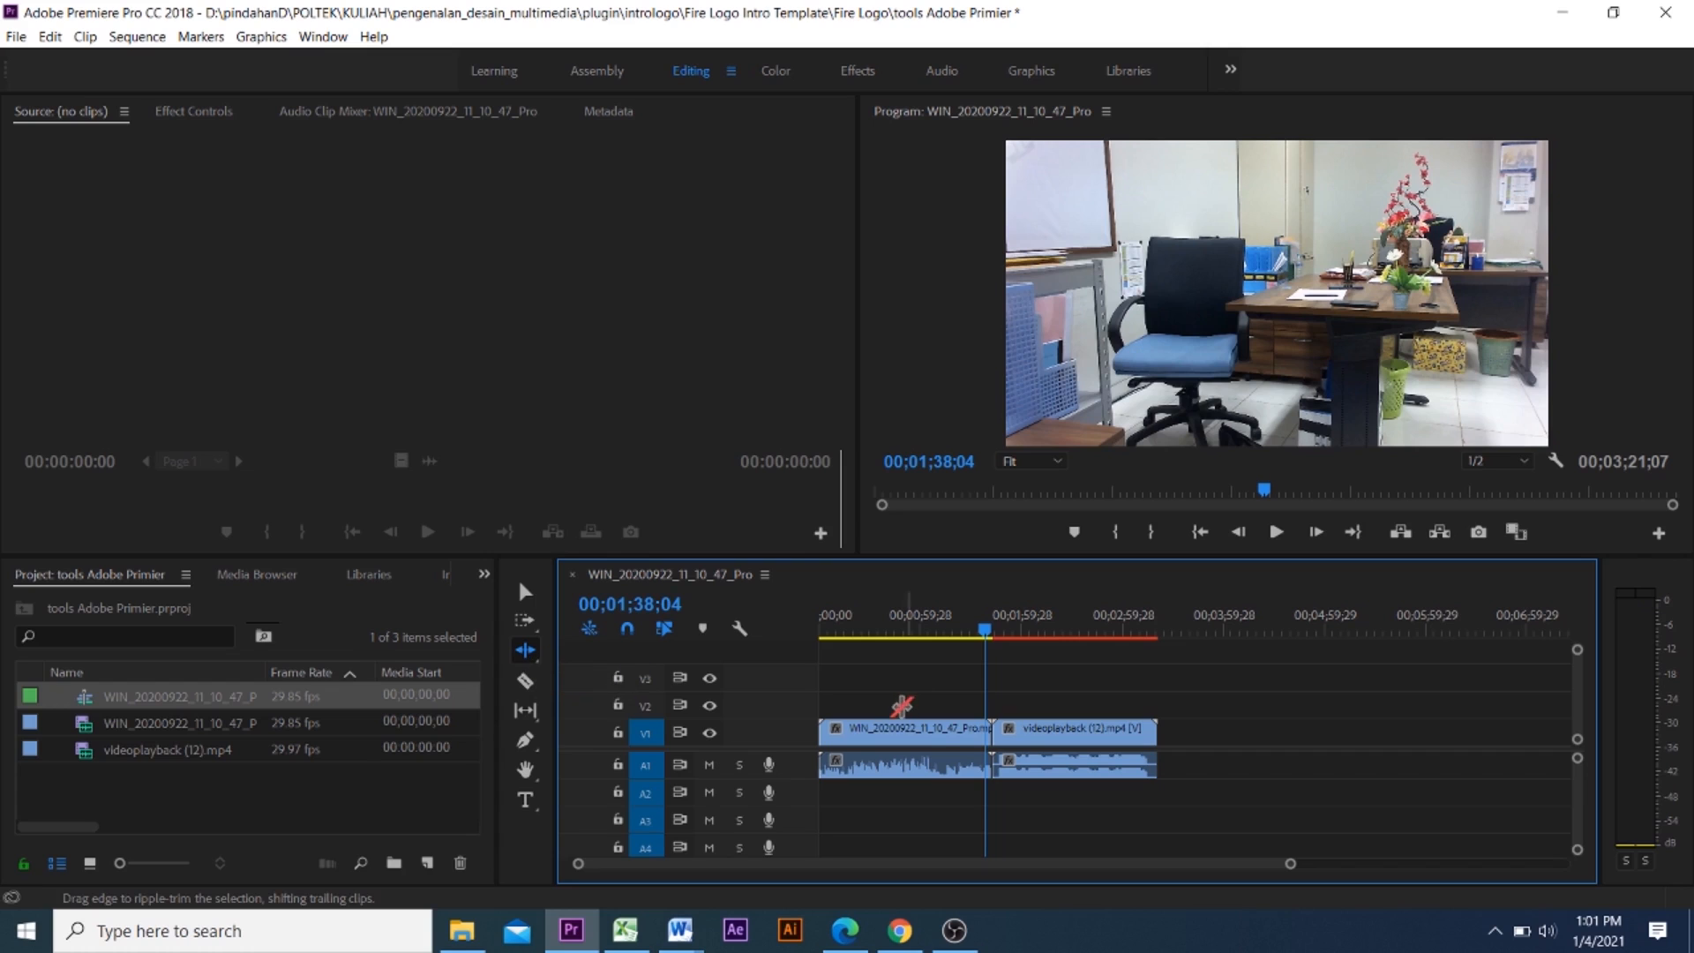
# Try a shorter ripple trim of about 13 seconds on the WIN_20200922_11_10_47_Pro clip's end, check the cut, and undo it
pyautogui.moveTo(979, 727); pyautogui.dragTo(963, 728)
pyautogui.moveTo(986, 634)
pyautogui.mouseDown()
pyautogui.moveTo(964, 635)
pyautogui.moveTo(983, 637)
pyautogui.mouseUp()
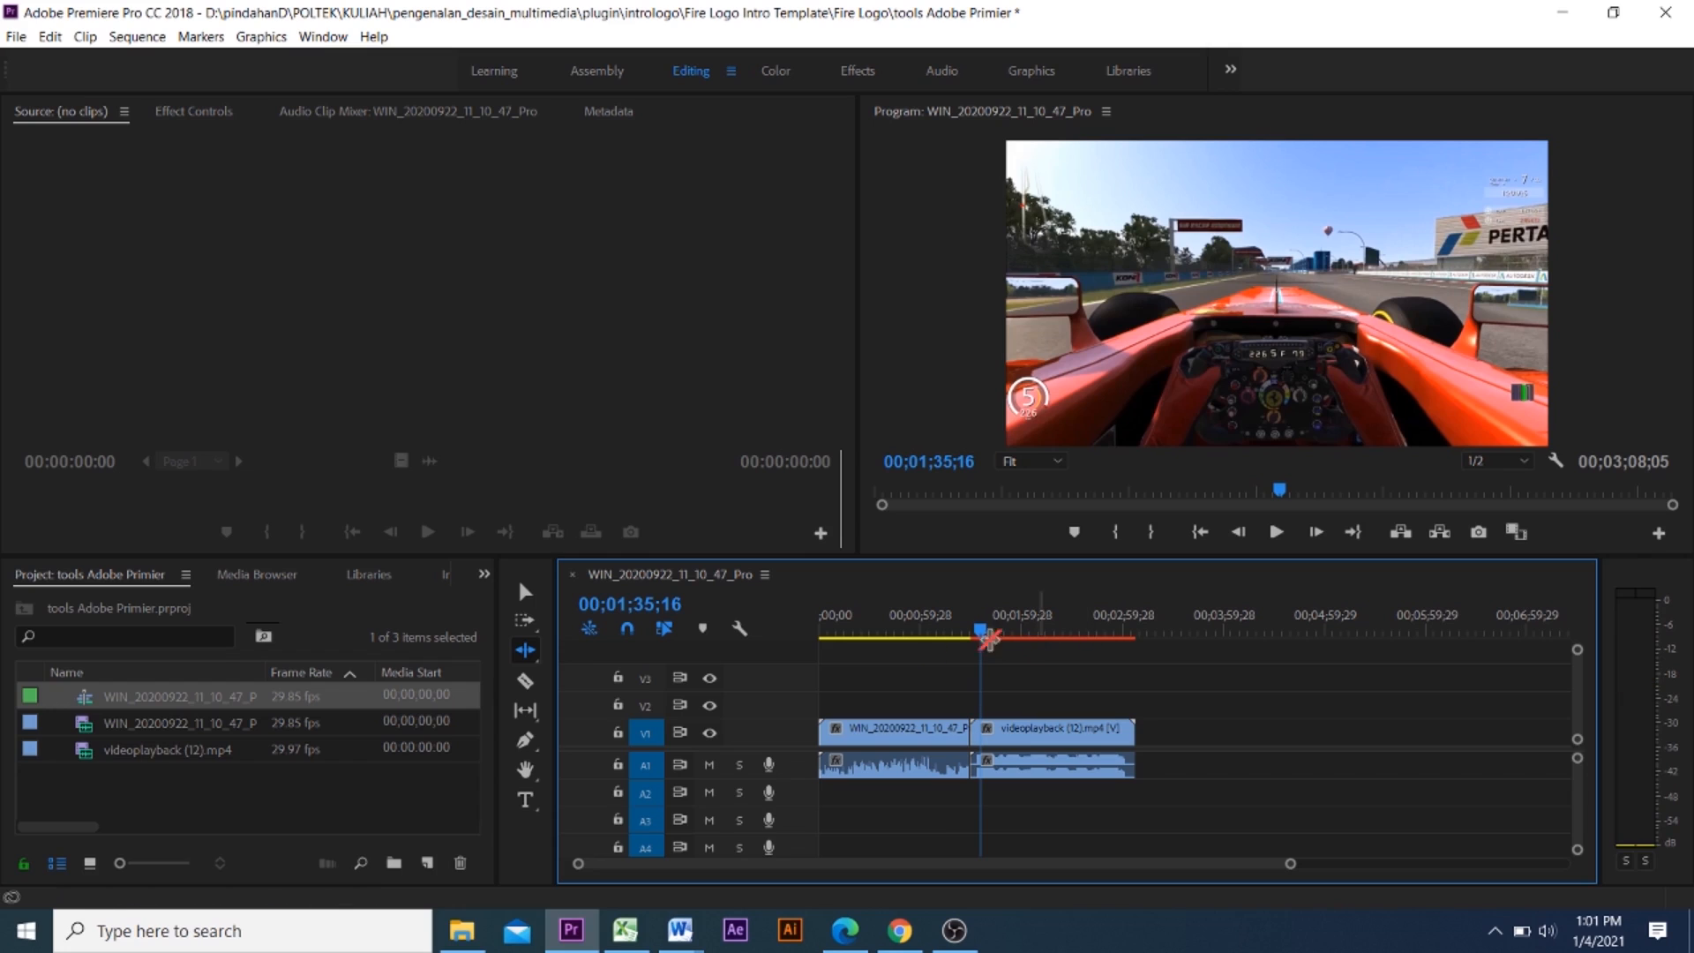
pyautogui.hotkey('ctrl', 'z')
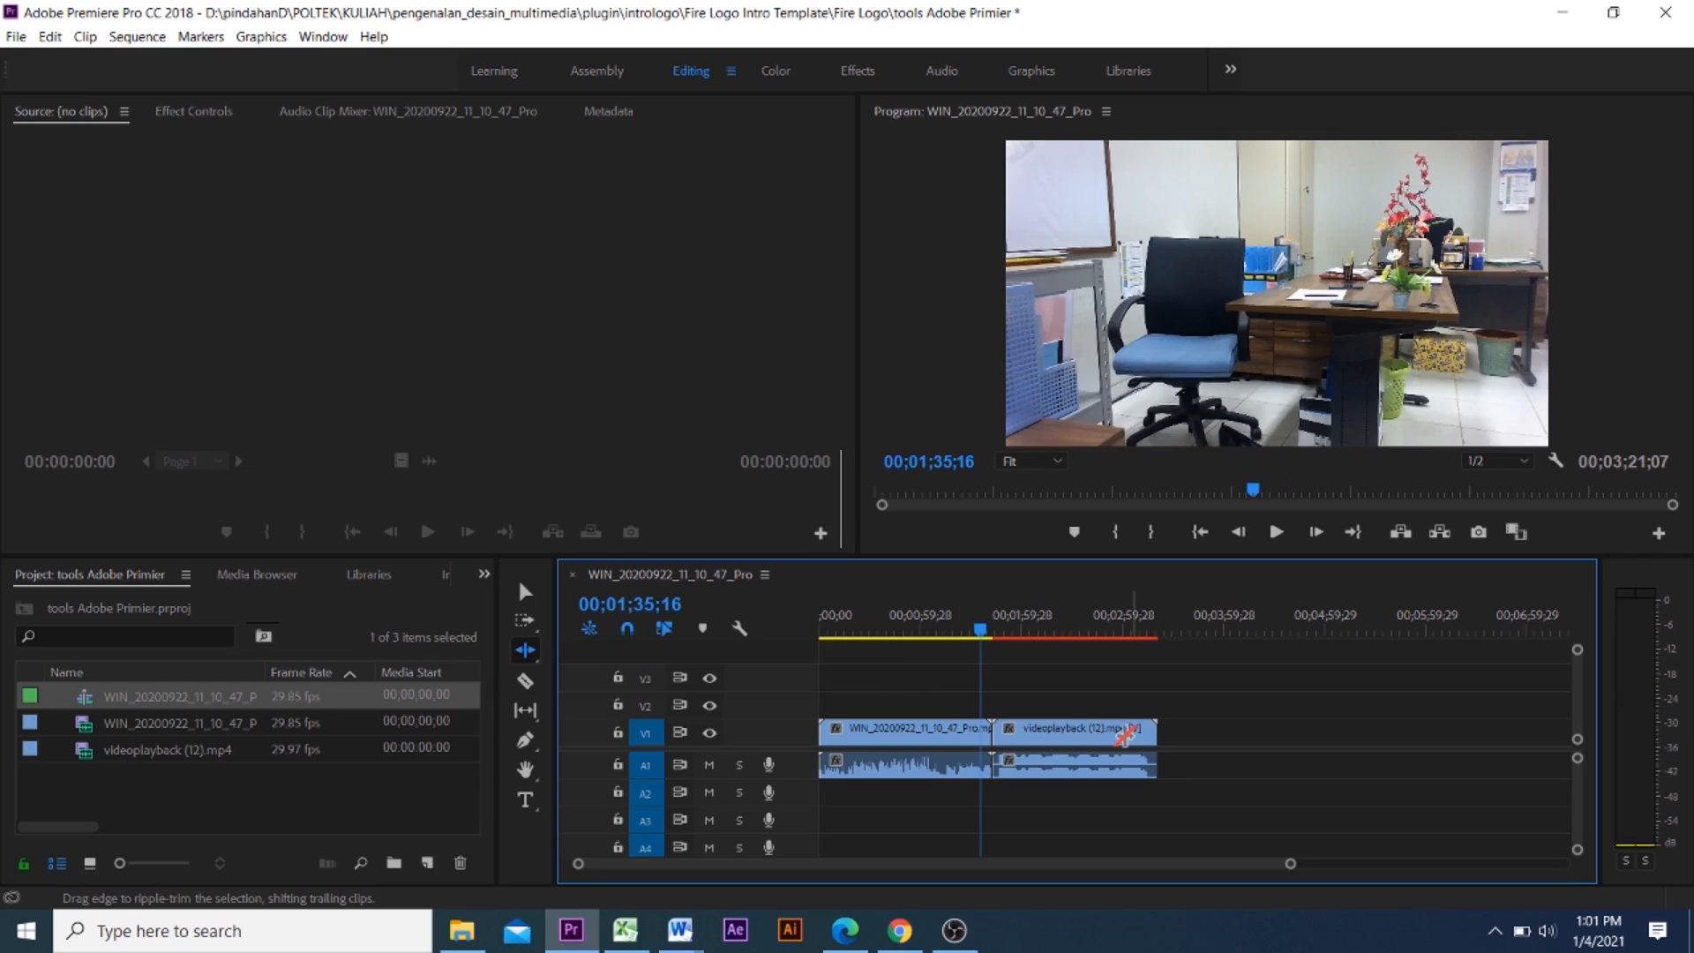
# Try ripple-trimming the WIN_20200922_11_10_47_Pro clip's start by about 37 seconds, review the result, and undo it with the playhead at 00;00;00;00
pyautogui.click(1056, 732)
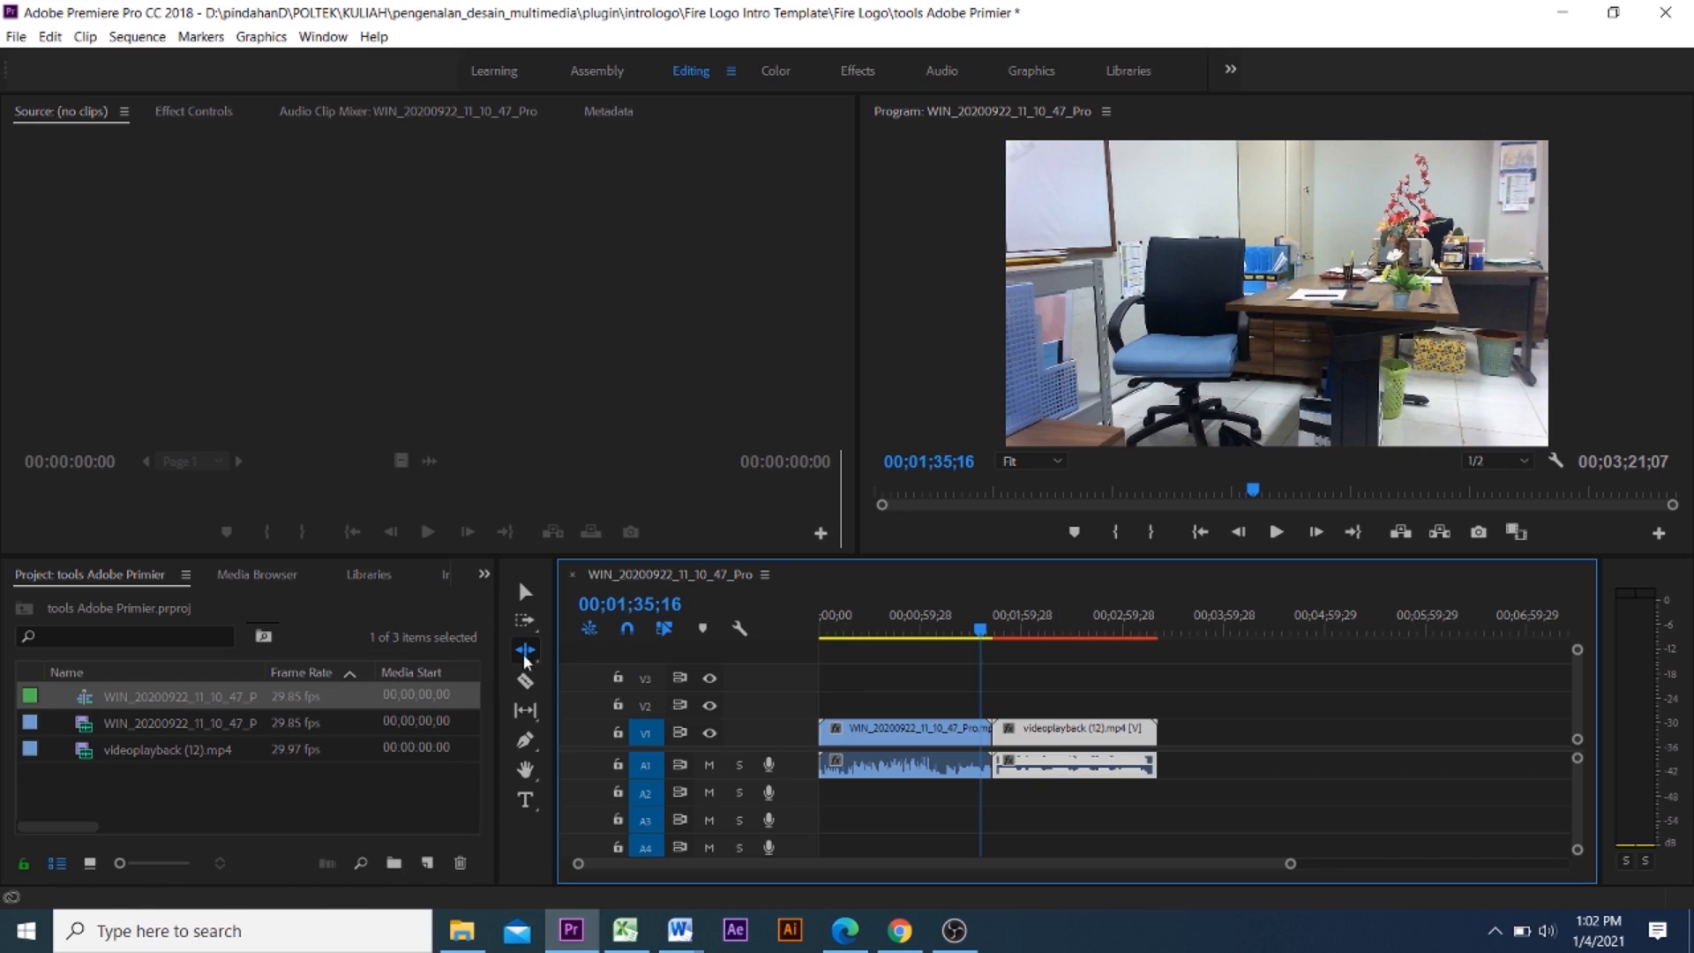
pyautogui.moveTo(827, 732); pyautogui.dragTo(887, 732)
pyautogui.moveTo(992, 632); pyautogui.dragTo(818, 660)
pyautogui.press('space')
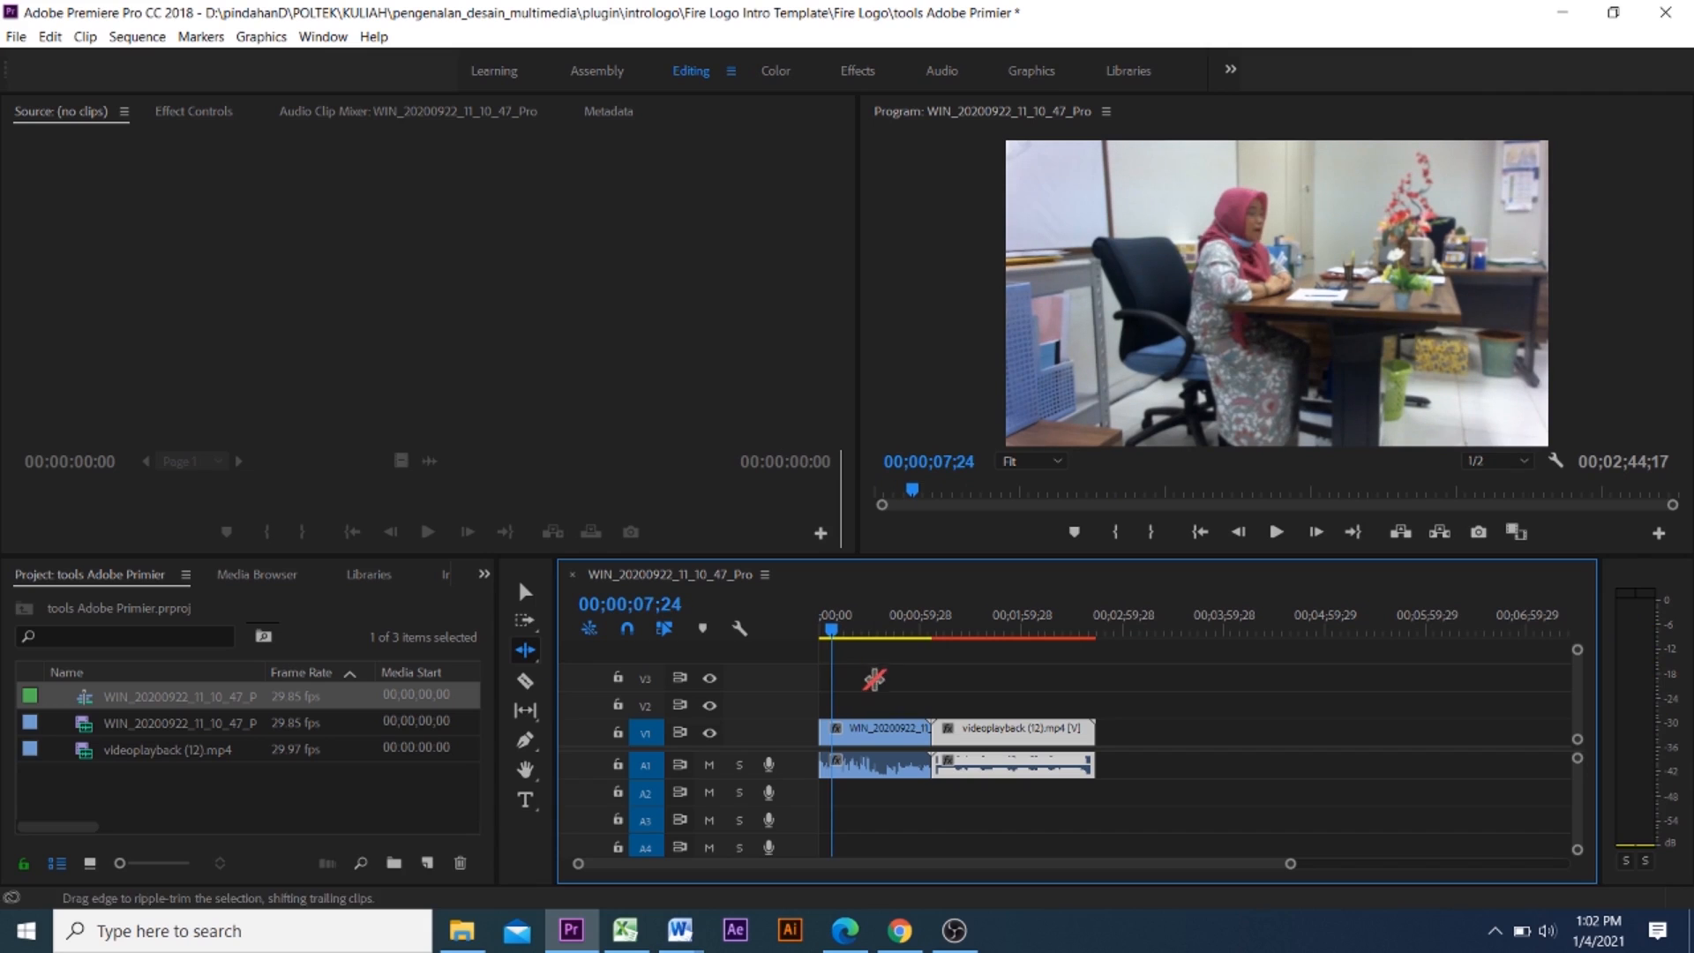
pyautogui.moveTo(834, 632); pyautogui.dragTo(930, 634)
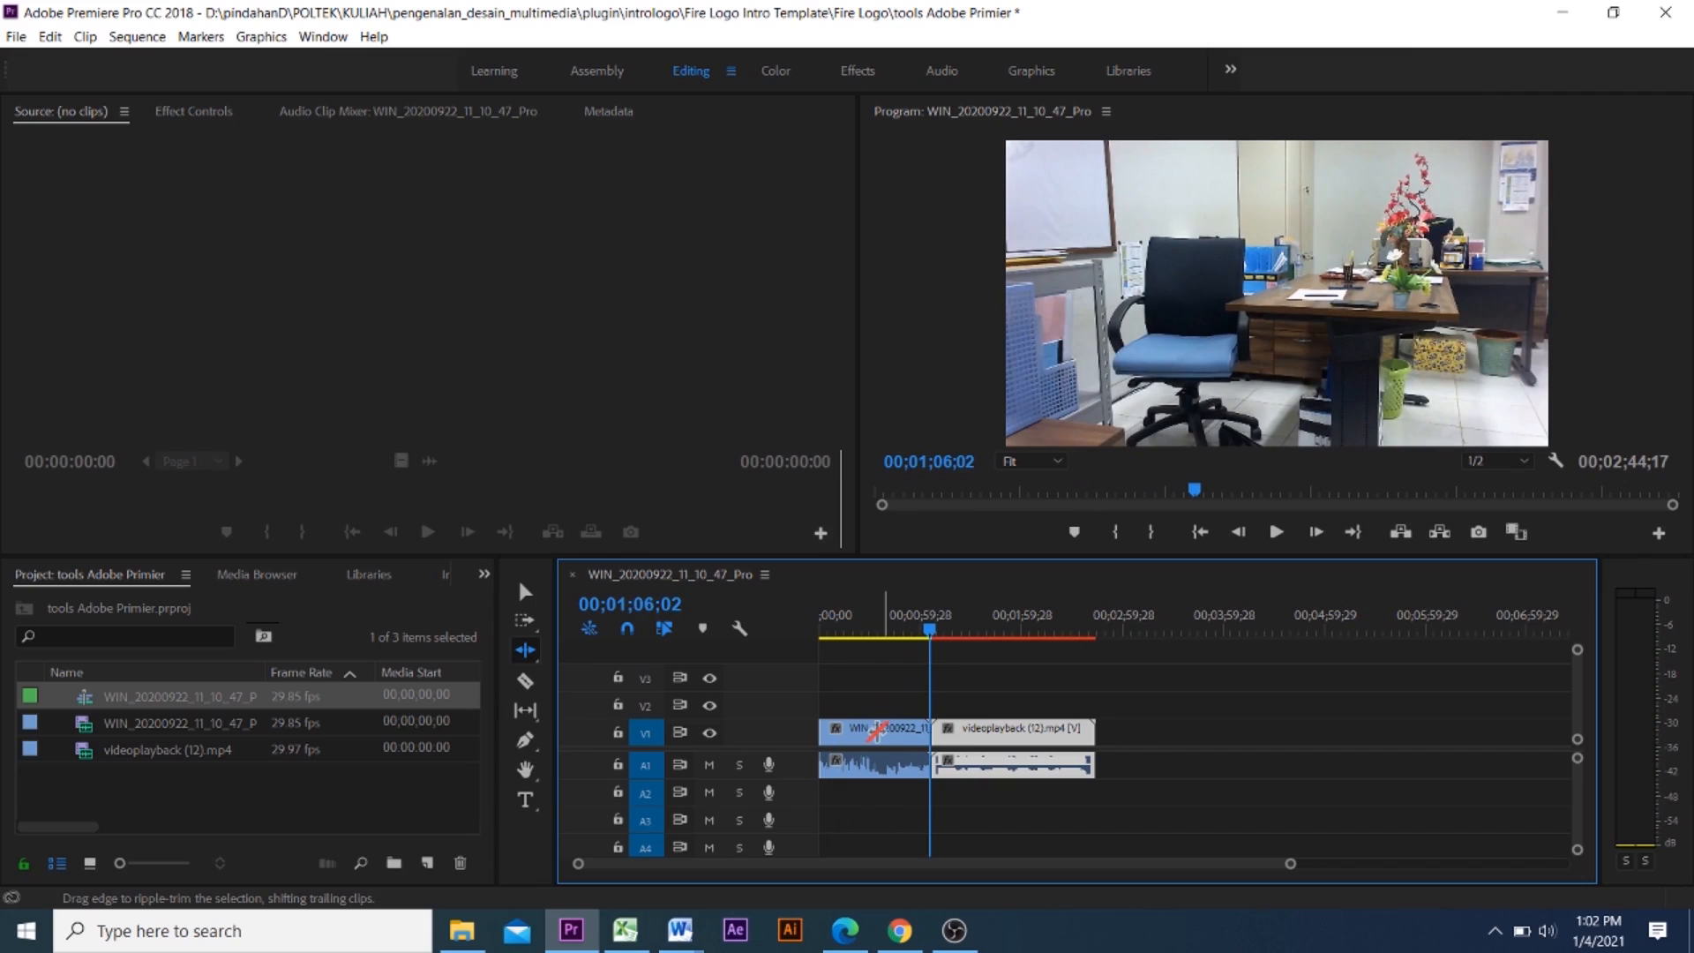
pyautogui.hotkey('ctrl', 'z')
pyautogui.moveTo(932, 632); pyautogui.dragTo(814, 651)
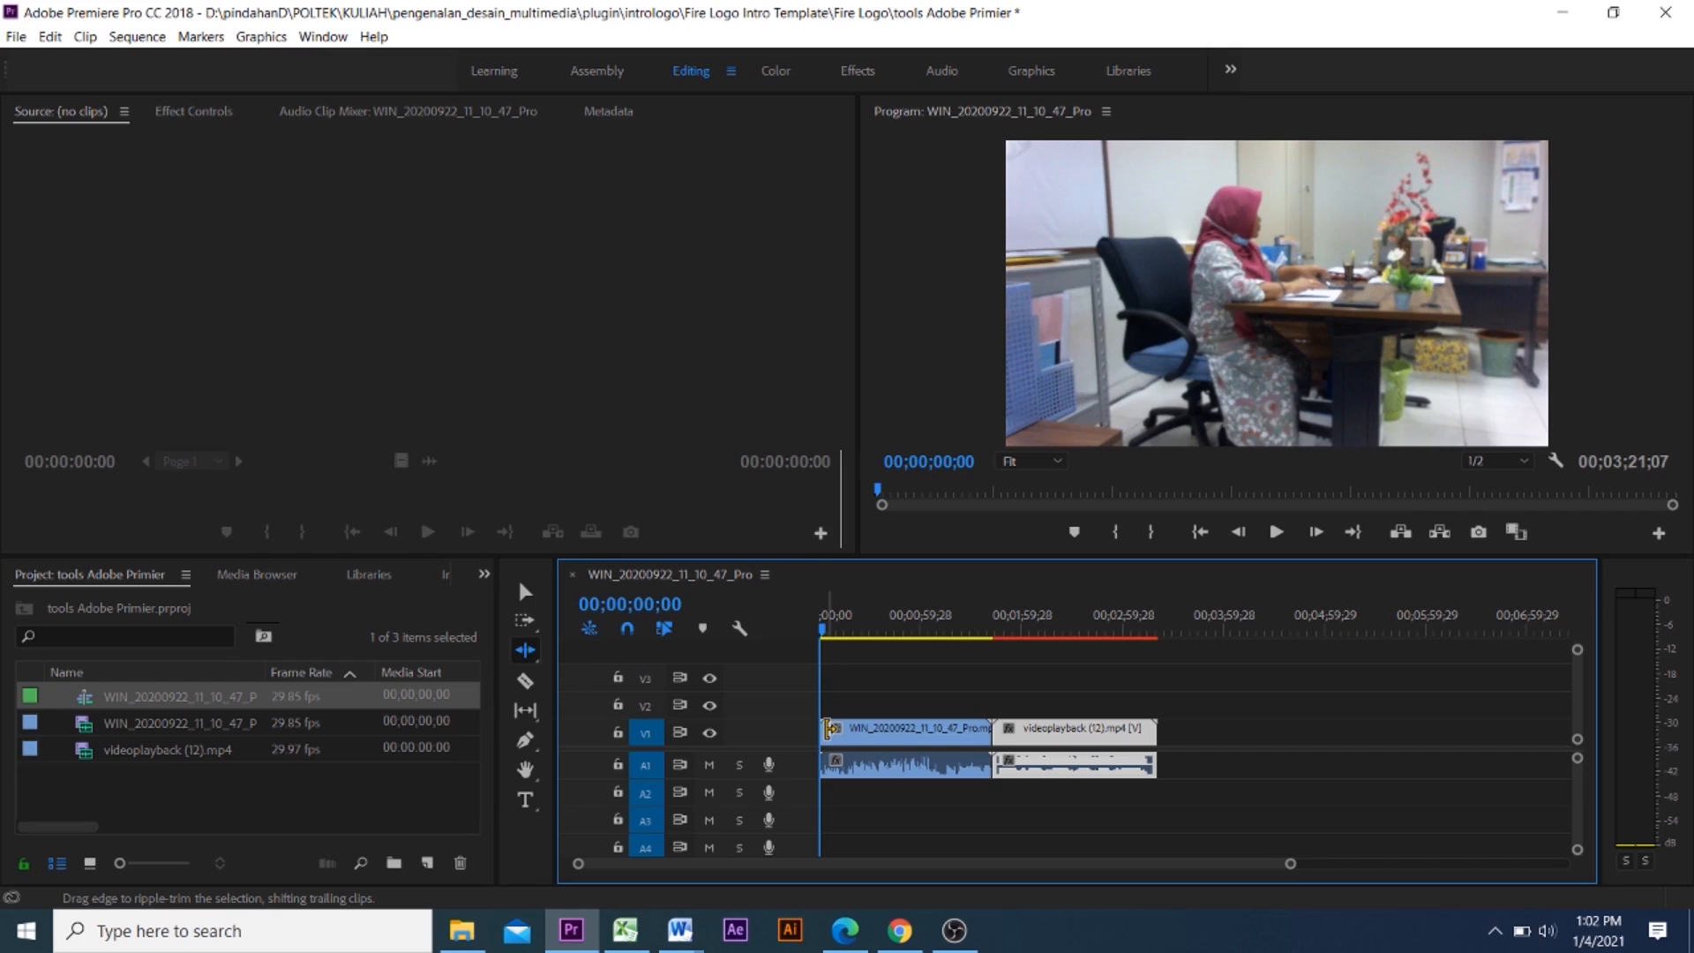
# Ripple-trim the start of the WIN_20200922_11_10_47_Pro clip by about 42 seconds and again by about 50 seconds, scrubbing to check the result
pyautogui.click(525, 649)
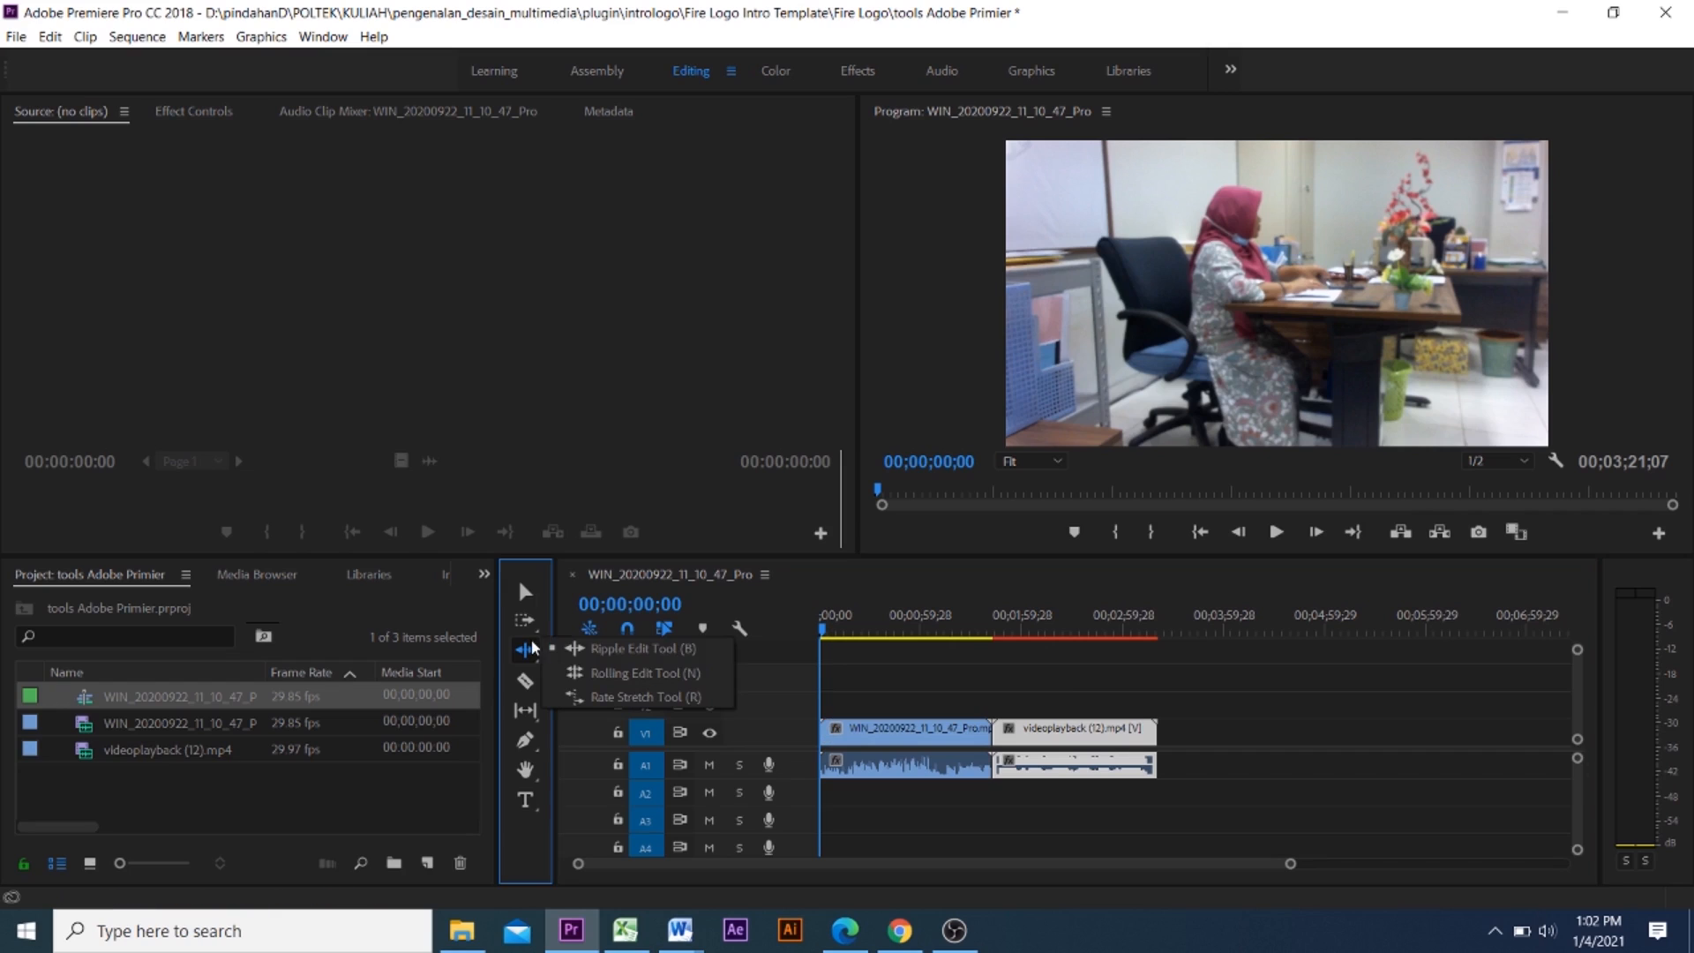
pyautogui.moveTo(825, 730); pyautogui.dragTo(894, 730)
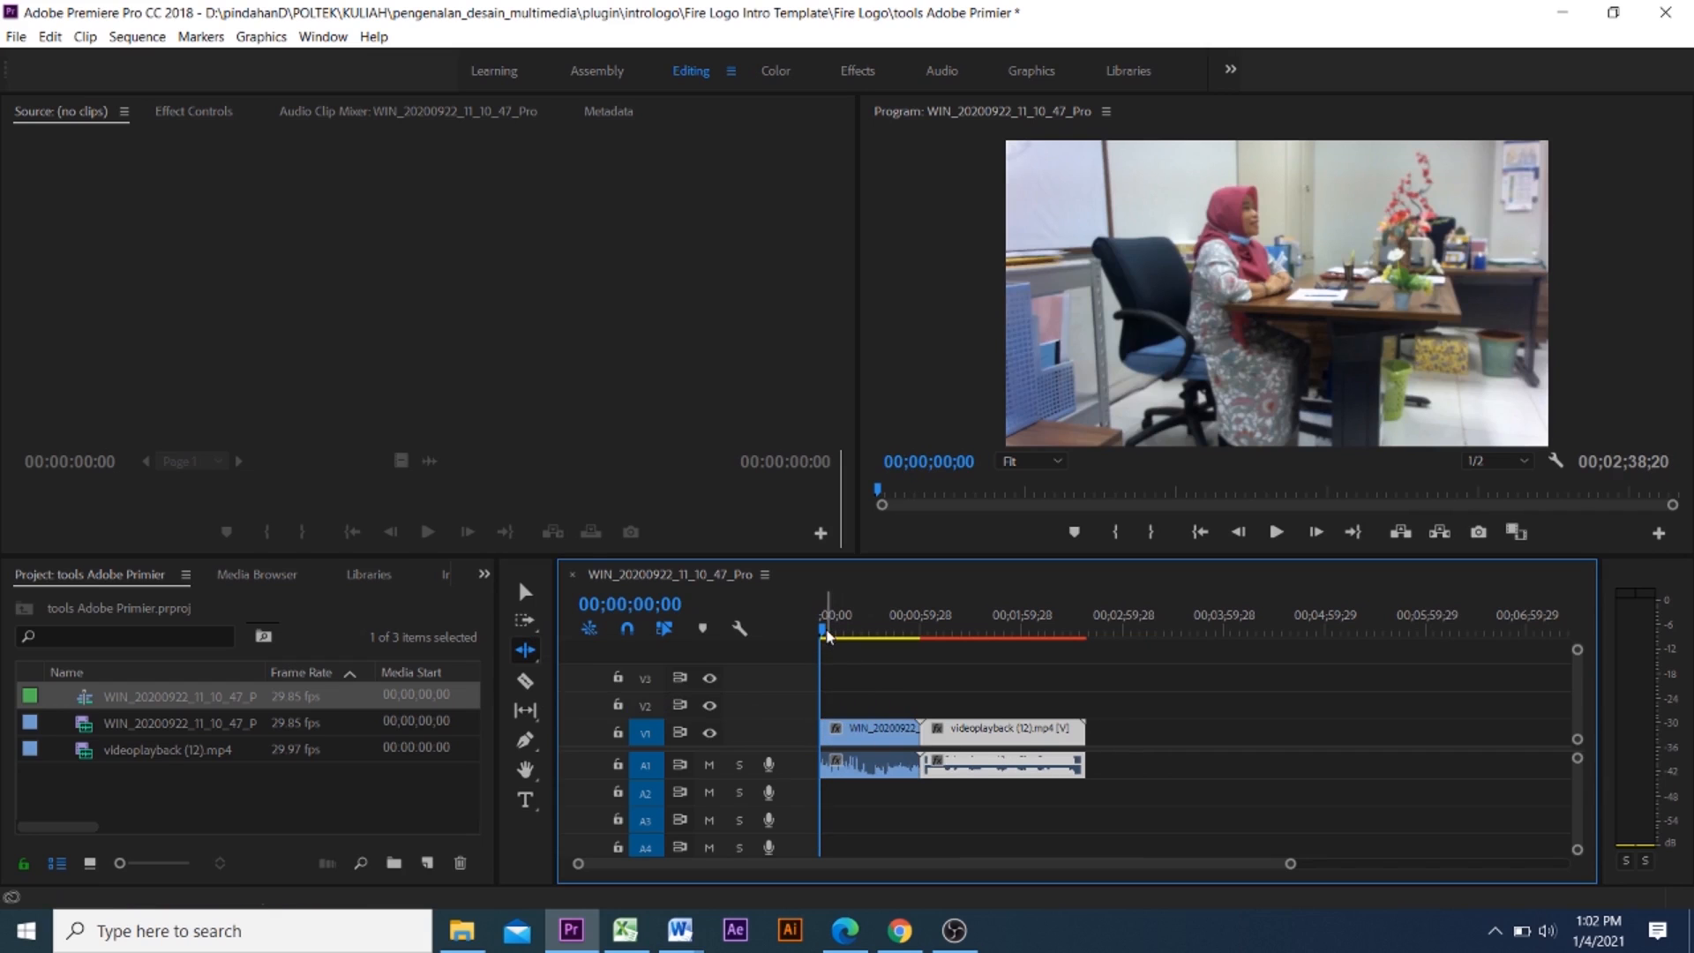
pyautogui.moveTo(825, 630)
pyautogui.mouseDown()
pyautogui.moveTo(918, 642)
pyautogui.moveTo(823, 649)
pyautogui.mouseUp()
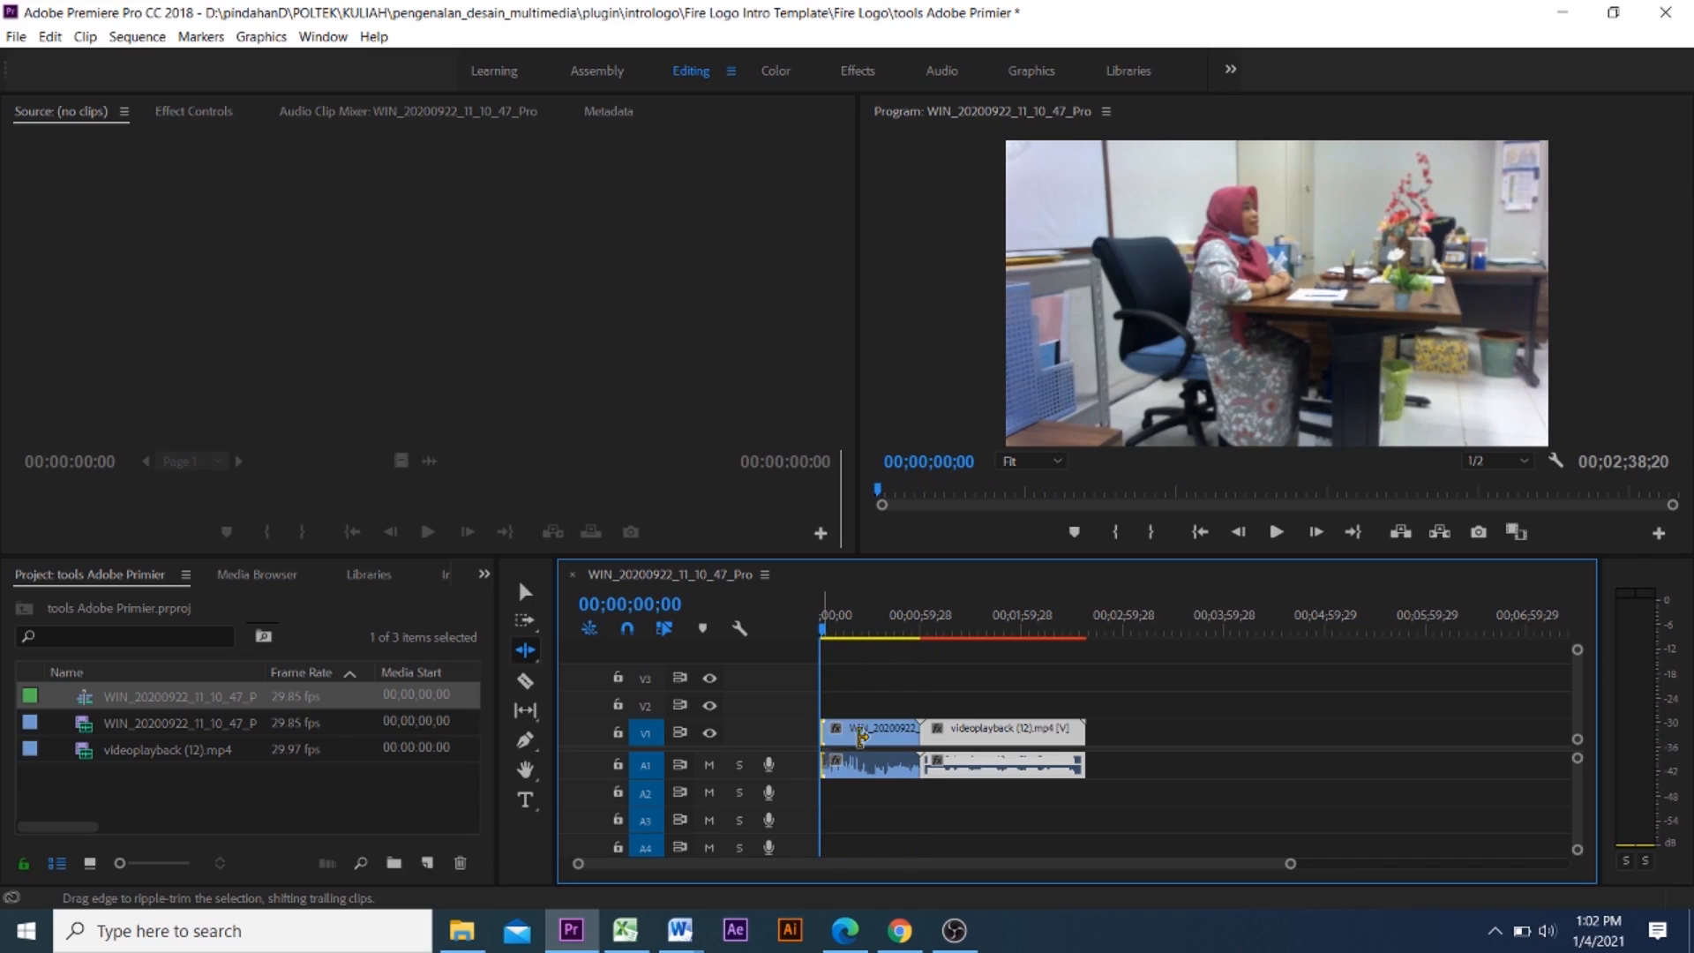
pyautogui.moveTo(860, 737); pyautogui.dragTo(855, 635)
pyautogui.moveTo(823, 732); pyautogui.dragTo(877, 734)
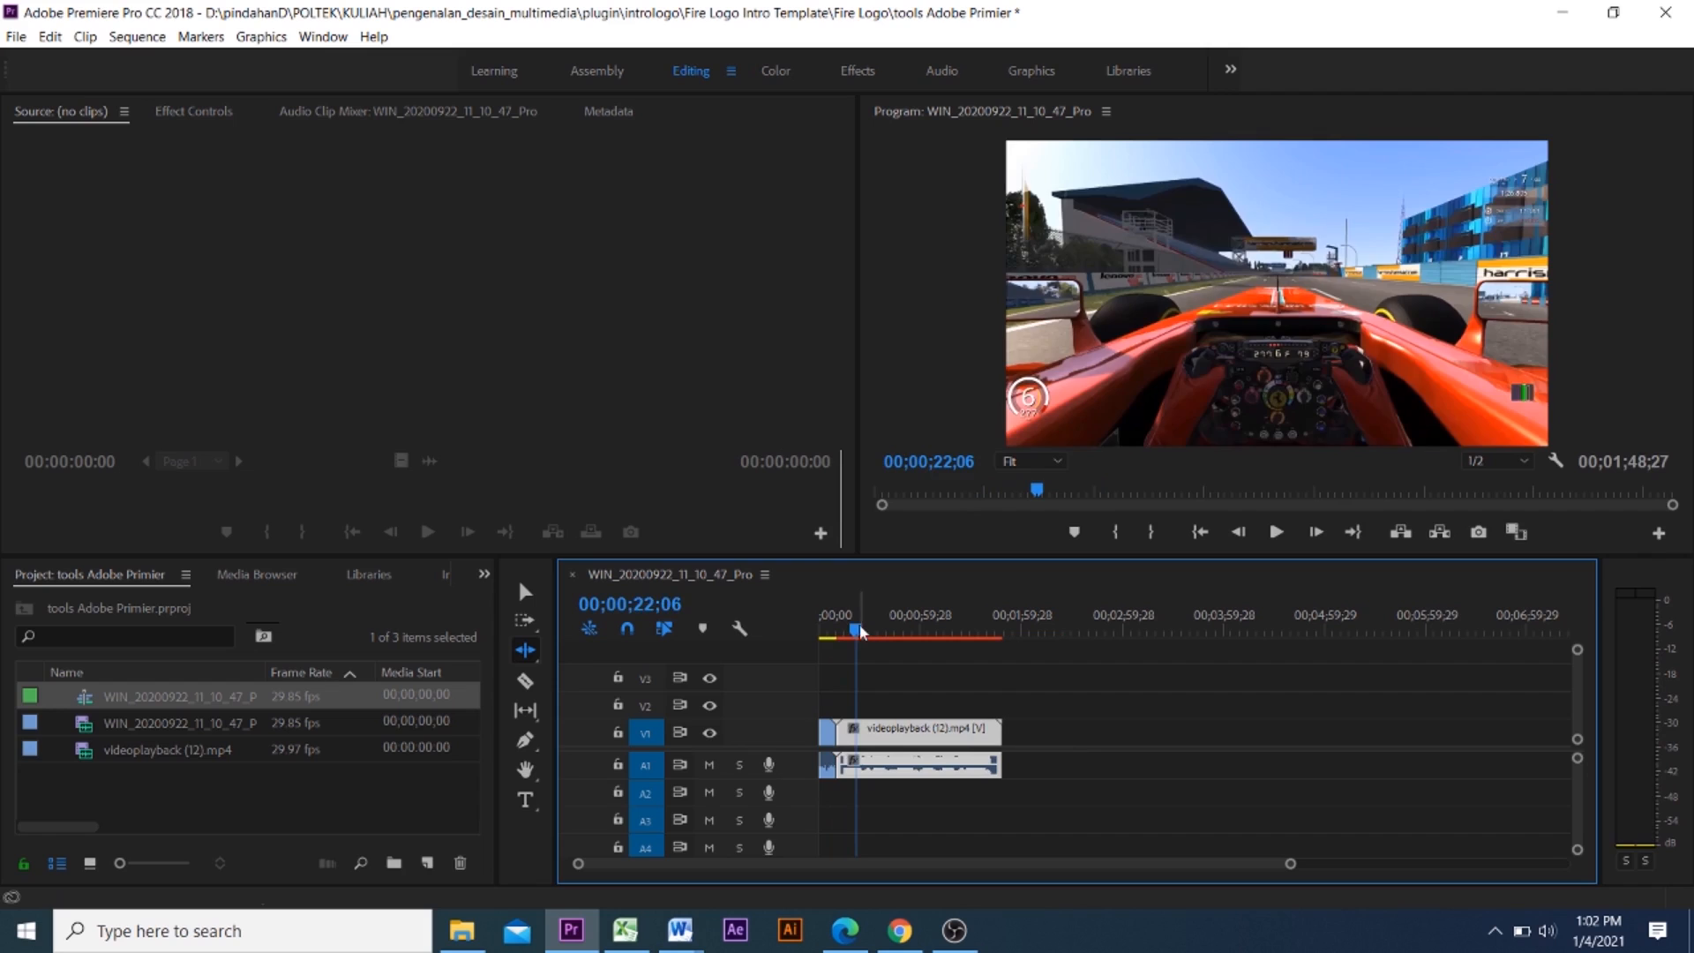
pyautogui.moveTo(857, 631); pyautogui.dragTo(829, 643)
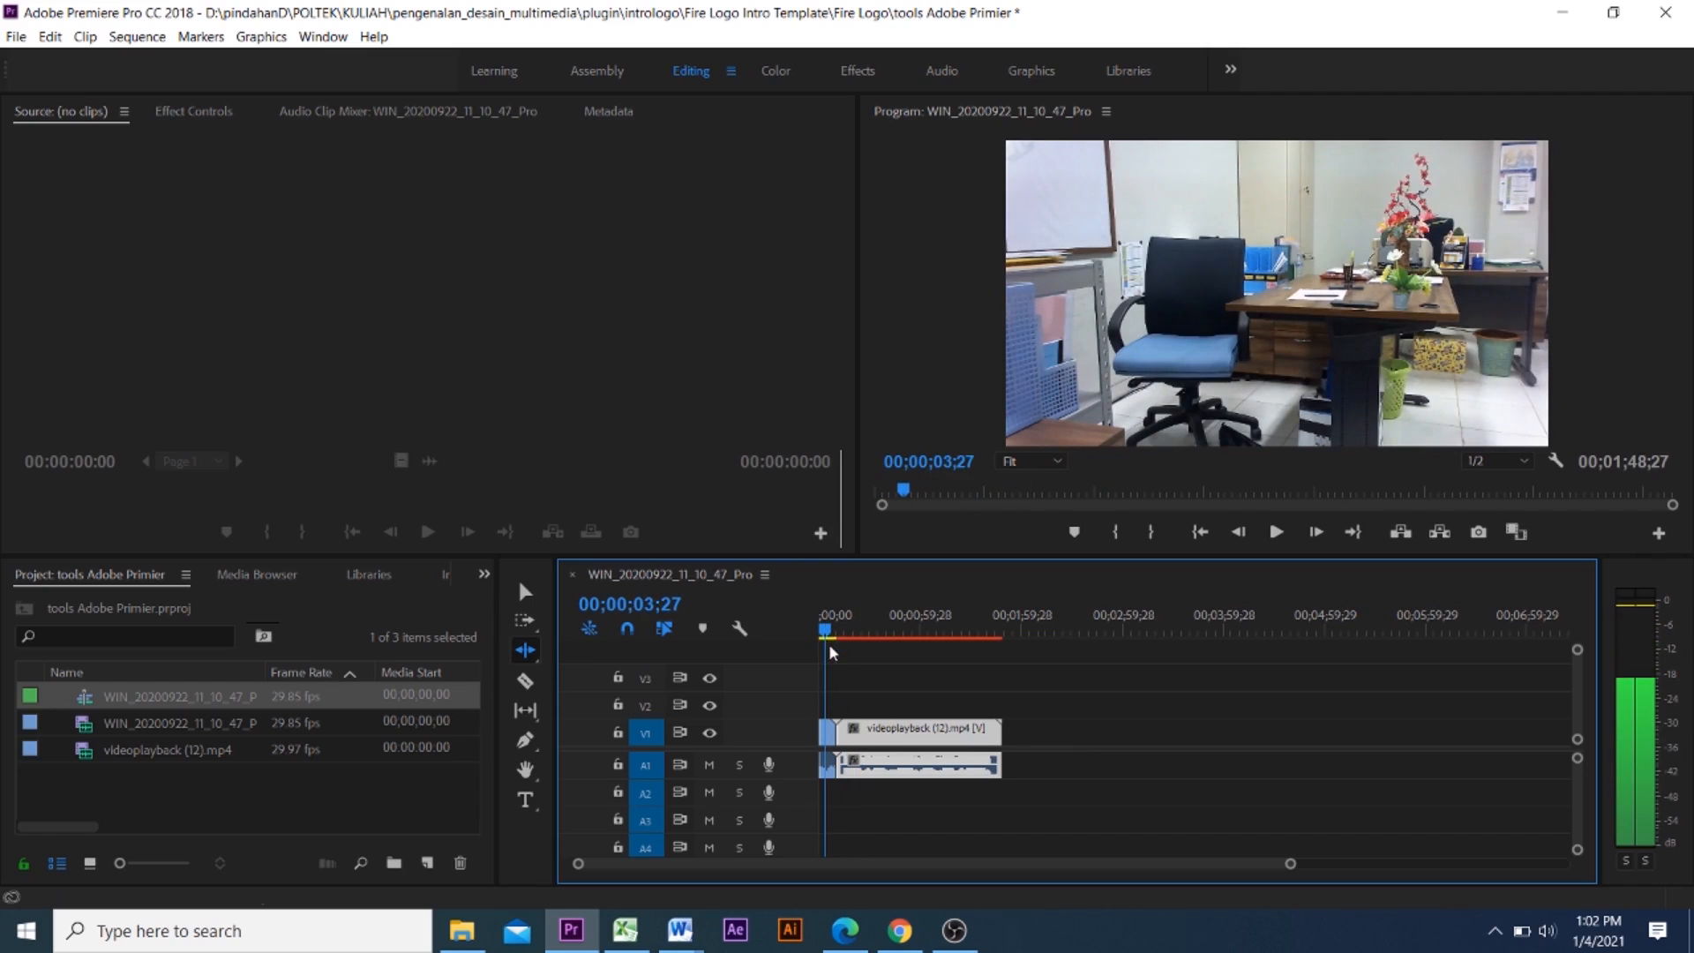
# Undo both ripple trims at the WIN_20200922_11_10_47_Pro clip's start and select each of the two clips with the Selection tool
pyautogui.hotkey('ctrl', 'z')
pyautogui.hotkey('ctrl', 'z')
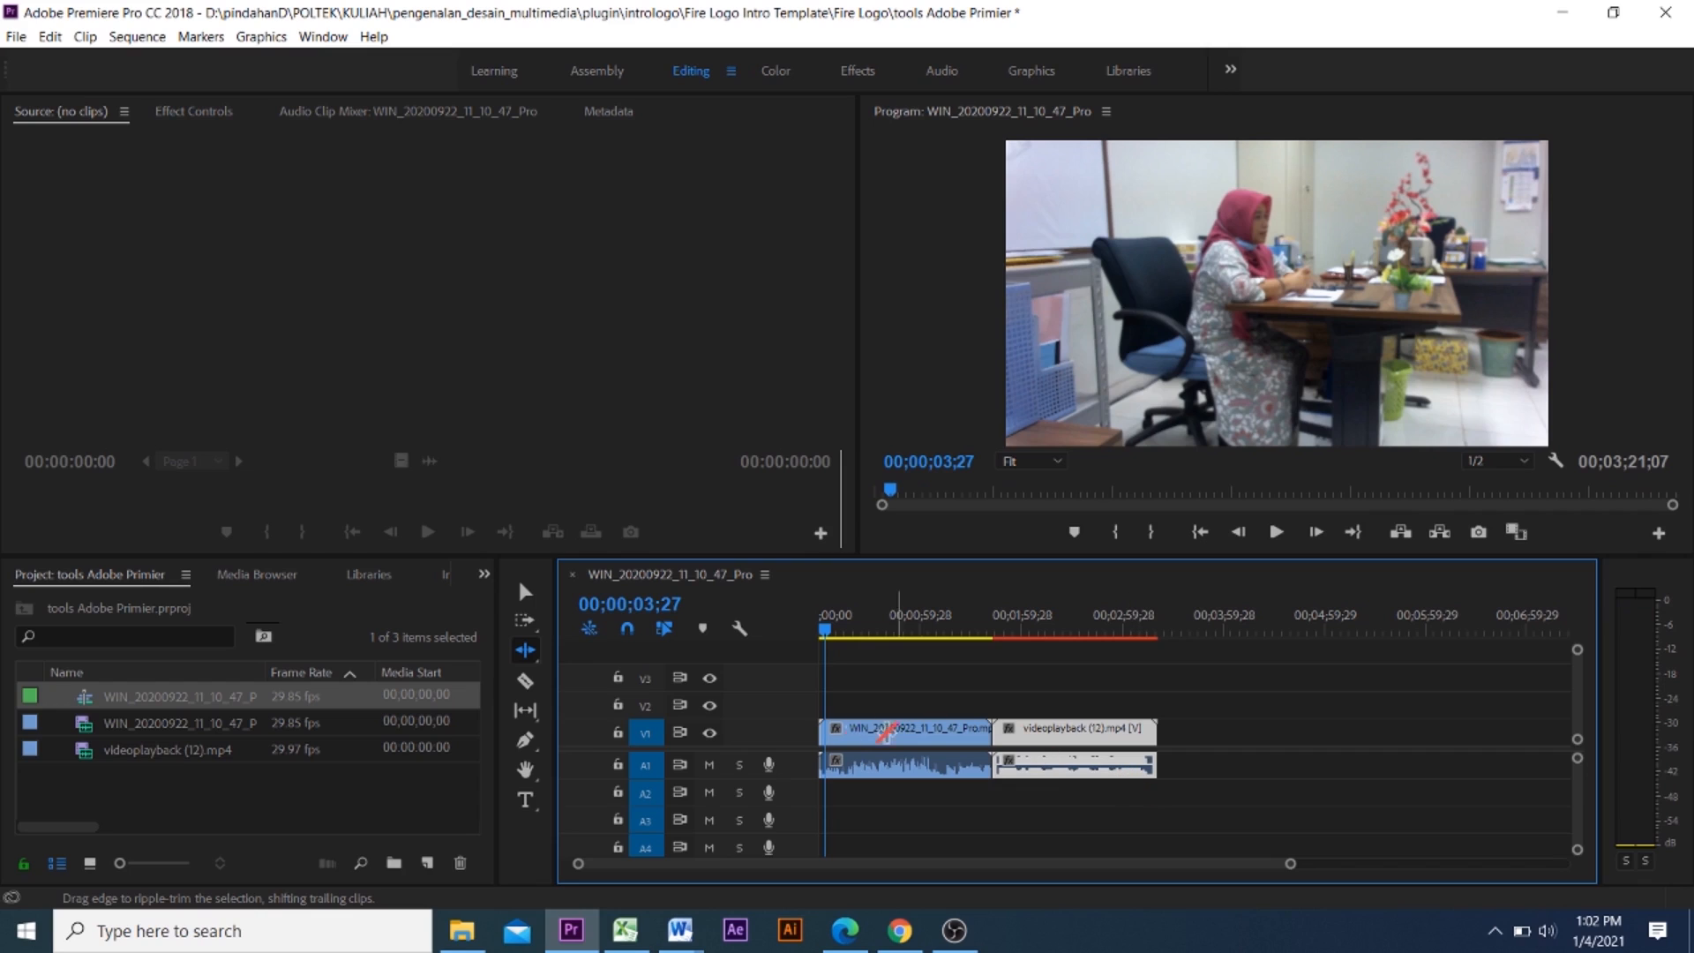
pyautogui.click(525, 591)
pyautogui.click(1034, 751)
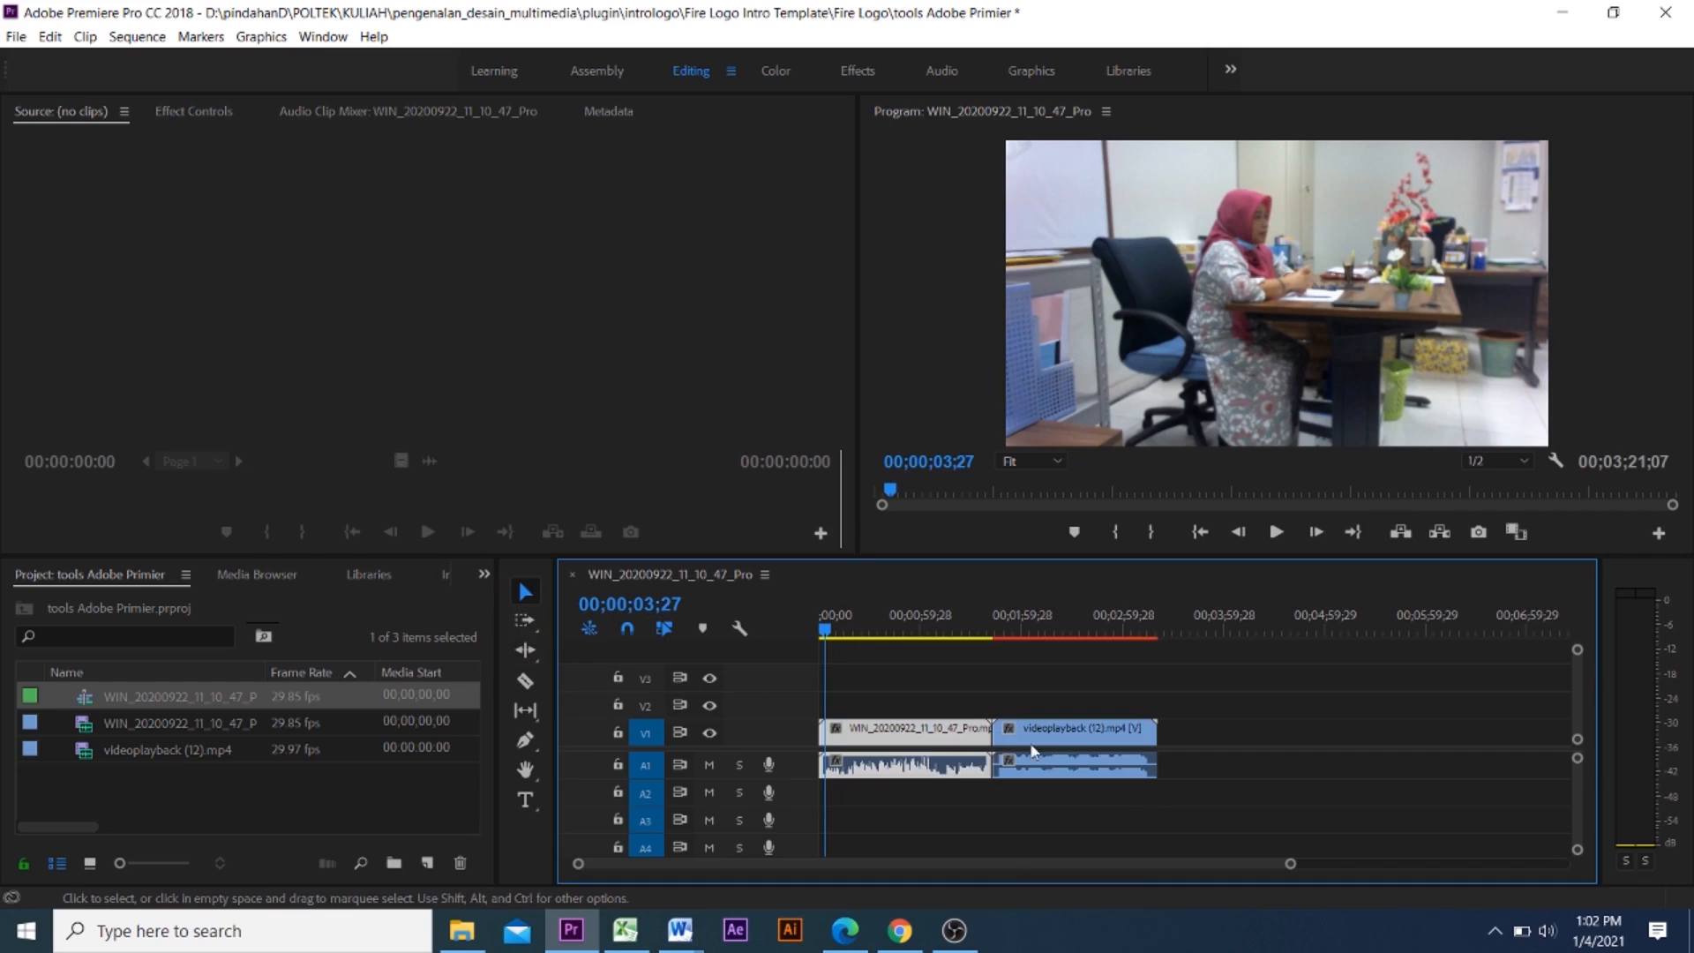
pyautogui.click(829, 764)
# Try trimming the WIN_20200922_11_10_47_Pro clip's start by about 57 seconds with Rolling Edit, and move both clips to the sequence start
pyautogui.click(525, 650)
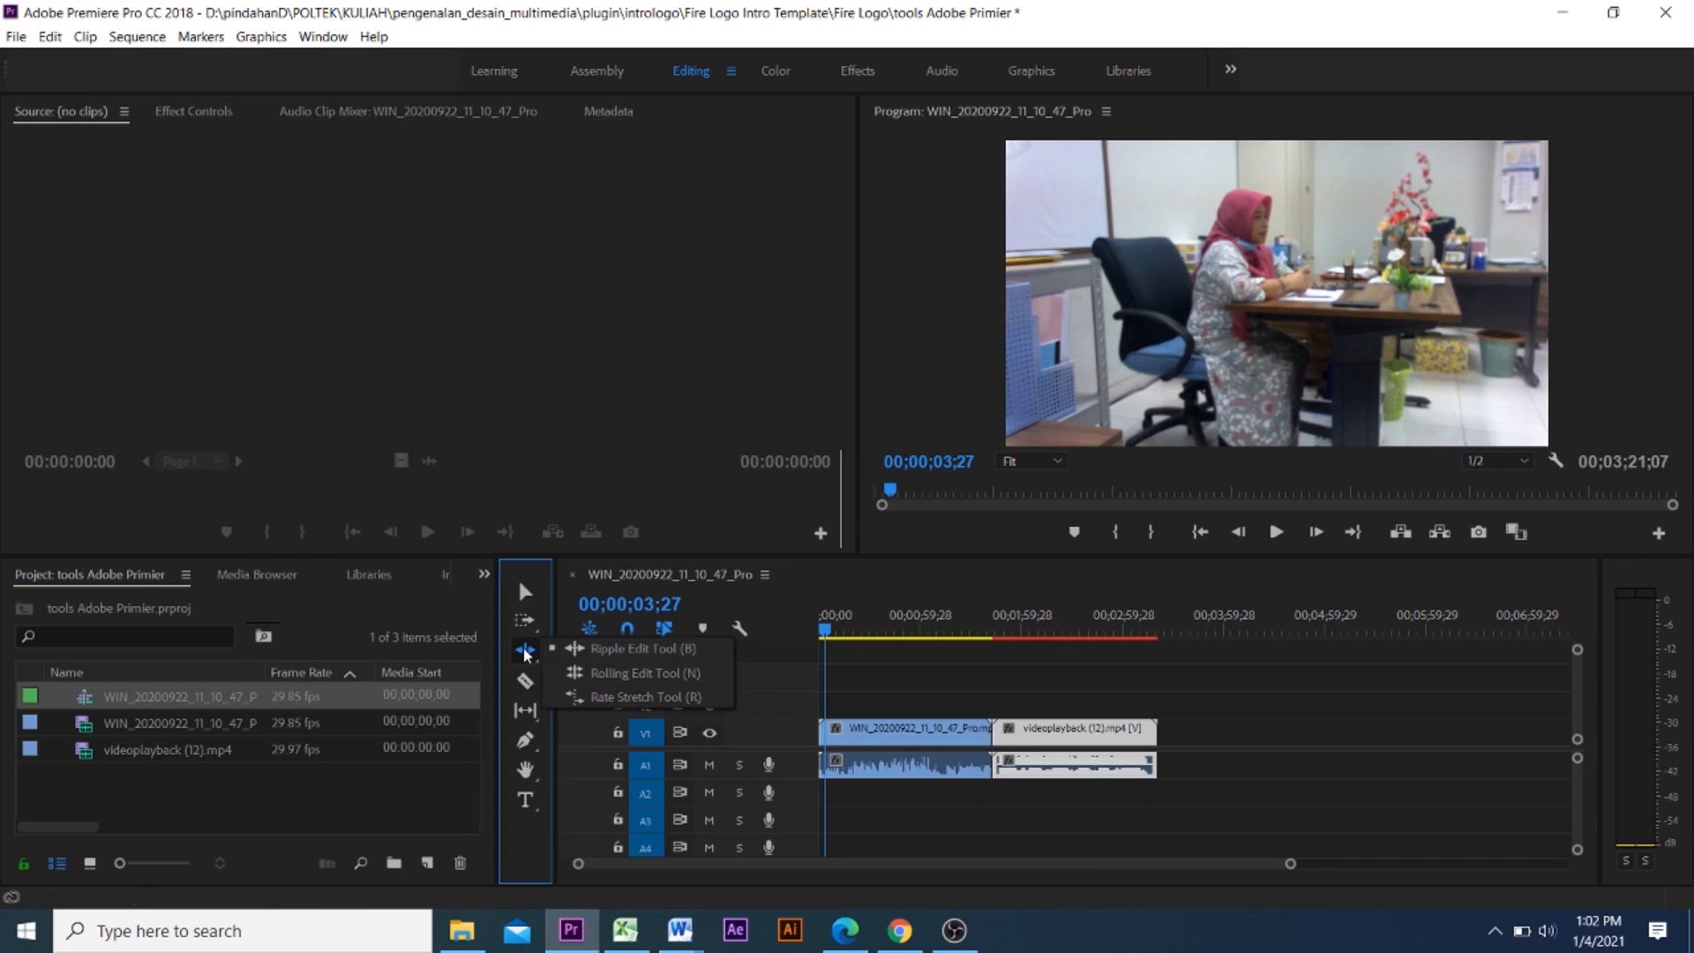
pyautogui.click(619, 673)
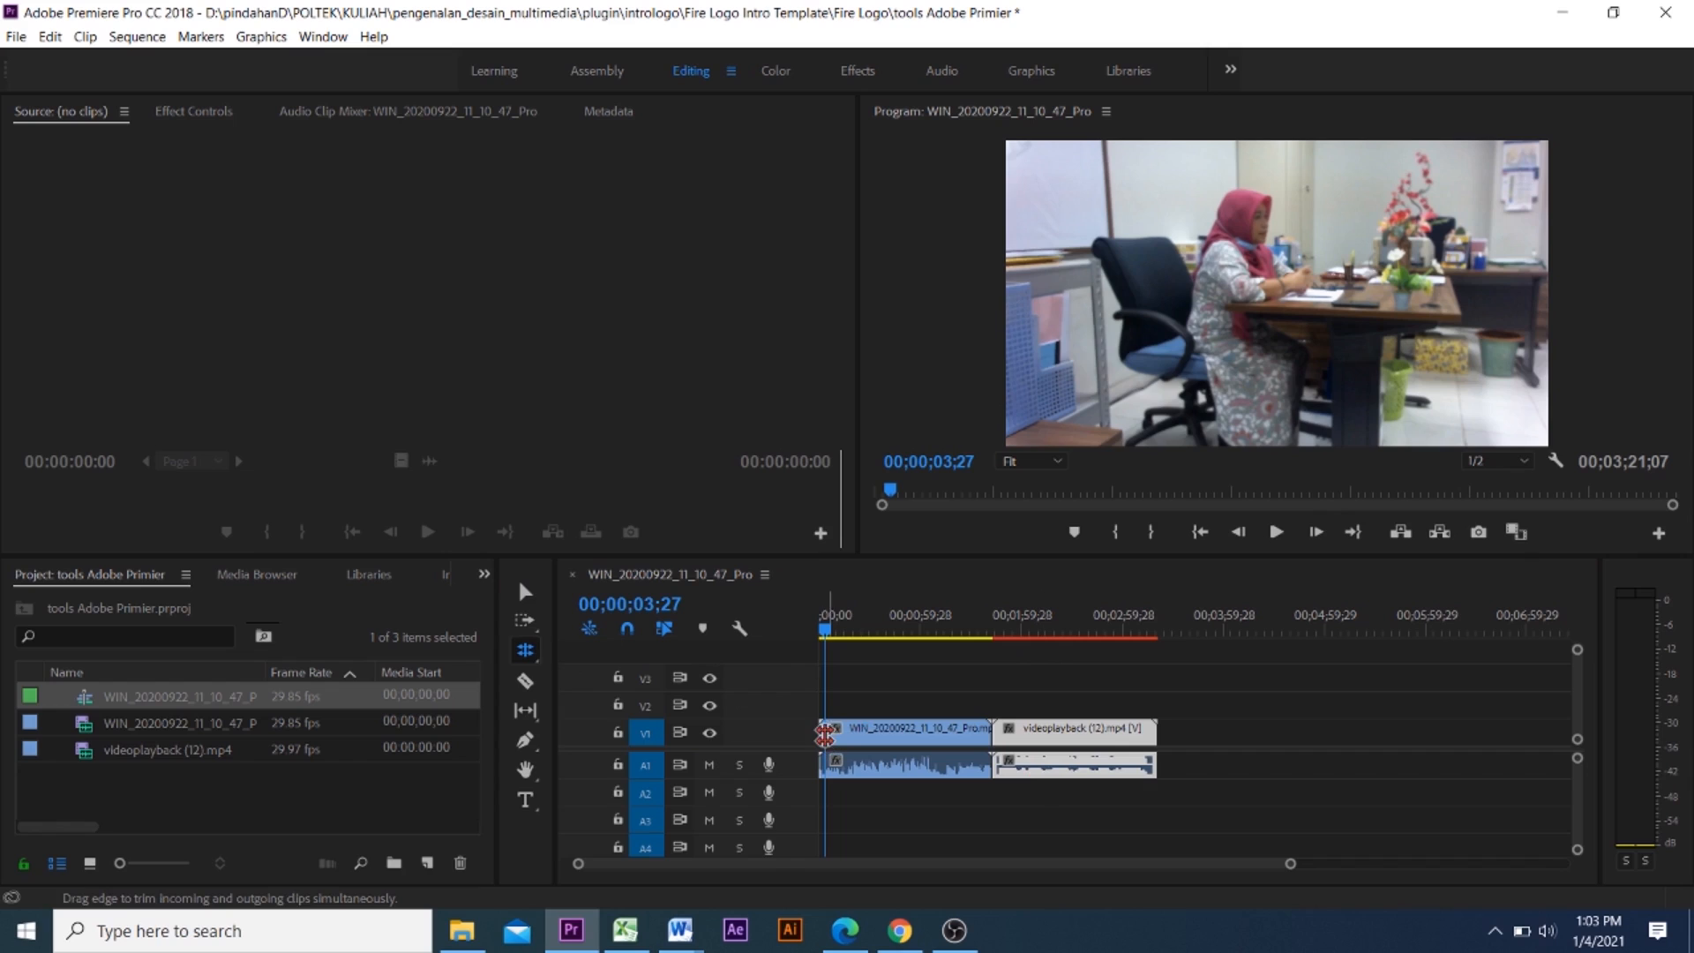
pyautogui.moveTo(824, 736); pyautogui.dragTo(919, 734)
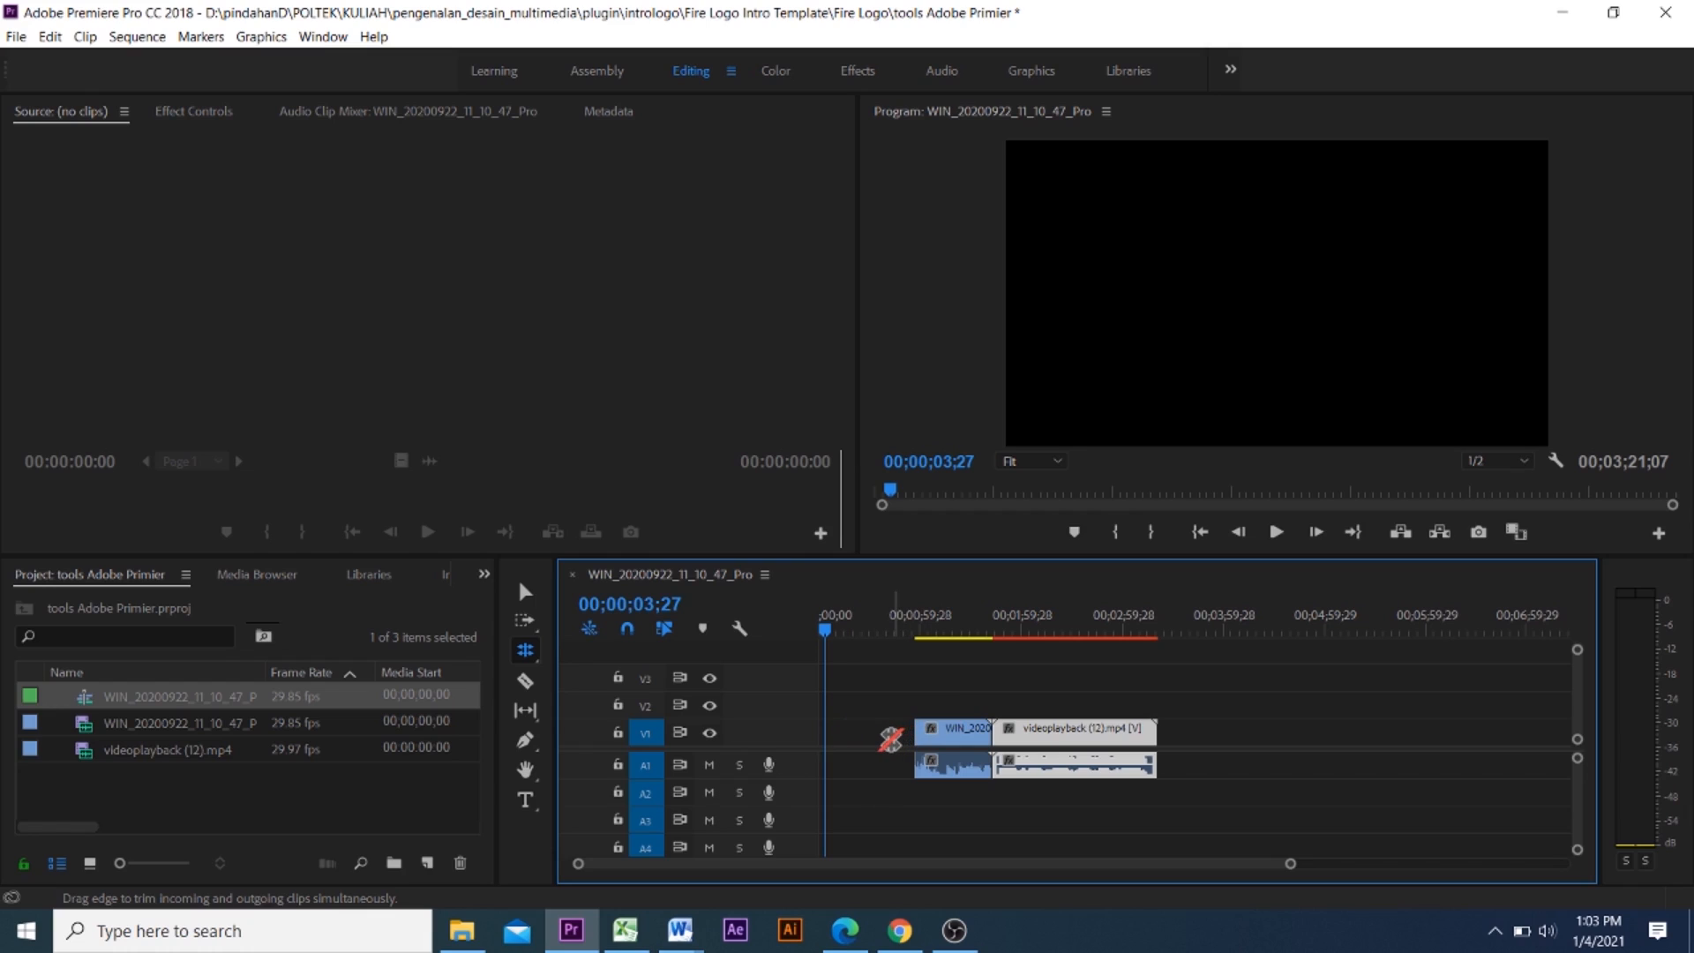
pyautogui.click(525, 593)
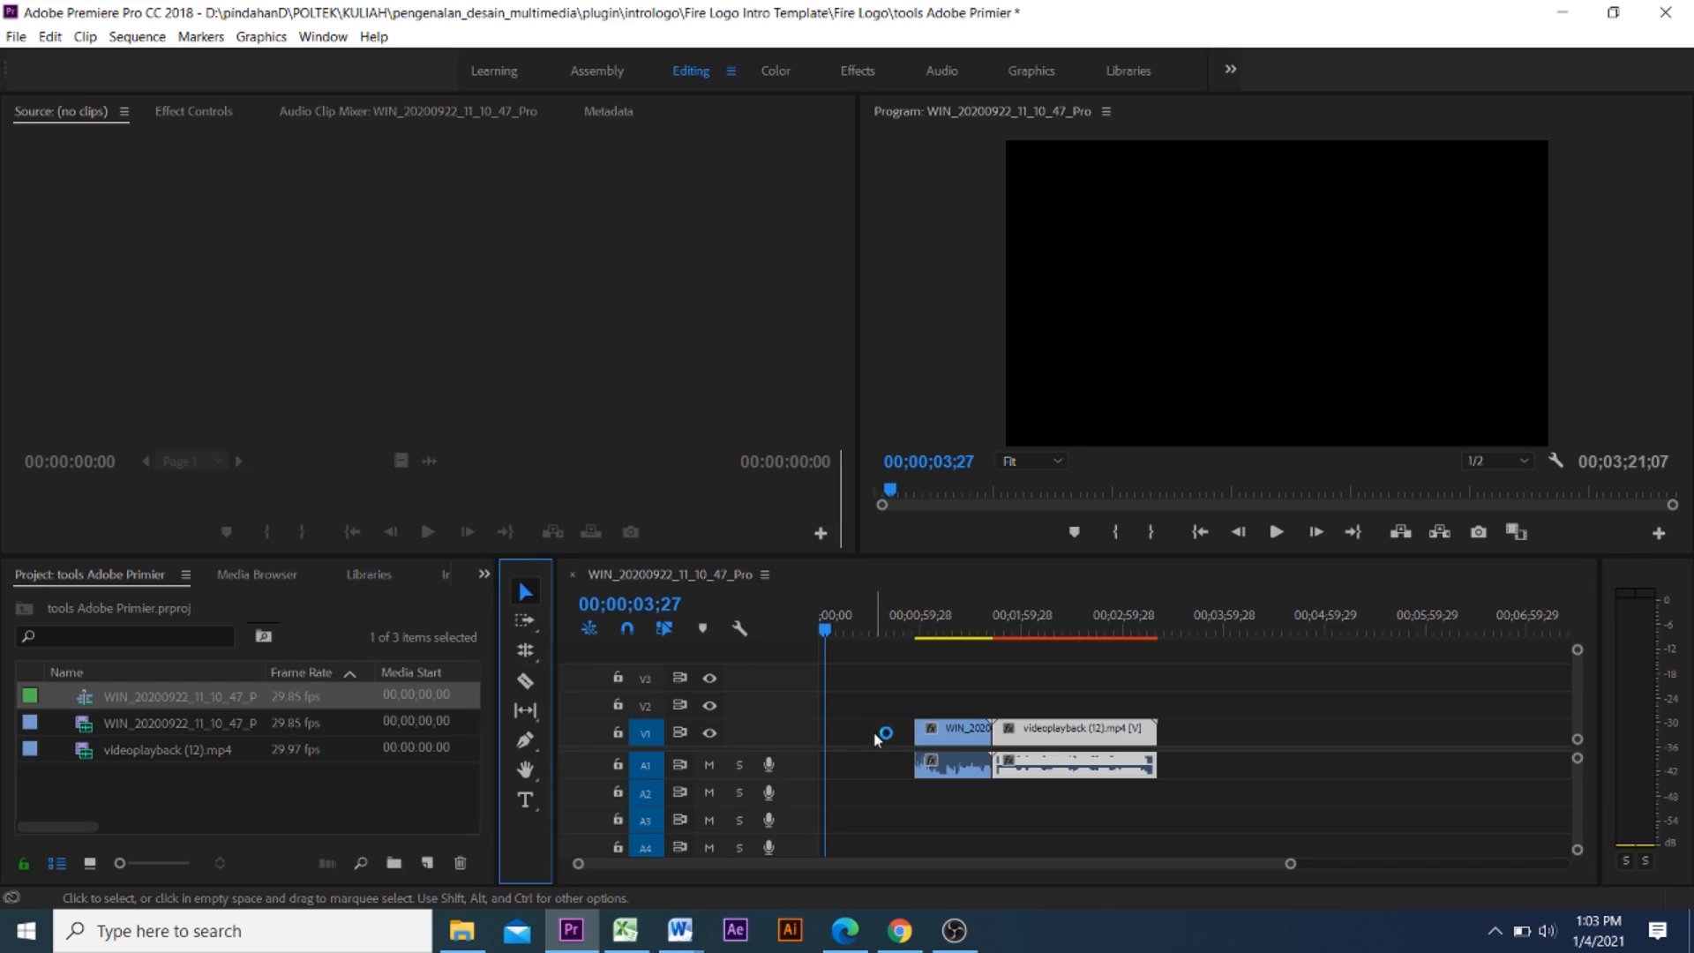
pyautogui.moveTo(1008, 744); pyautogui.dragTo(914, 745)
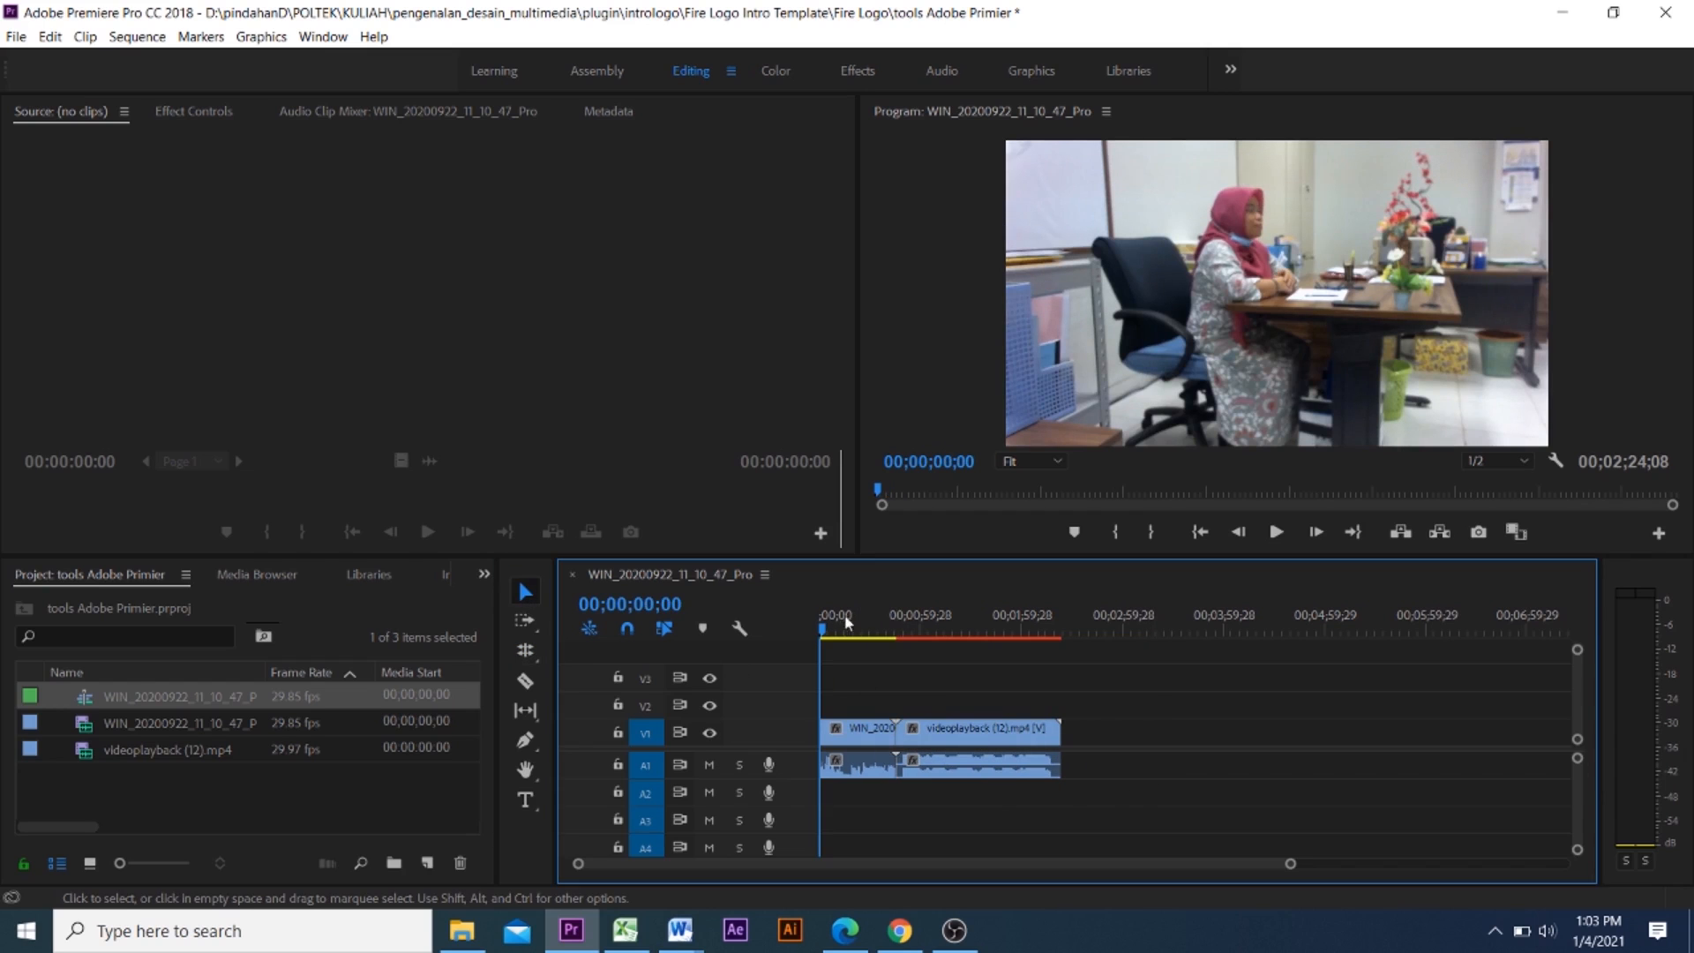
pyautogui.moveTo(829, 628)
pyautogui.mouseDown()
pyautogui.moveTo(873, 628)
pyautogui.moveTo(827, 628)
pyautogui.mouseUp()
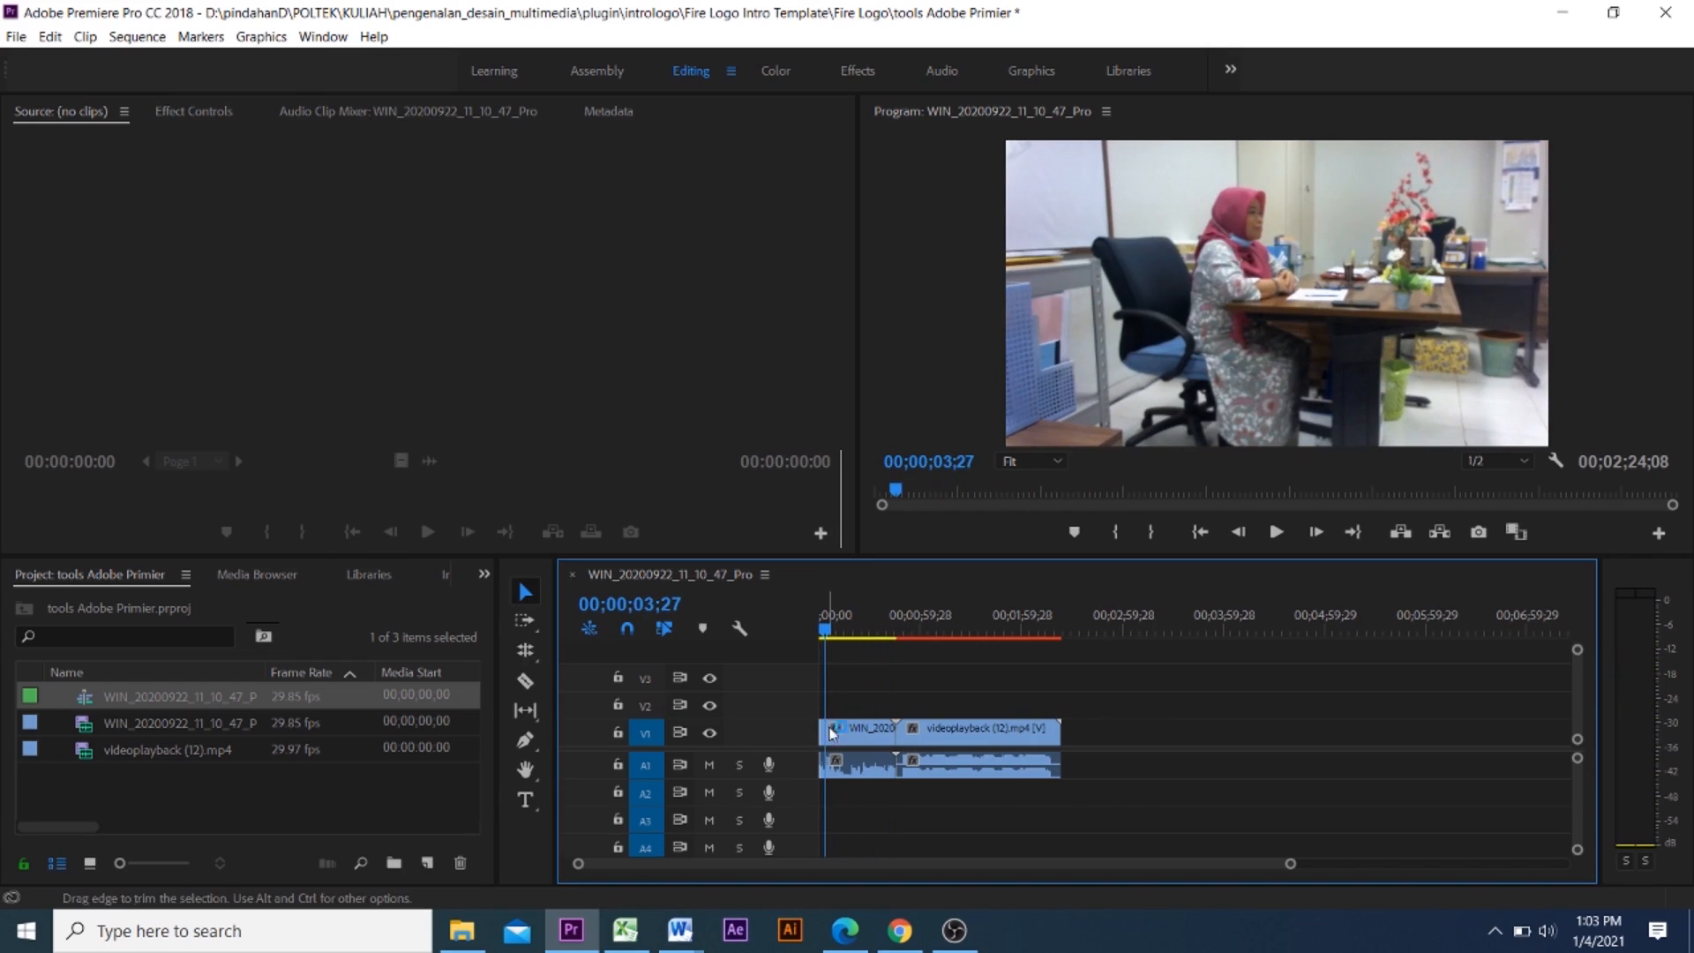
# Try trimming about 29 seconds more off the first clip's start with the Rolling Edit tool, and close the gap before it
pyautogui.click(526, 650)
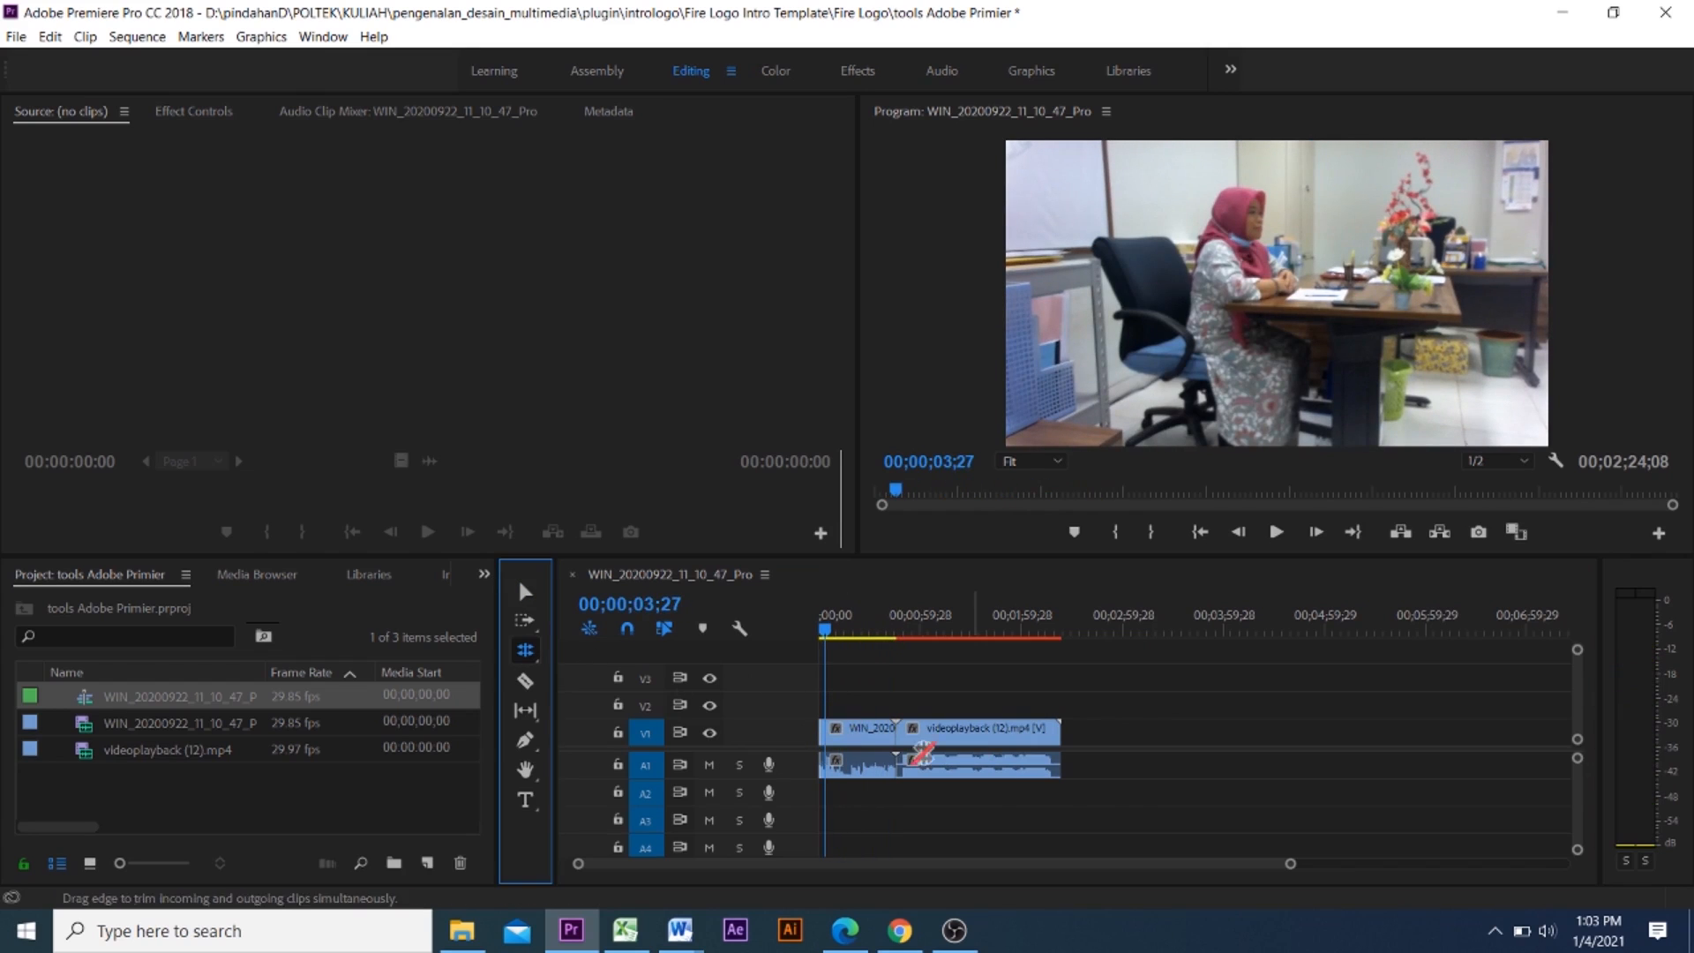
pyautogui.moveTo(893, 728)
pyautogui.mouseDown()
pyautogui.moveTo(824, 736)
pyautogui.moveTo(866, 735)
pyautogui.mouseUp()
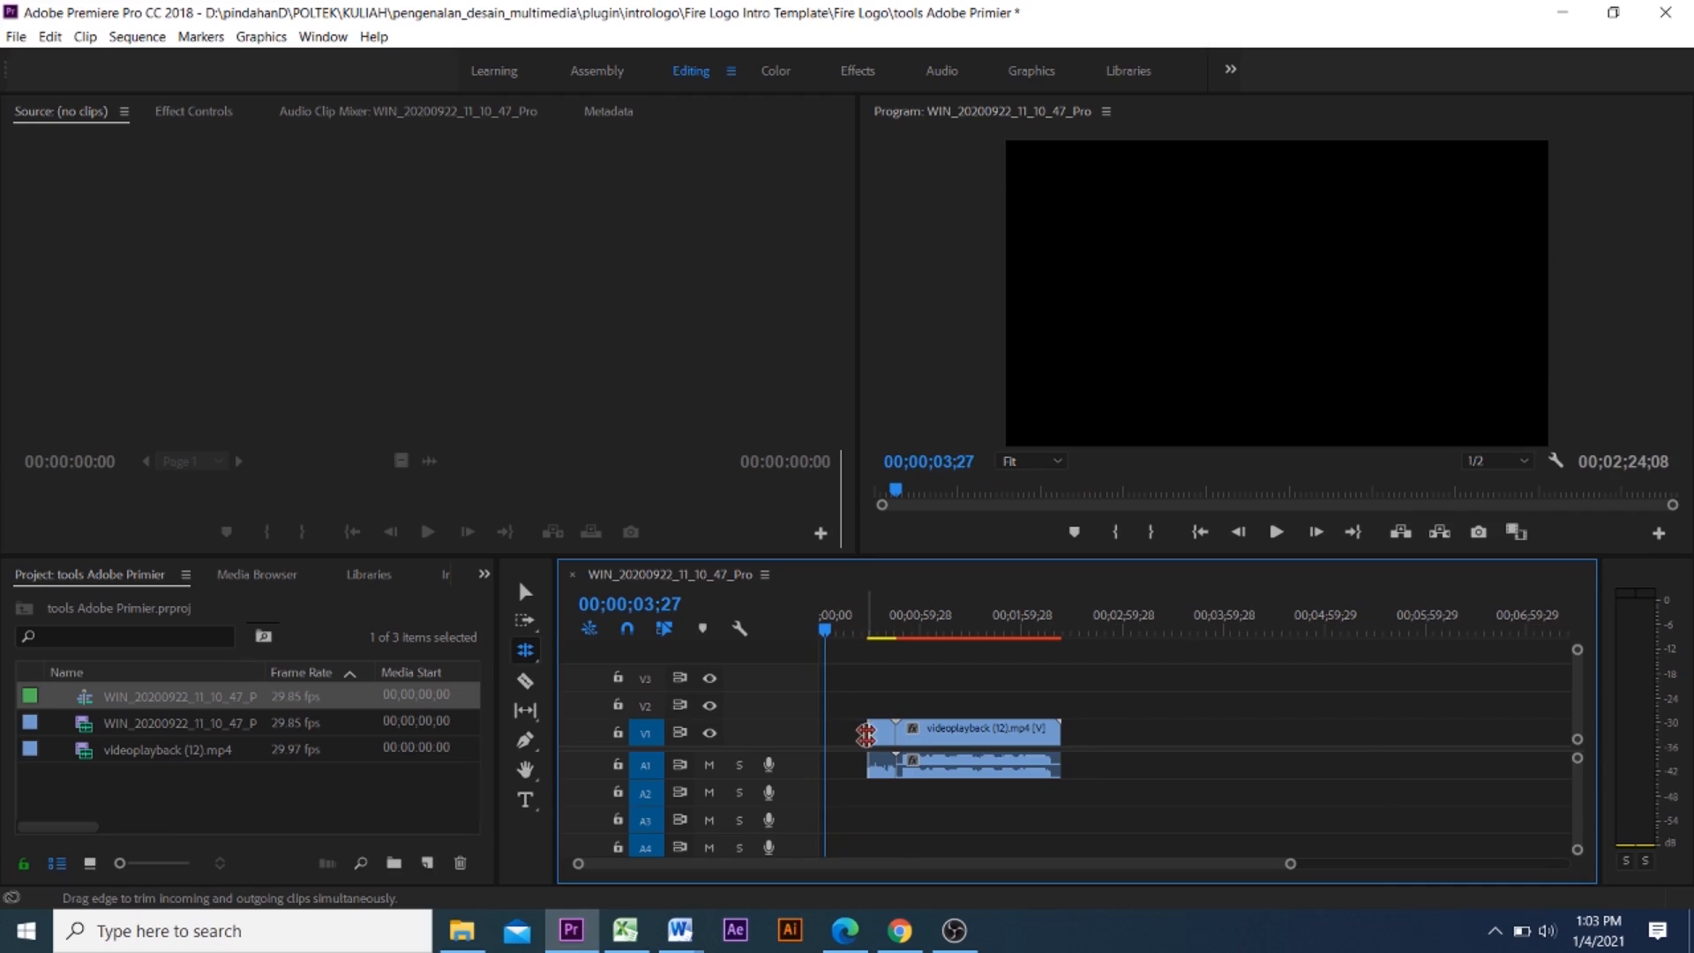
pyautogui.moveTo(827, 637)
pyautogui.mouseDown()
pyautogui.moveTo(881, 644)
pyautogui.moveTo(841, 644)
pyautogui.mouseUp()
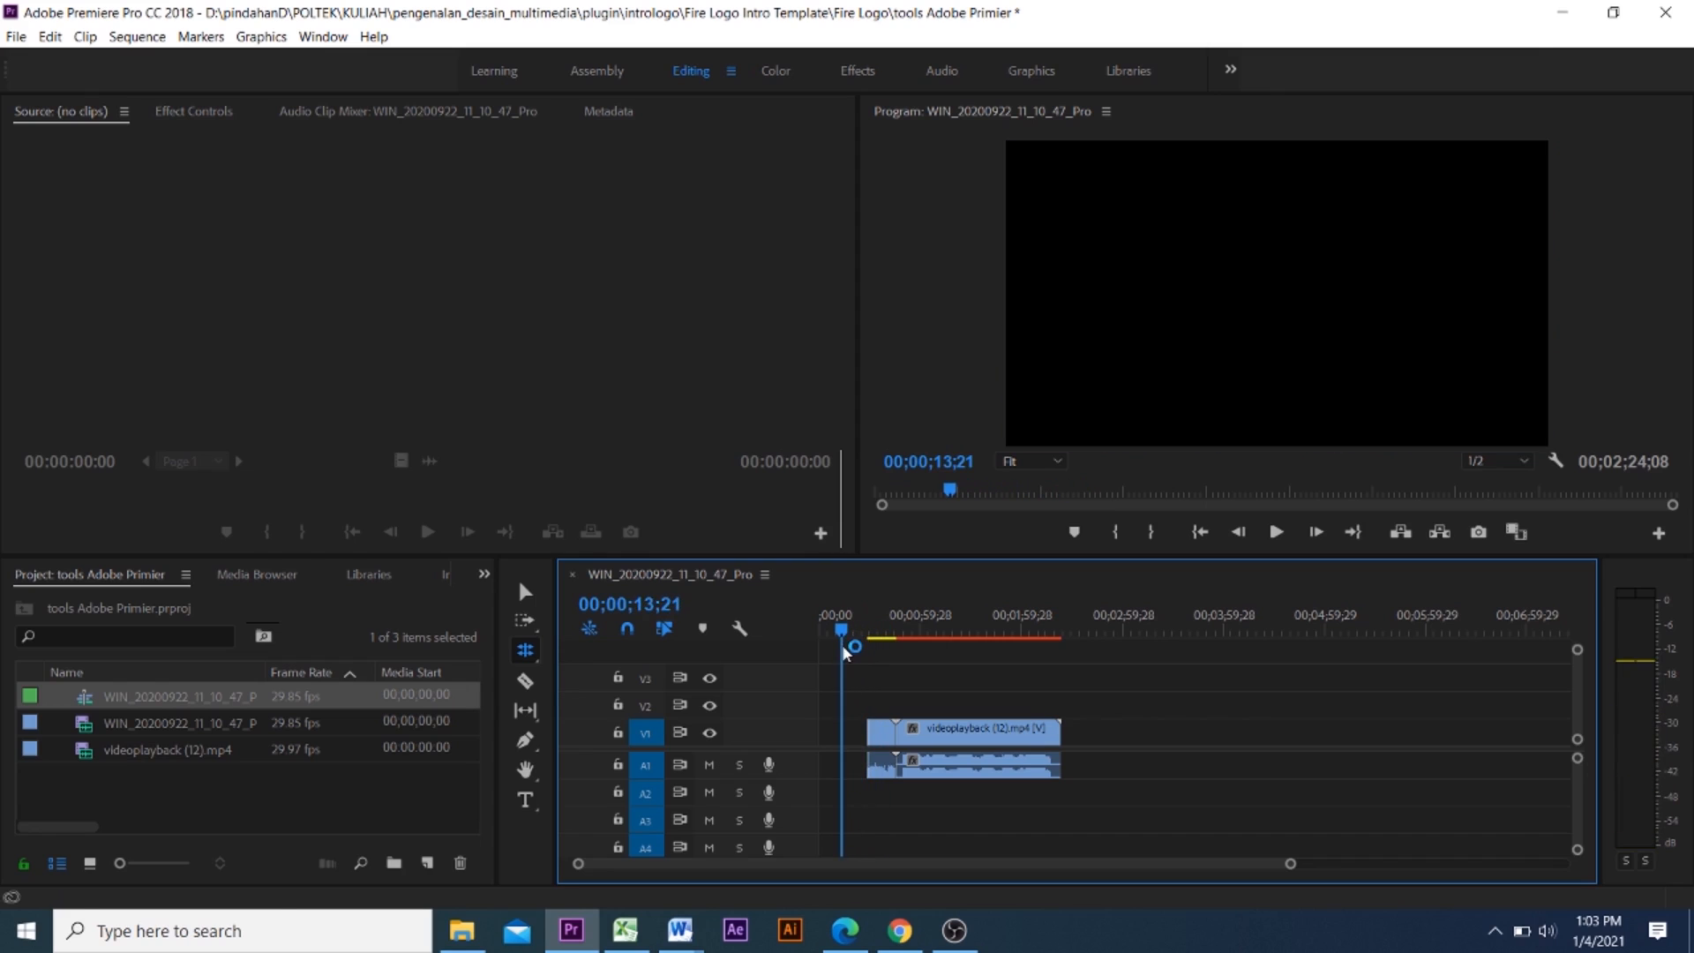
pyautogui.press('v')
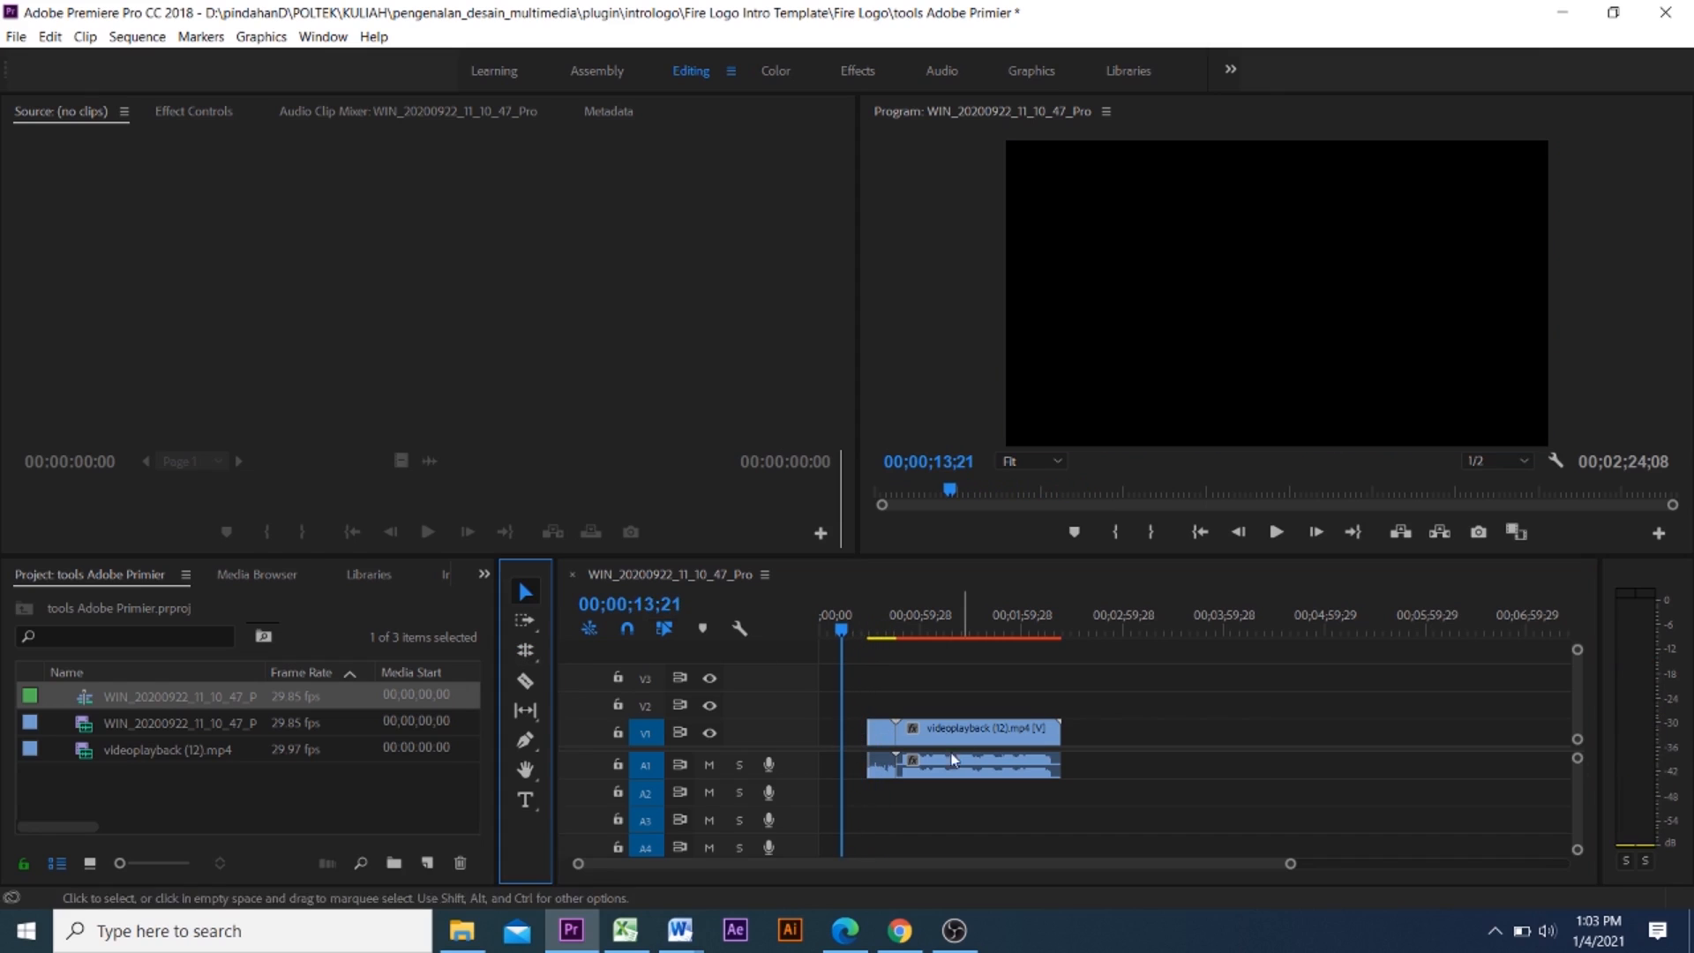
pyautogui.rightClick(854, 734)
pyautogui.click(873, 741)
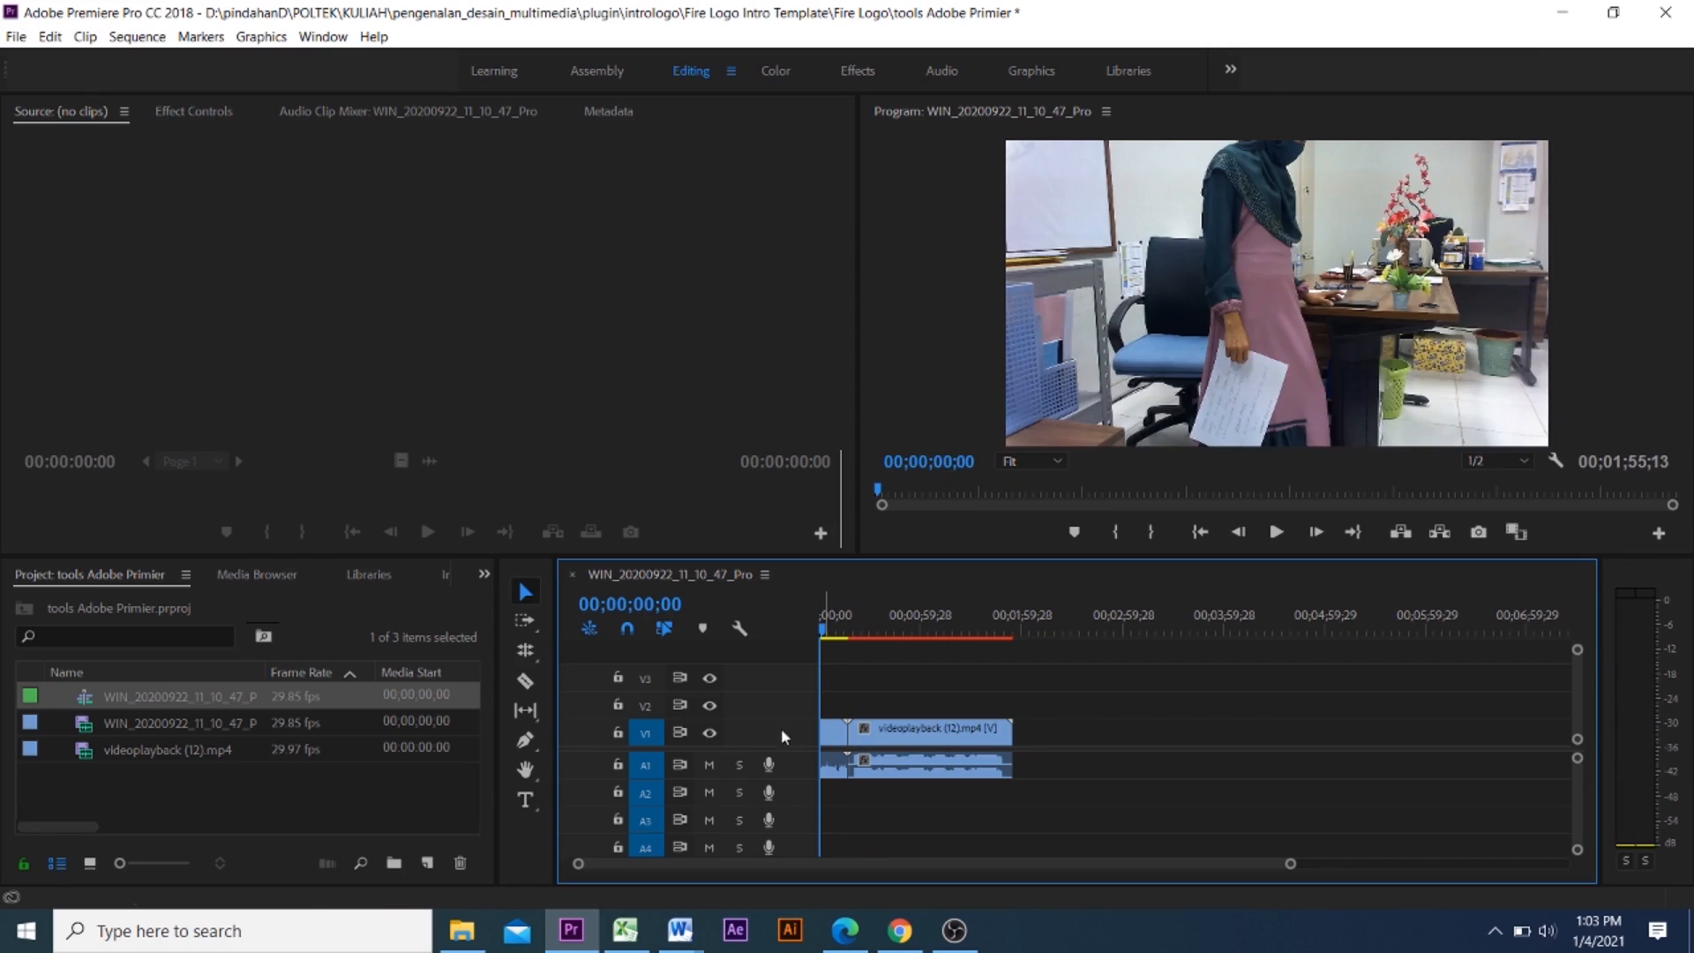
# Undo the rolling-edit trims and gap closures on the two clips
pyautogui.moveTo(527, 650); pyautogui.dragTo(587, 696)
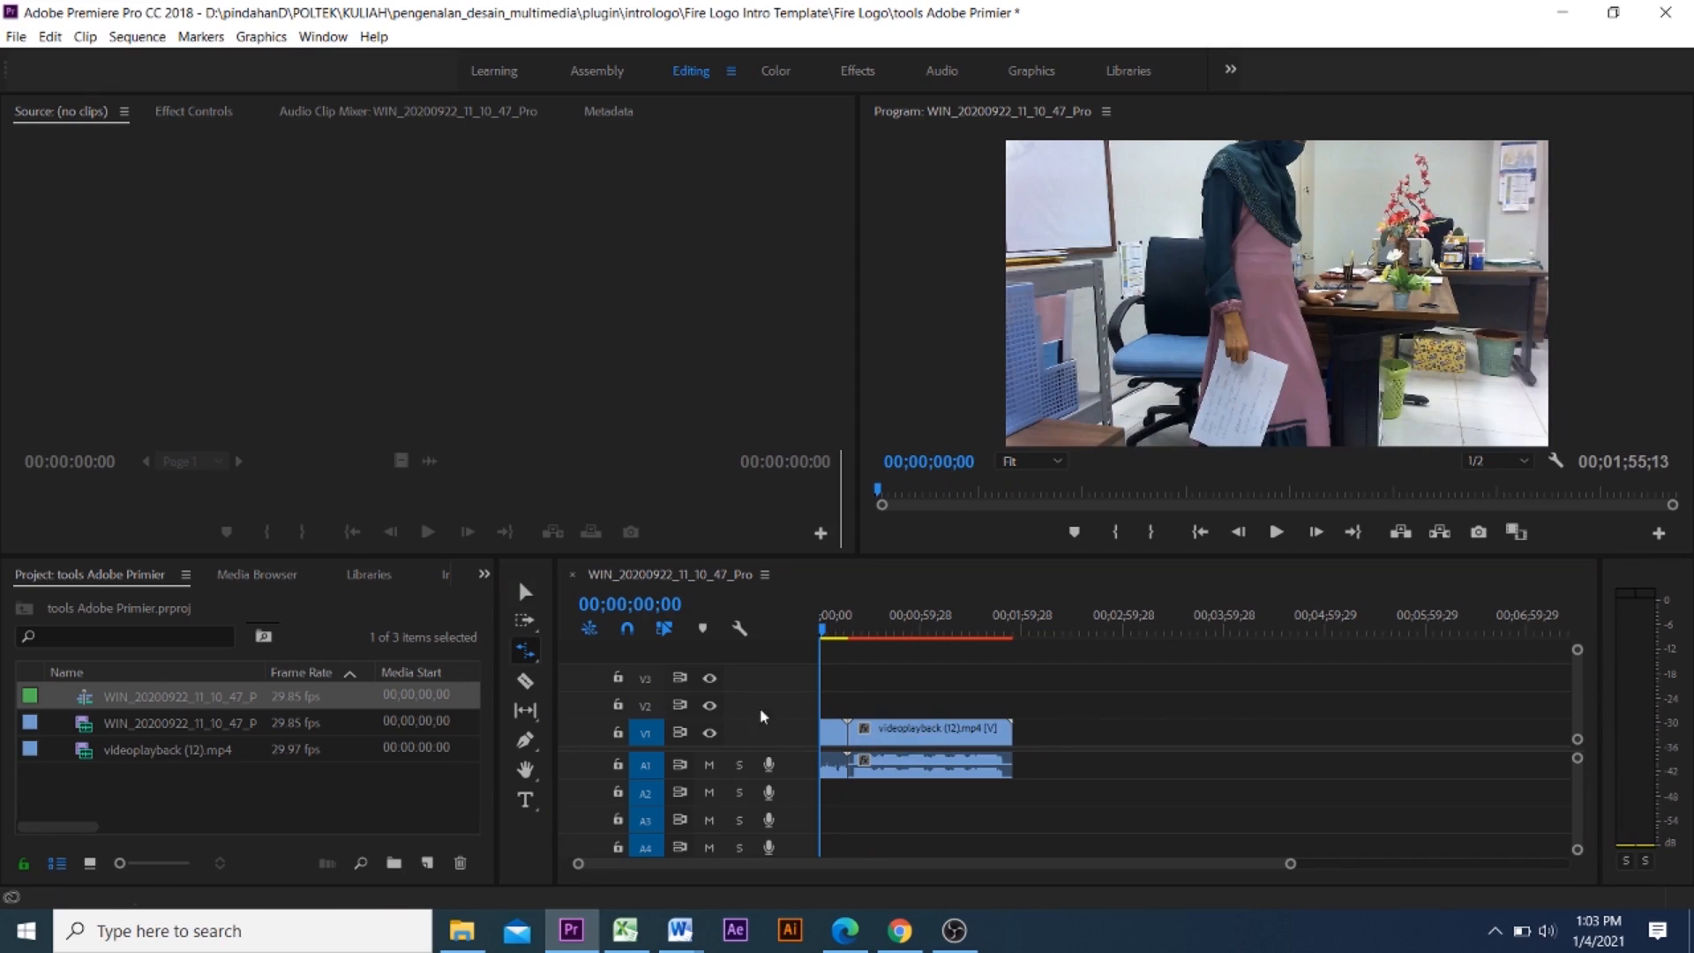
pyautogui.hotkey('ctrl', 'z')
pyautogui.hotkey('ctrl', 'z')
pyautogui.hotkey('ctrl', 'z')
pyautogui.hotkey('ctrl', 'z')
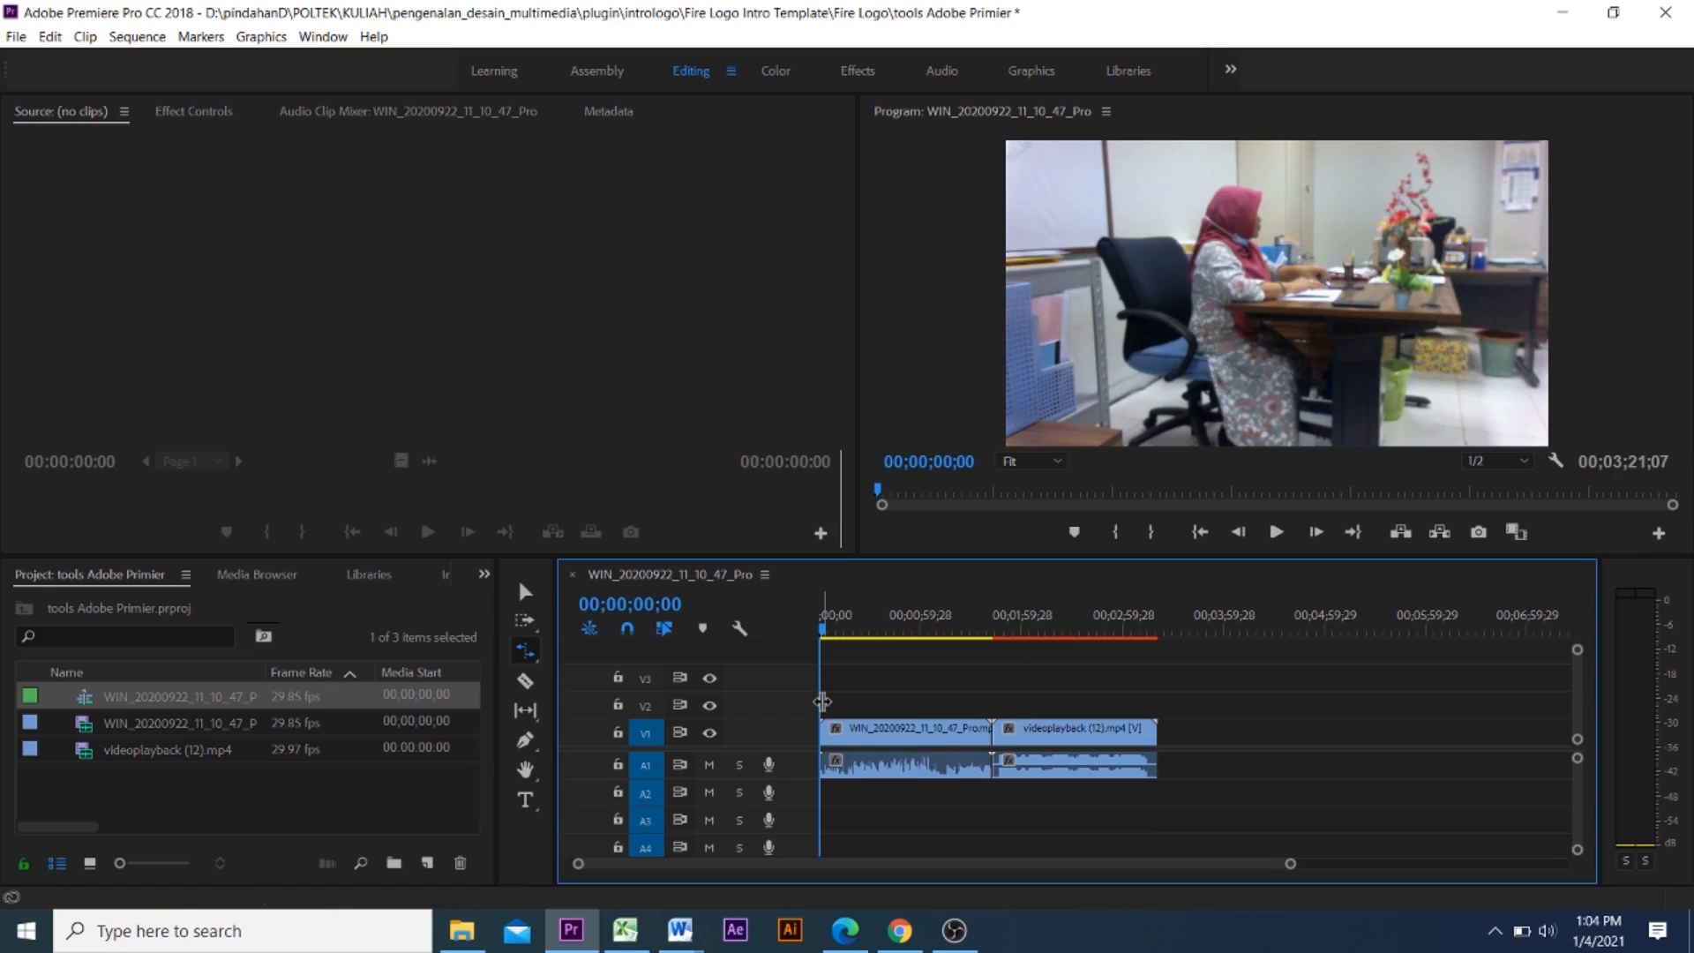
# Try rate-stretching the end of the WIN_20200922_11_10_47_Pro clip out to 69.9% speed, and play the sequence to check it
pyautogui.click(522, 654)
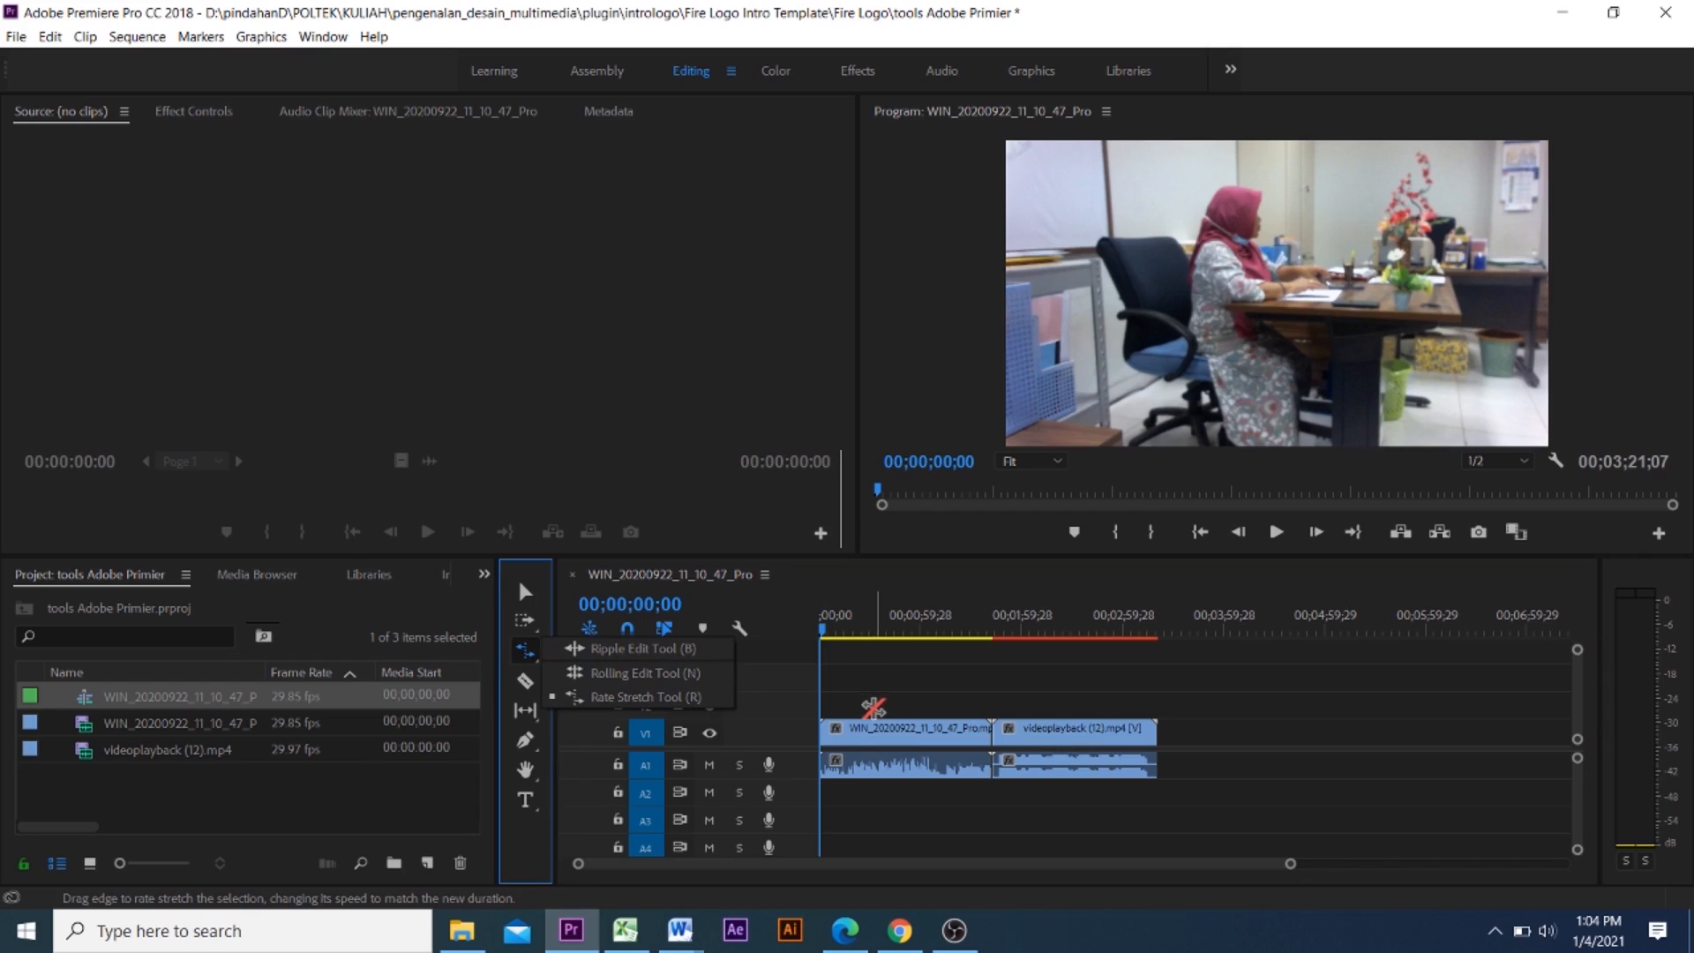
pyautogui.click(617, 697)
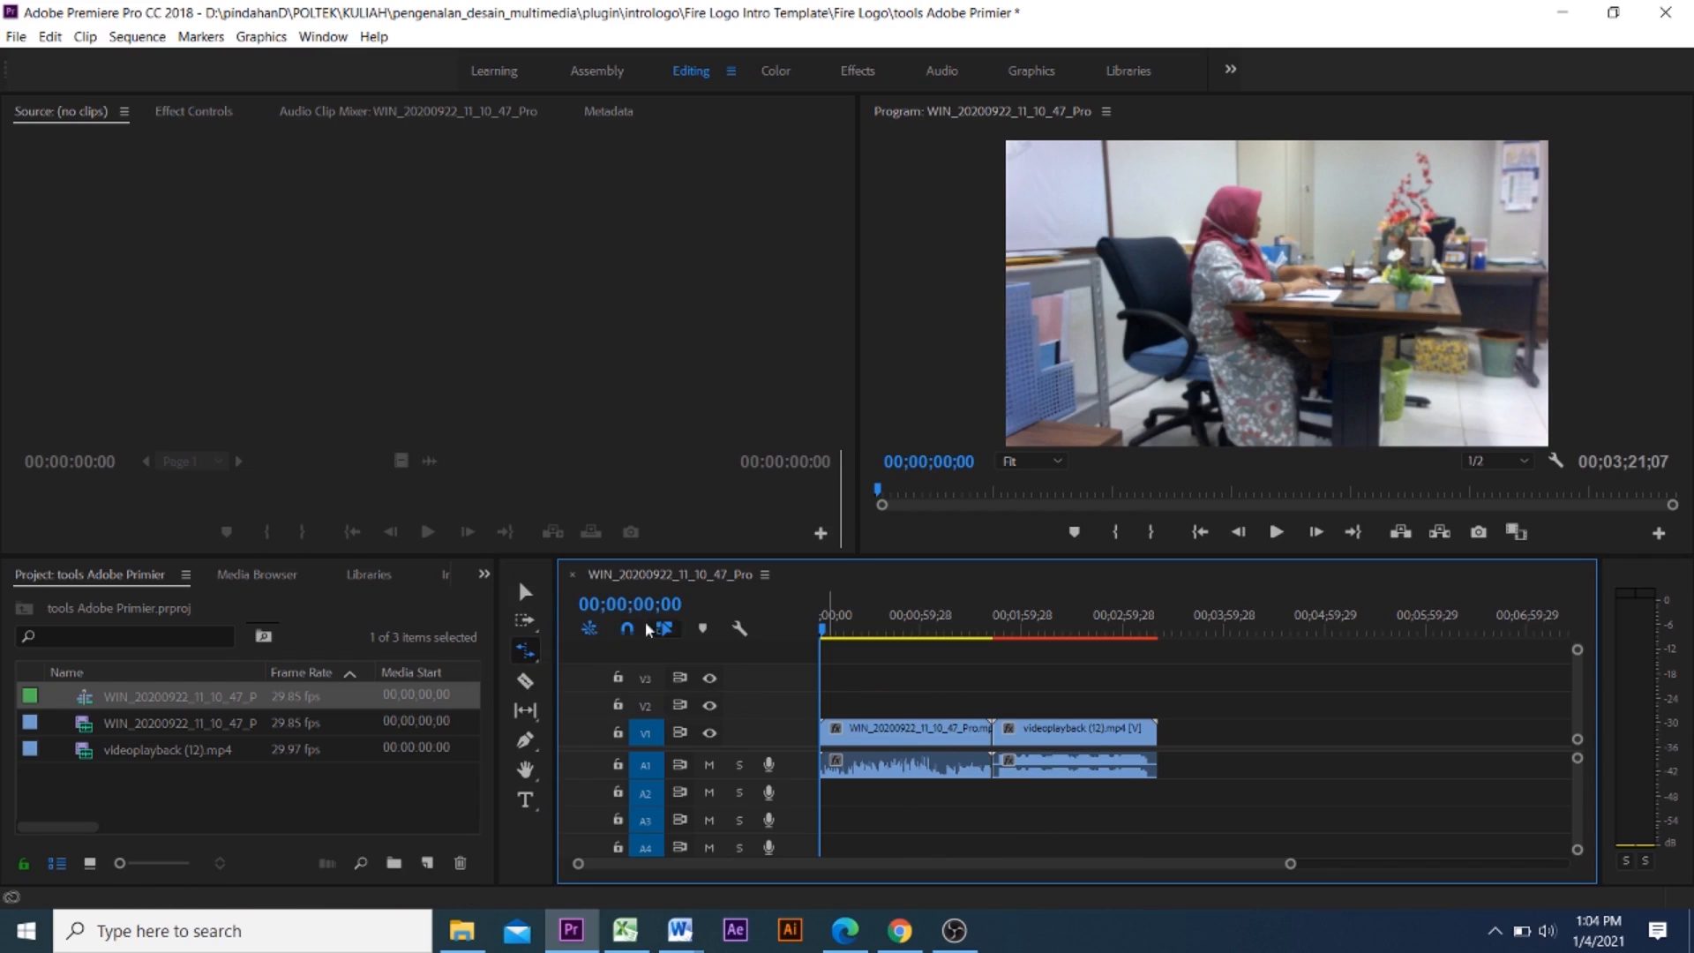
pyautogui.click(818, 724)
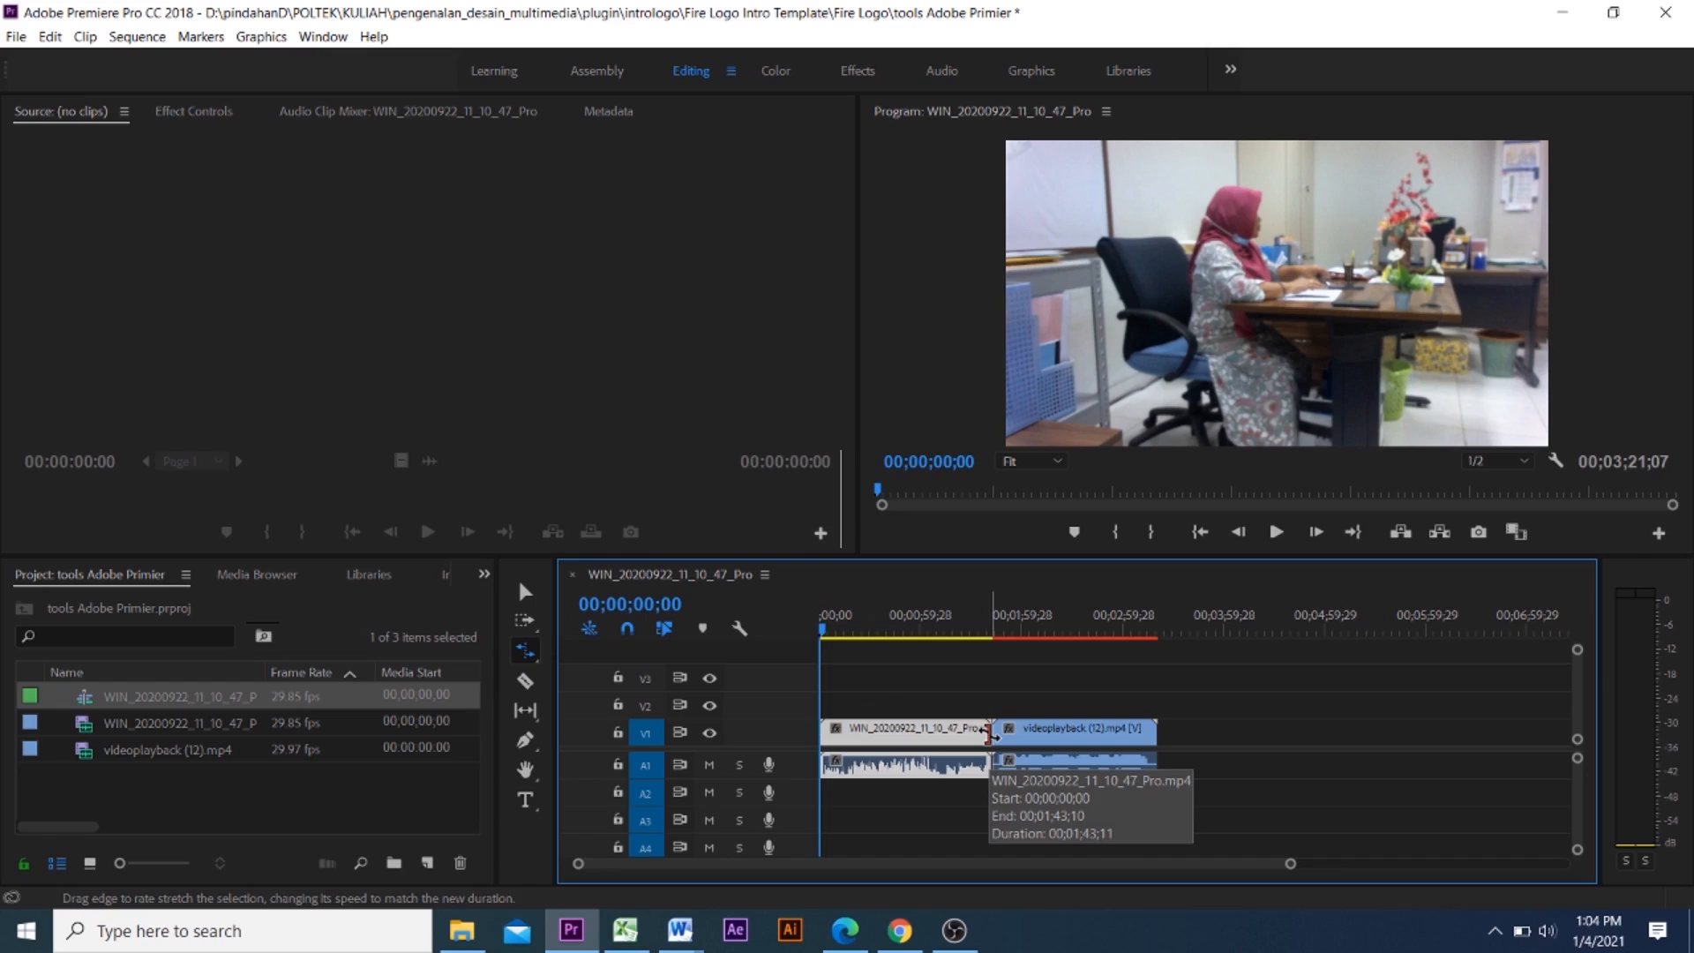
pyautogui.moveTo(988, 732); pyautogui.dragTo(855, 738)
pyautogui.press('space')
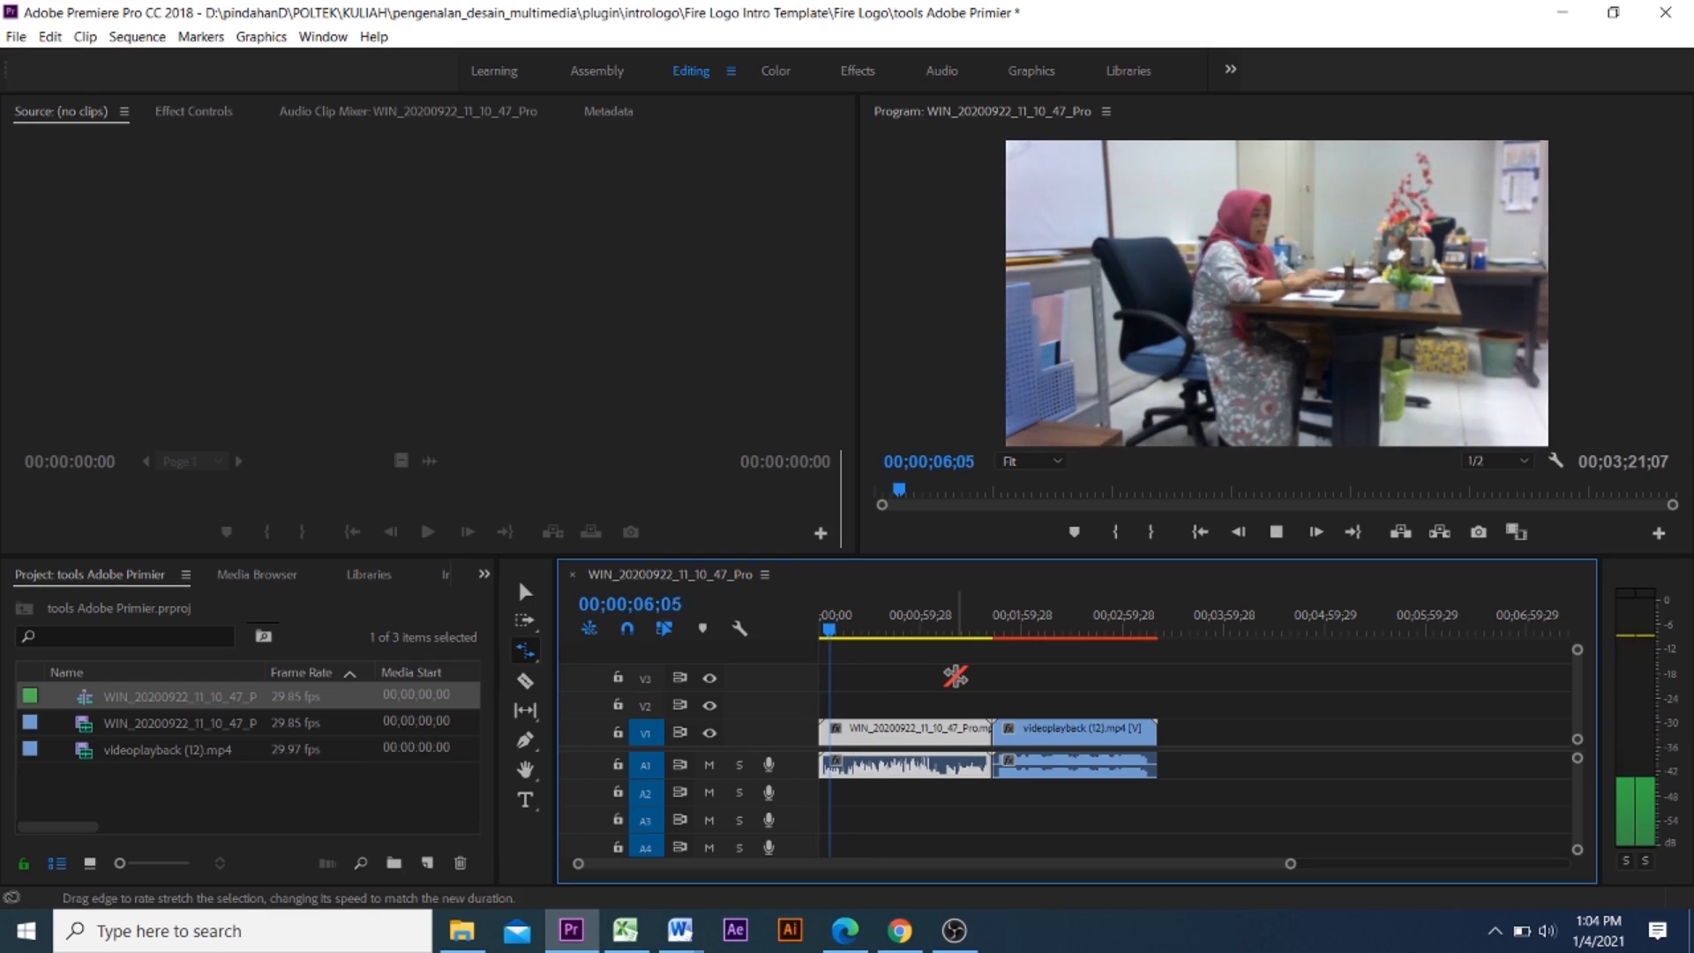
pyautogui.moveTo(991, 730); pyautogui.dragTo(1068, 732)
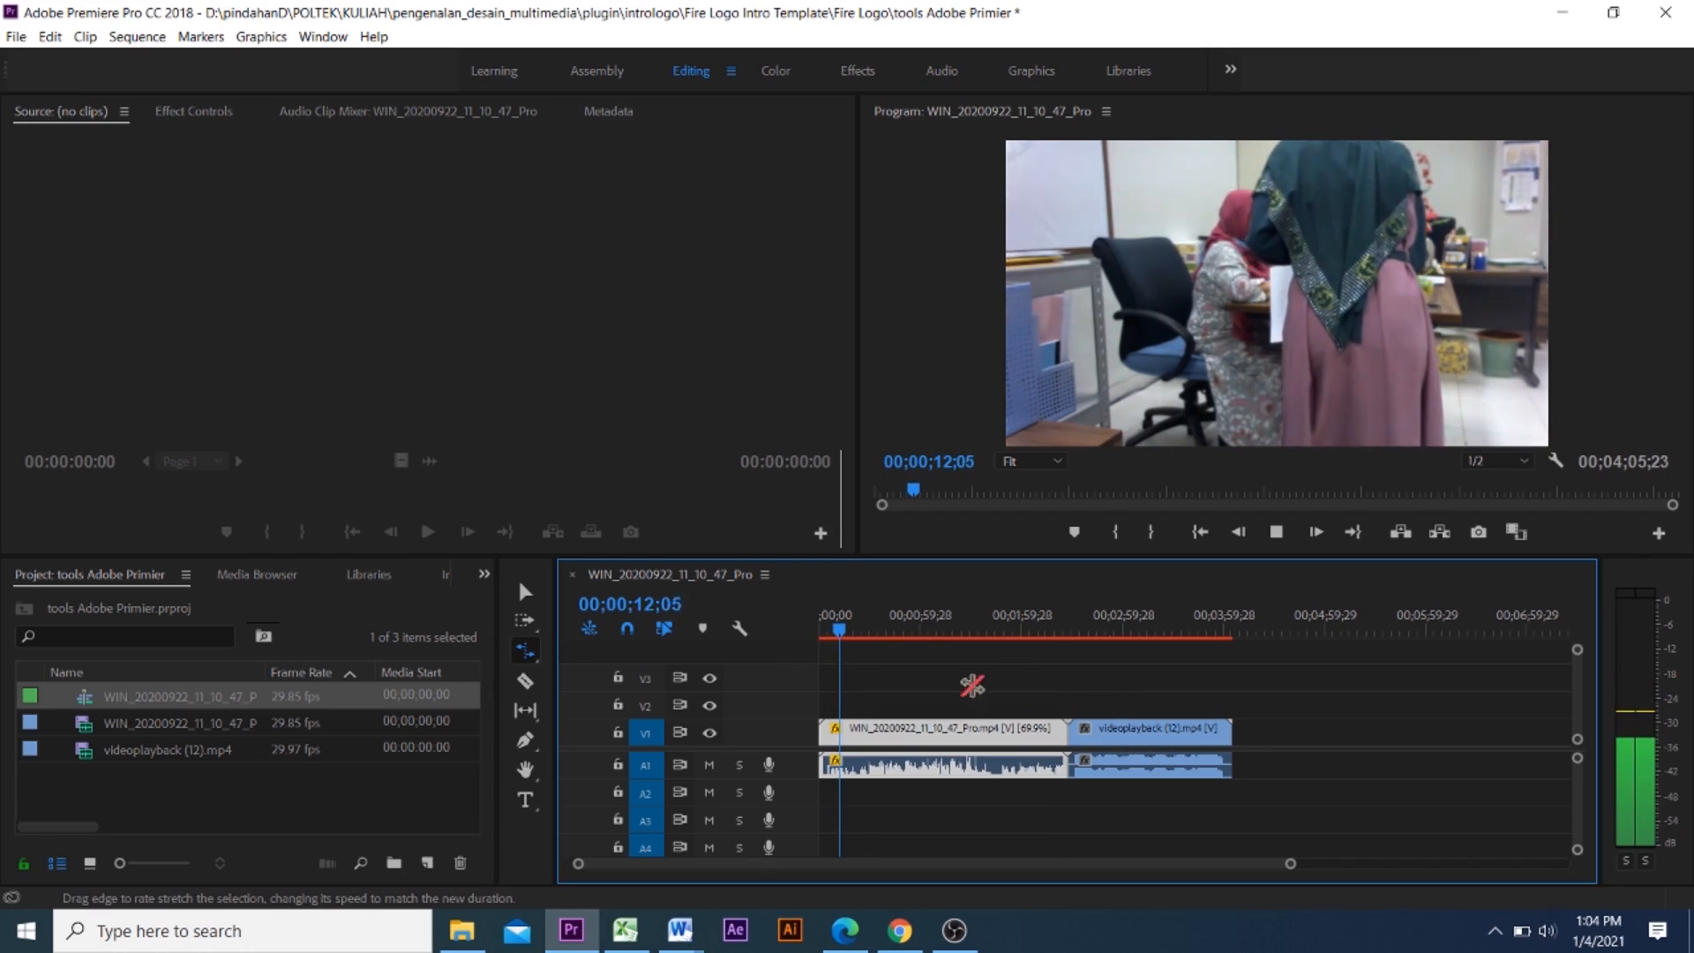
pyautogui.press('space')
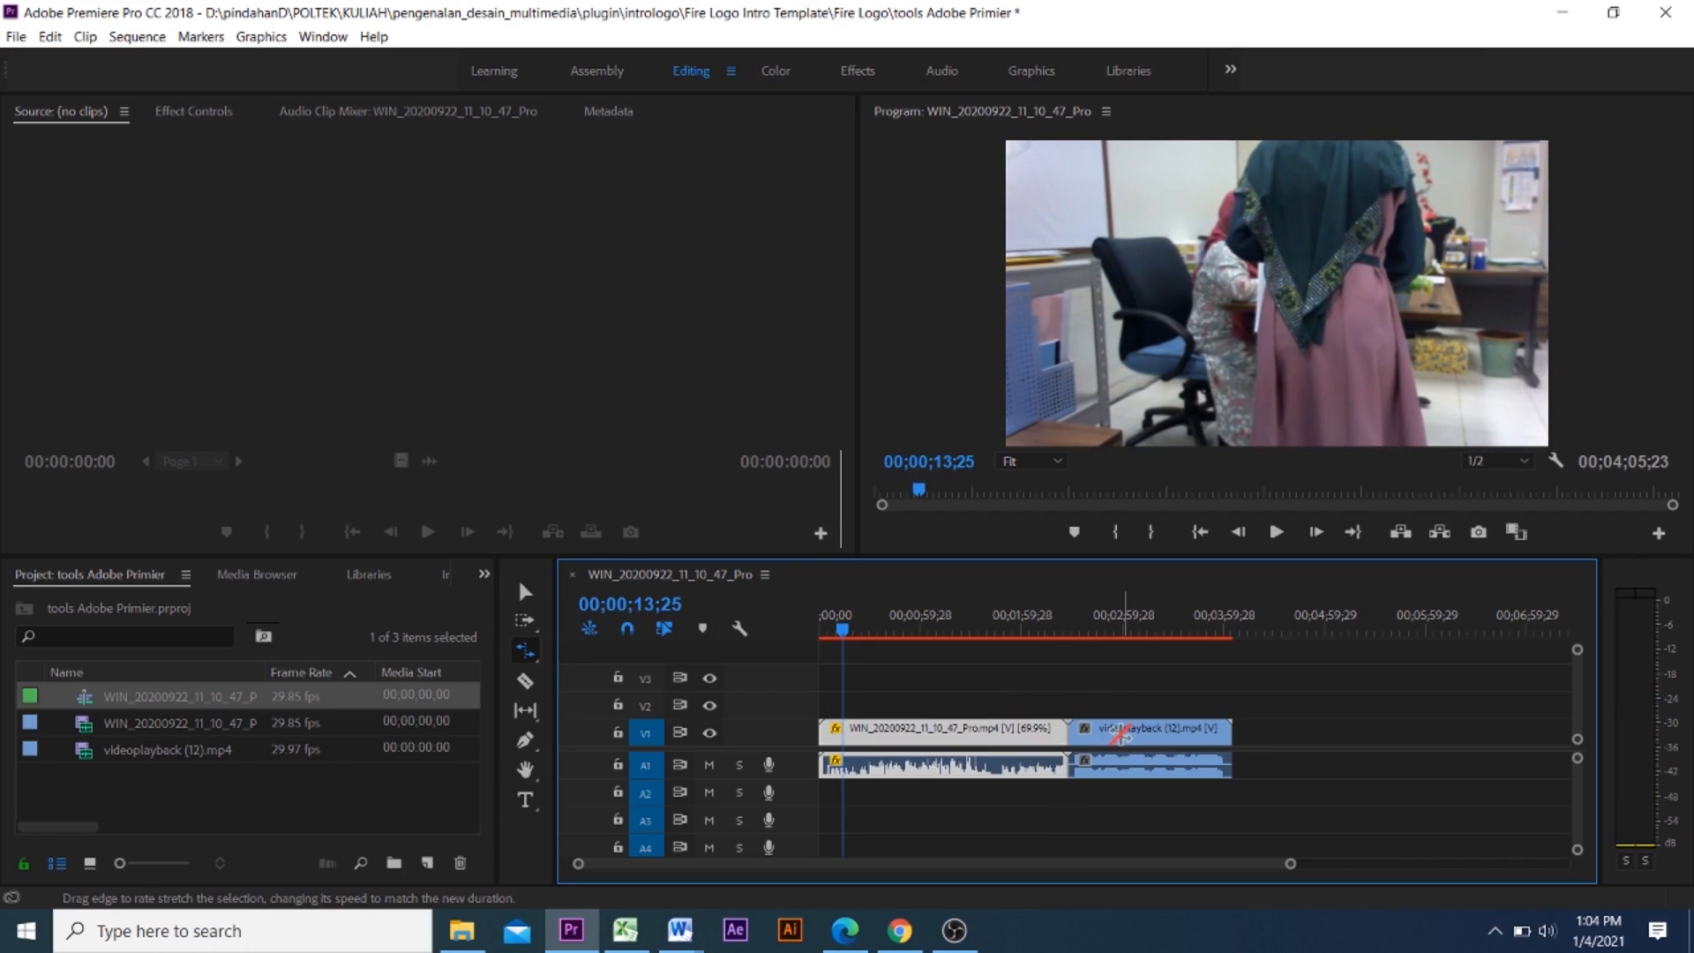
# Try moving the videoplayback (12).mp4 clip about 69 seconds later and rate-stretching the first clip to 47.59% to meet it, checking playback
pyautogui.click(525, 590)
pyautogui.moveTo(1178, 732); pyautogui.dragTo(1294, 732)
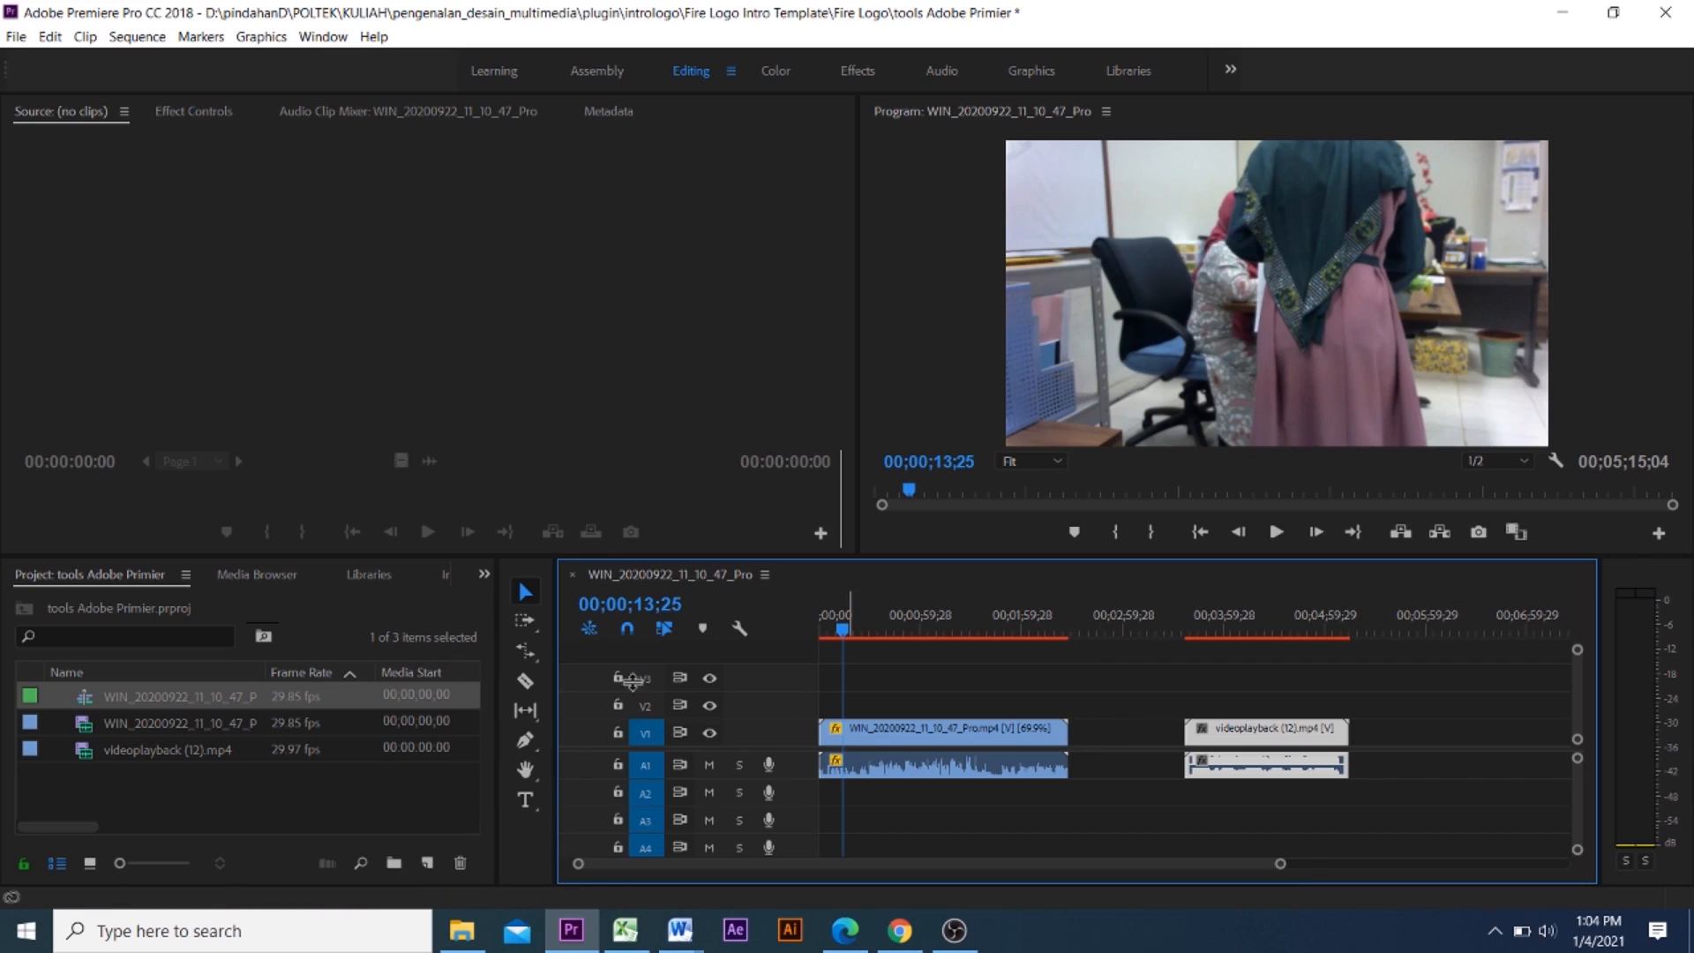
pyautogui.click(535, 651)
pyautogui.moveTo(1065, 734); pyautogui.dragTo(1184, 732)
pyautogui.press('space')
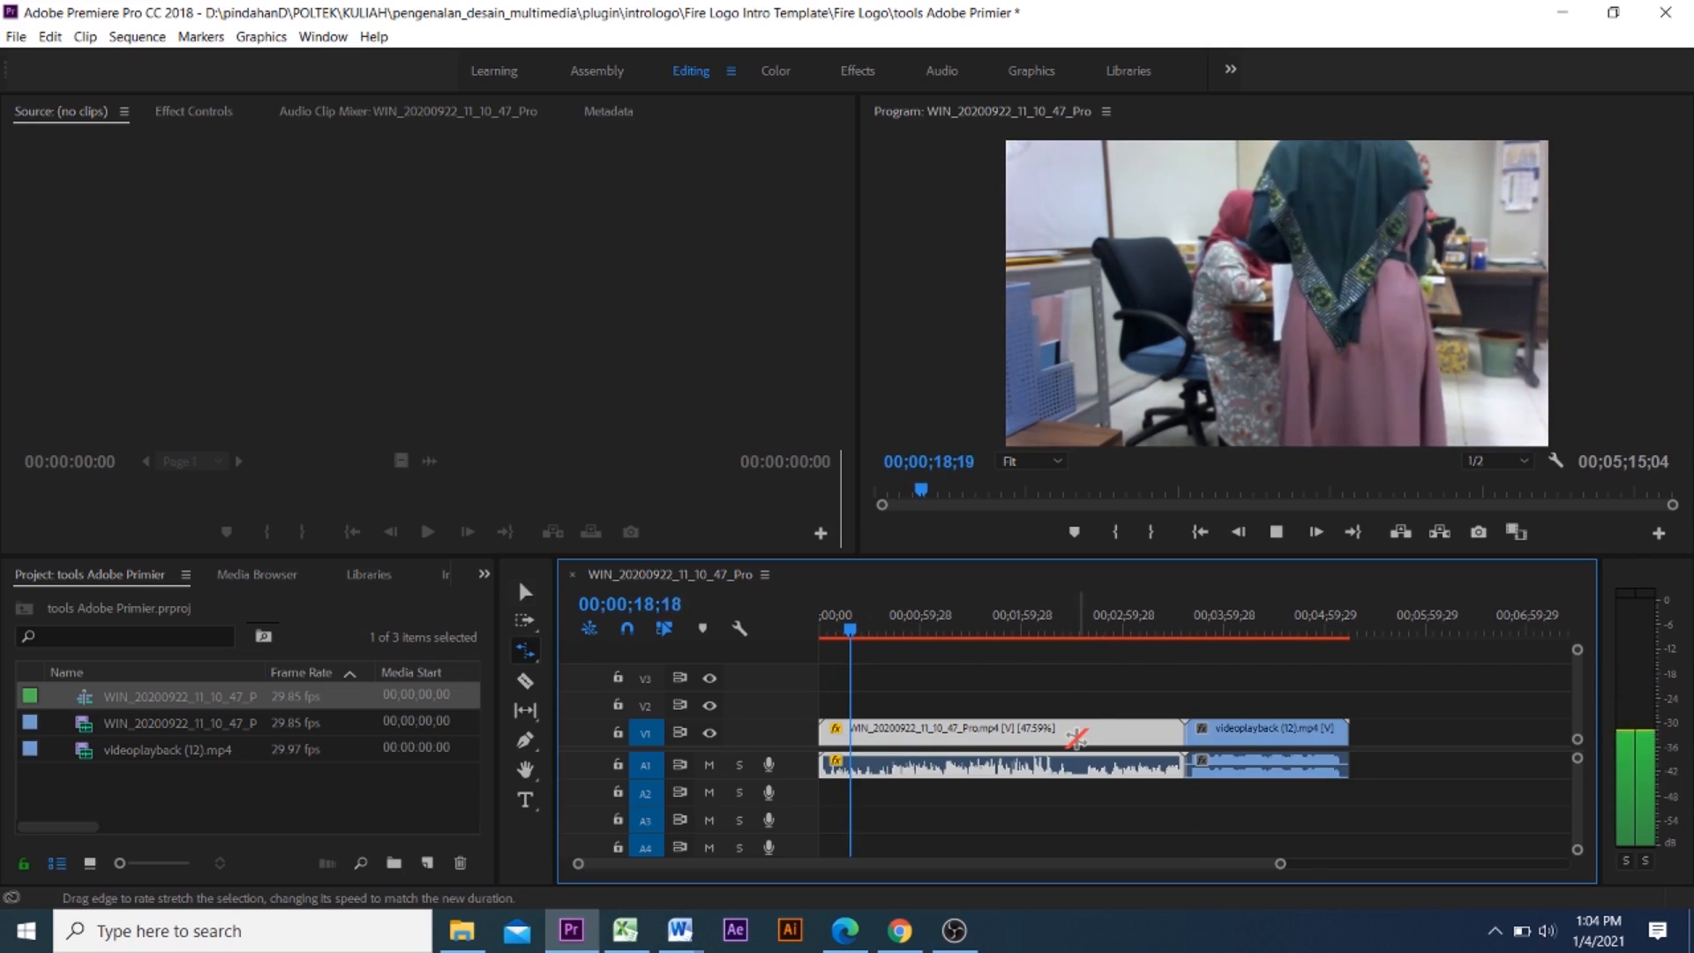
pyautogui.press('space')
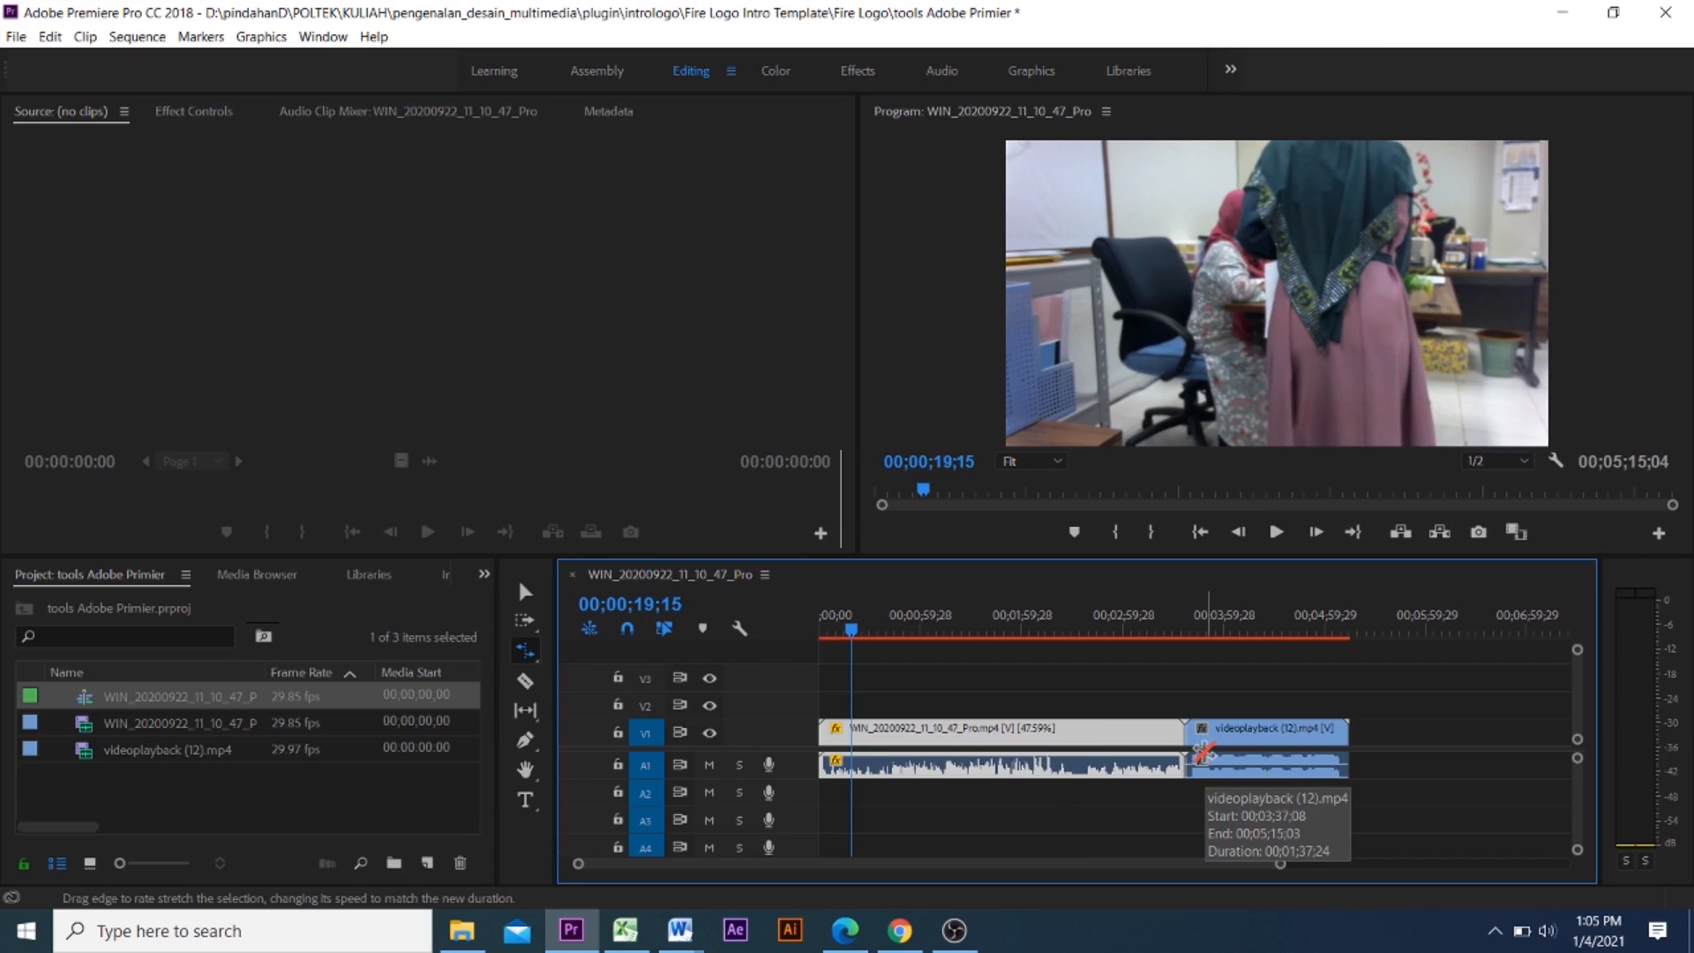
# Undo the rate stretches of the first clip and the move of the videoplayback (12).mp4 clip
pyautogui.hotkey('ctrl', 'z')
pyautogui.hotkey('ctrl', 'z')
pyautogui.hotkey('ctrl', 'z')
pyautogui.hotkey('ctrl', 'z')
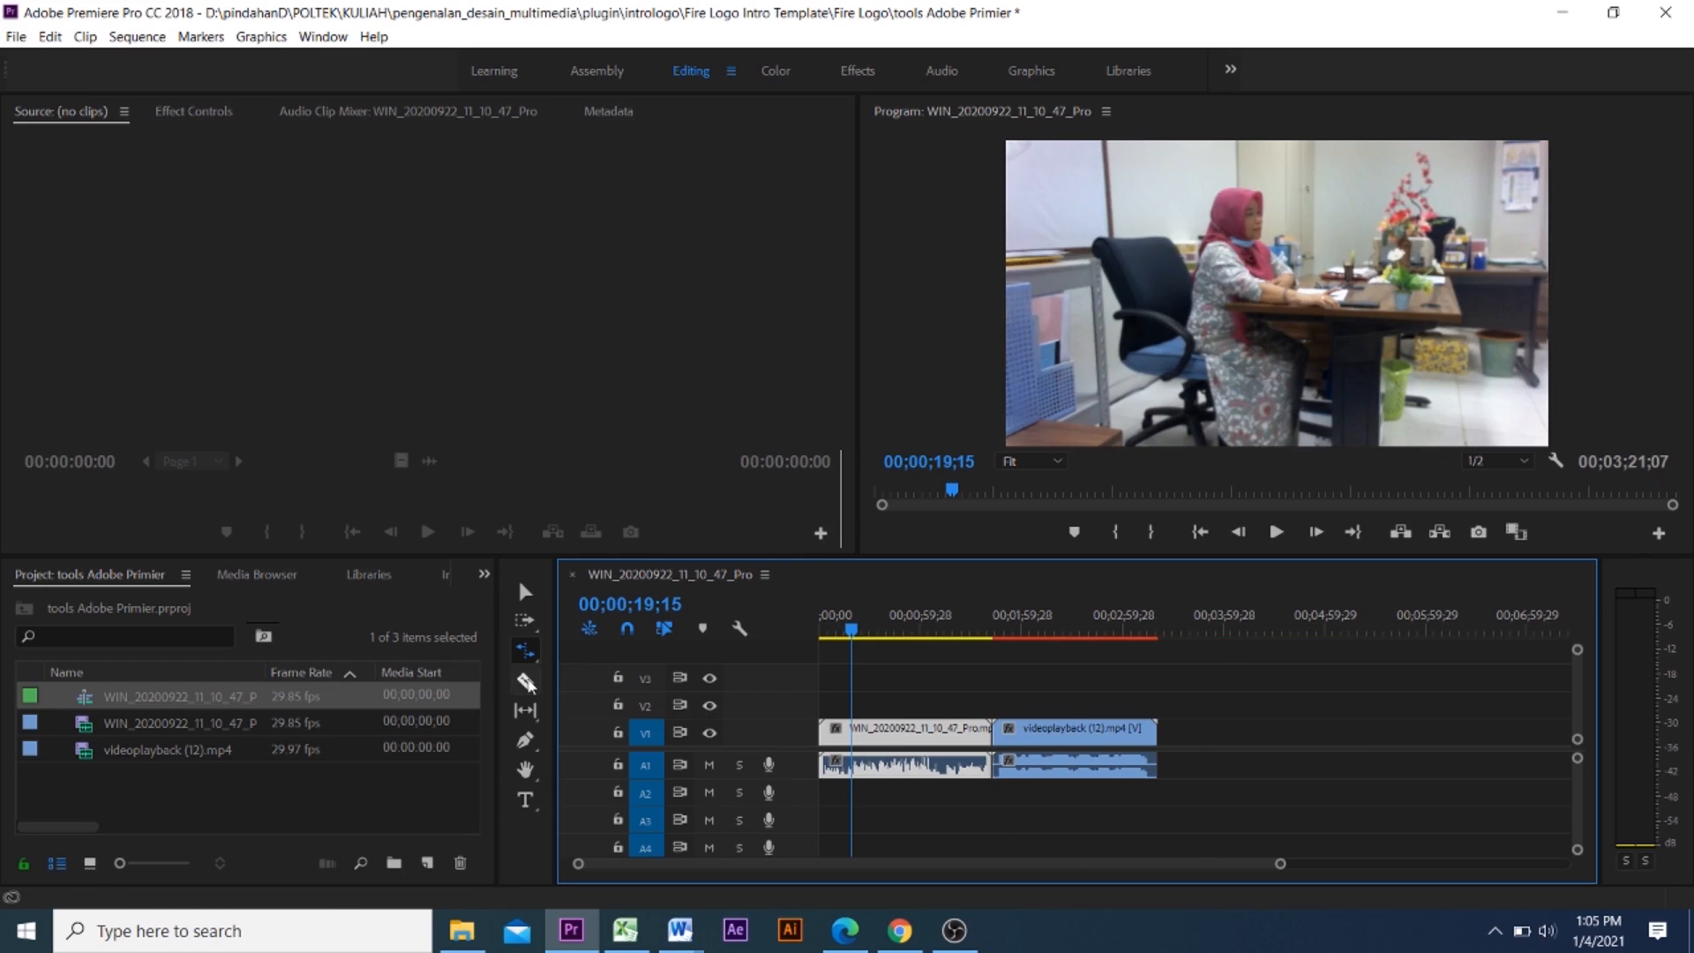
# Try splitting the videoplayback (12).mp4 clip at about 00;02;49;12 with the Razor tool and moving its last piece about 68 seconds later
pyautogui.click(526, 683)
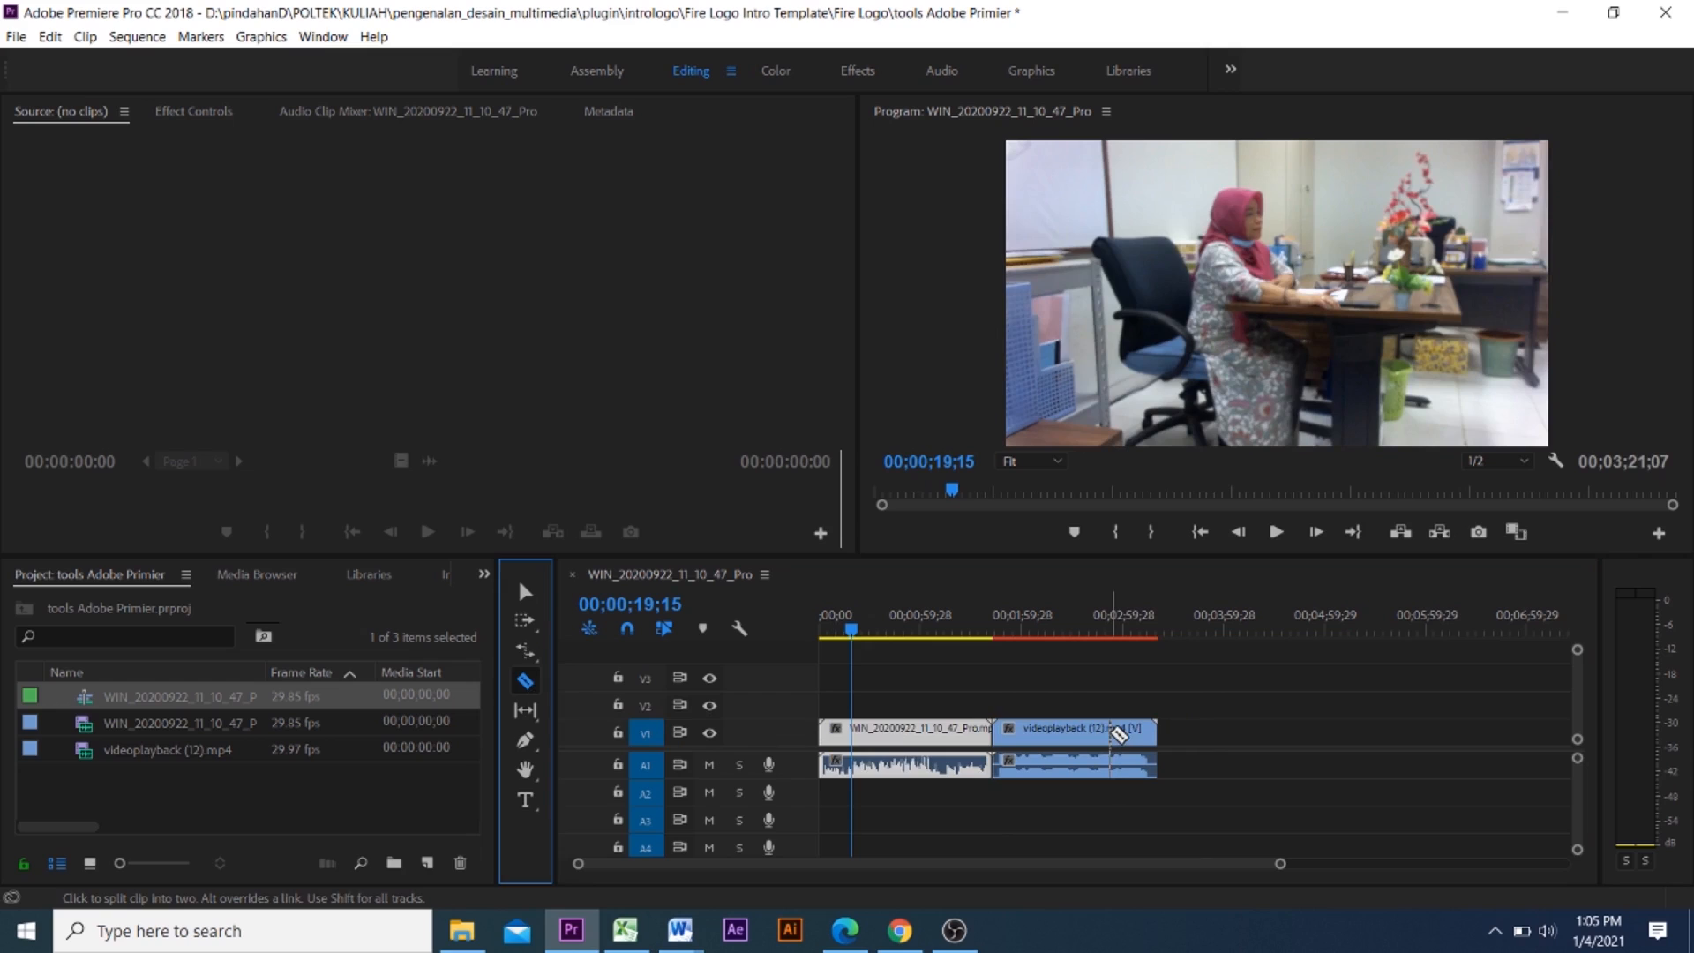
pyautogui.click(1105, 731)
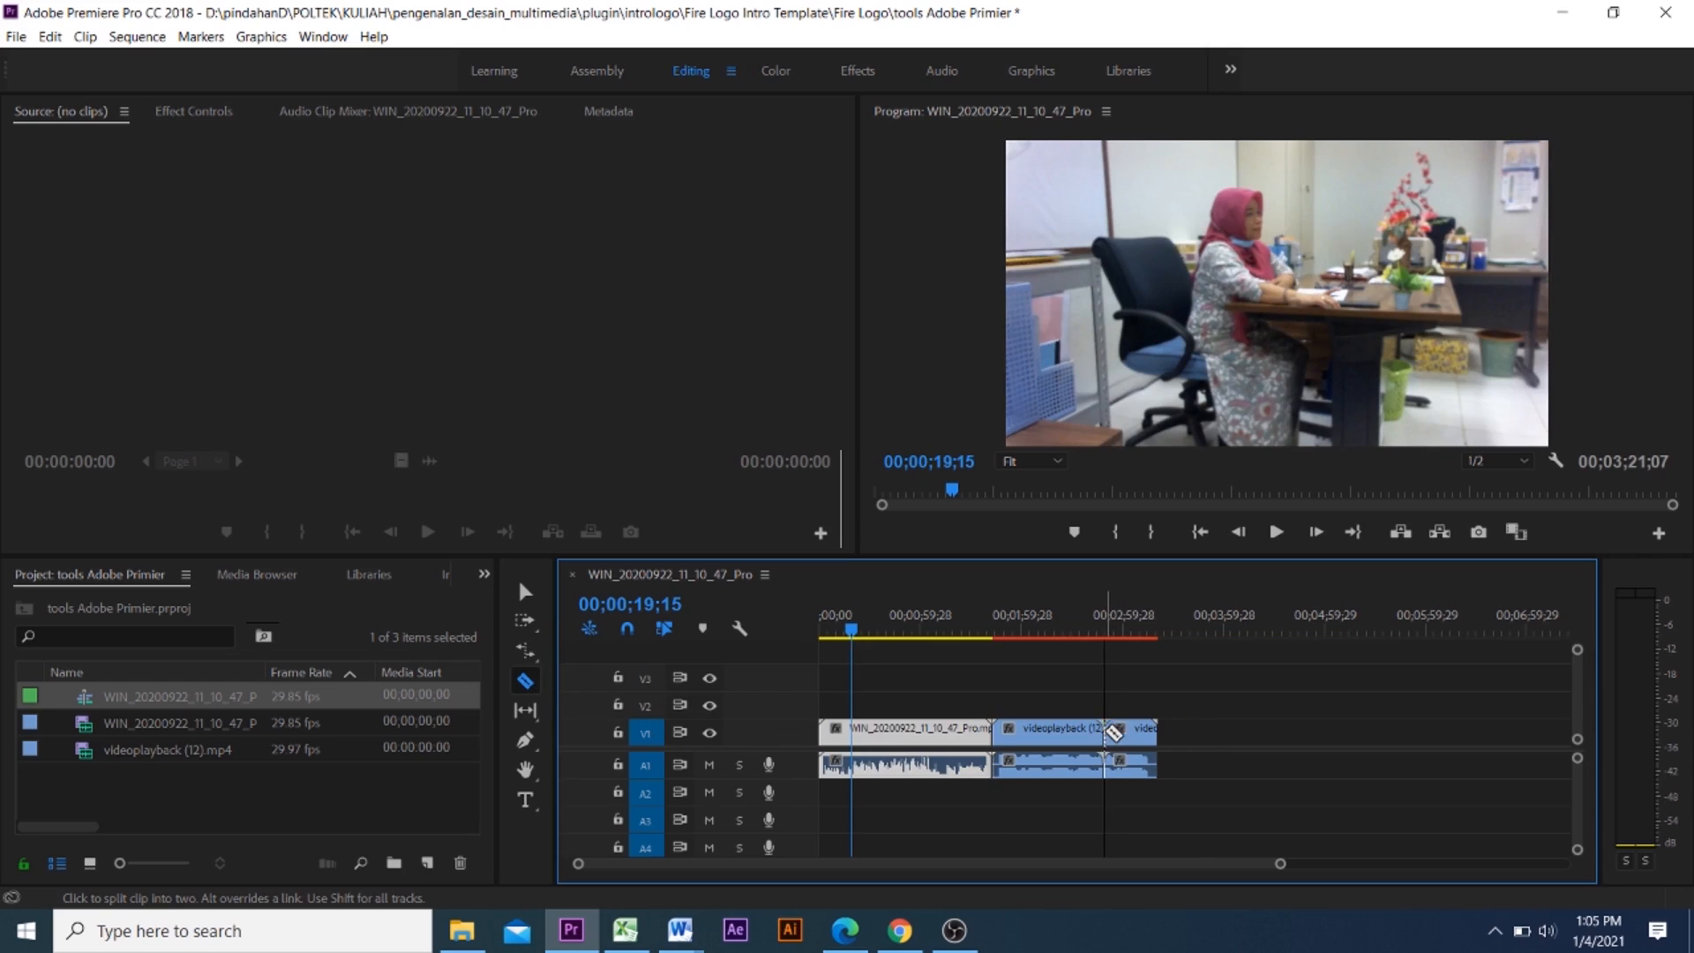
pyautogui.click(526, 591)
pyautogui.moveTo(1138, 735); pyautogui.dragTo(1252, 735)
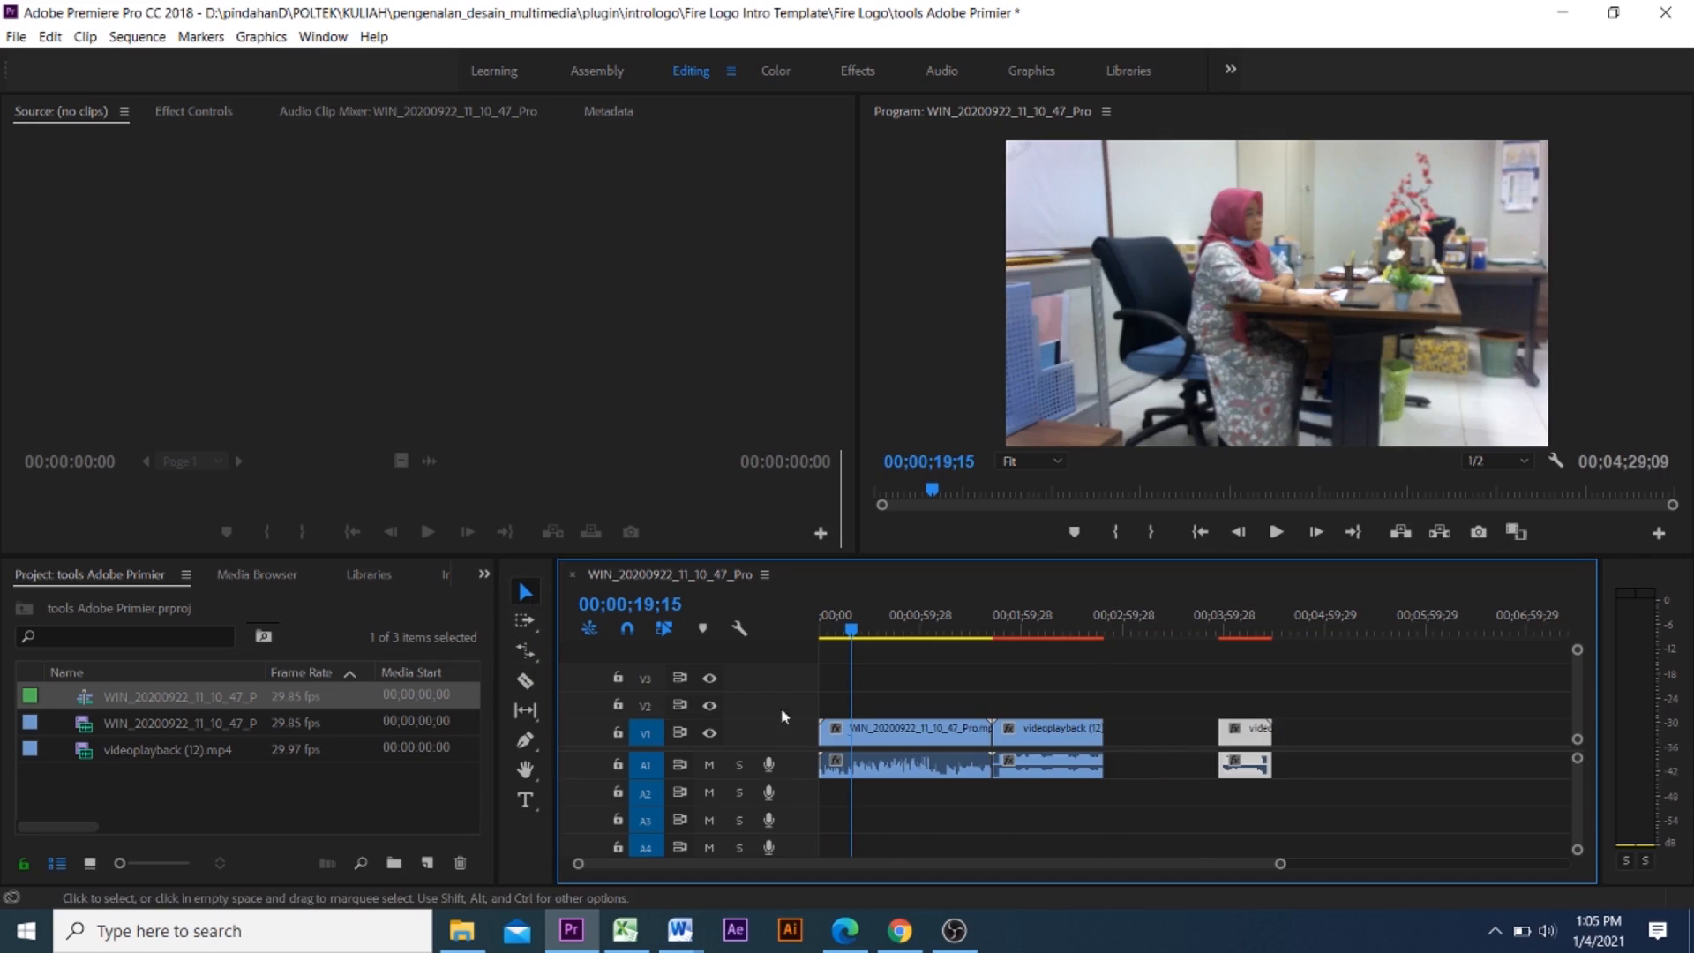
# Try razor cuts near the start of the remaining videoplayback (12).mp4 piece and just before the middle of the WIN_20200922_11_10_47_Pro clip
pyautogui.click(527, 681)
pyautogui.click(1026, 728)
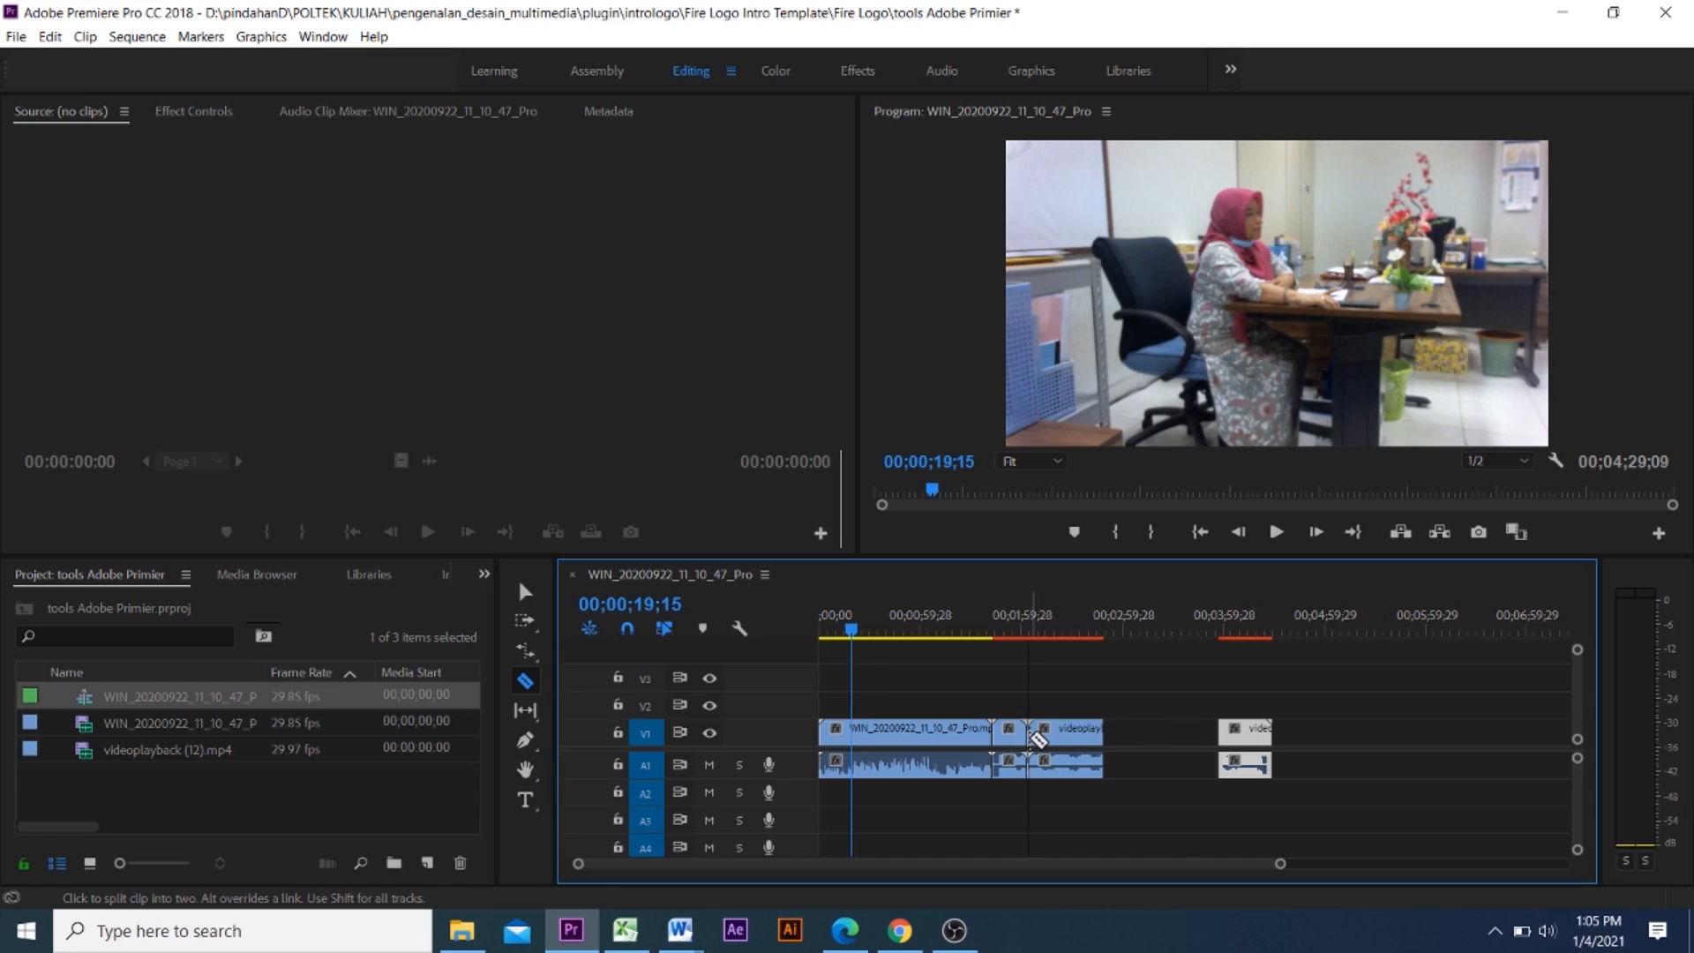
pyautogui.click(896, 729)
# Try spreading the cut pieces of both clips apart along the timeline with the Selection tool
pyautogui.click(526, 591)
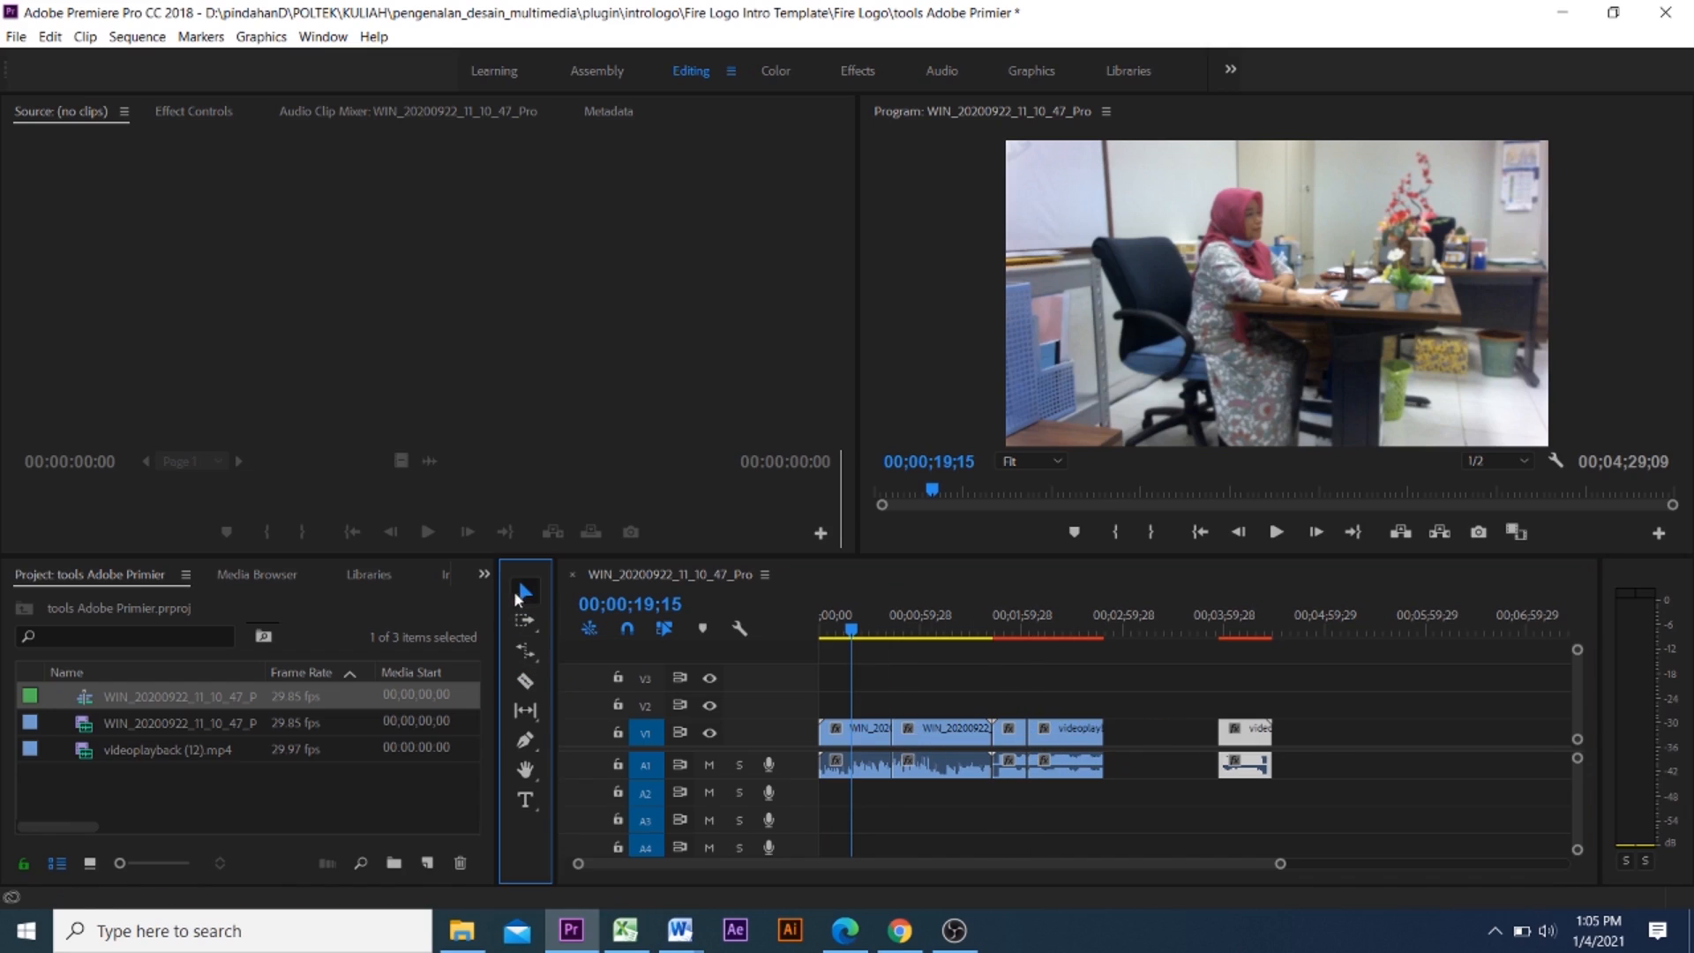
pyautogui.moveTo(1094, 739); pyautogui.dragTo(1151, 745)
pyautogui.moveTo(1016, 742)
pyautogui.mouseDown()
pyautogui.moveTo(1048, 744)
pyautogui.moveTo(977, 744)
pyautogui.moveTo(1007, 745)
pyautogui.mouseUp()
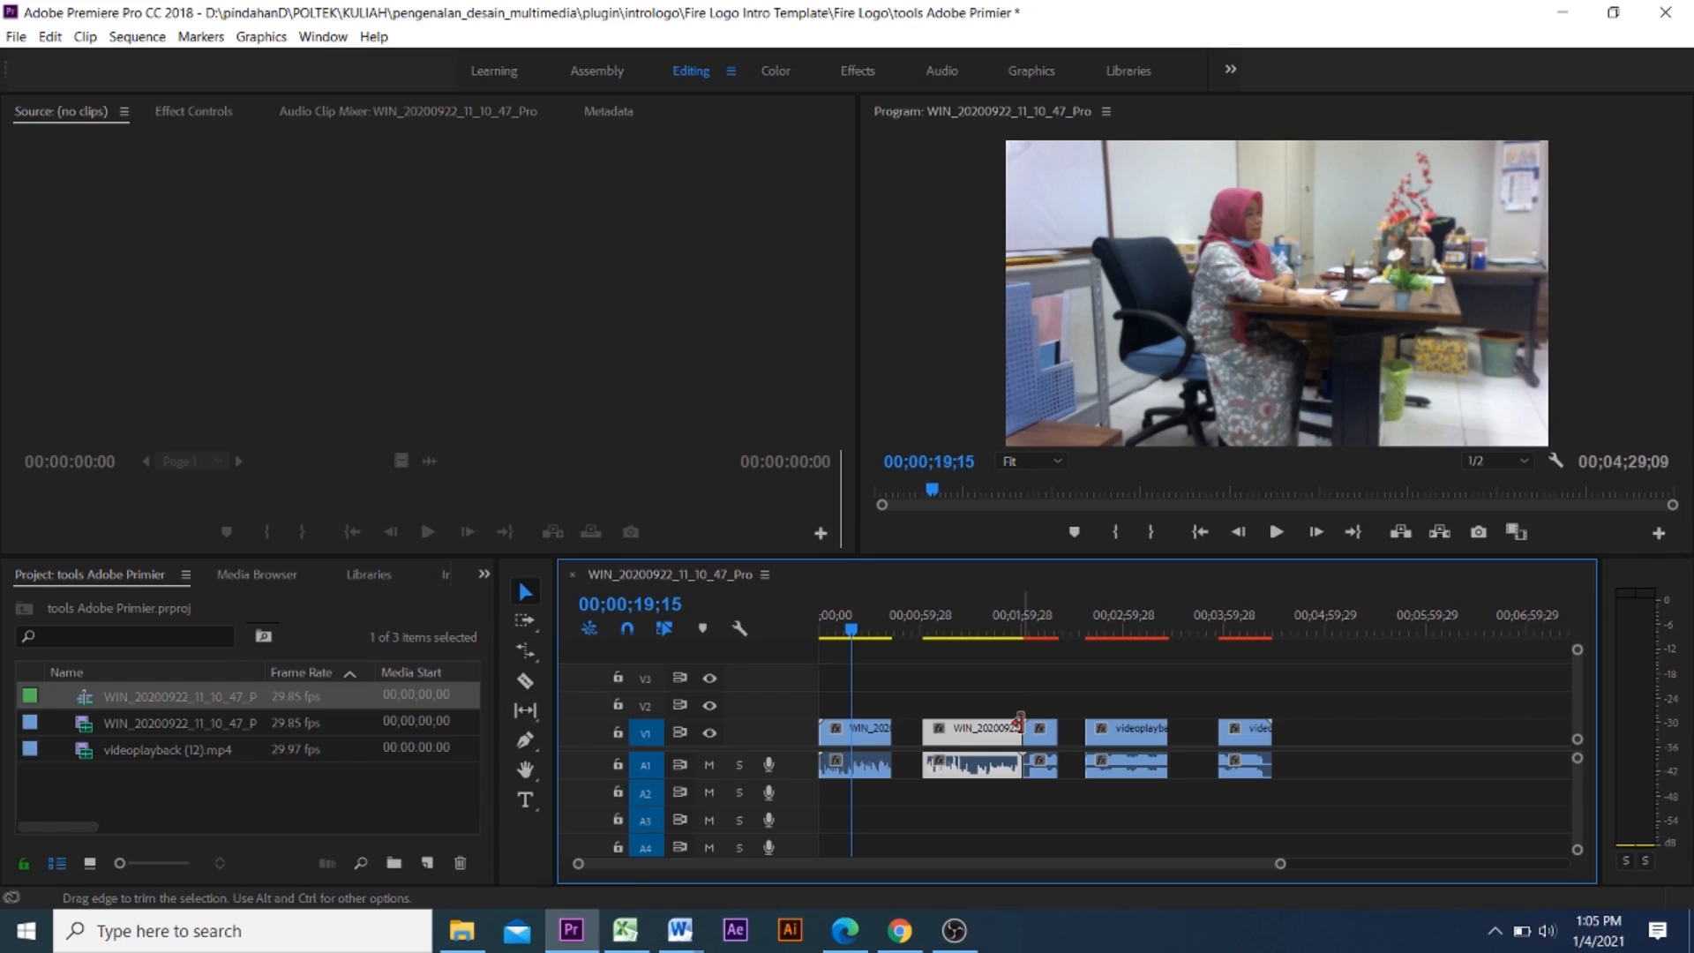
# Undo all the piece moves and razor cuts on the two clips
pyautogui.hotkey('ctrl', 'z')
pyautogui.hotkey('ctrl', 'z')
pyautogui.hotkey('ctrl', 'z')
pyautogui.hotkey('ctrl', 'z')
pyautogui.hotkey('ctrl', 'z')
pyautogui.hotkey('ctrl', 'z')
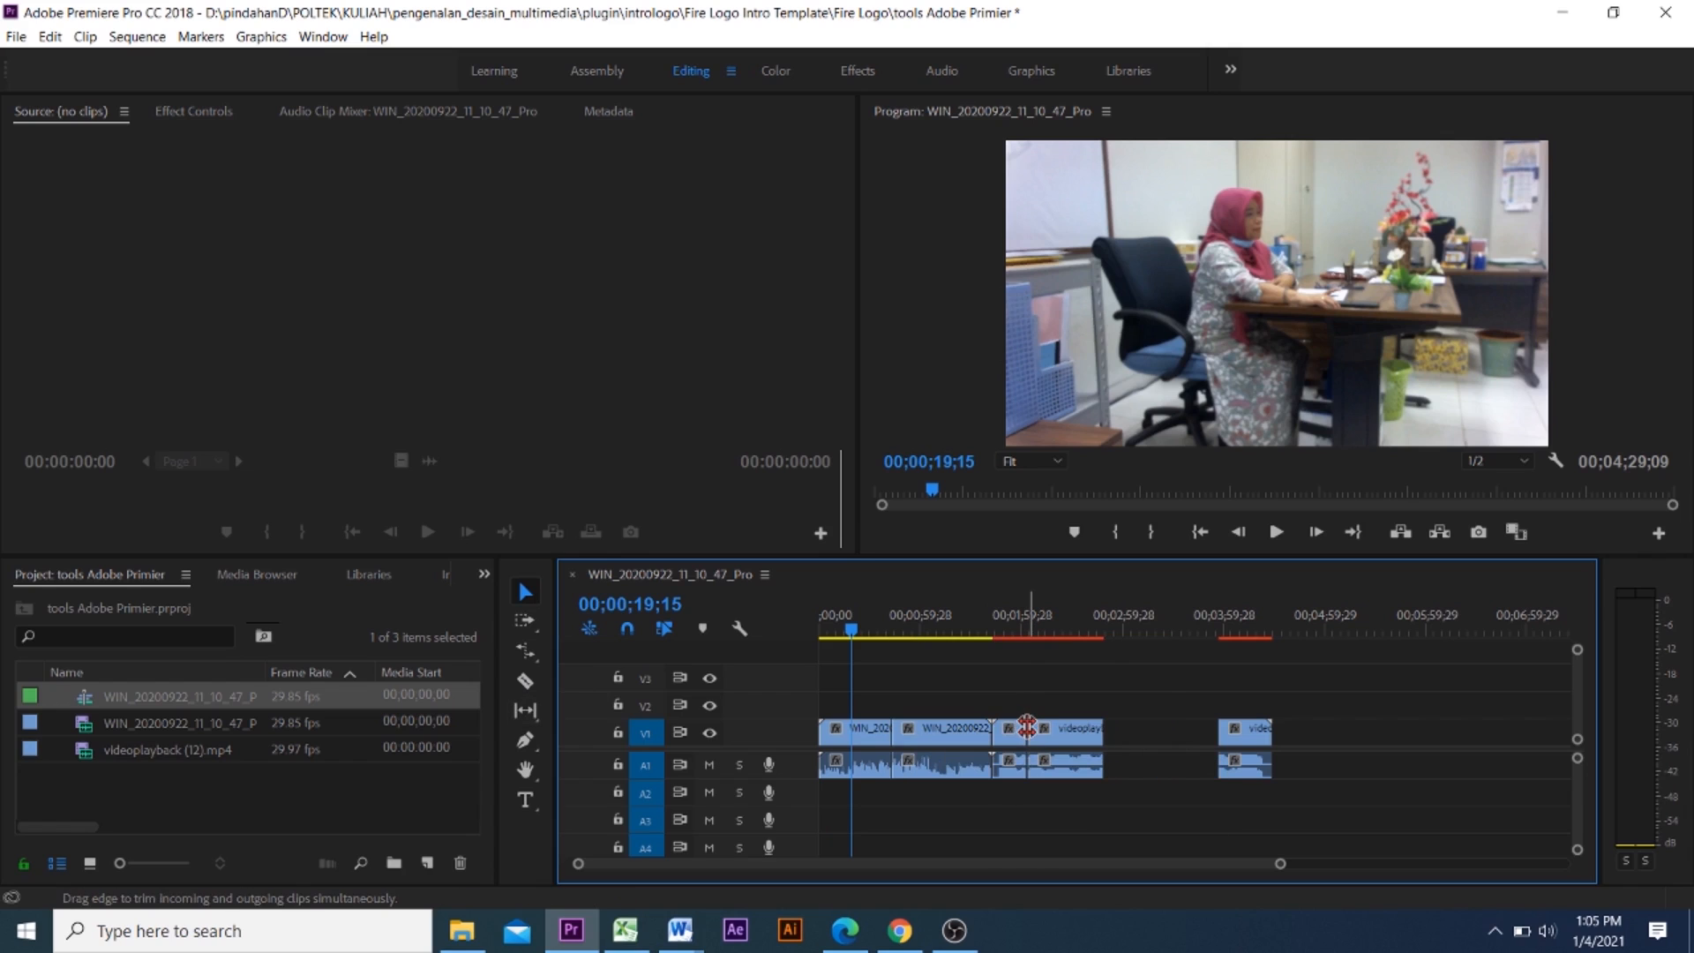
pyautogui.hotkey('ctrl', 'z')
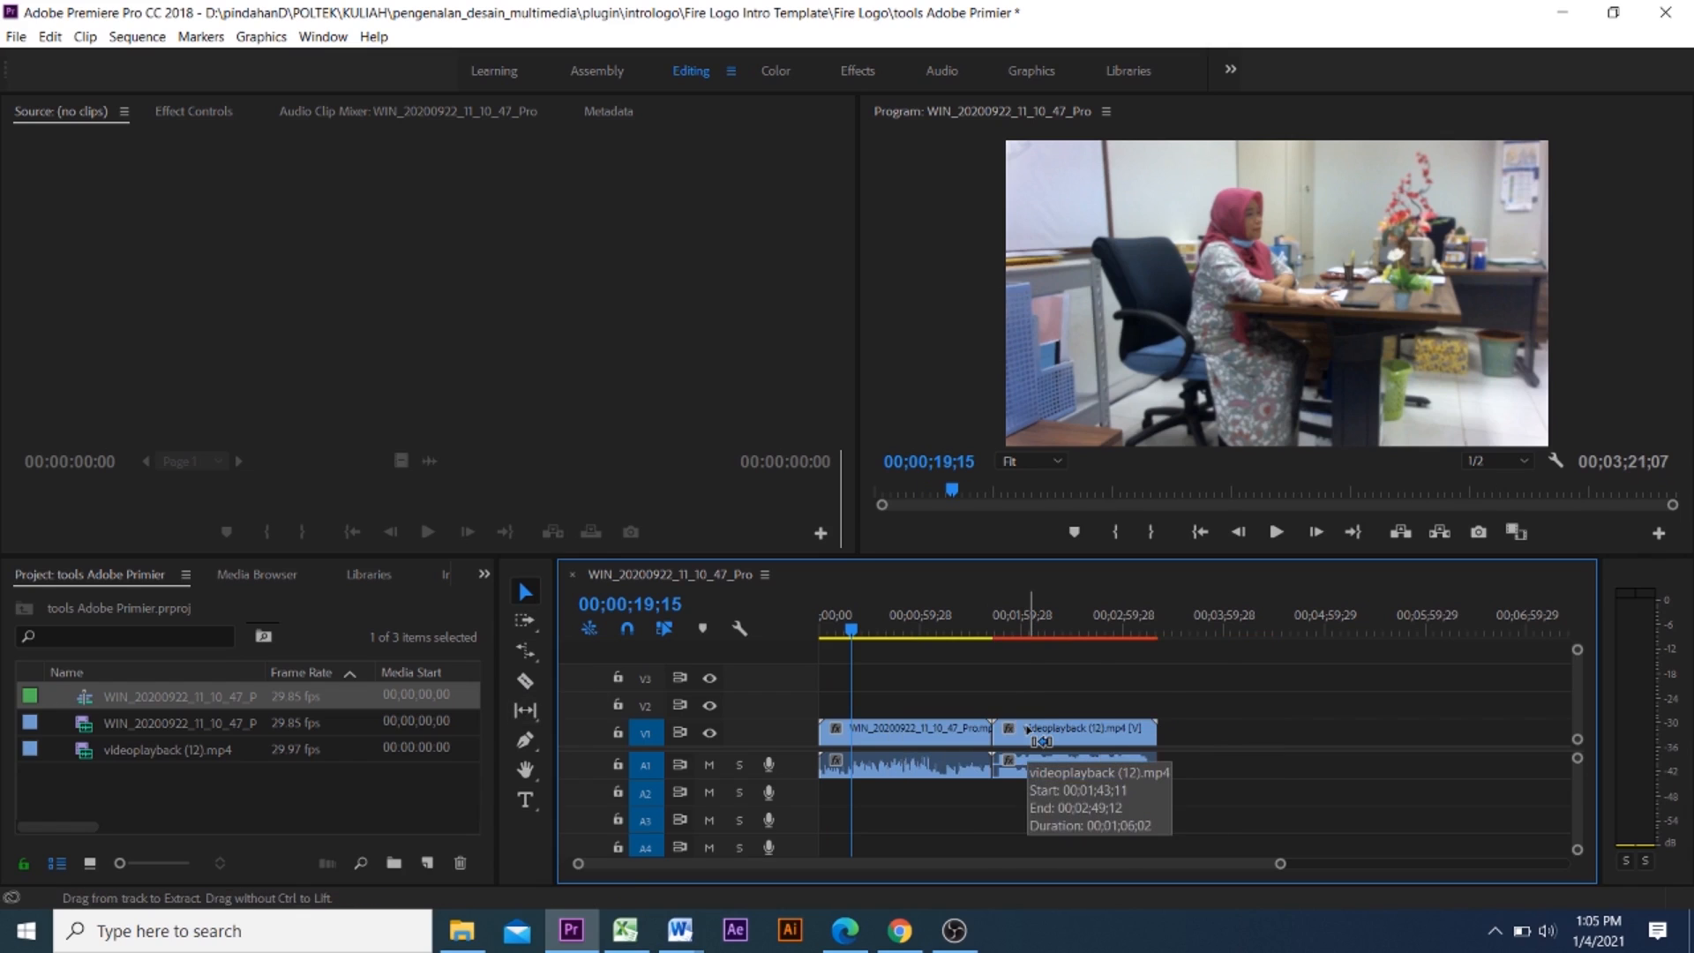
# Show the Slip and Slide tool choices and switch to the Word document about toolbar functions, Fungsi Toolbar pada Adobe Primier
pyautogui.click(523, 716)
pyautogui.click(680, 932)
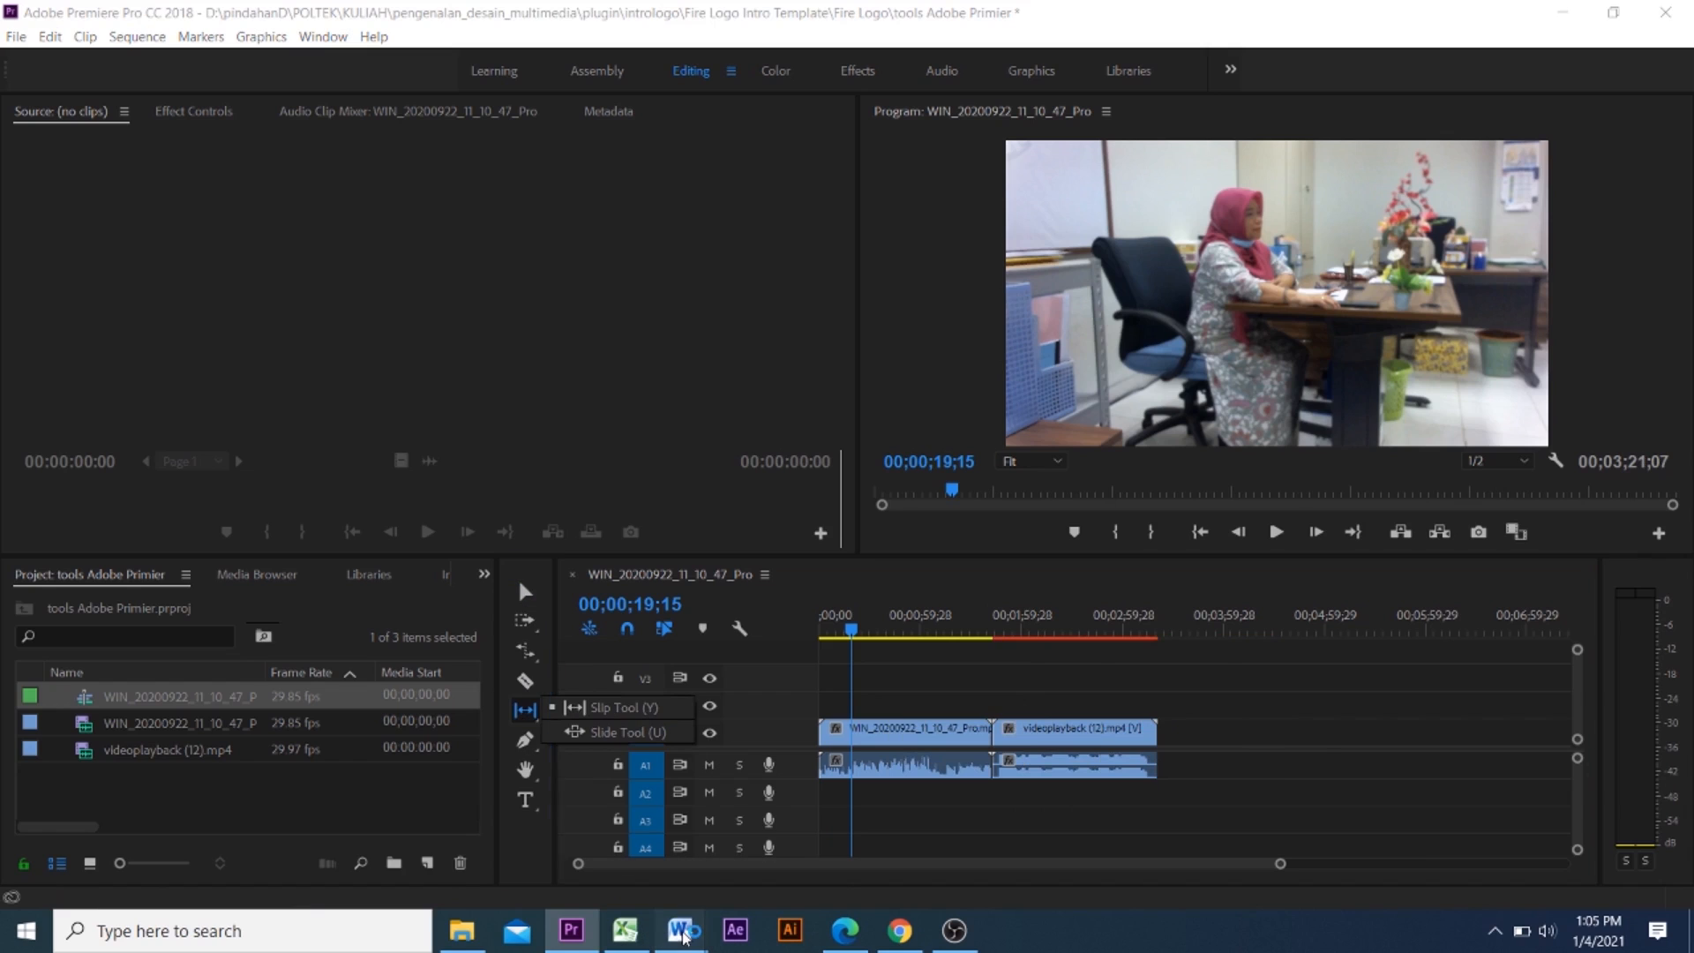
pyautogui.click(123, 816)
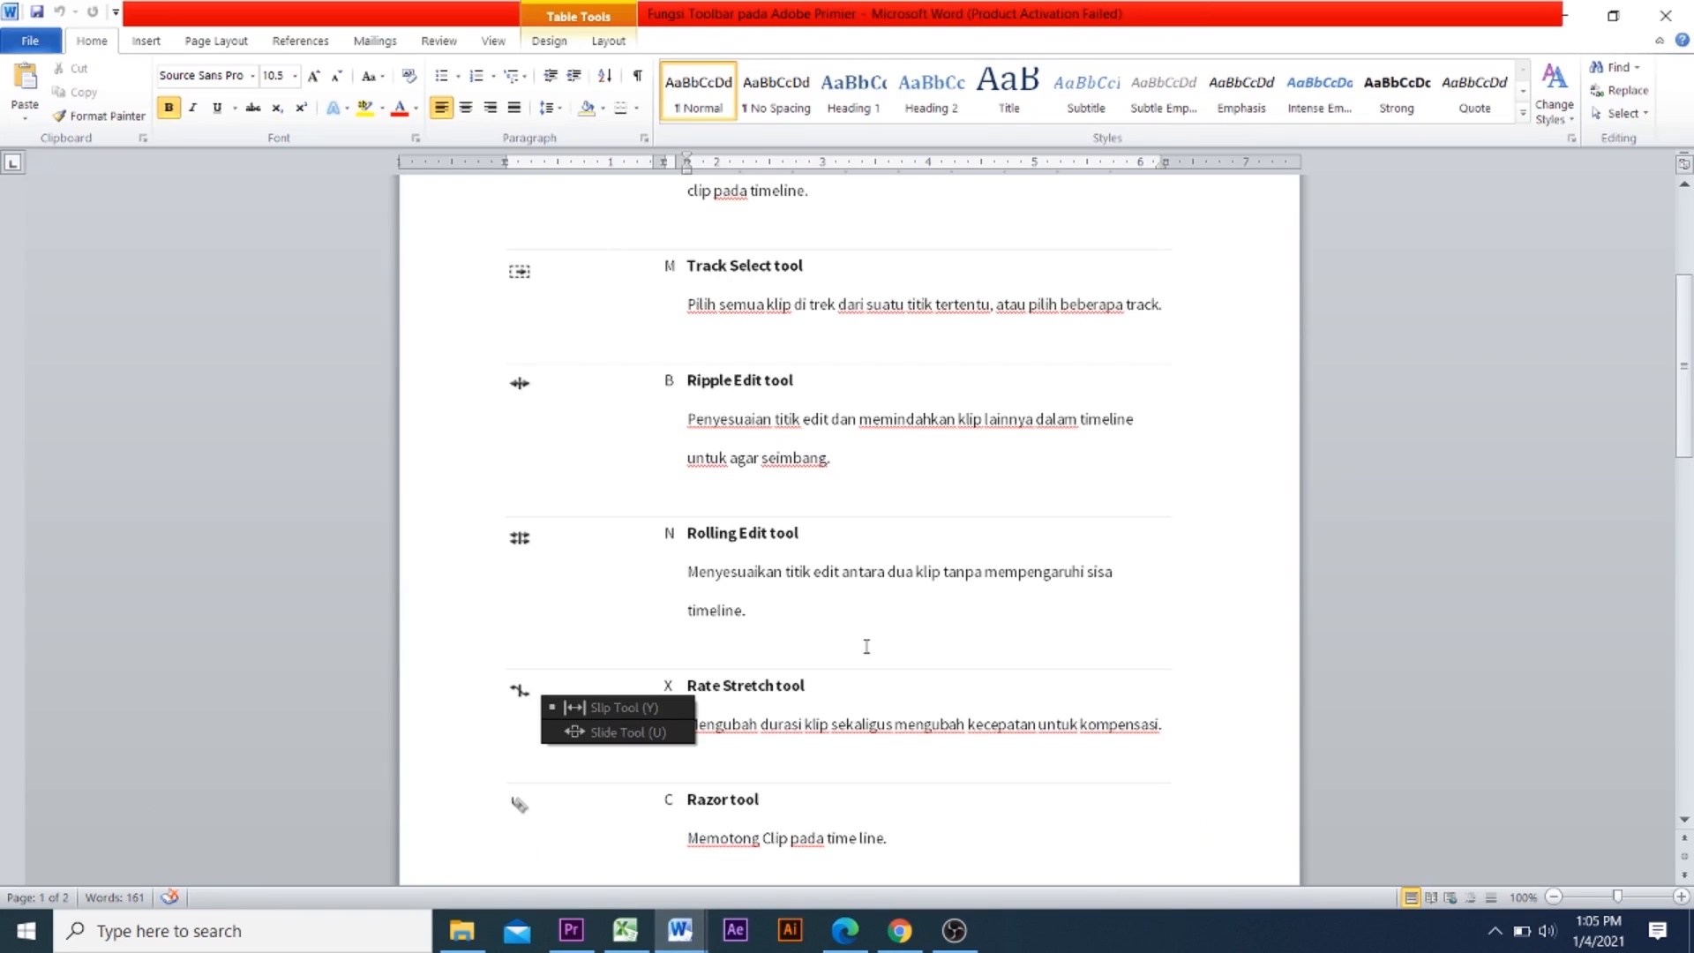
# Look over the Slip tool and Slide tool entries in the Word document, and return to the Premiere Pro project
pyautogui.scroll(-1, 807, 503)
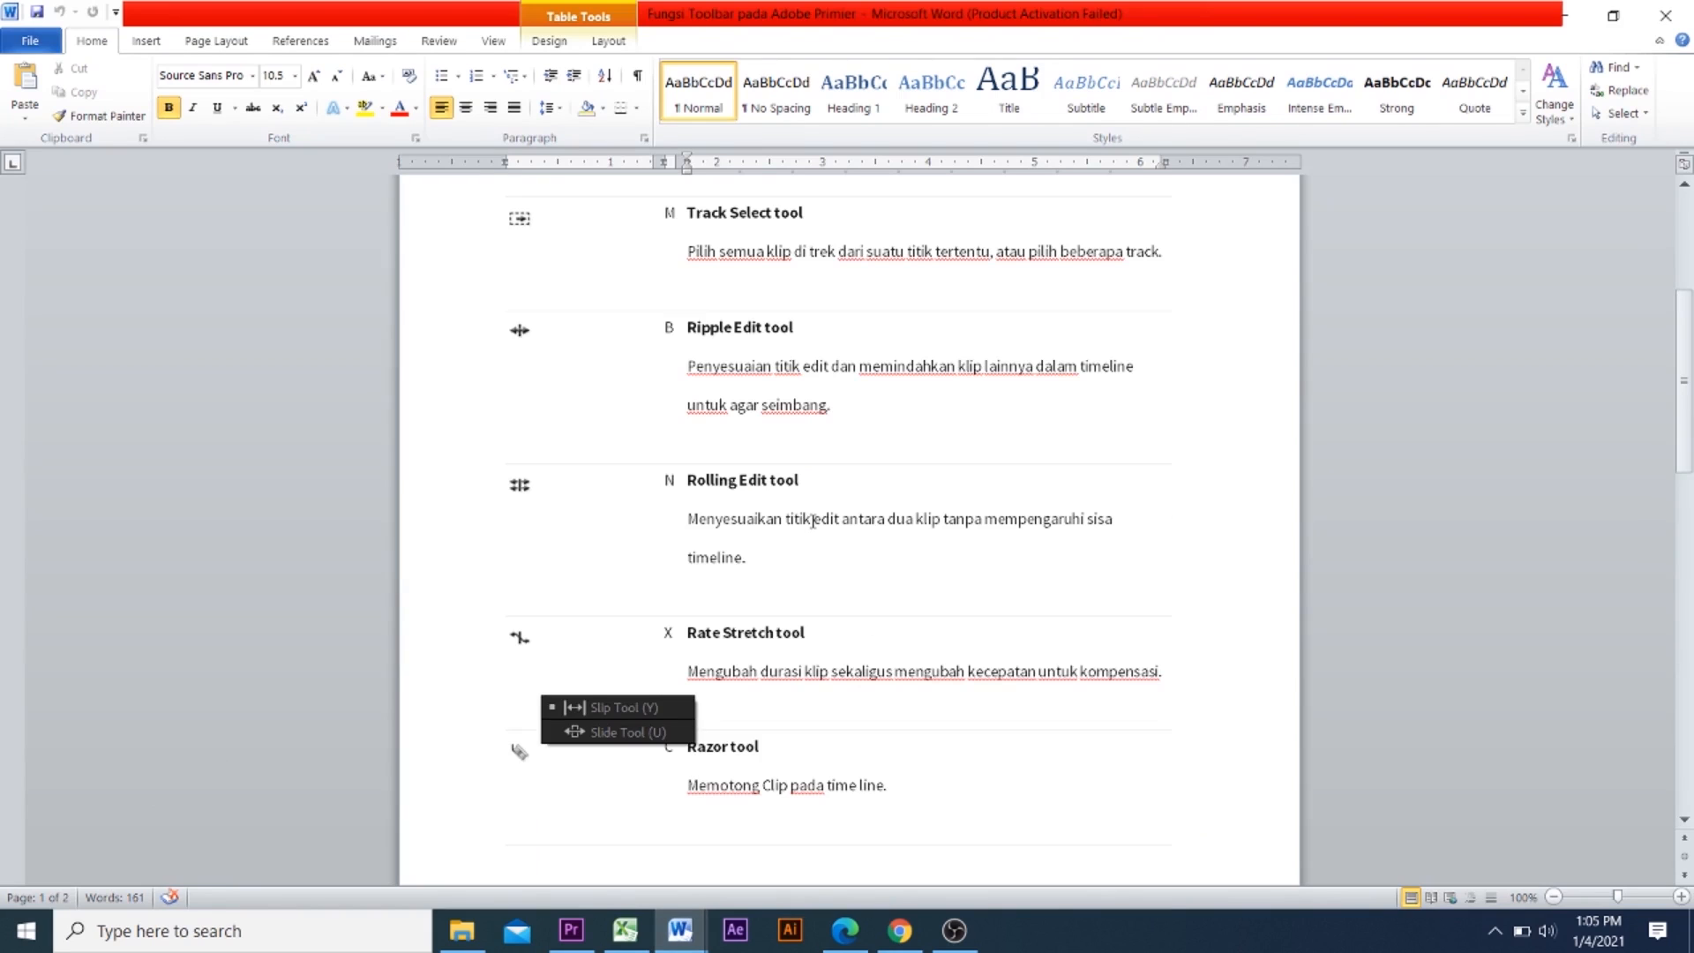
pyautogui.scroll(4, 812, 520)
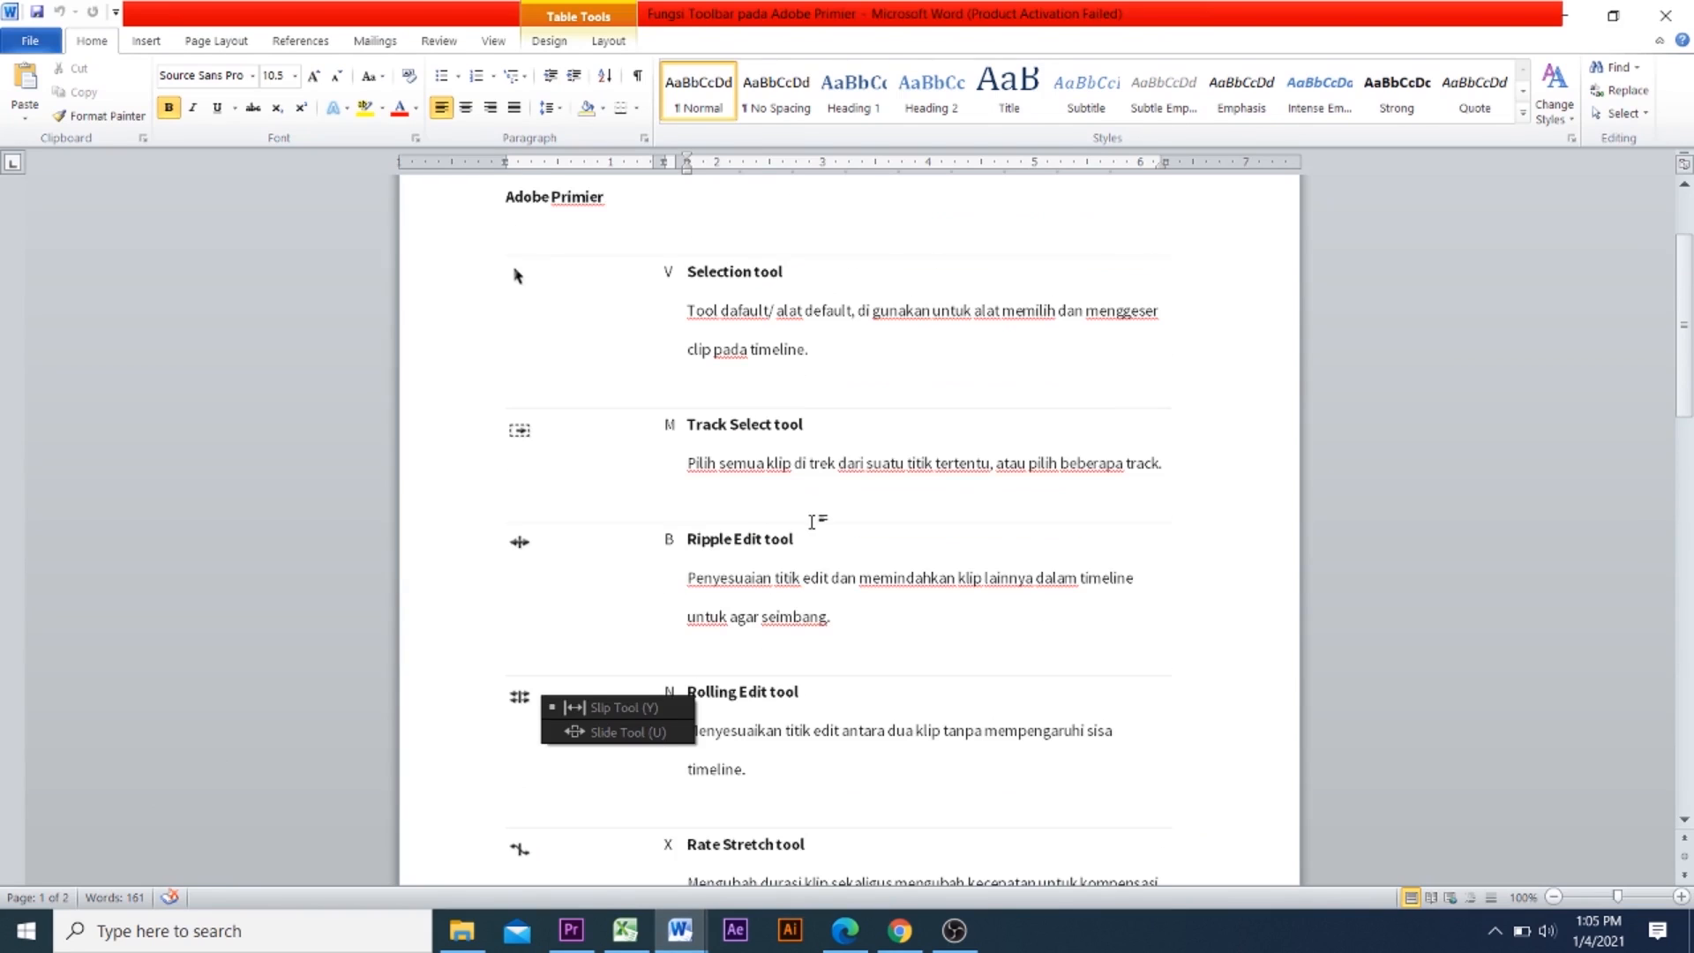
pyautogui.scroll(-4, 814, 520)
pyautogui.scroll(-13, 813, 520)
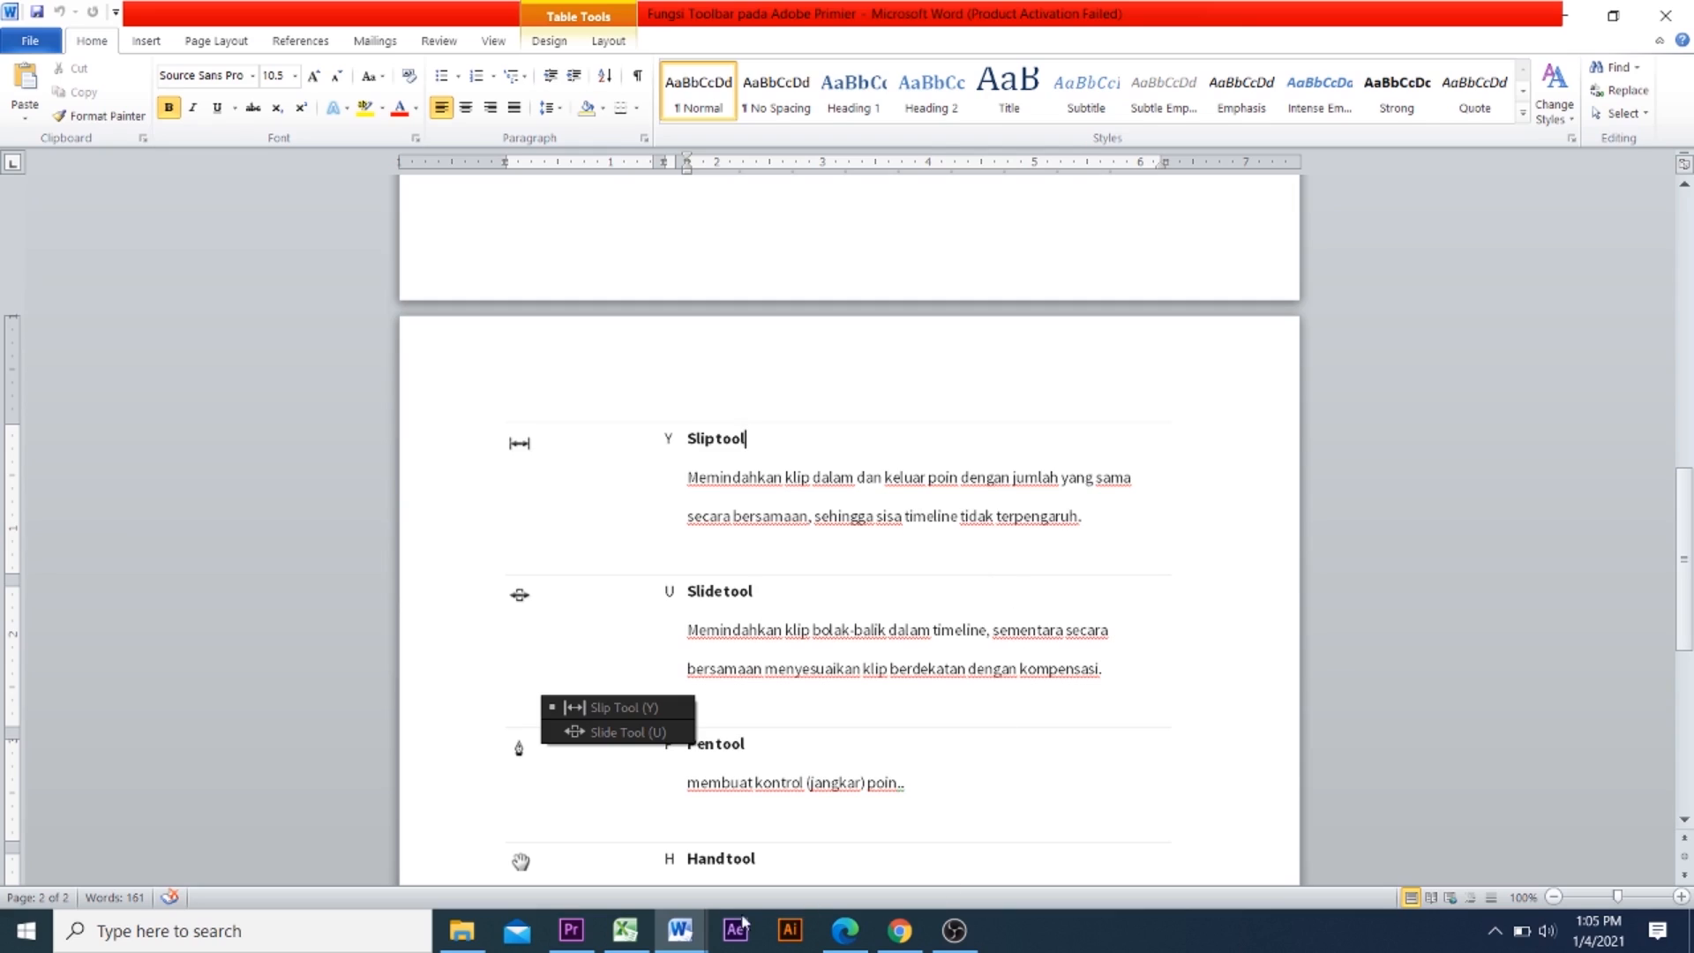
pyautogui.click(572, 930)
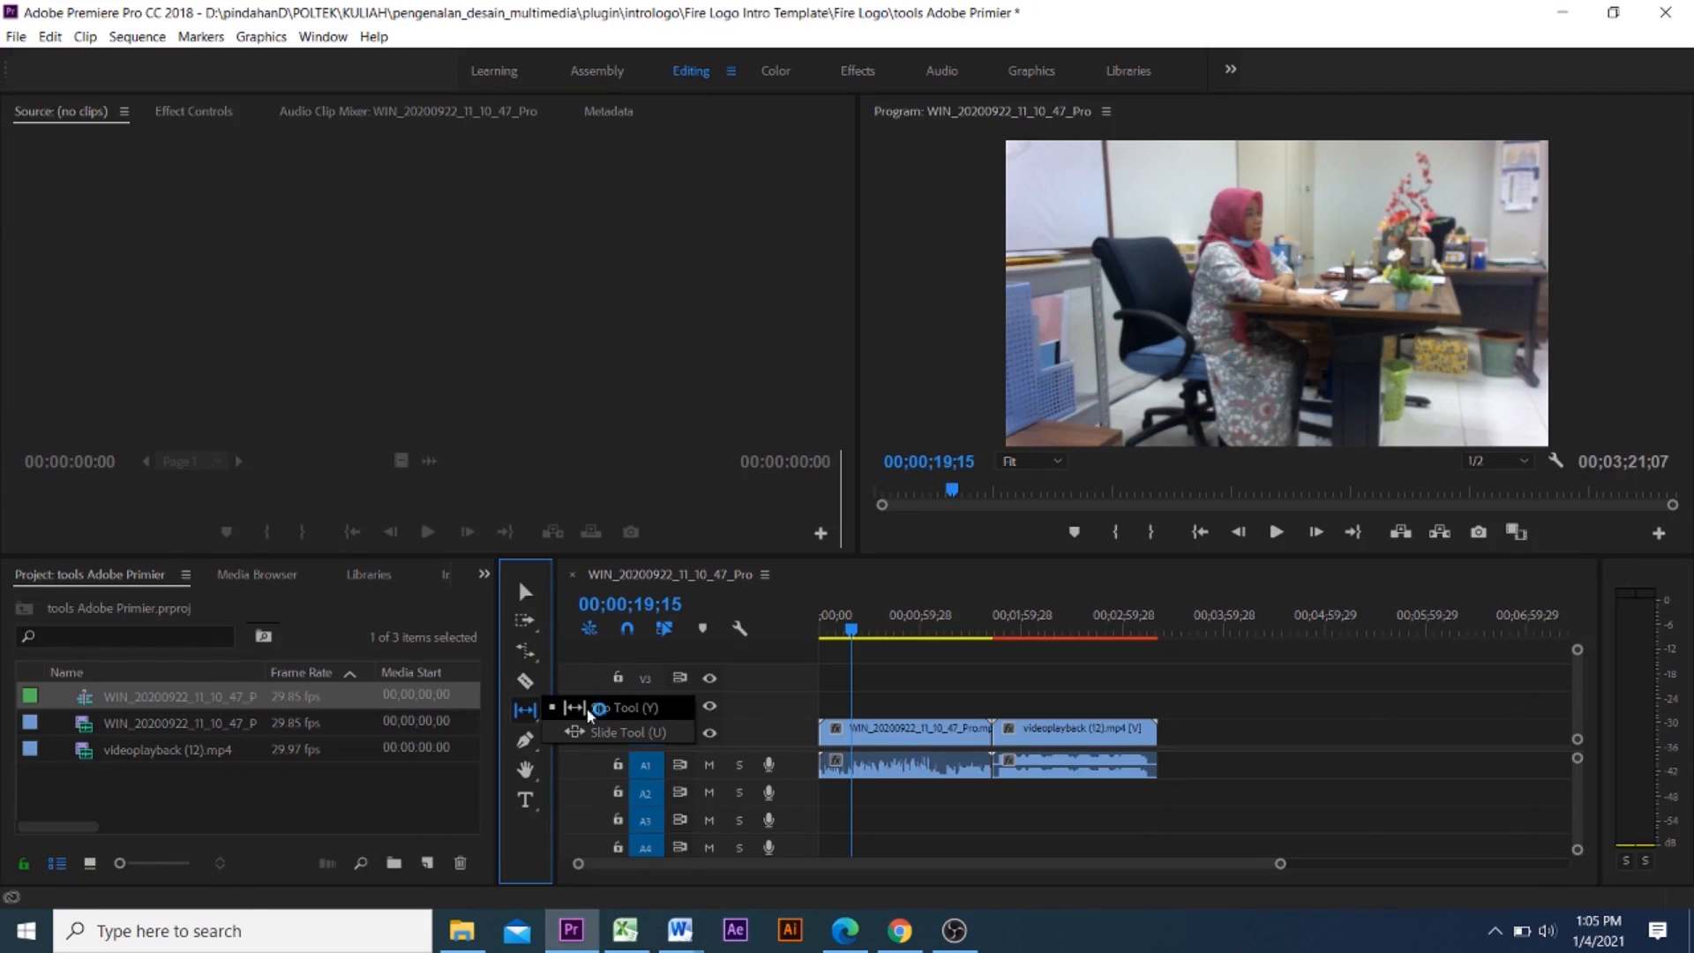
# Try the Slip tool on the WIN_20200922_11_10_47_Pro and videoplayback (12).mp4 clips, individually and with both selected
pyautogui.press('v')
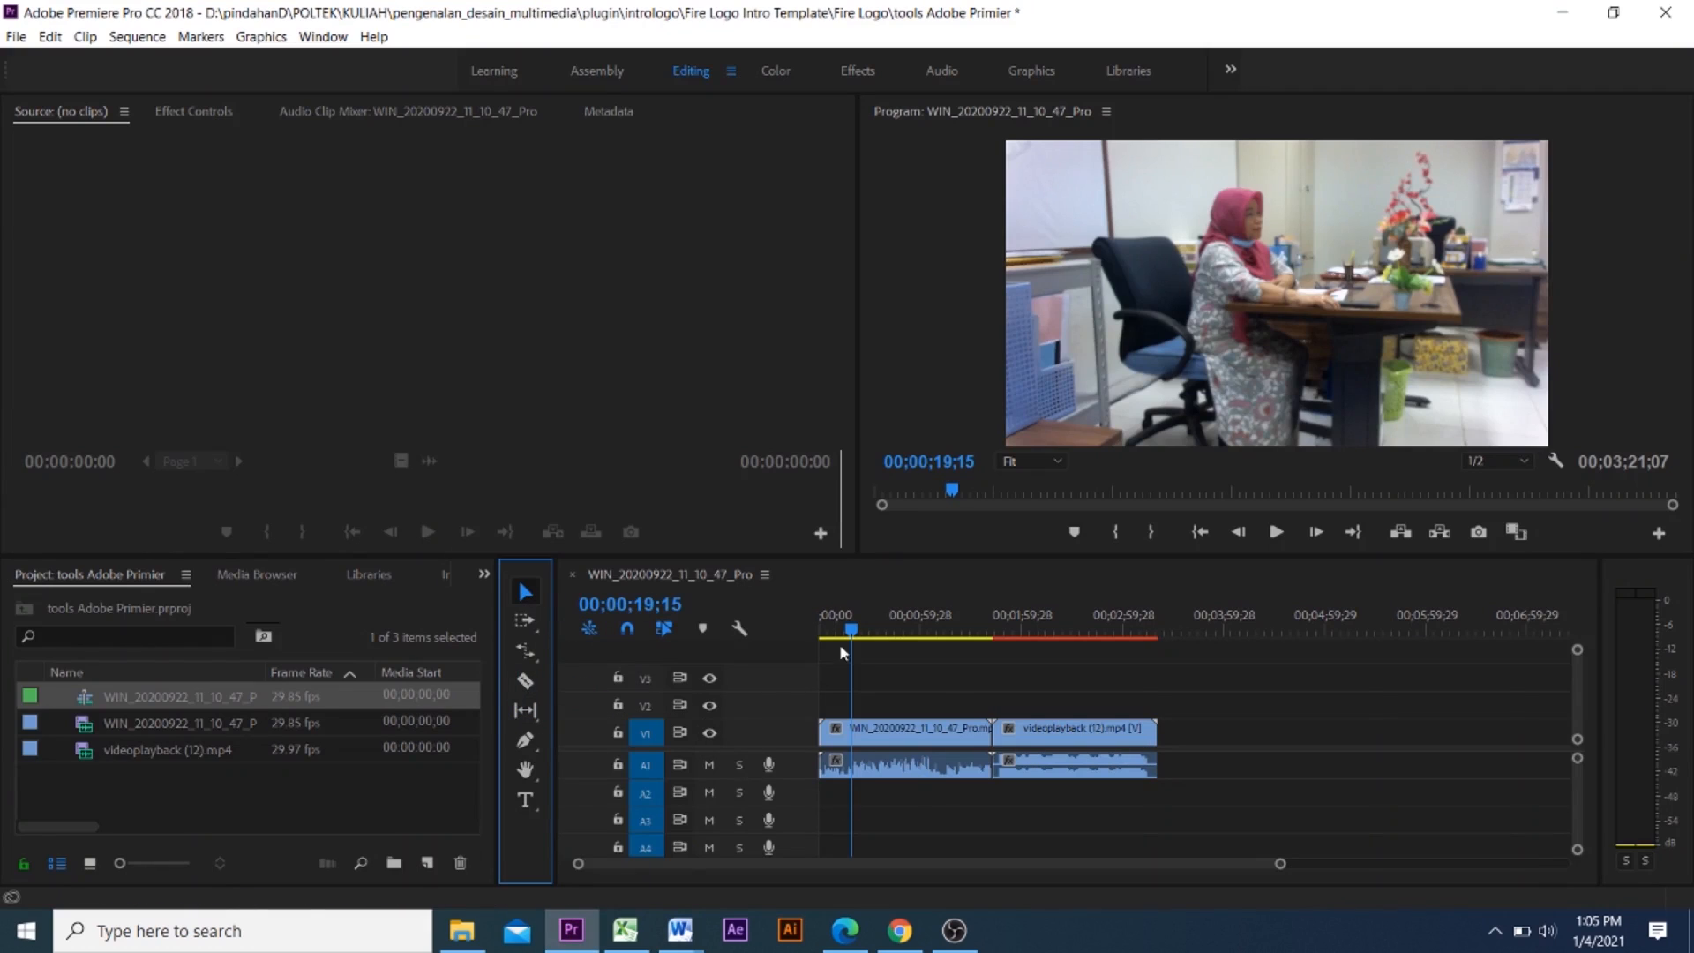
pyautogui.press('y')
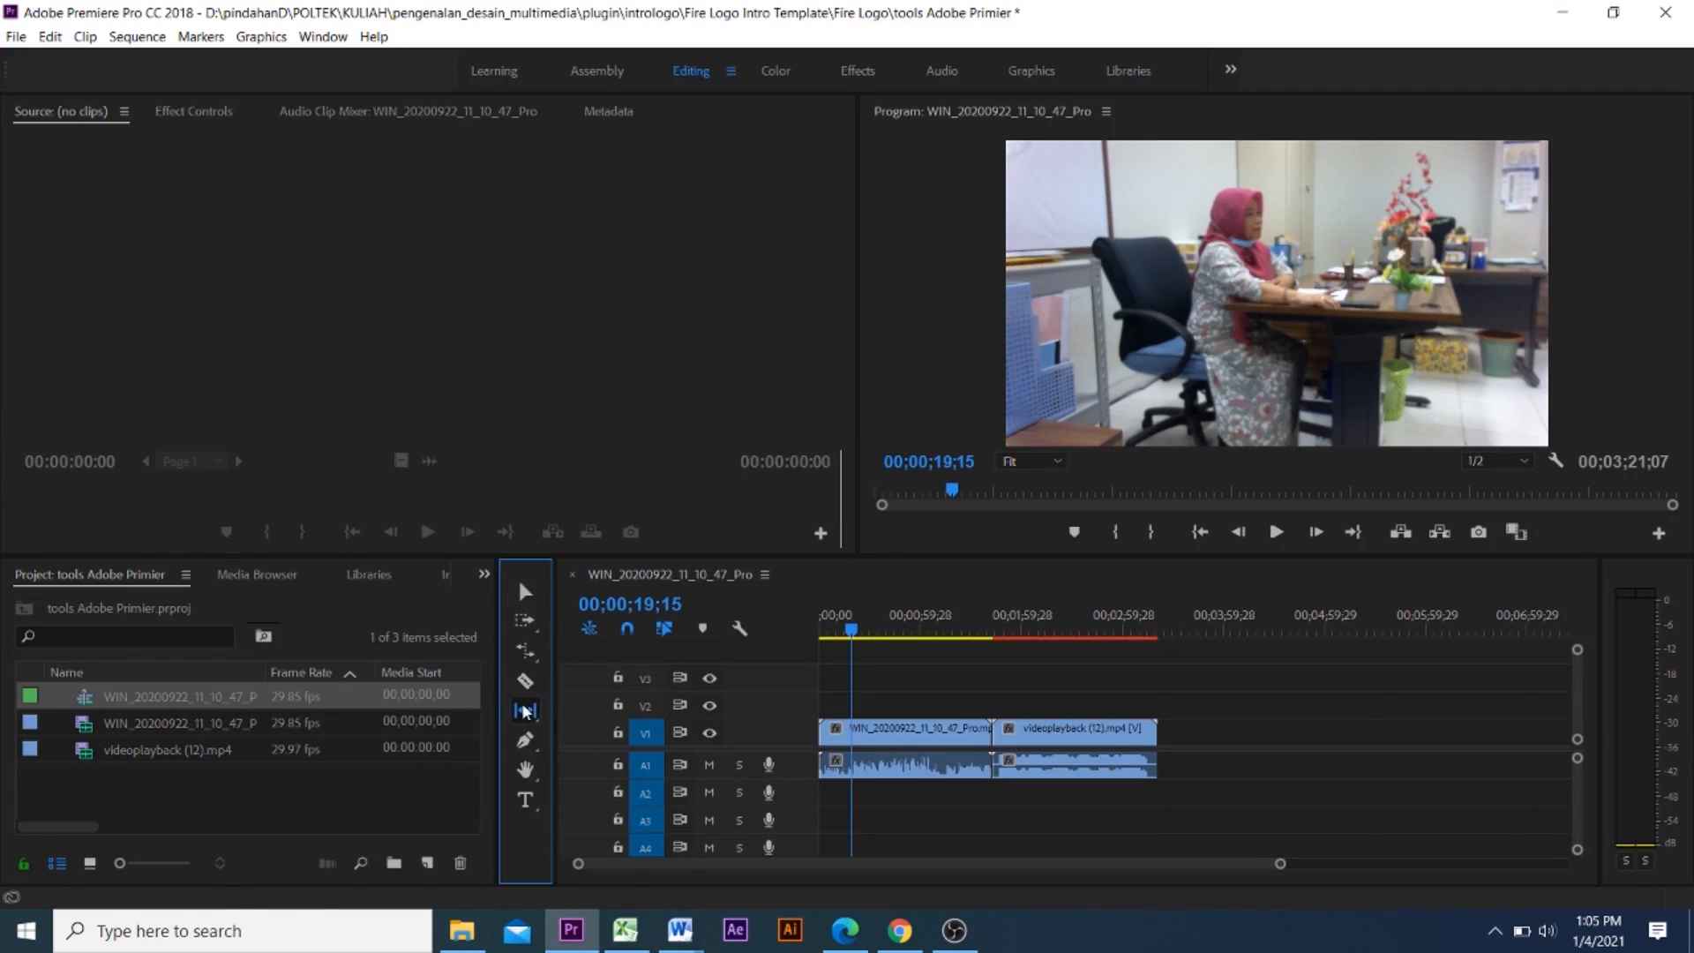
pyautogui.click(980, 732)
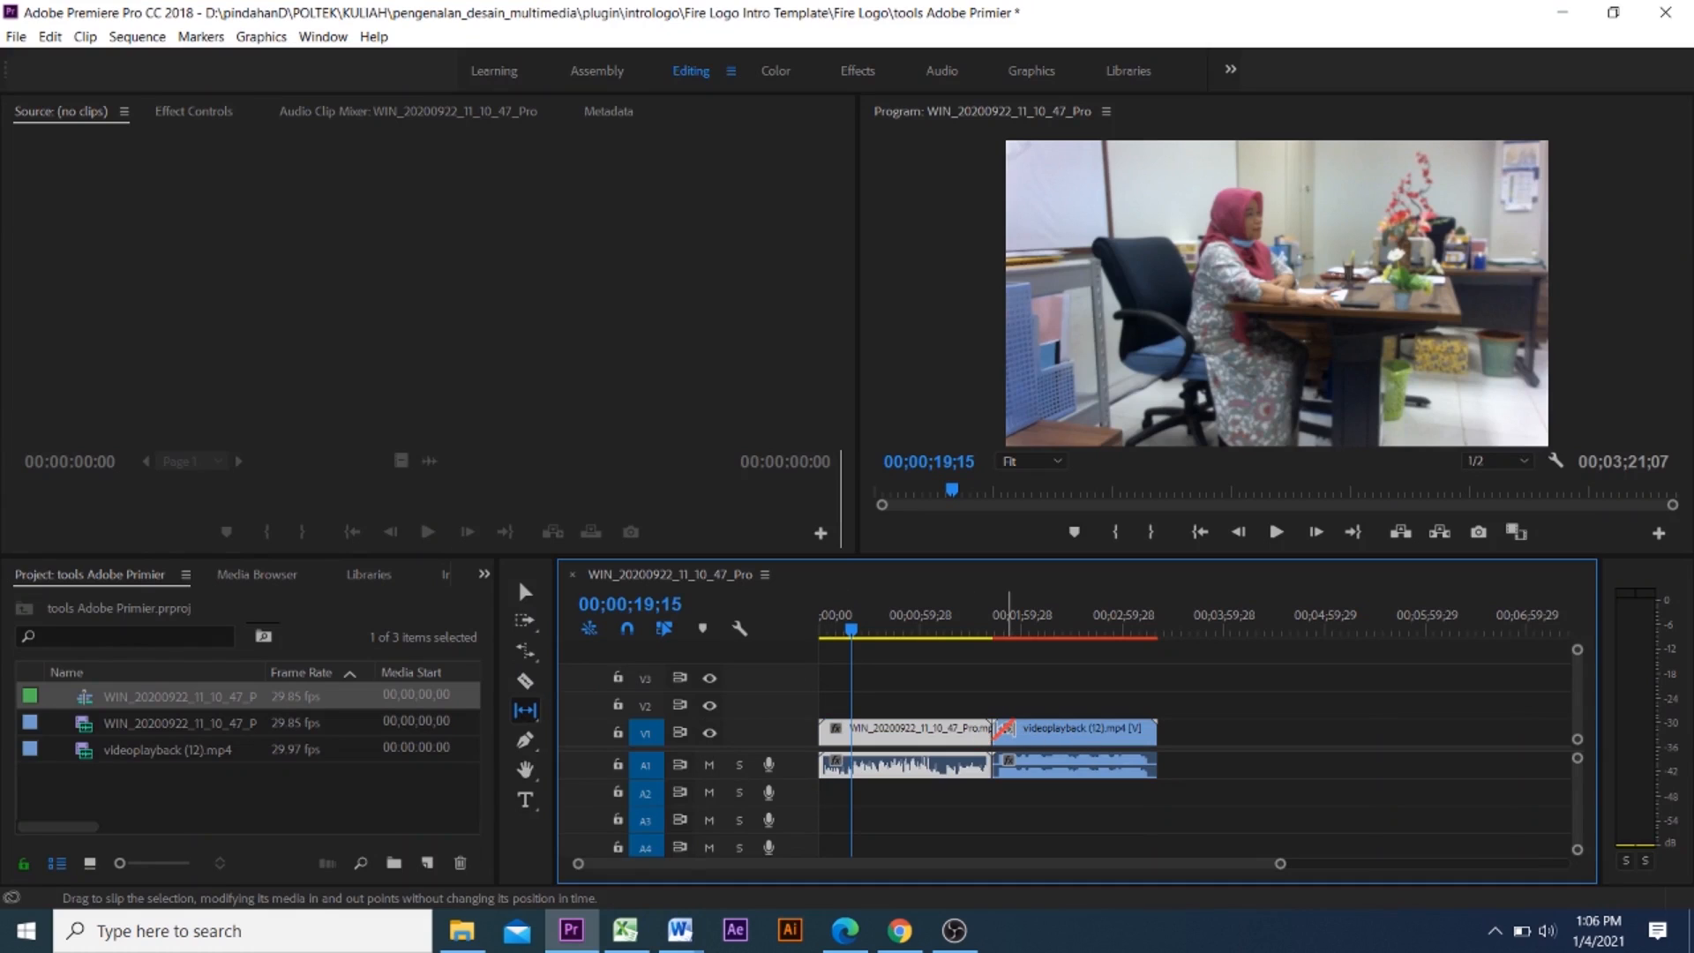
pyautogui.click(1003, 729)
pyautogui.keyDown('shift'); pyautogui.click(974, 732); pyautogui.keyUp('shift')
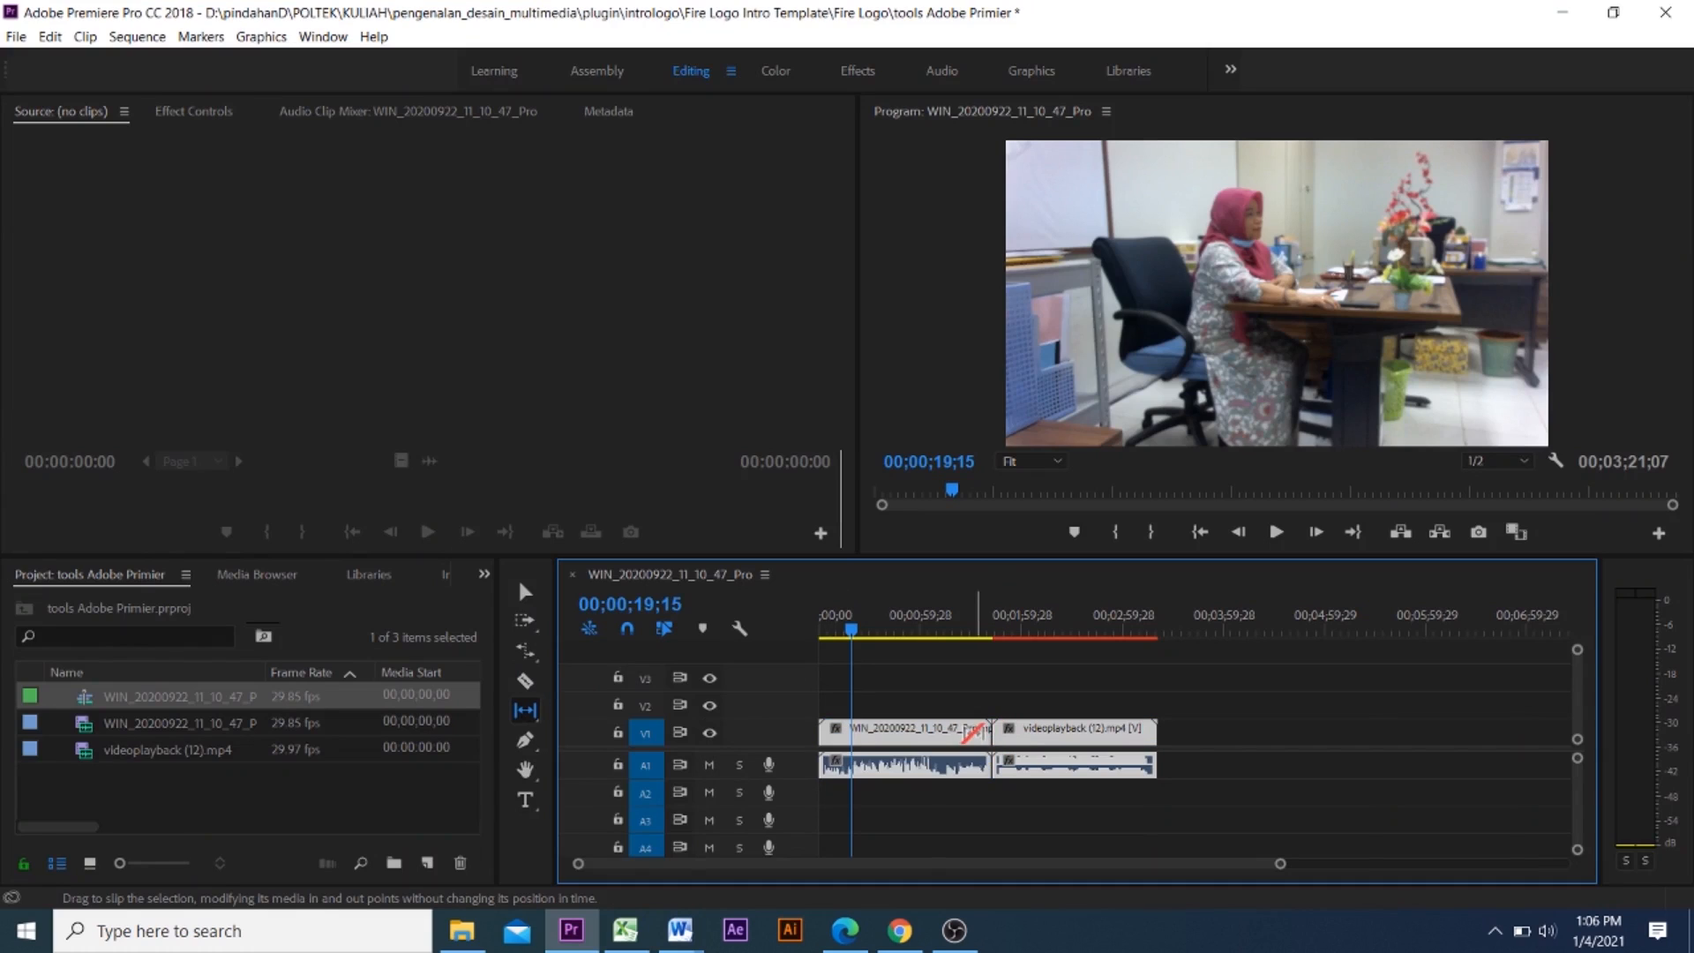
pyautogui.moveTo(976, 734); pyautogui.dragTo(1251, 727)
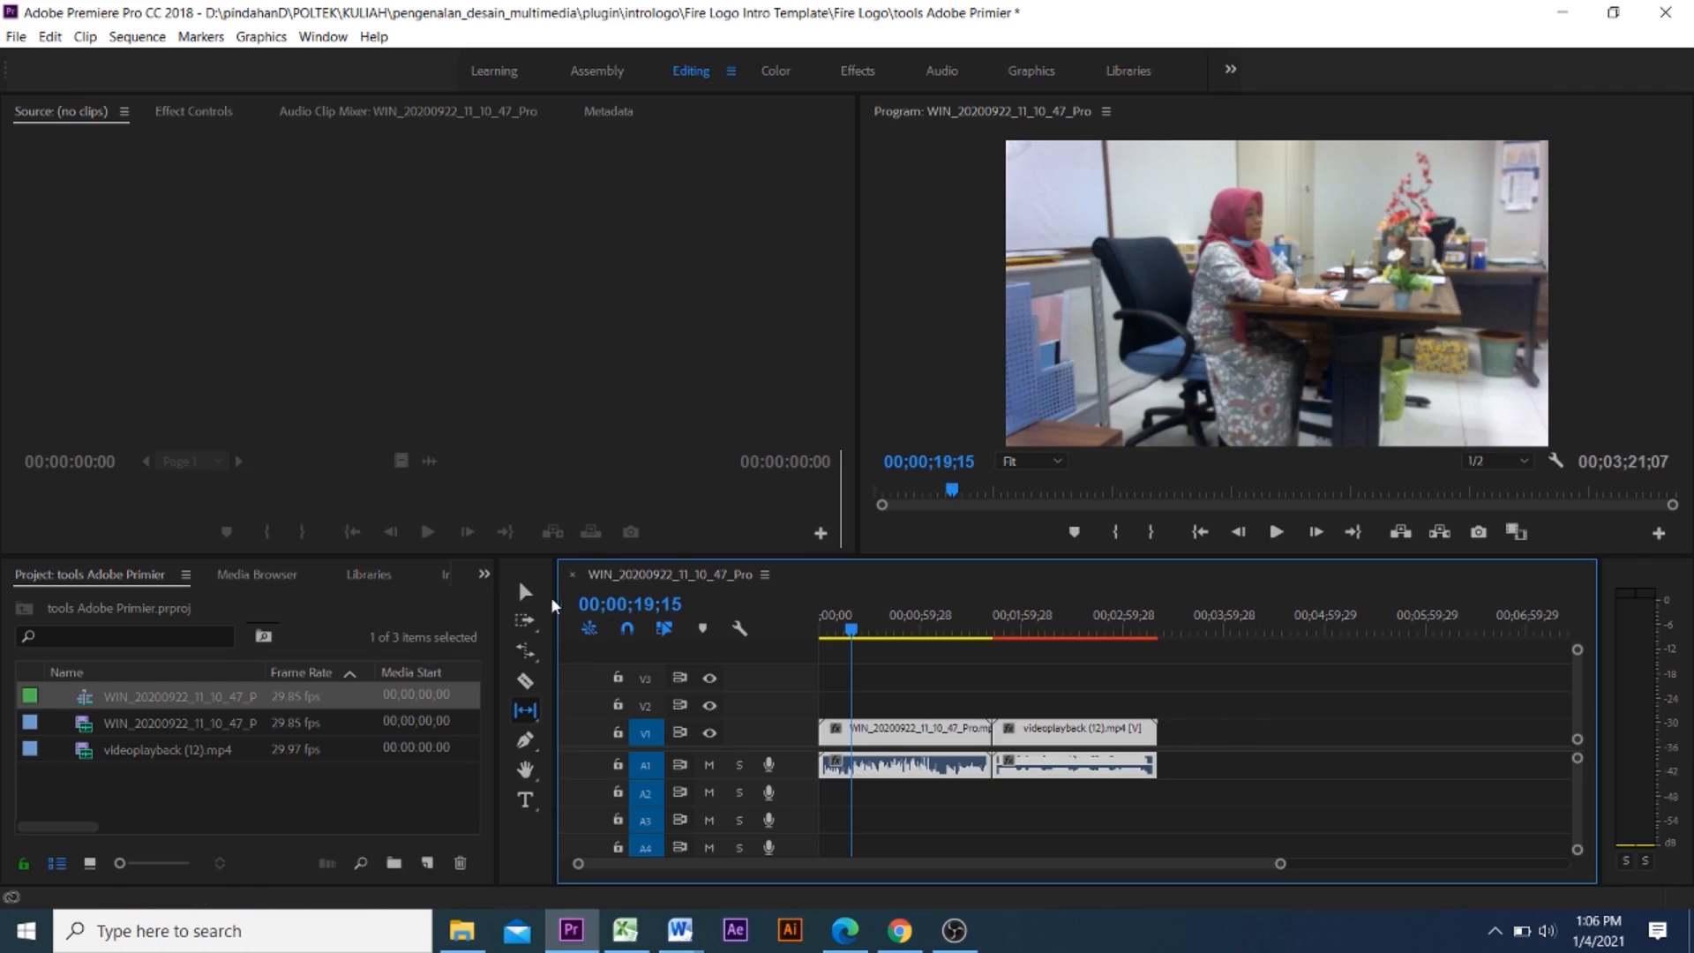
# Load the timeline's videoplayback (12).mp4 clip into the Source monitor and move the clip about 56 seconds later with the Selection tool
pyautogui.click(525, 710)
pyautogui.click(525, 591)
pyautogui.click(1497, 766)
pyautogui.click(1122, 732)
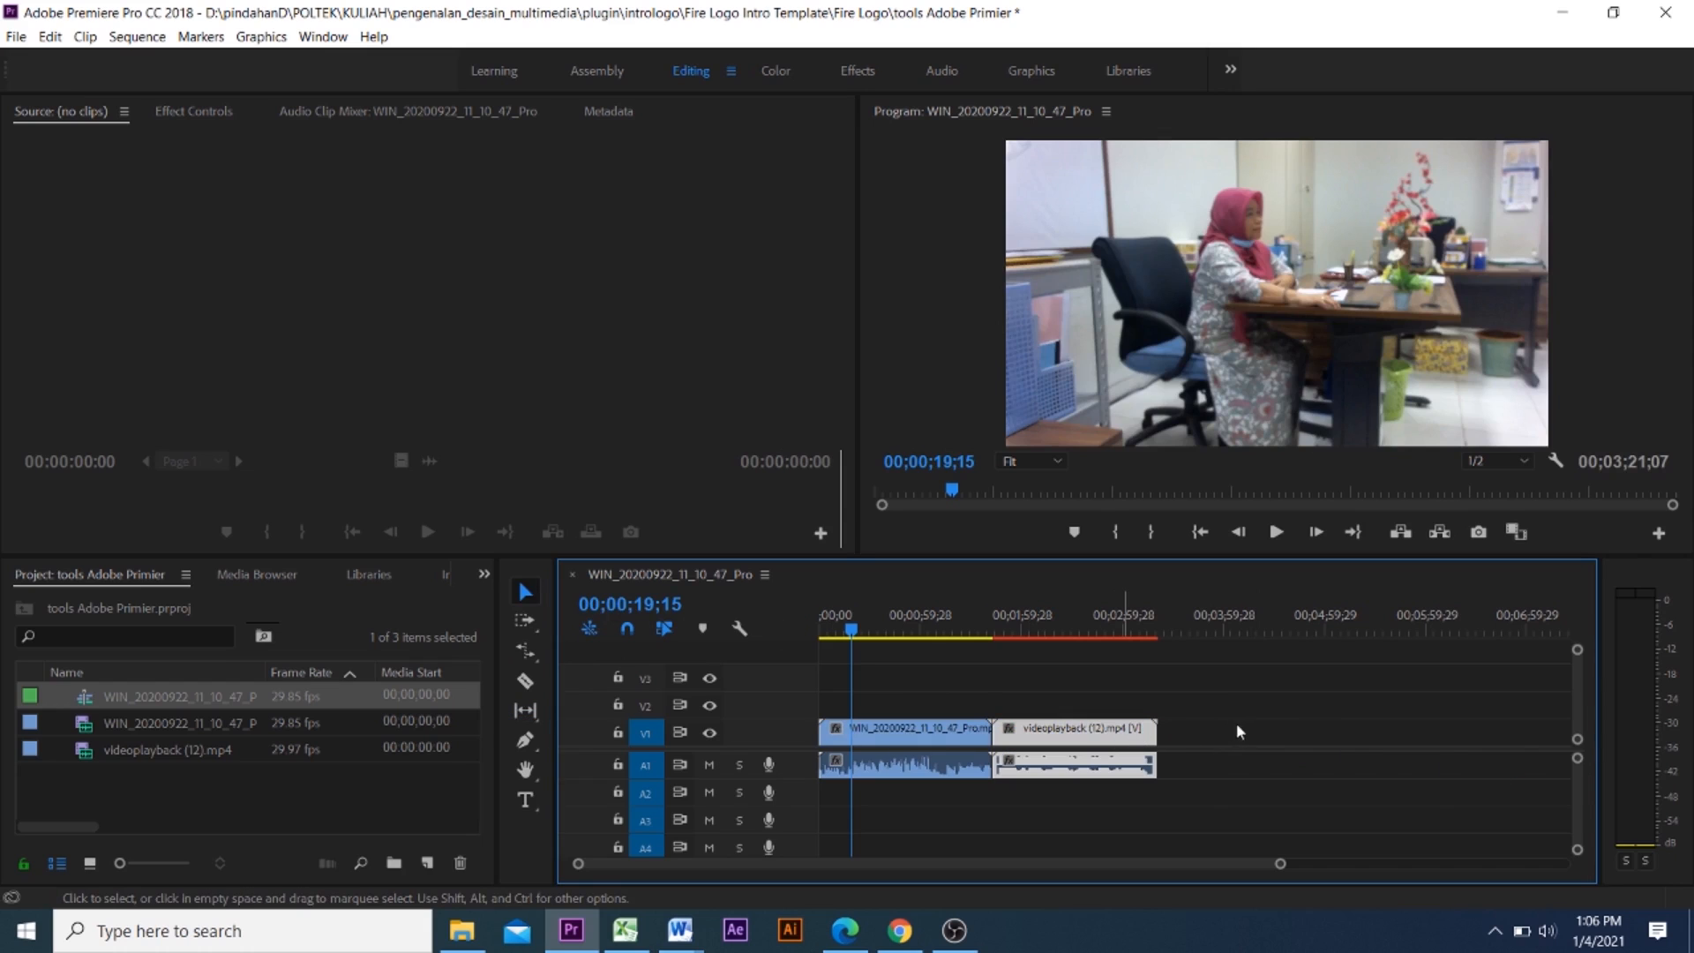
pyautogui.doubleClick(1137, 747)
pyautogui.moveTo(1121, 746); pyautogui.dragTo(1216, 742)
# With the Slip tool active, ripple-delete the gap between the WIN_20200922_11_10_47_Pro and videoplayback (12).mp4 clips
pyautogui.click(522, 712)
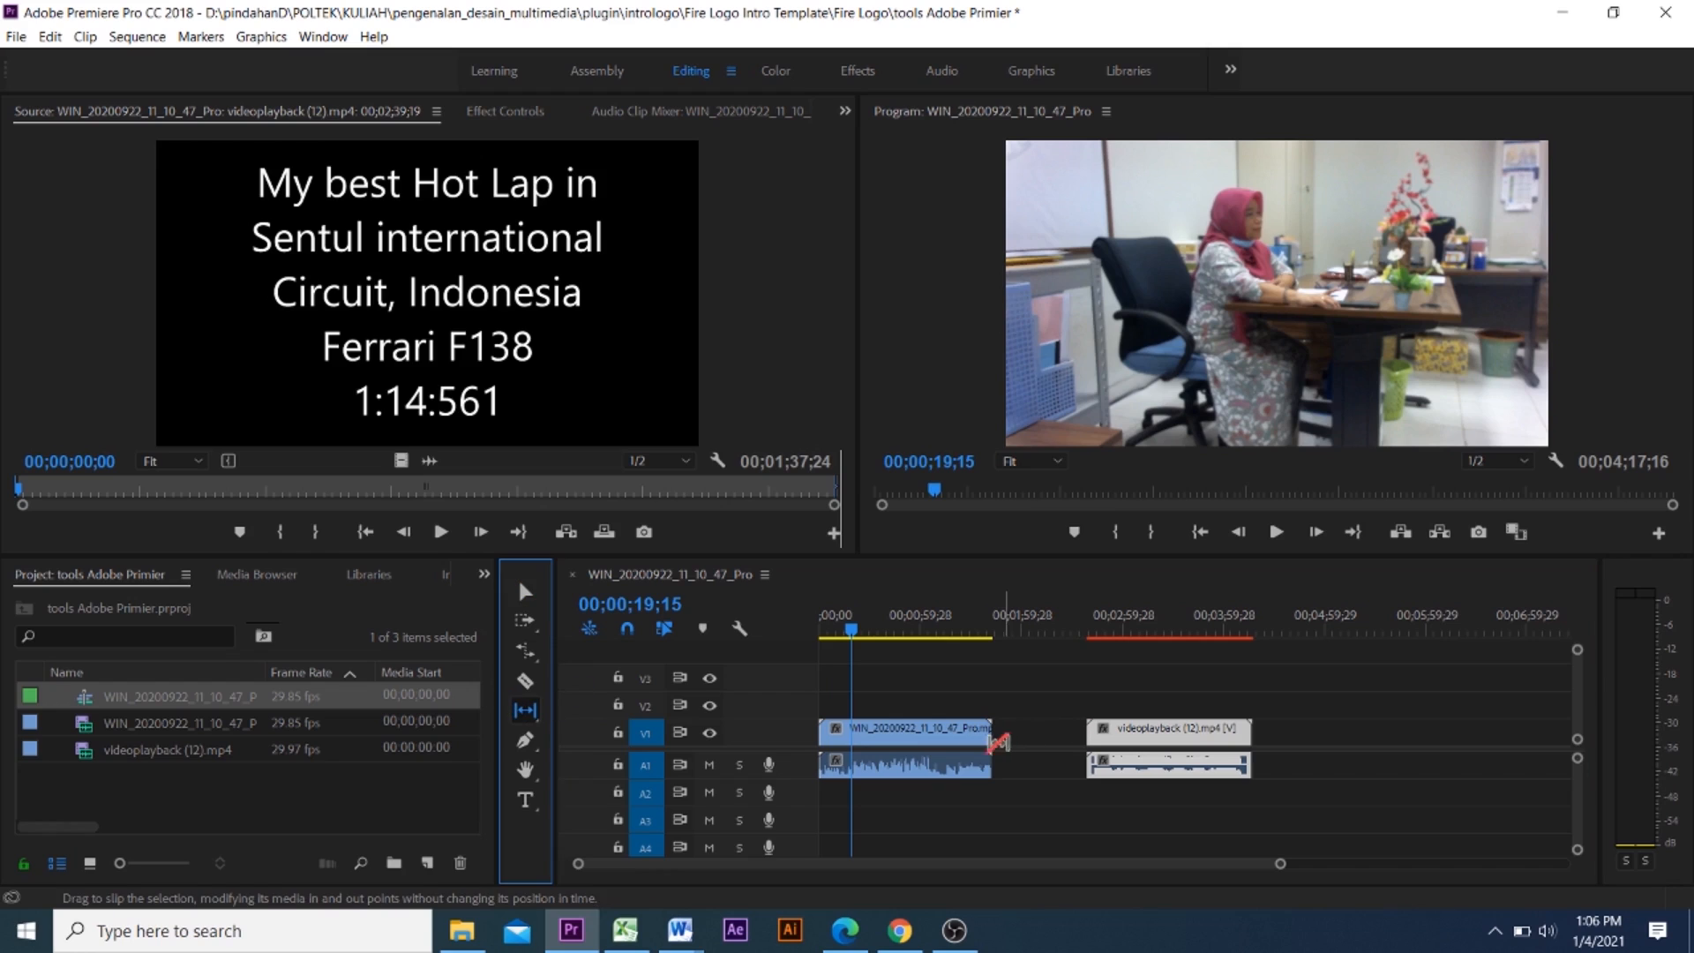
pyautogui.rightClick(1078, 738)
pyautogui.click(1145, 747)
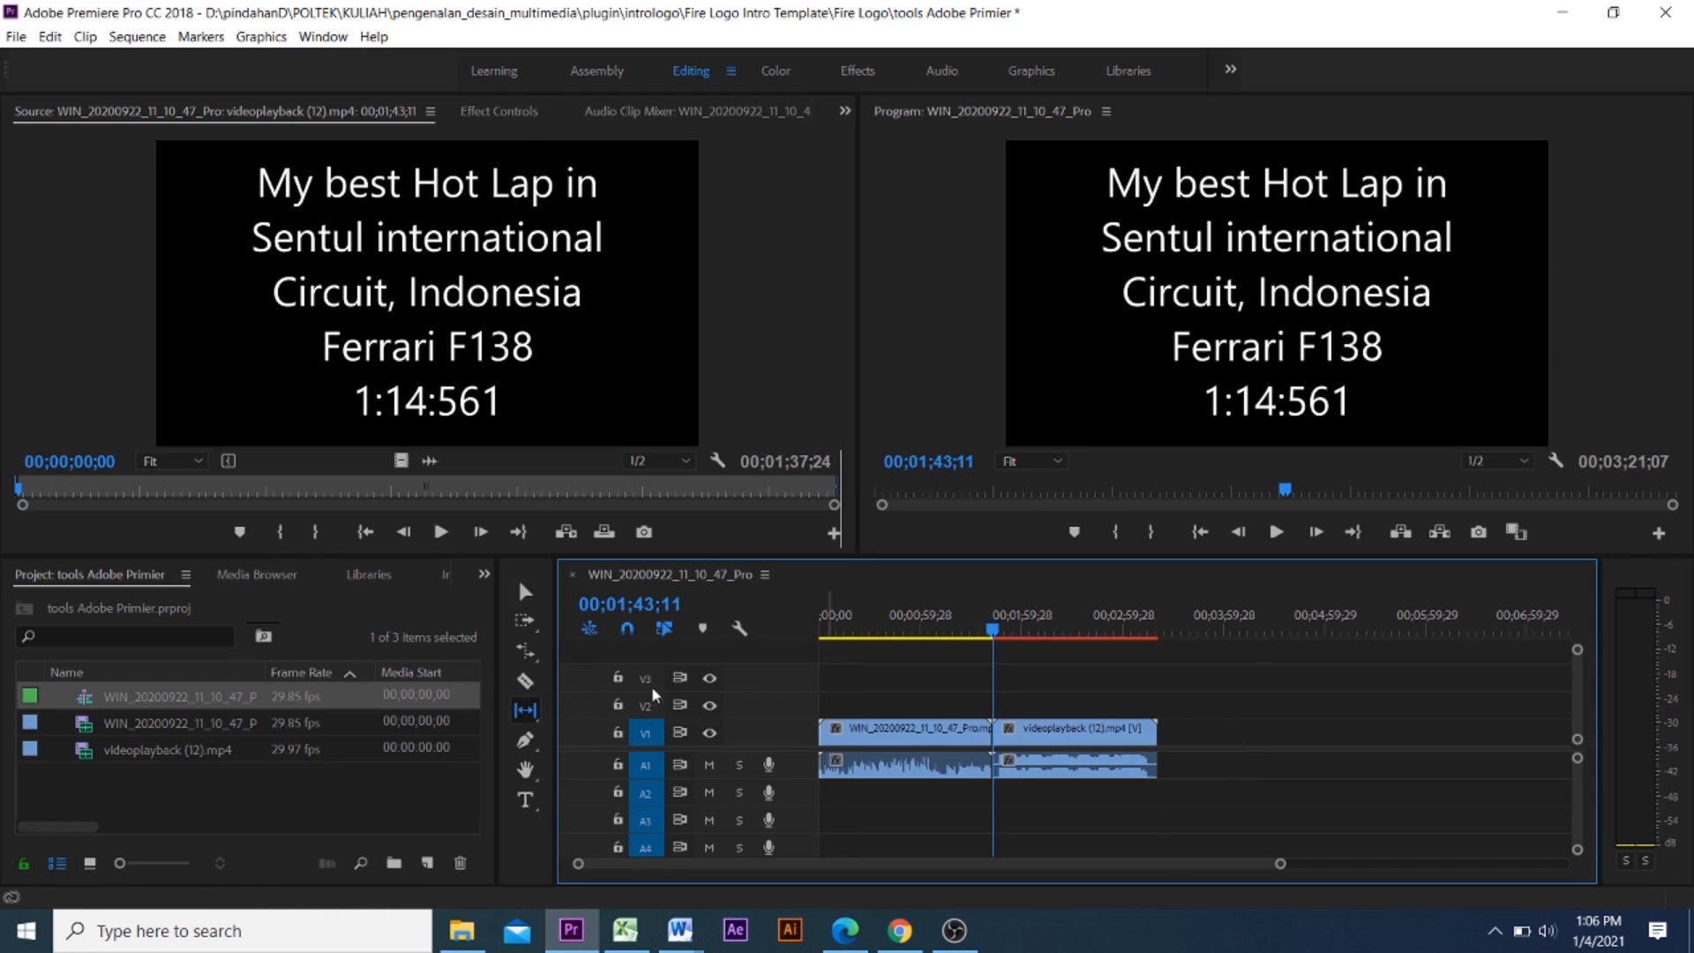
# Move both clips together about 1 minute 3 seconds later, and ripple-delete the empty space before them with the Slip tool active
pyautogui.moveTo(861, 737); pyautogui.dragTo(947, 723)
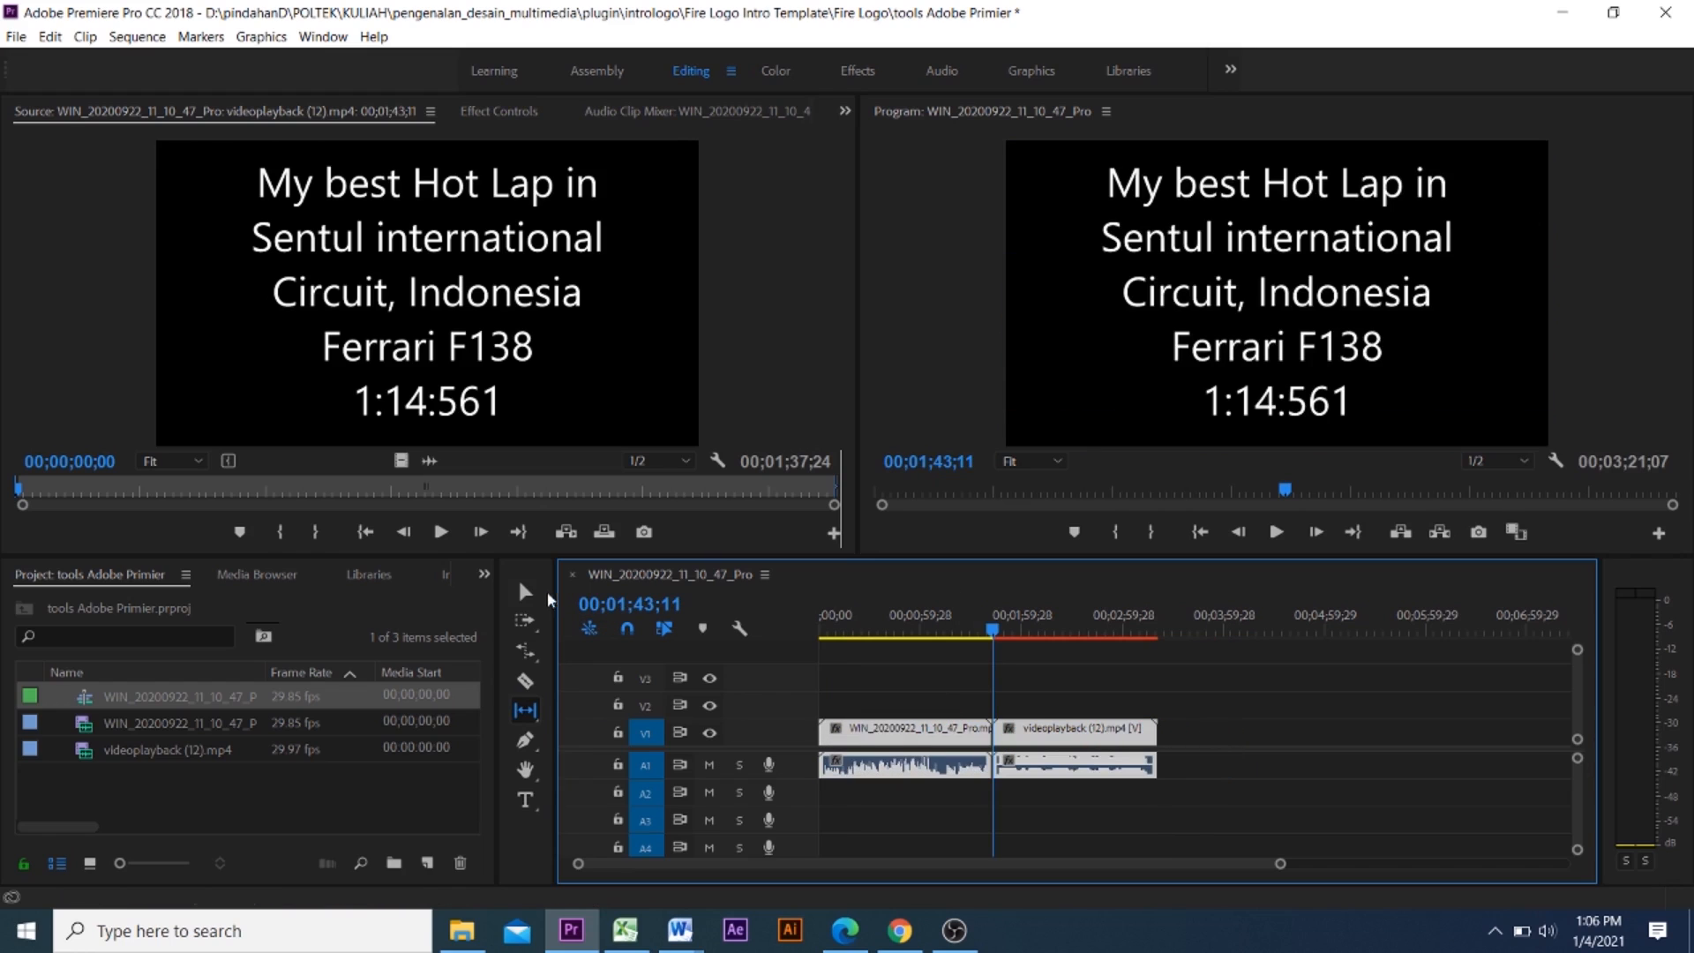
pyautogui.click(525, 591)
pyautogui.moveTo(1153, 739); pyautogui.dragTo(1180, 739)
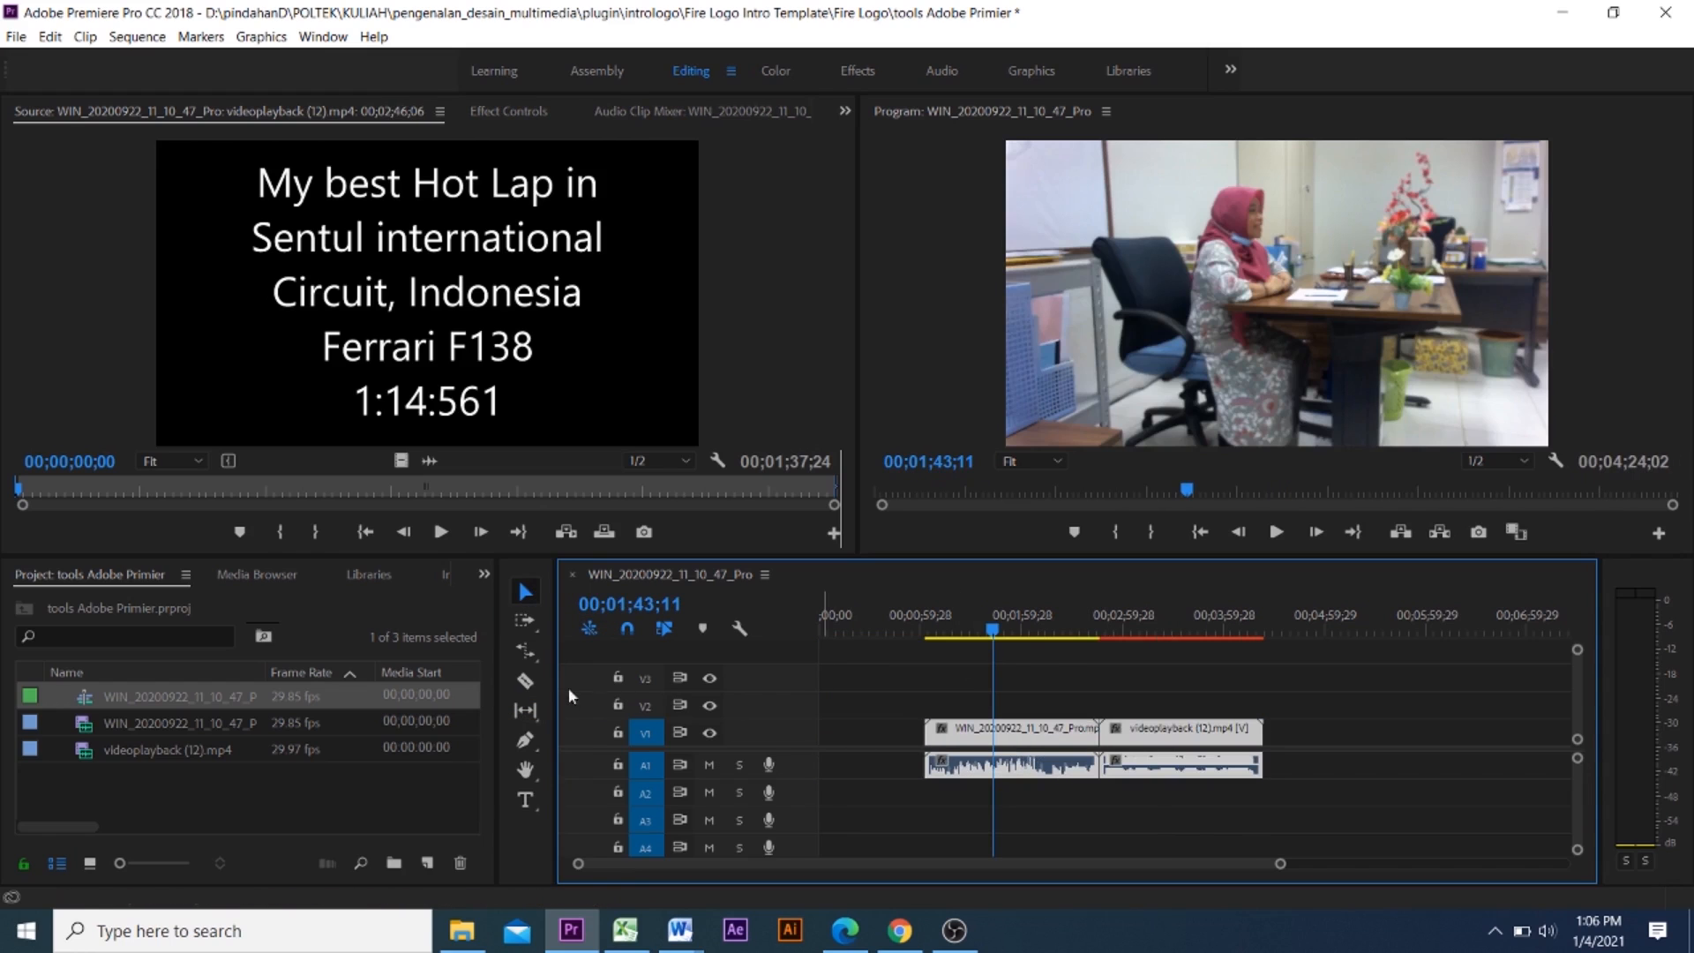
pyautogui.click(526, 710)
pyautogui.click(874, 735)
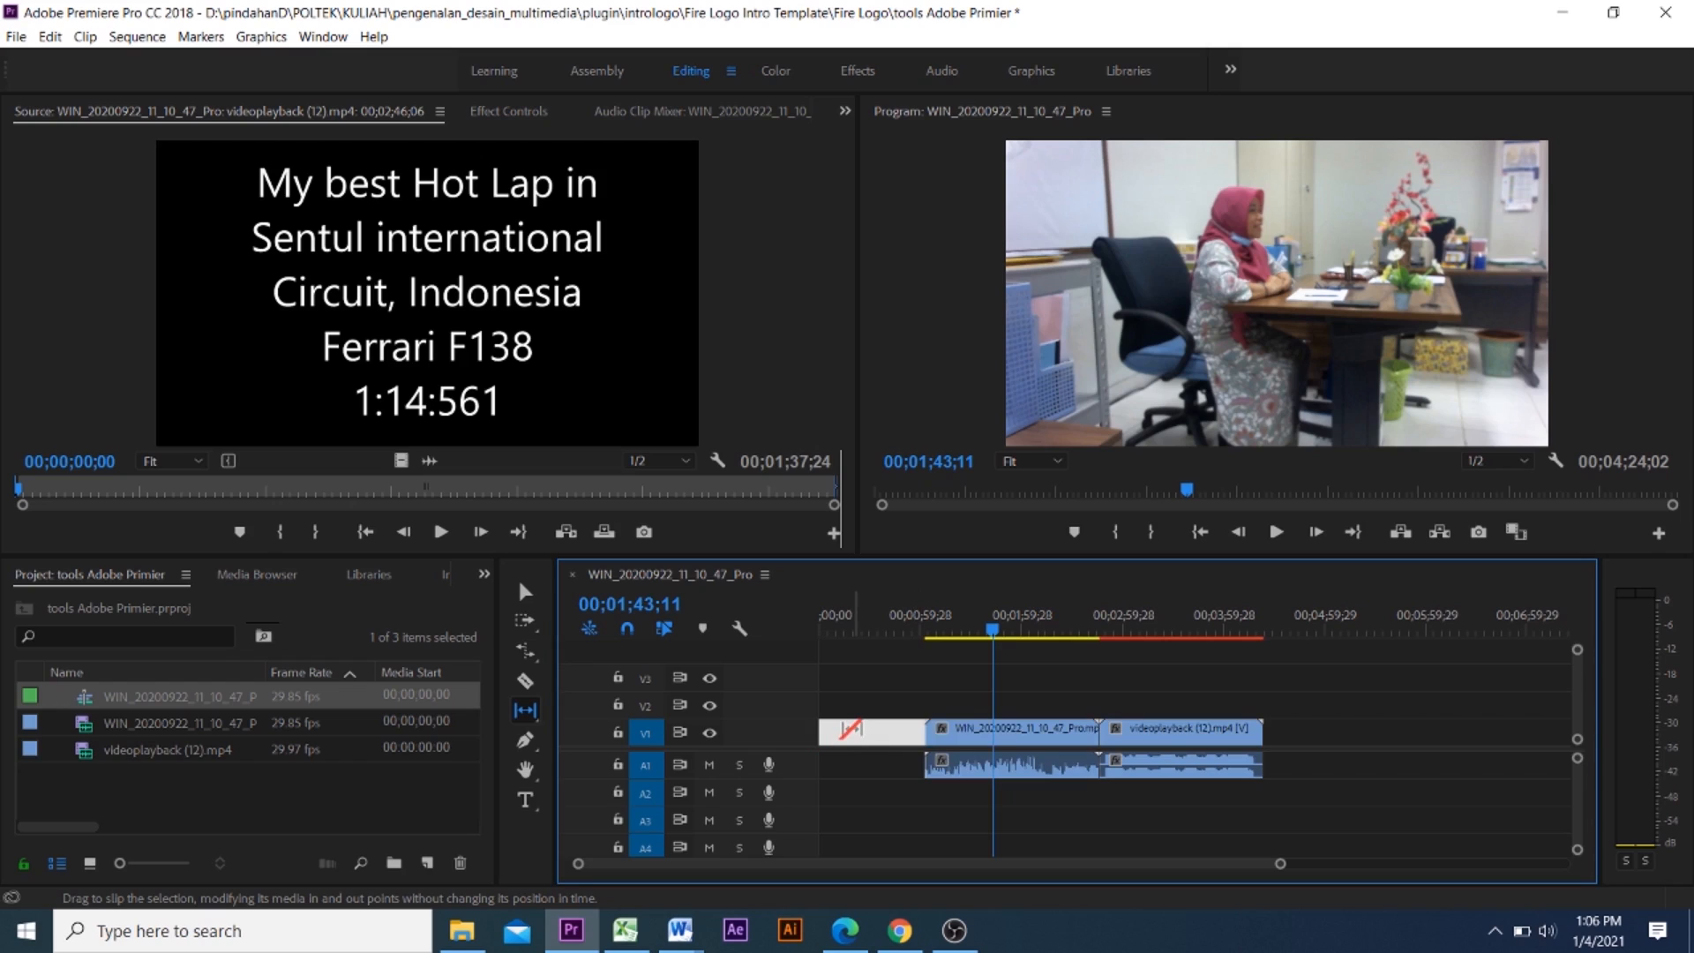
pyautogui.rightClick(868, 732)
pyautogui.click(882, 741)
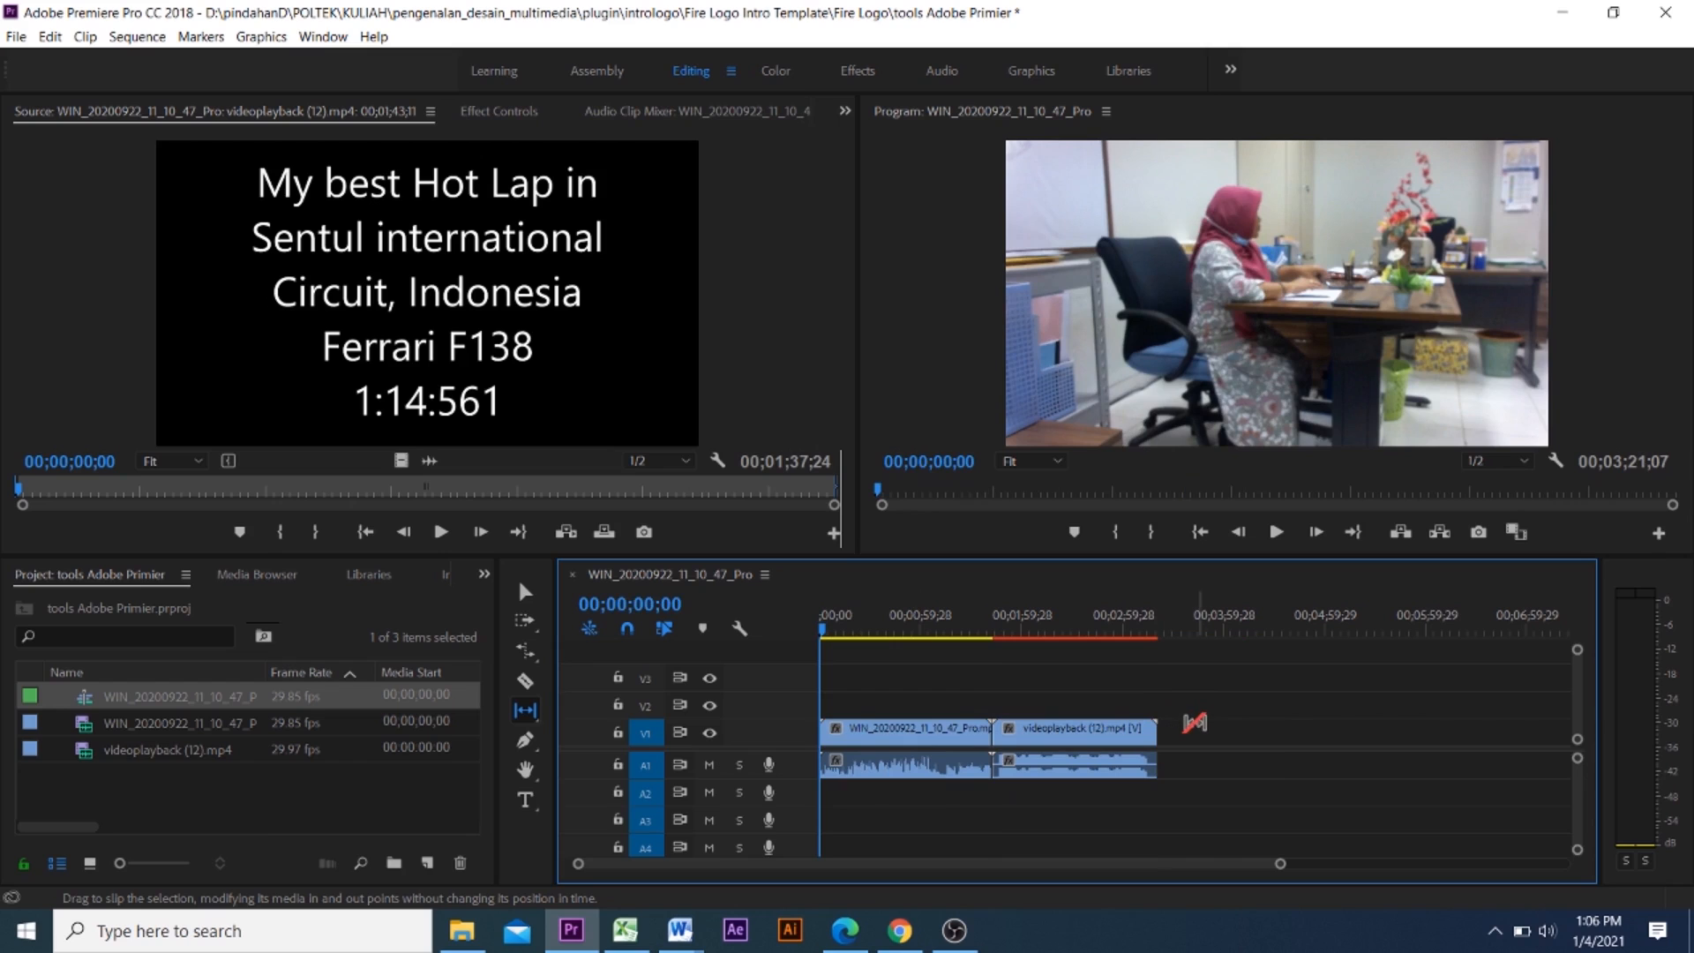
# Move the videoplayback (12).mp4 clip about 3 minutes 11 seconds later and ripple-delete the gap left before it
pyautogui.click(533, 593)
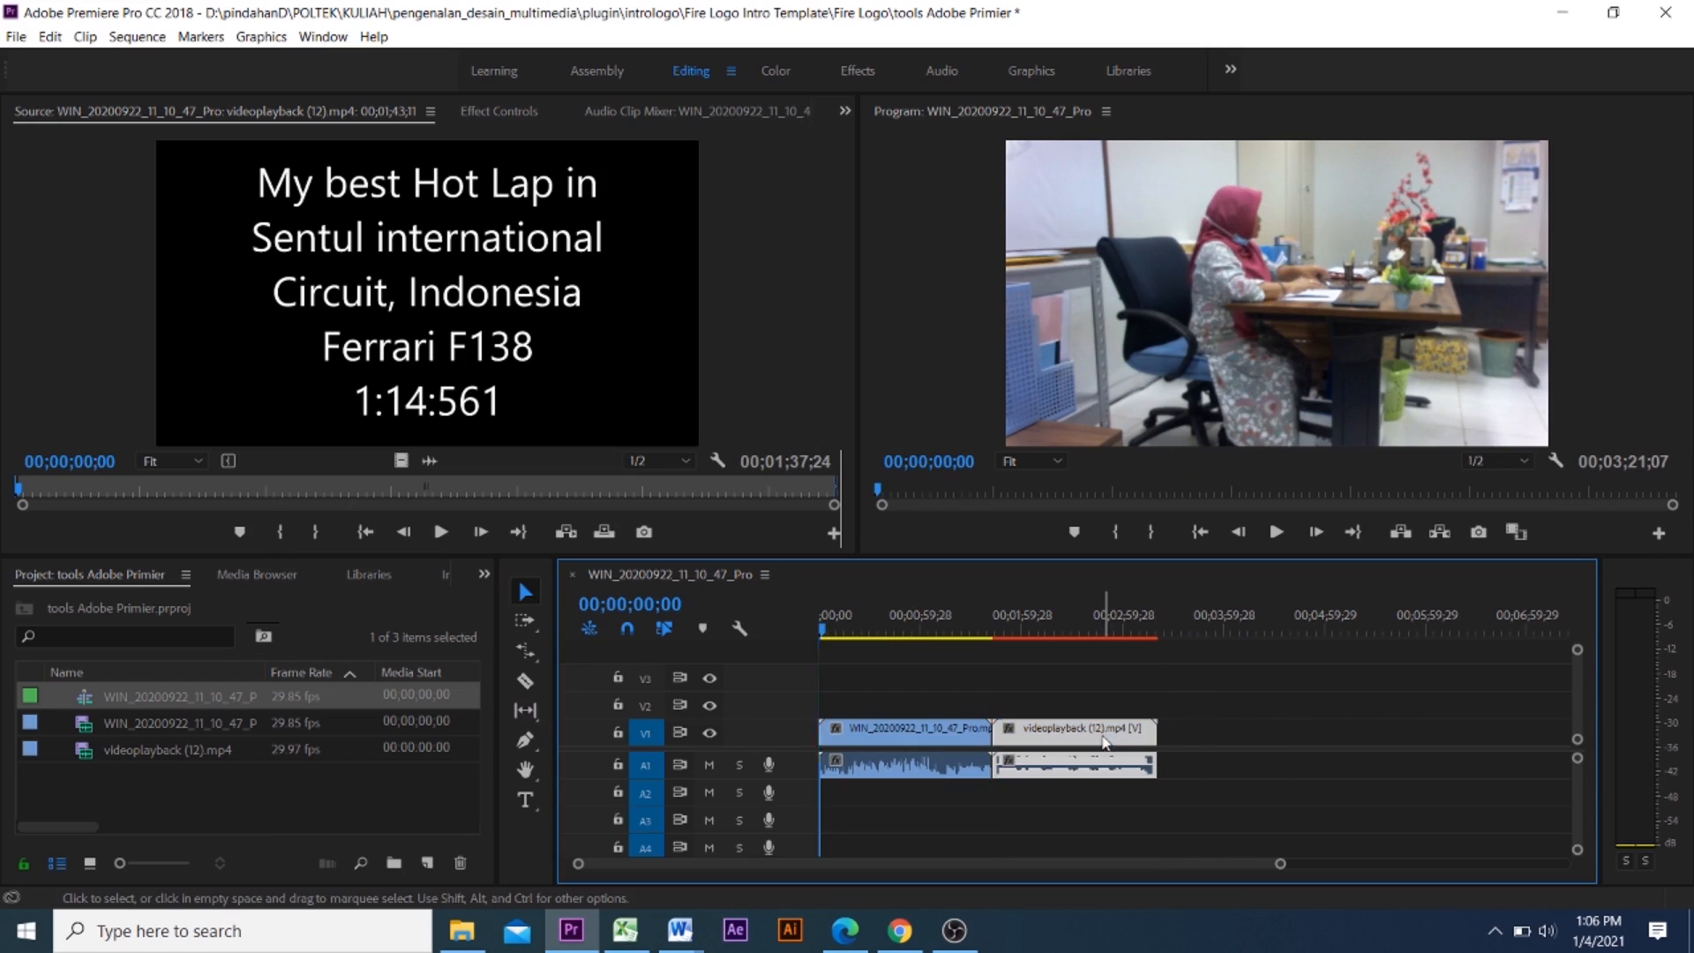
pyautogui.moveTo(1109, 739); pyautogui.dragTo(1431, 739)
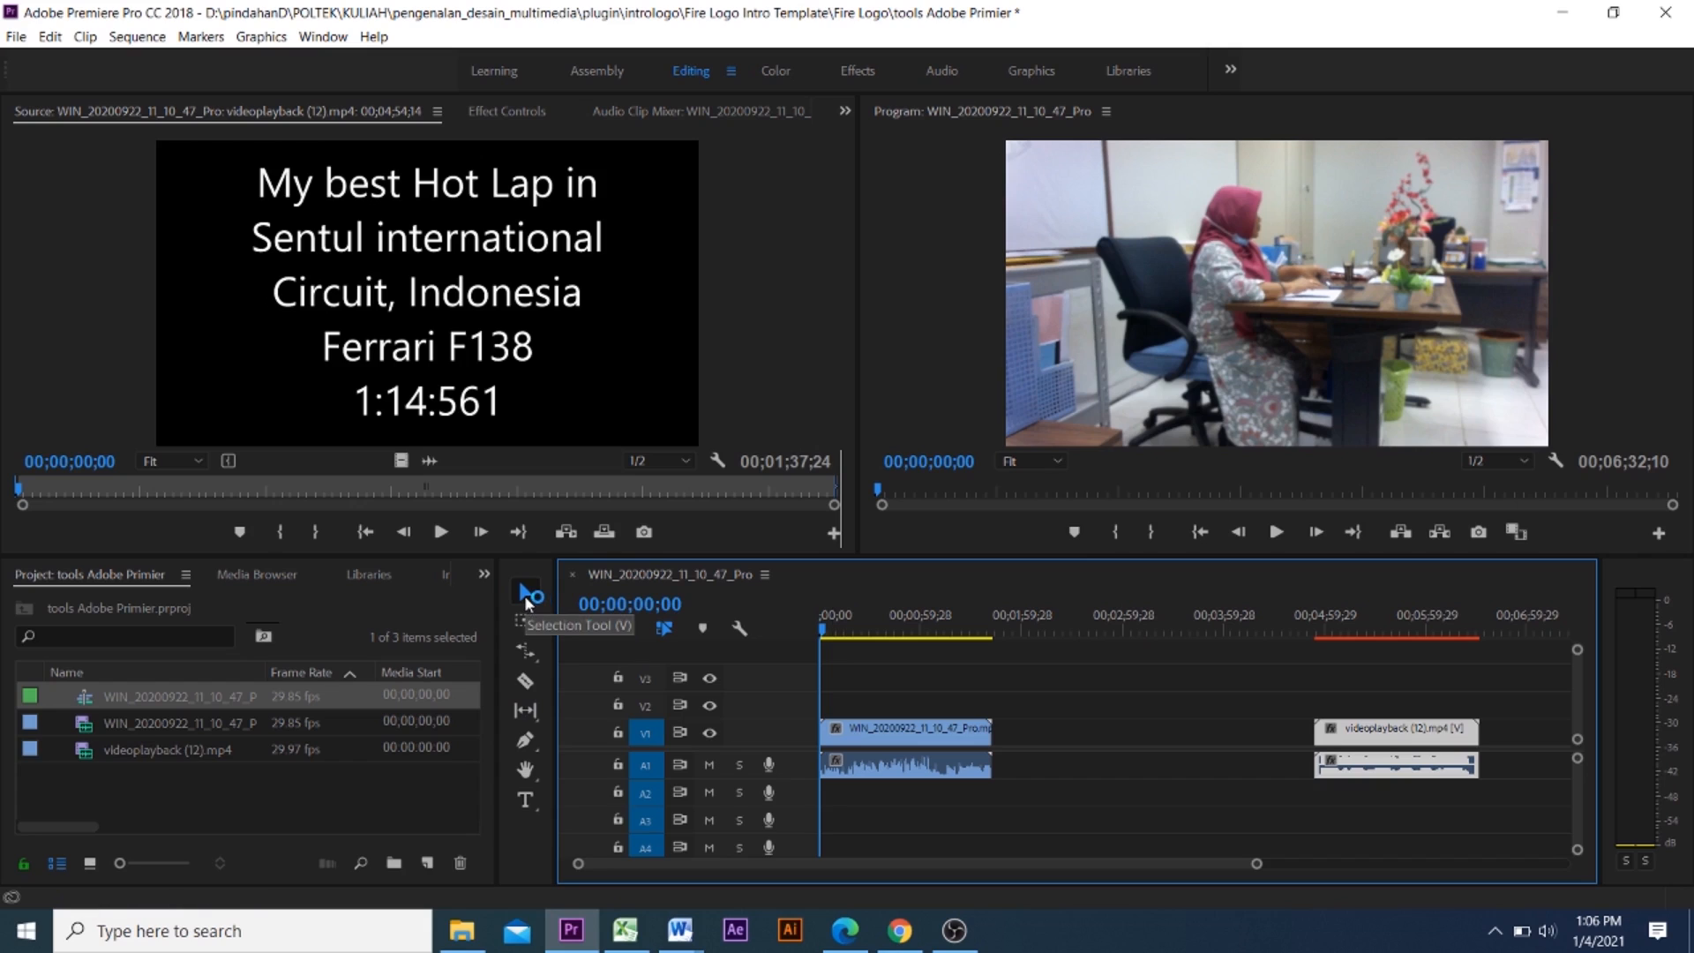
pyautogui.click(525, 710)
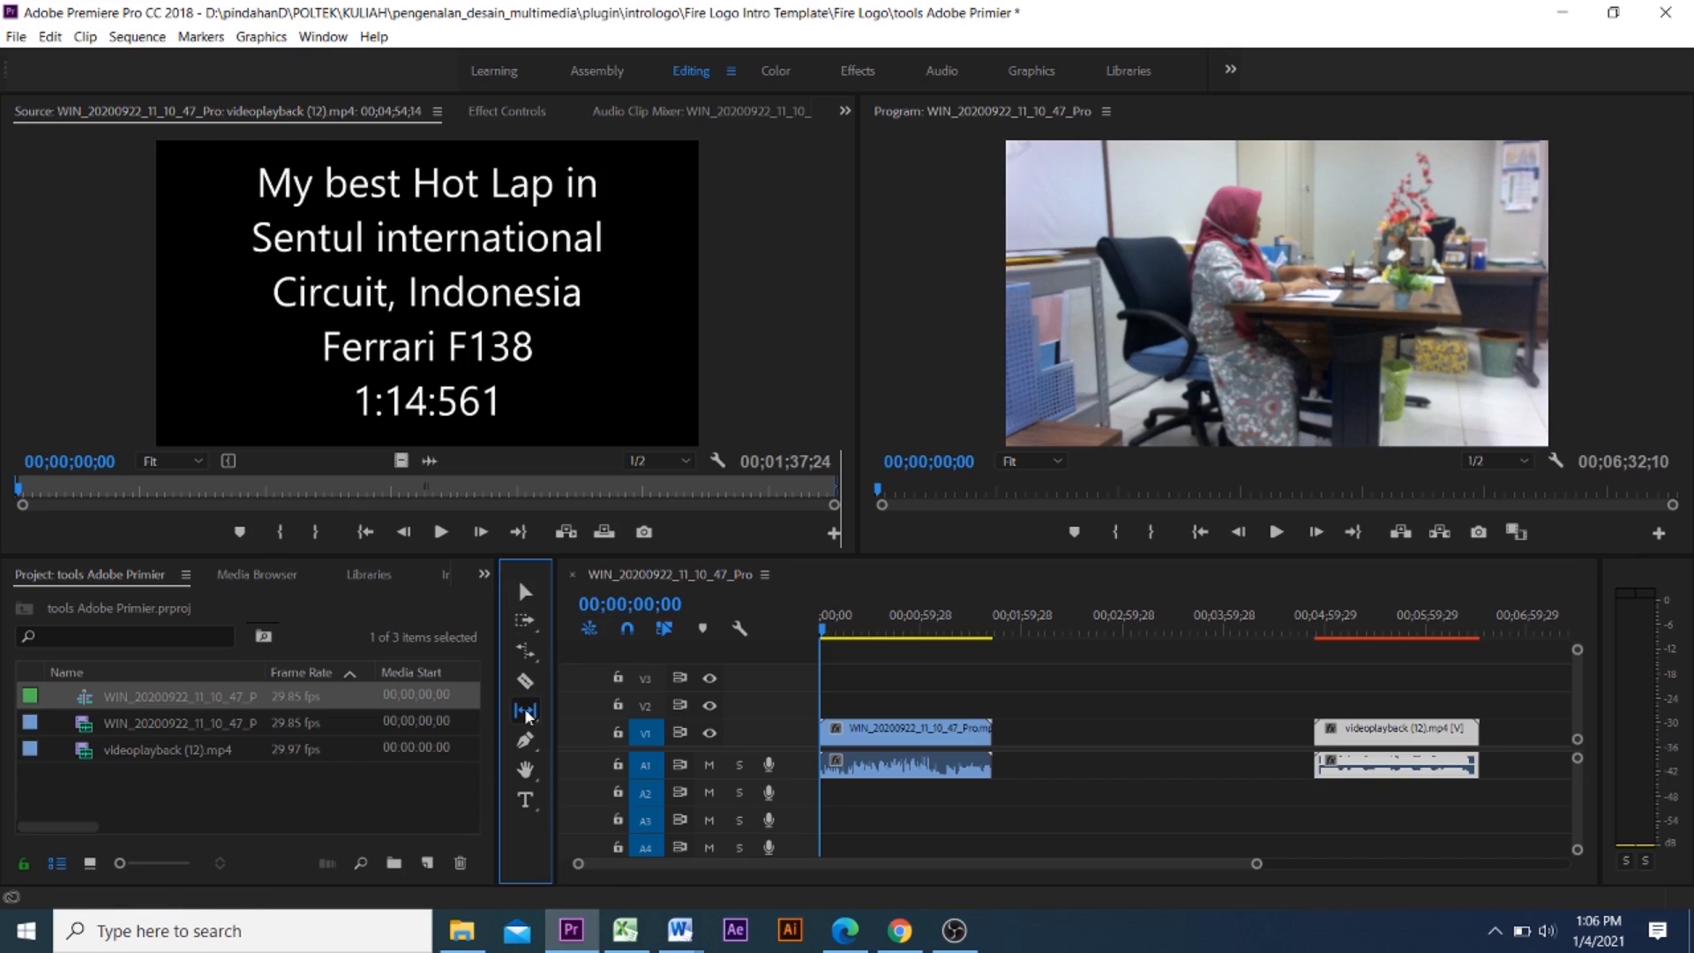
pyautogui.rightClick(1005, 732)
pyautogui.click(1078, 741)
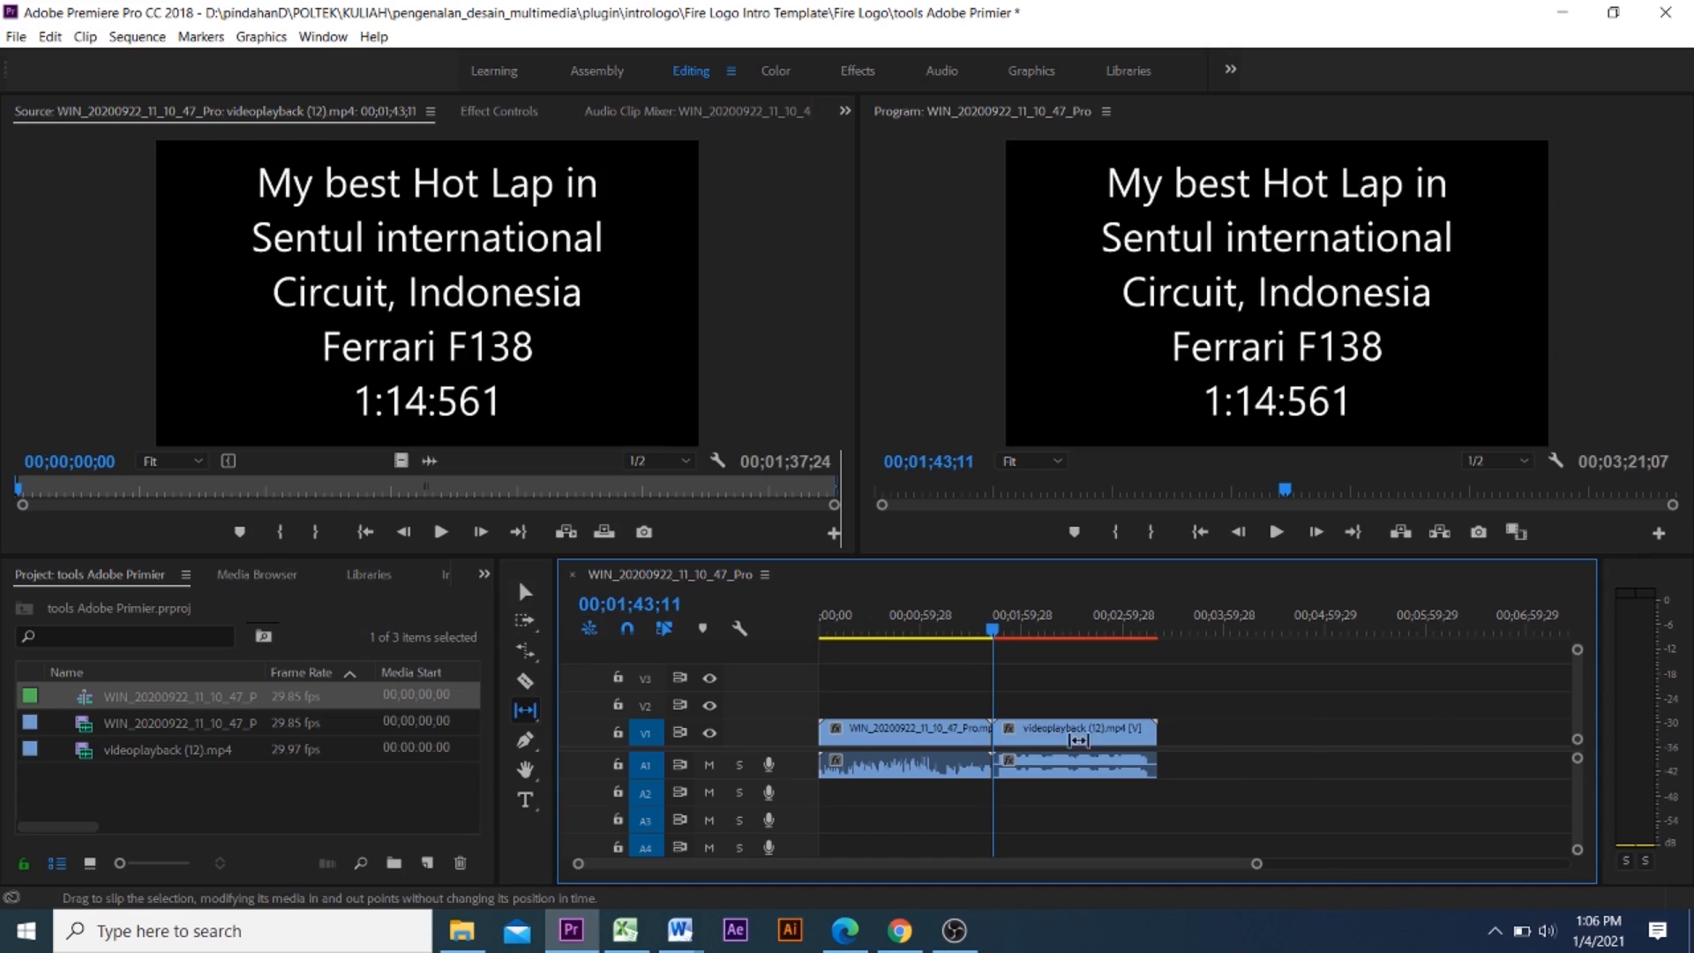
# Try moving both clips to about 00;03;46 with the Slide tool, and undo the removal of the WIN_20200922_11_10_47_Pro clip
pyautogui.click(525, 710)
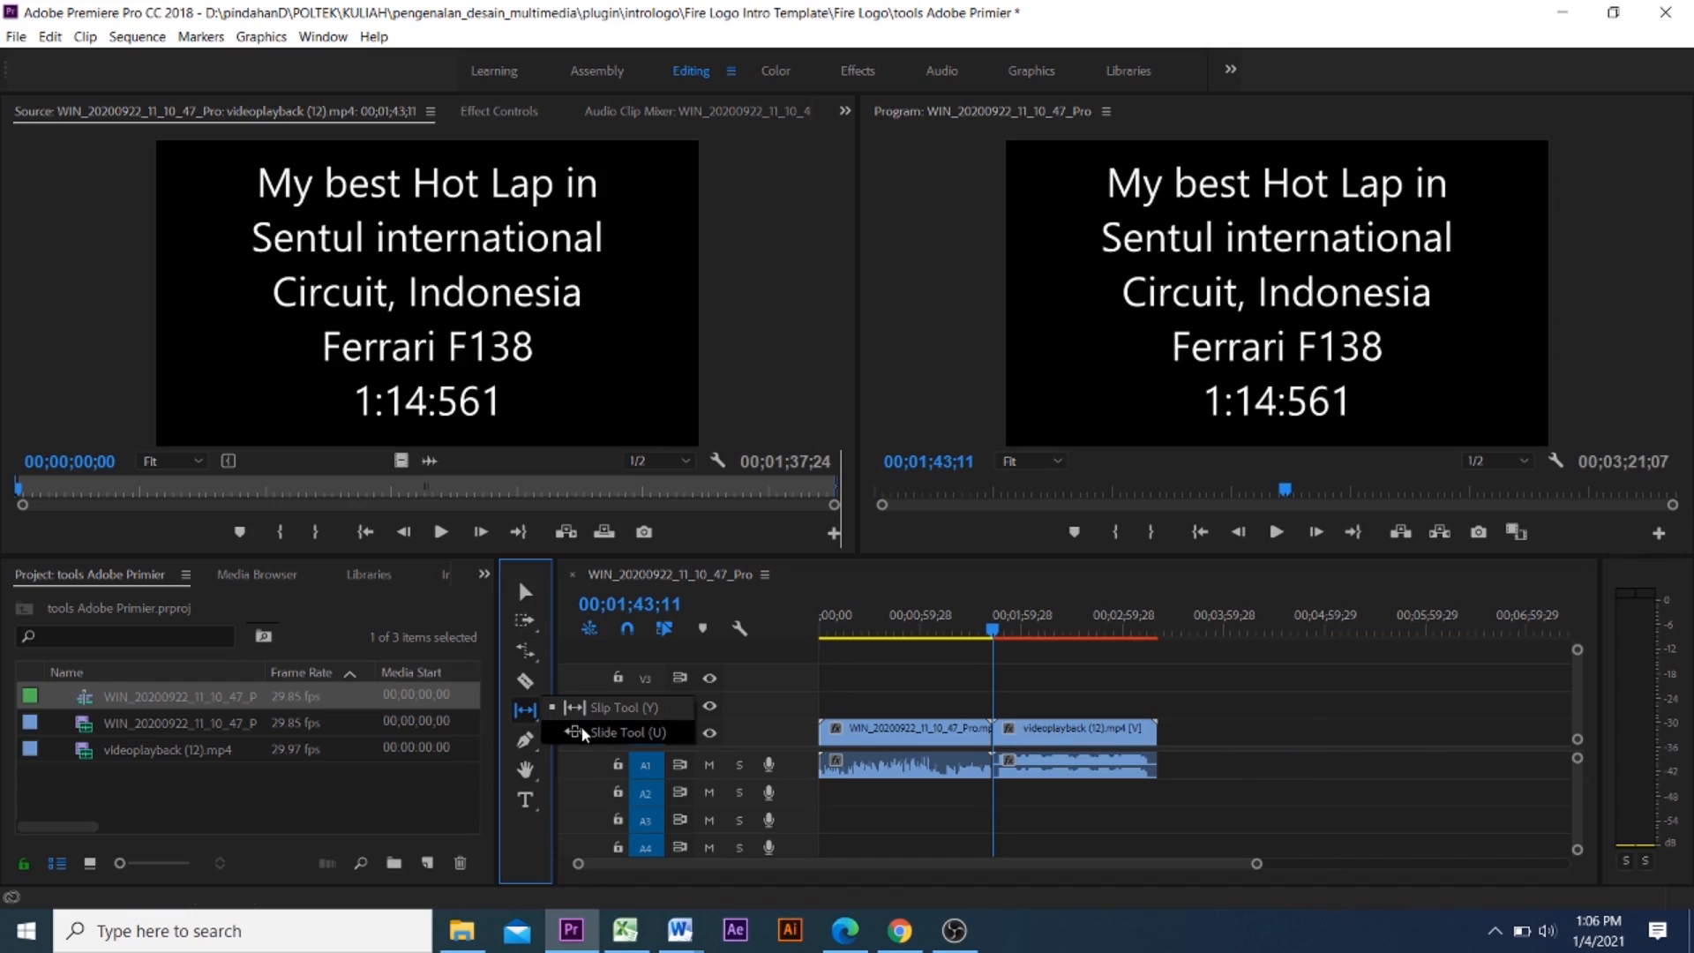
pyautogui.click(582, 732)
pyautogui.click(926, 734)
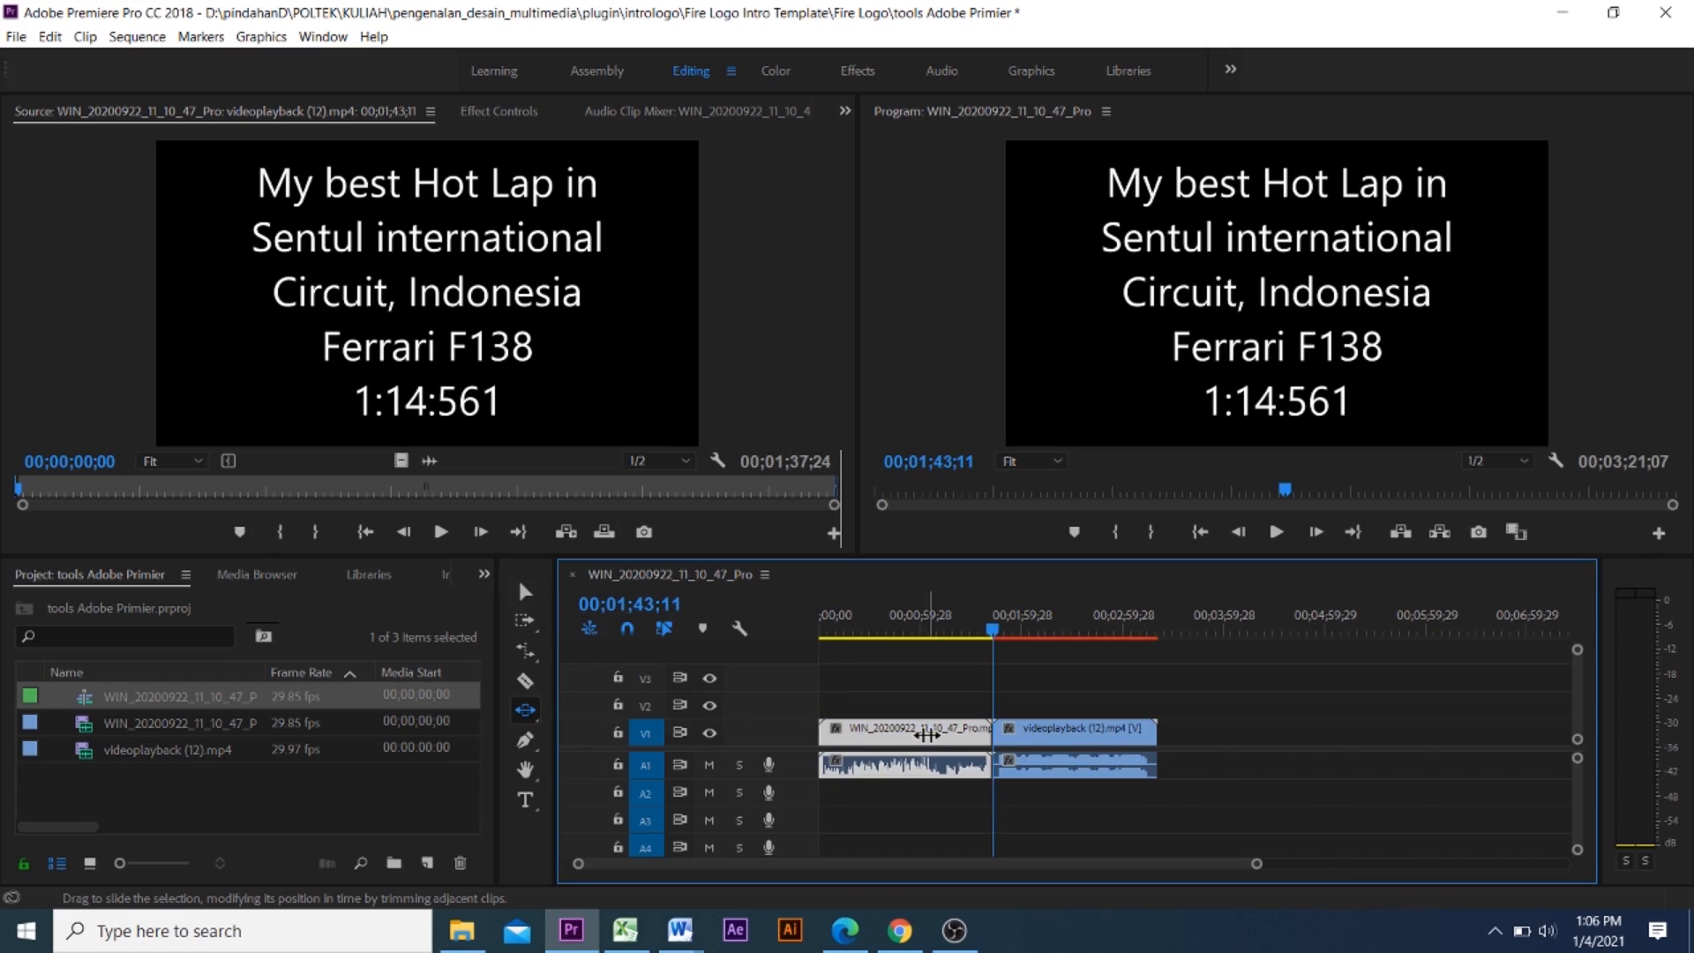
pyautogui.moveTo(1019, 729); pyautogui.dragTo(1133, 750)
pyautogui.click(1294, 822)
pyautogui.click(1443, 725)
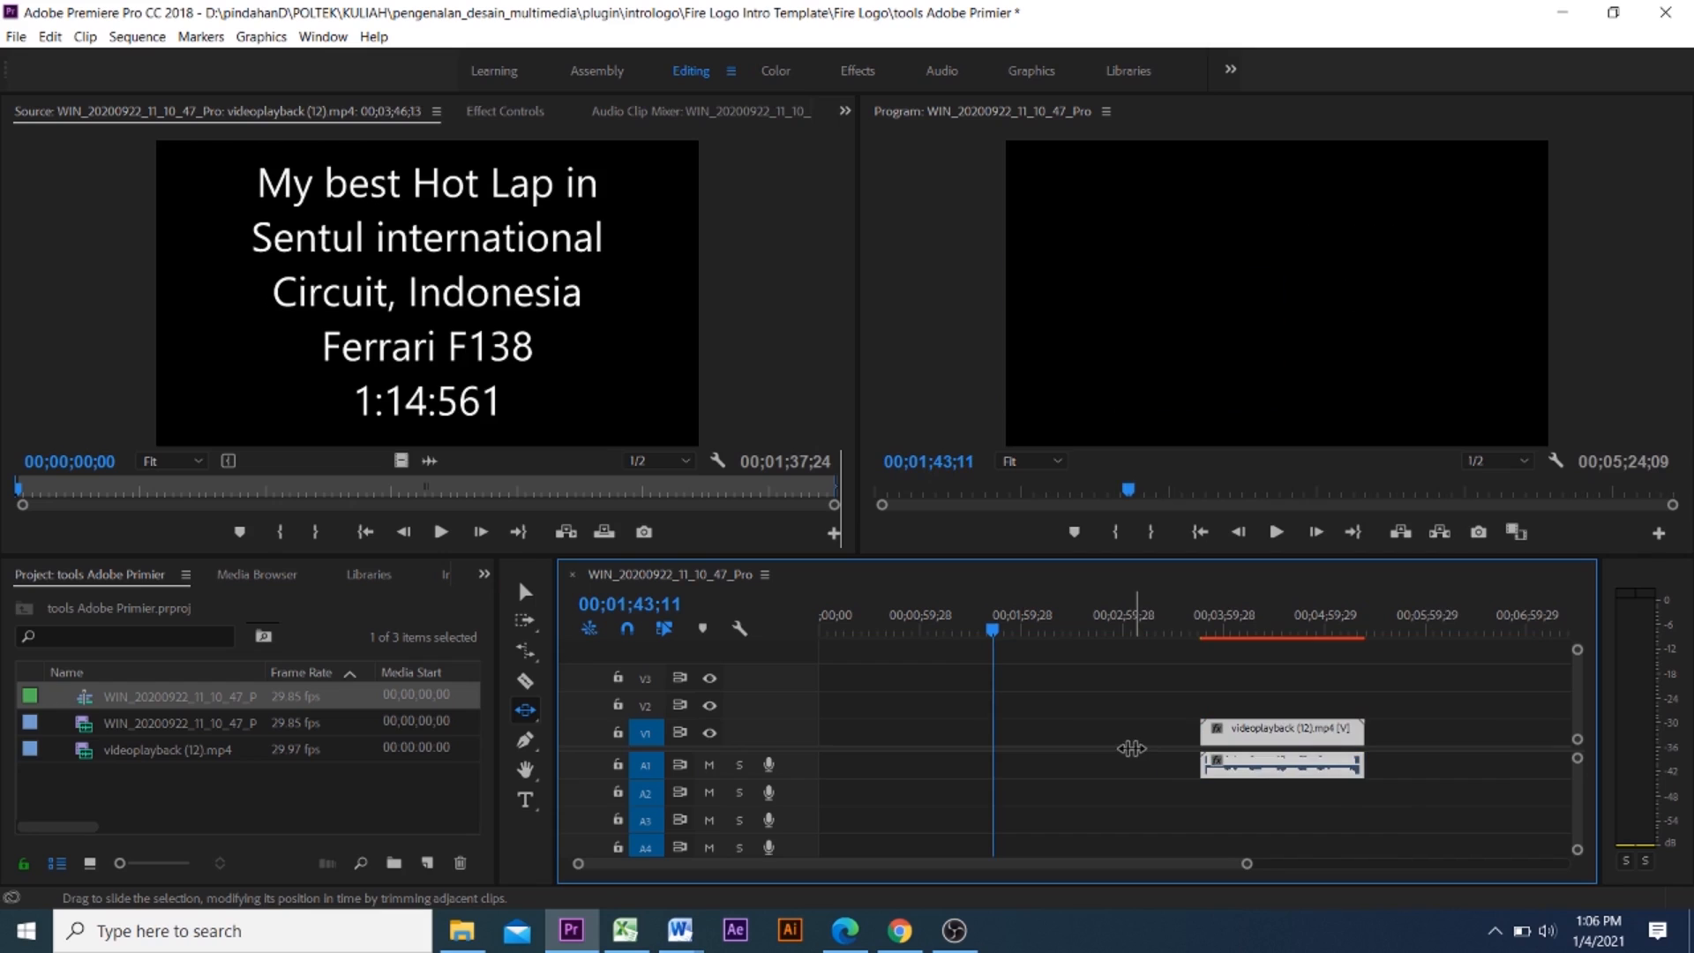
pyautogui.hotkey('ctrl', 'z')
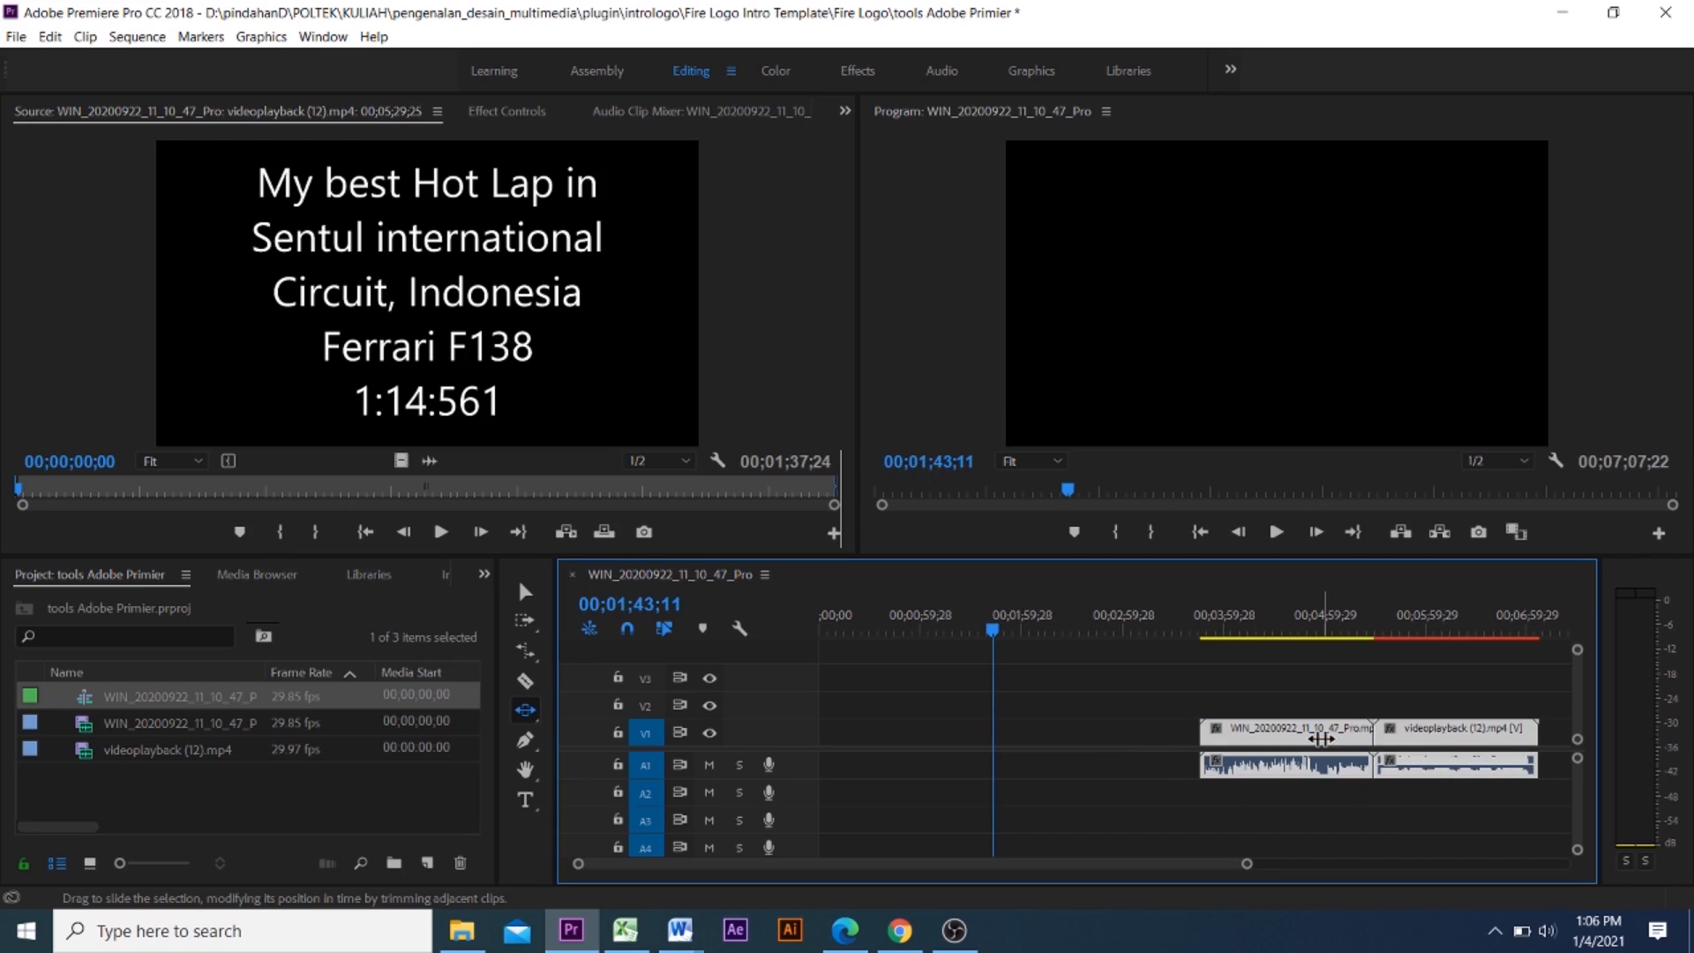
# Move both clips back to start about 16 seconds into the sequence, and close the empty space before them
pyautogui.moveTo(1321, 738); pyautogui.dragTo(972, 746)
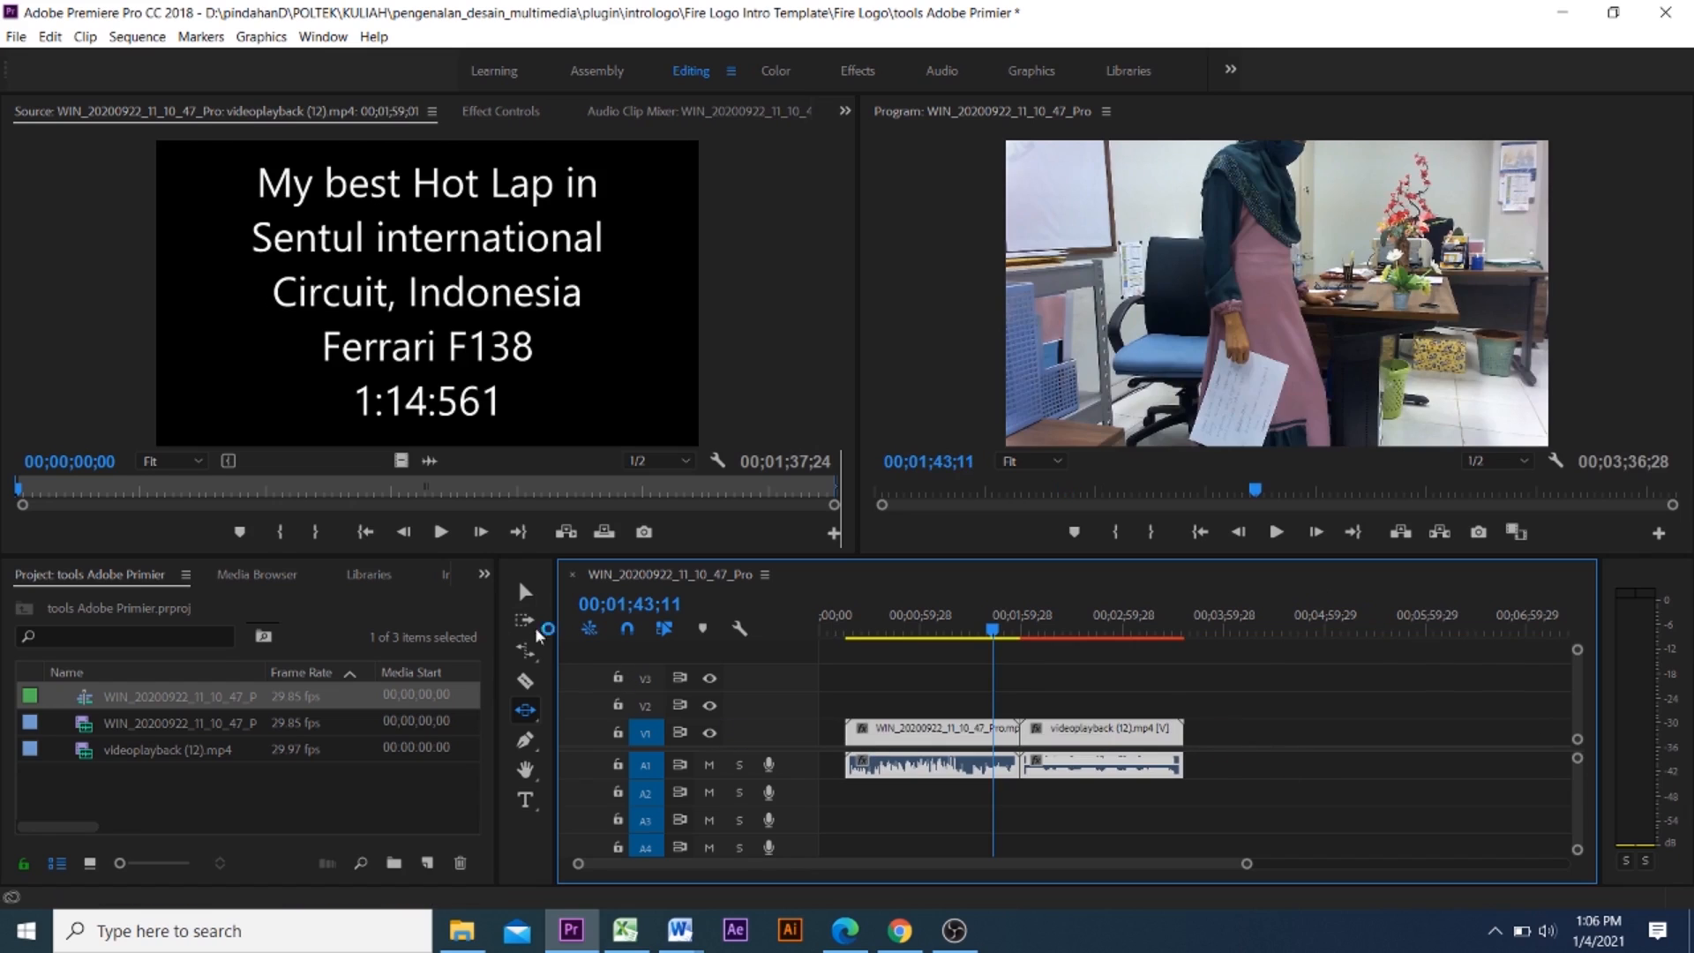
pyautogui.click(1227, 739)
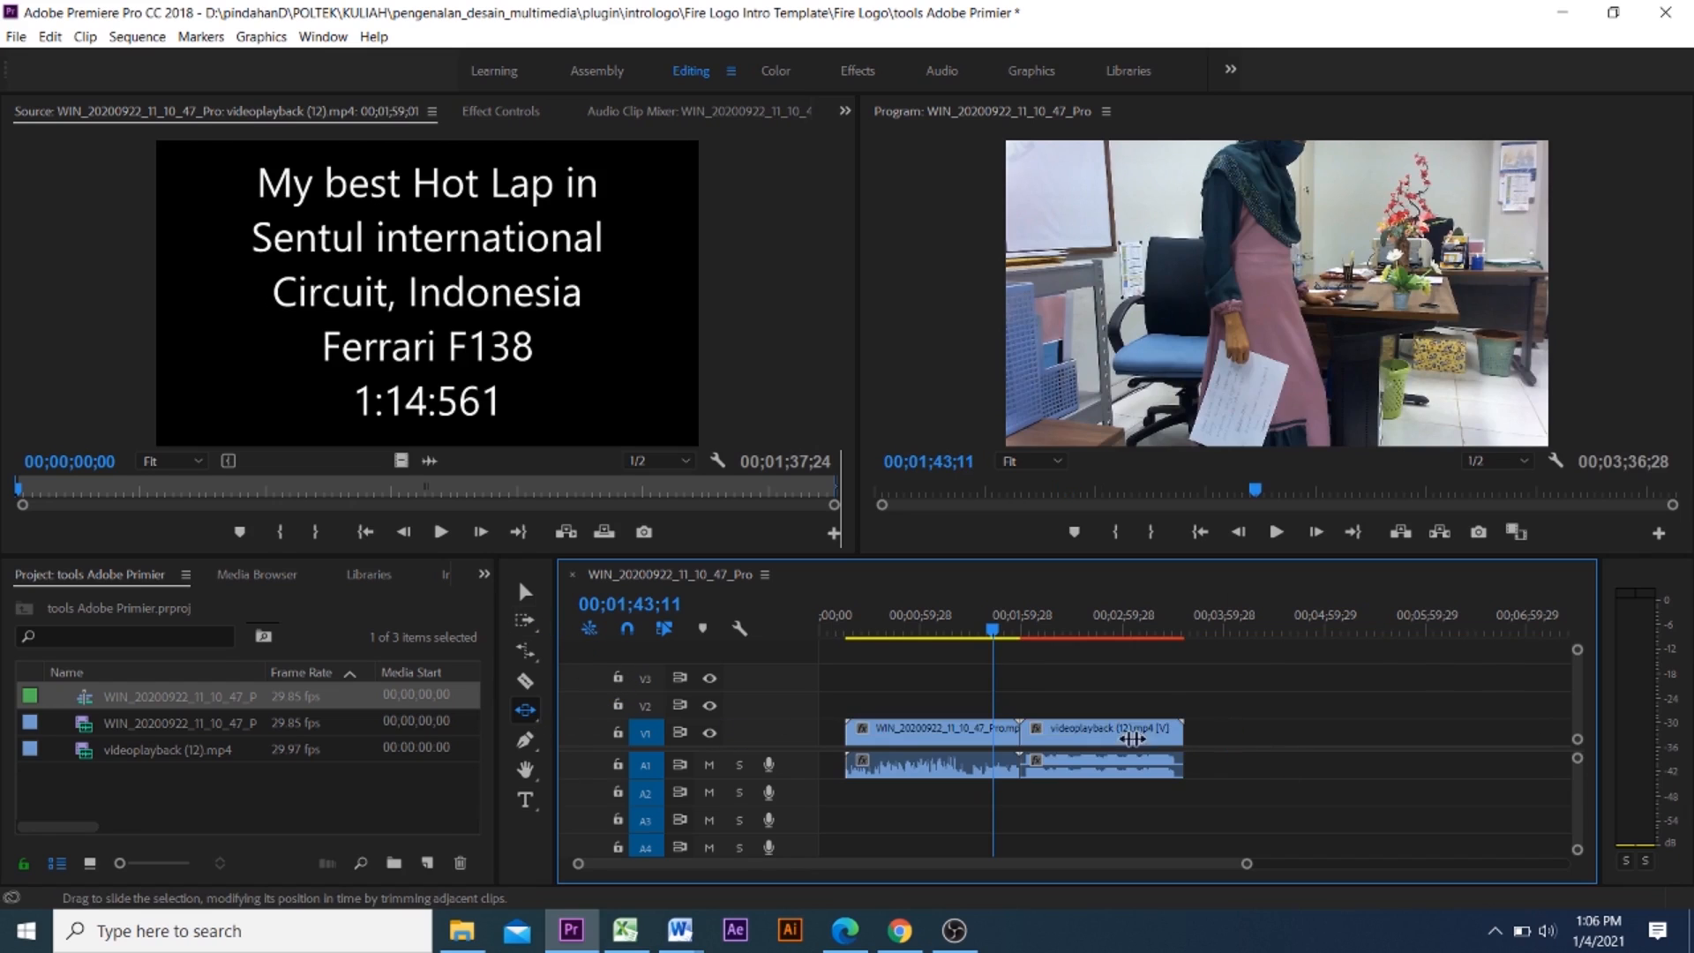
pyautogui.click(1023, 738)
pyautogui.click(1012, 735)
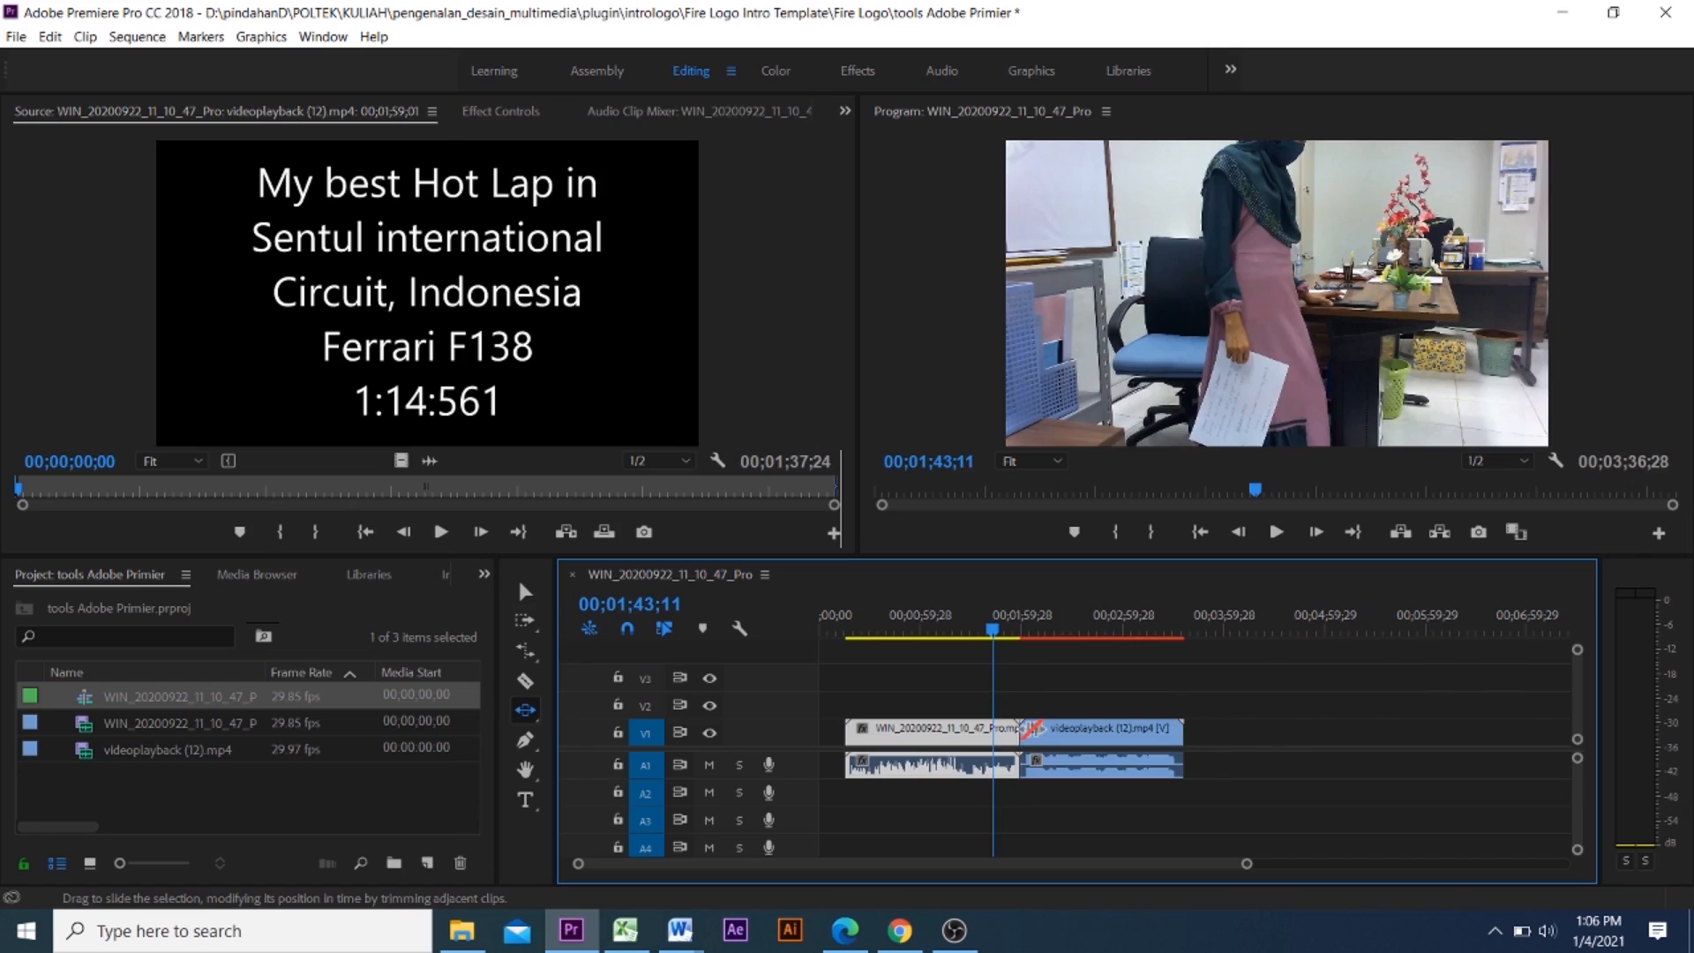
pyautogui.keyDown('shift'); pyautogui.click(1034, 733); pyautogui.keyUp('shift')
pyautogui.moveTo(1062, 731); pyautogui.dragTo(1041, 767)
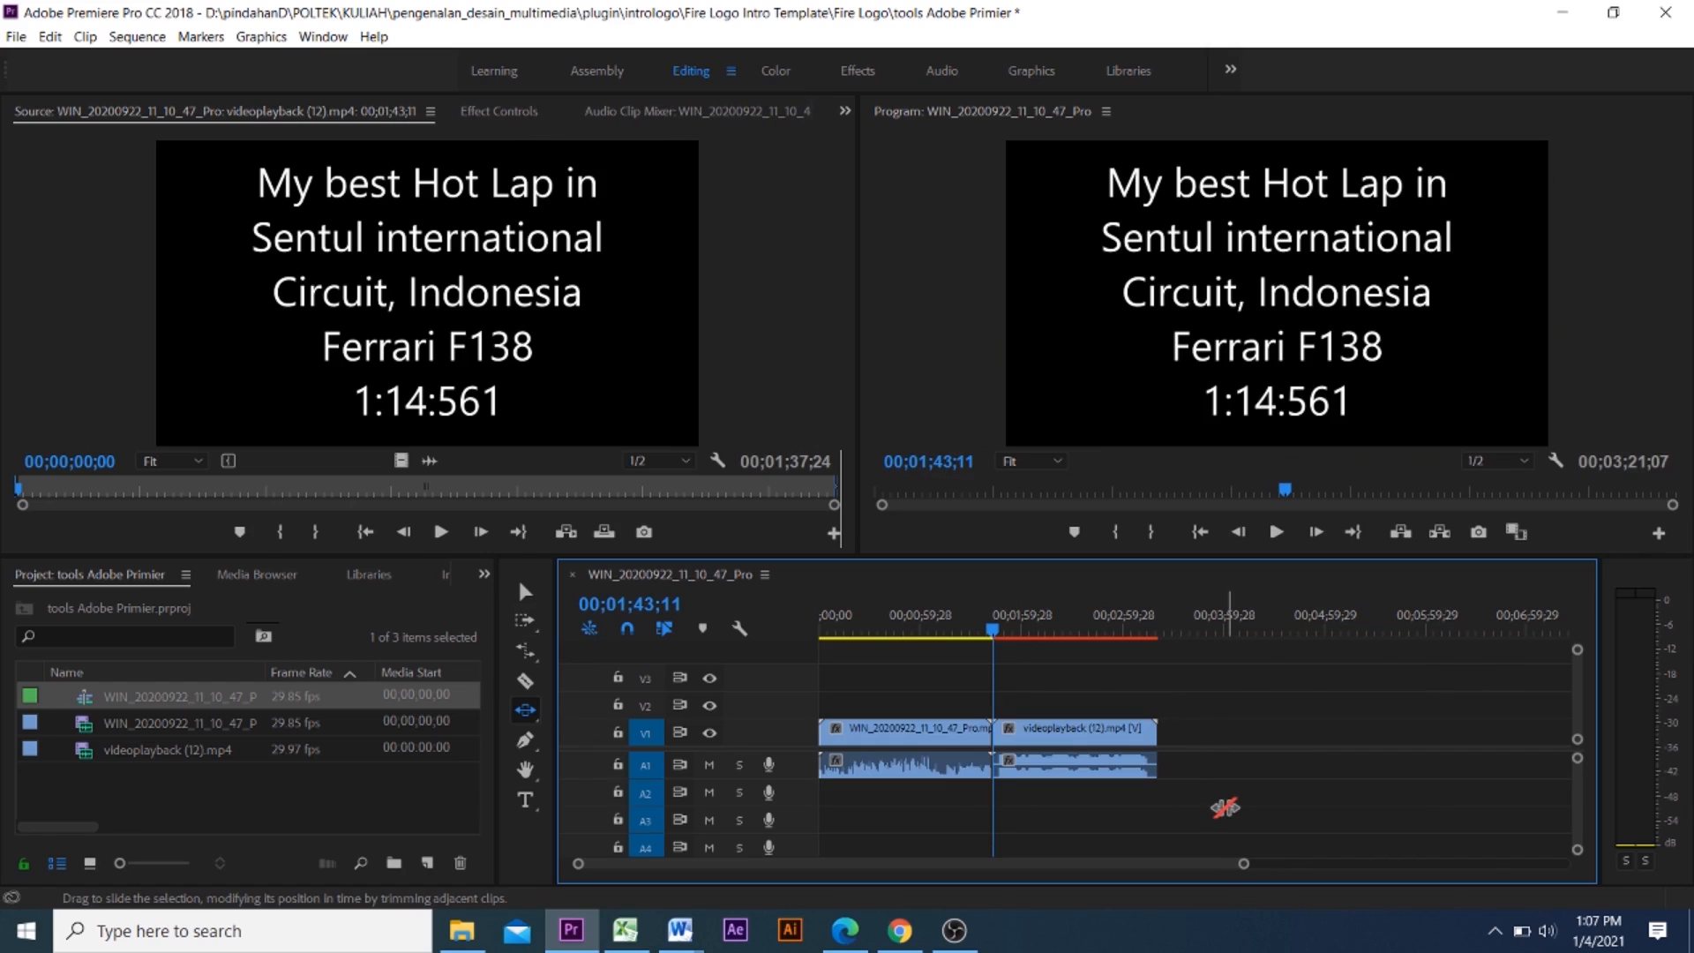
# Choose the Hand tool, show its Hand and Zoom choices, and place the playhead at 00;00;16;09
pyautogui.click(528, 767)
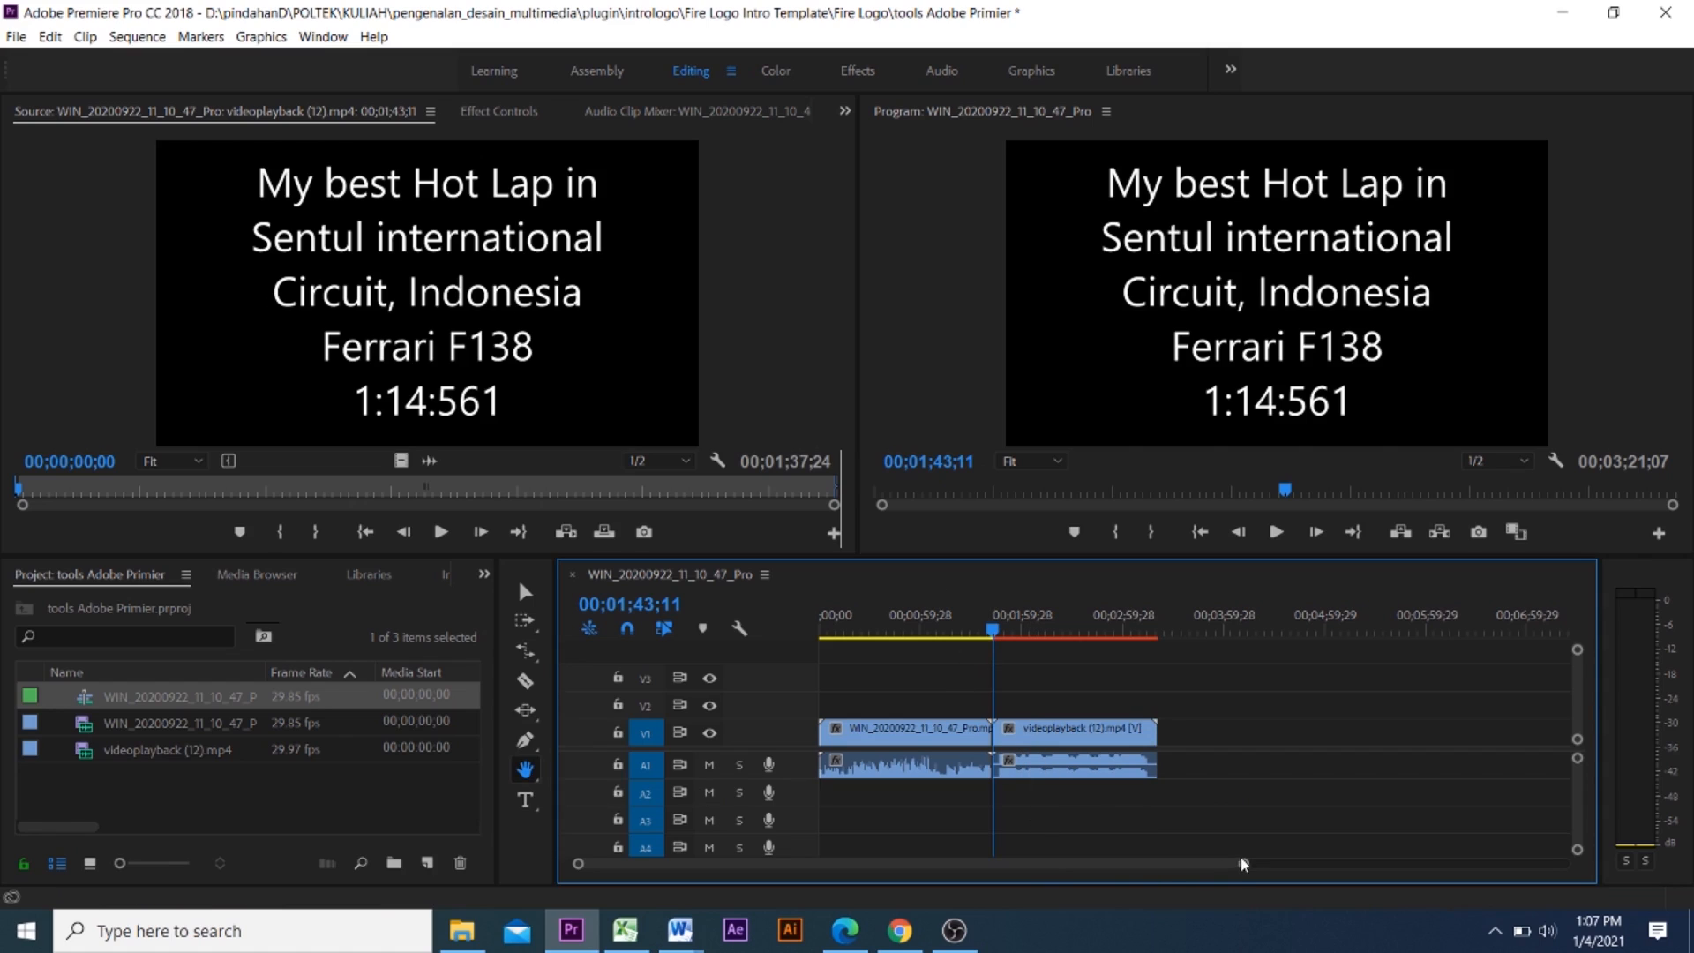
pyautogui.click(527, 780)
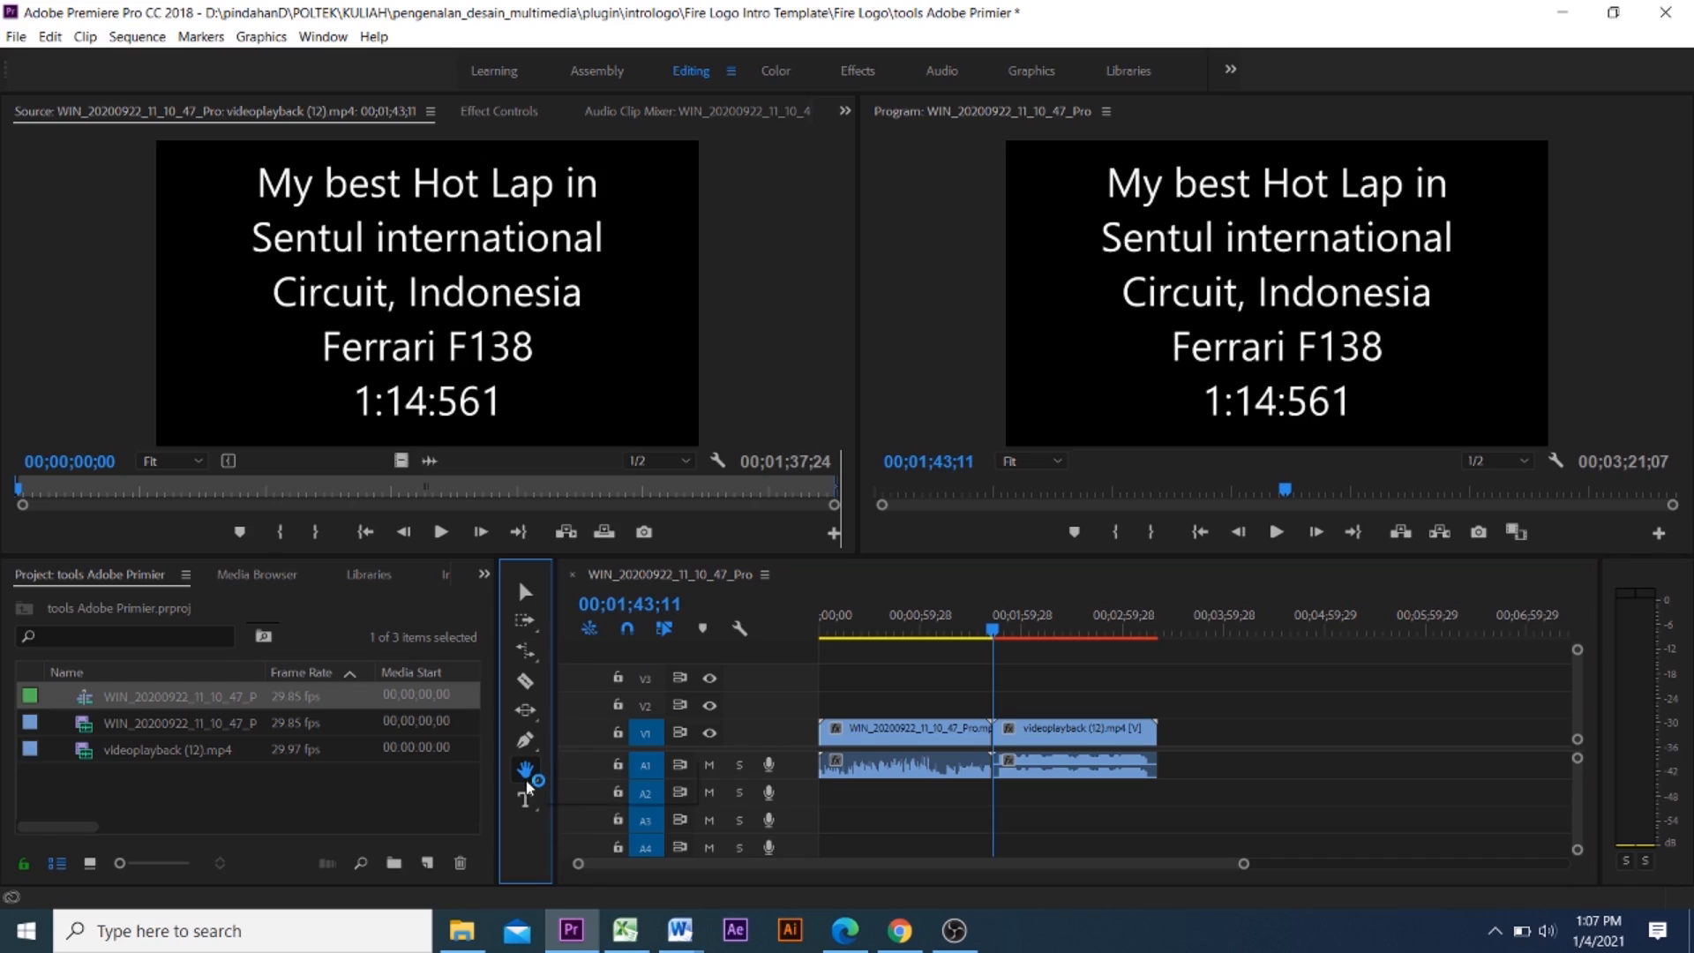
pyautogui.click(533, 776)
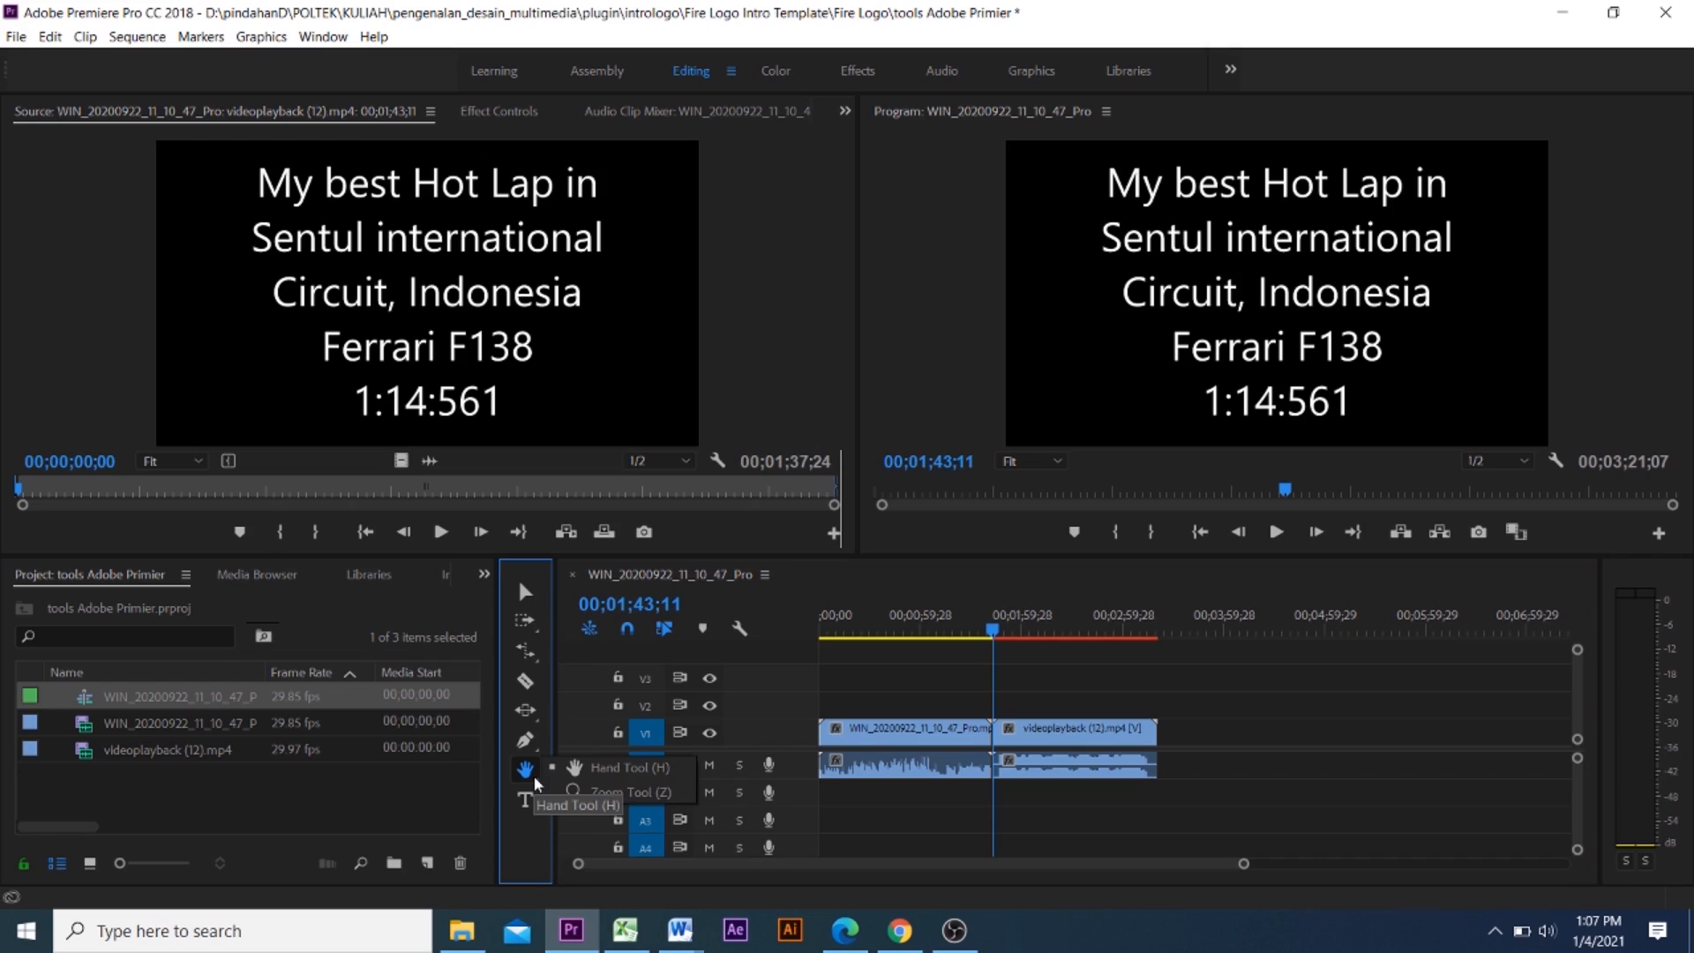
pyautogui.click(895, 732)
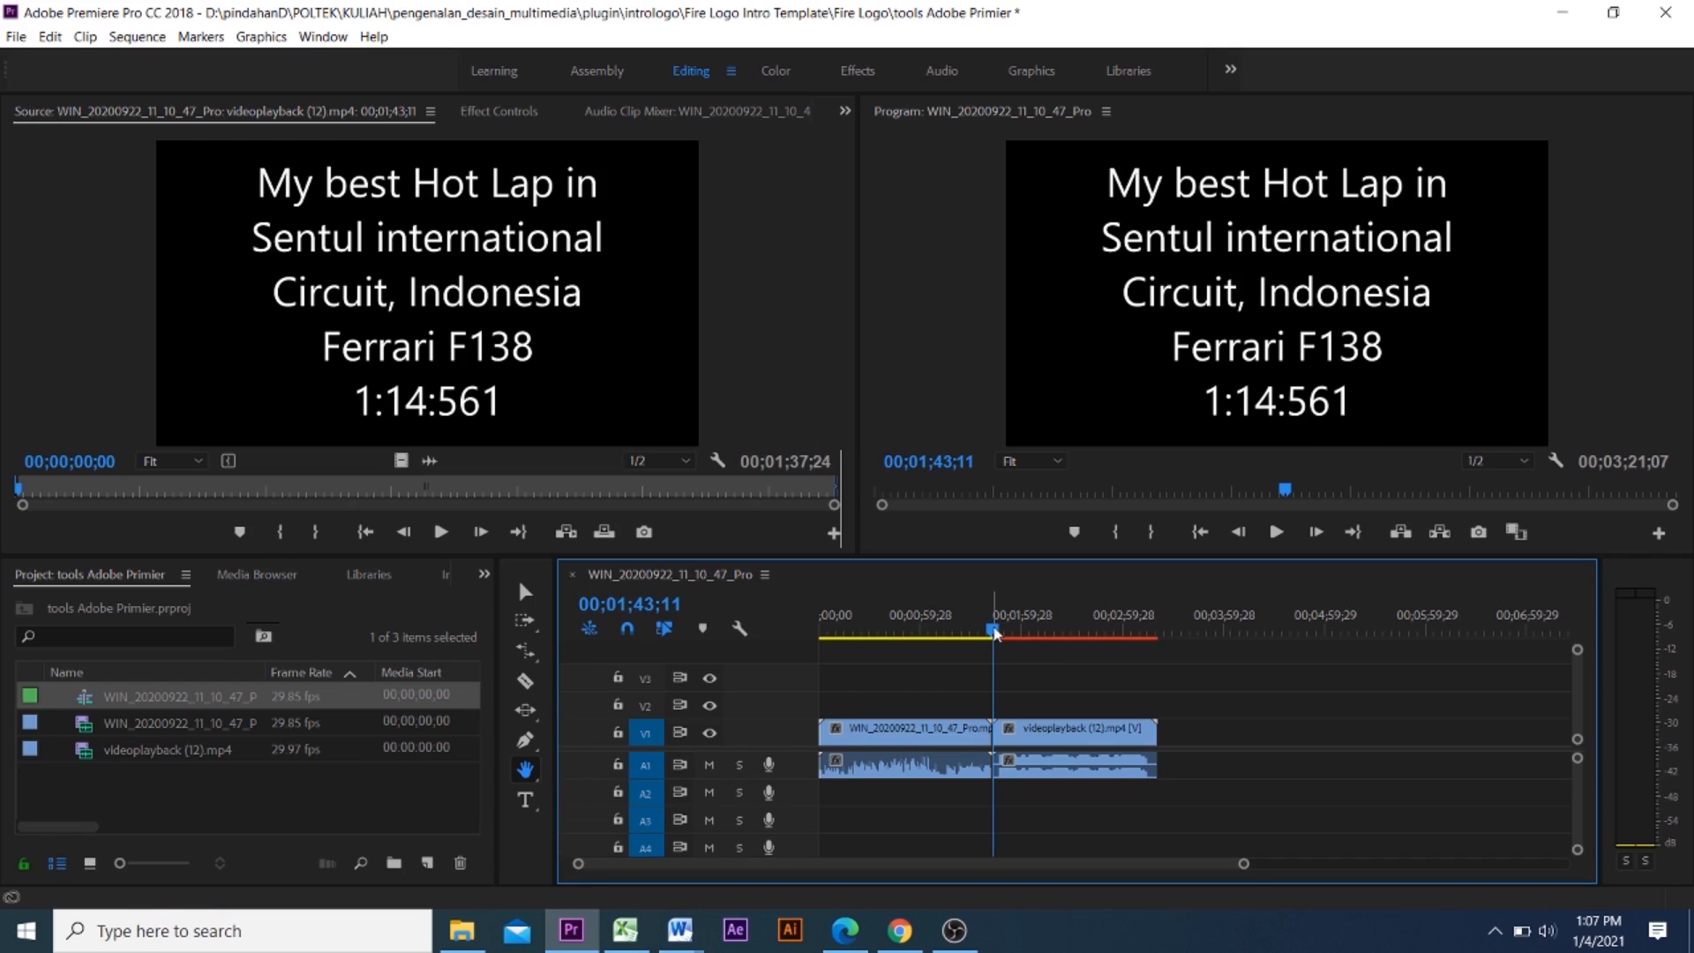
pyautogui.click(846, 630)
# Magnify the timeline, pan along the clips with the Hand tool, and return the view to the sequence start
pyautogui.moveTo(1244, 865); pyautogui.dragTo(1019, 860)
pyautogui.moveTo(1077, 739); pyautogui.dragTo(851, 716)
pyautogui.moveTo(1145, 730); pyautogui.dragTo(953, 744)
pyautogui.moveTo(1078, 739); pyautogui.dragTo(908, 734)
pyautogui.moveTo(1277, 746); pyautogui.dragTo(760, 766)
pyautogui.moveTo(828, 862); pyautogui.dragTo(690, 865)
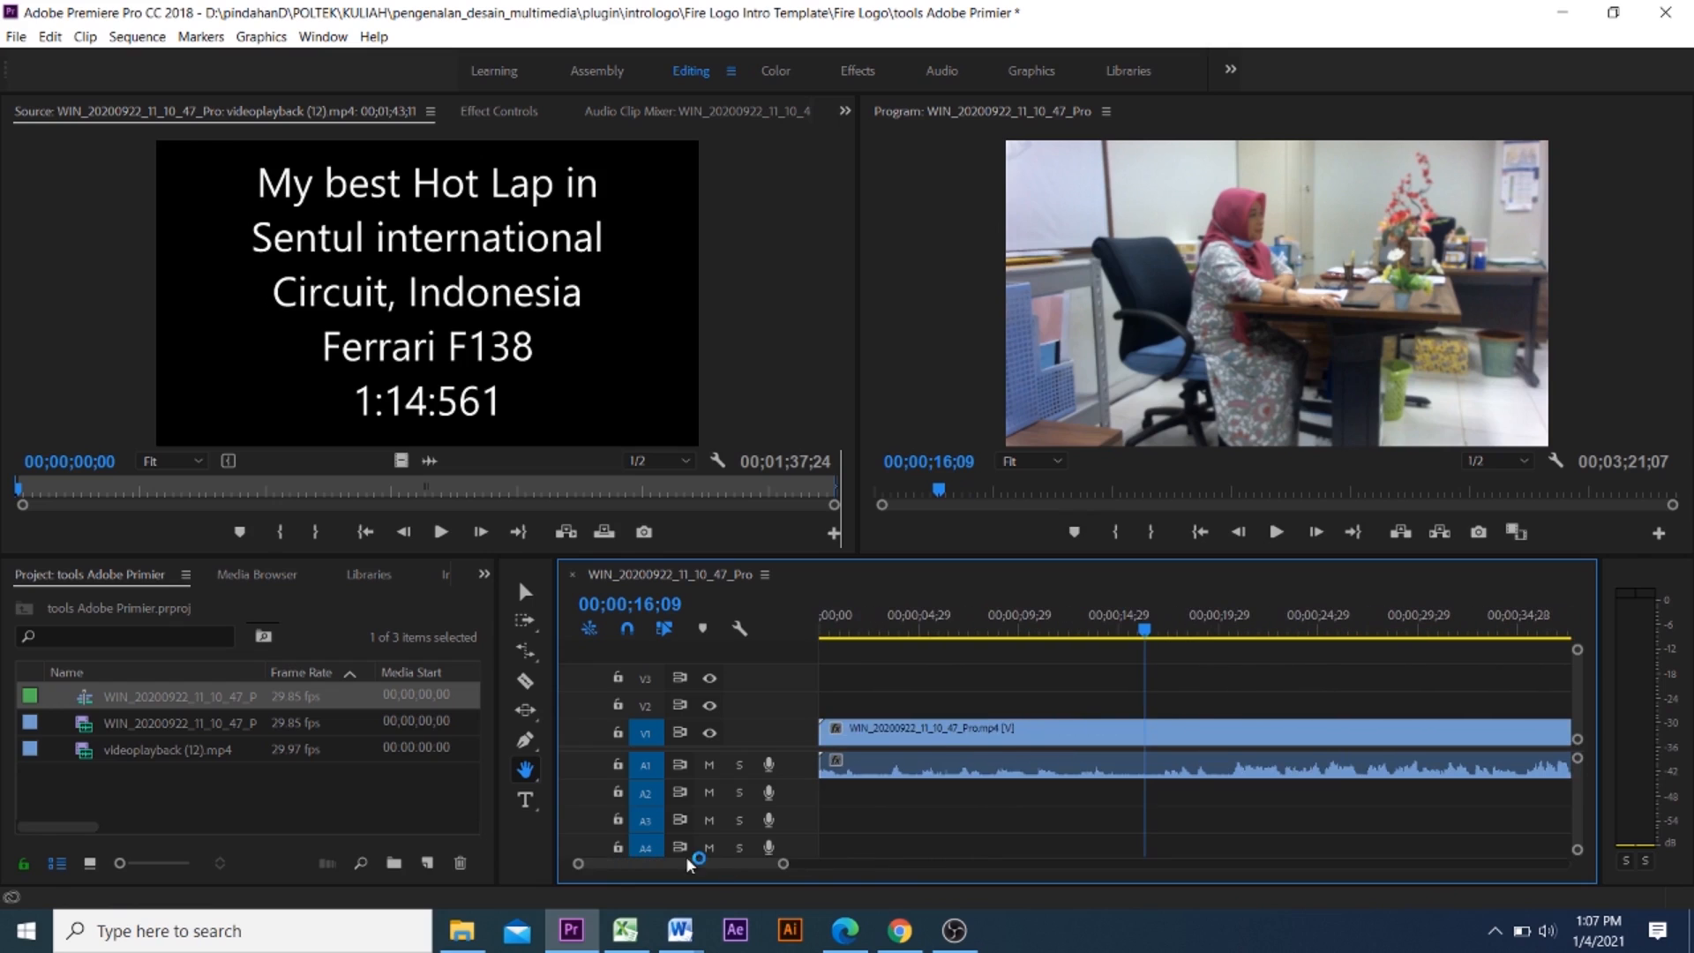
# Use the Zoom tool to magnify the timeline over the WIN_20200922_11_10_47_Pro clip near the sequence start
pyautogui.click(532, 772)
pyautogui.click(608, 793)
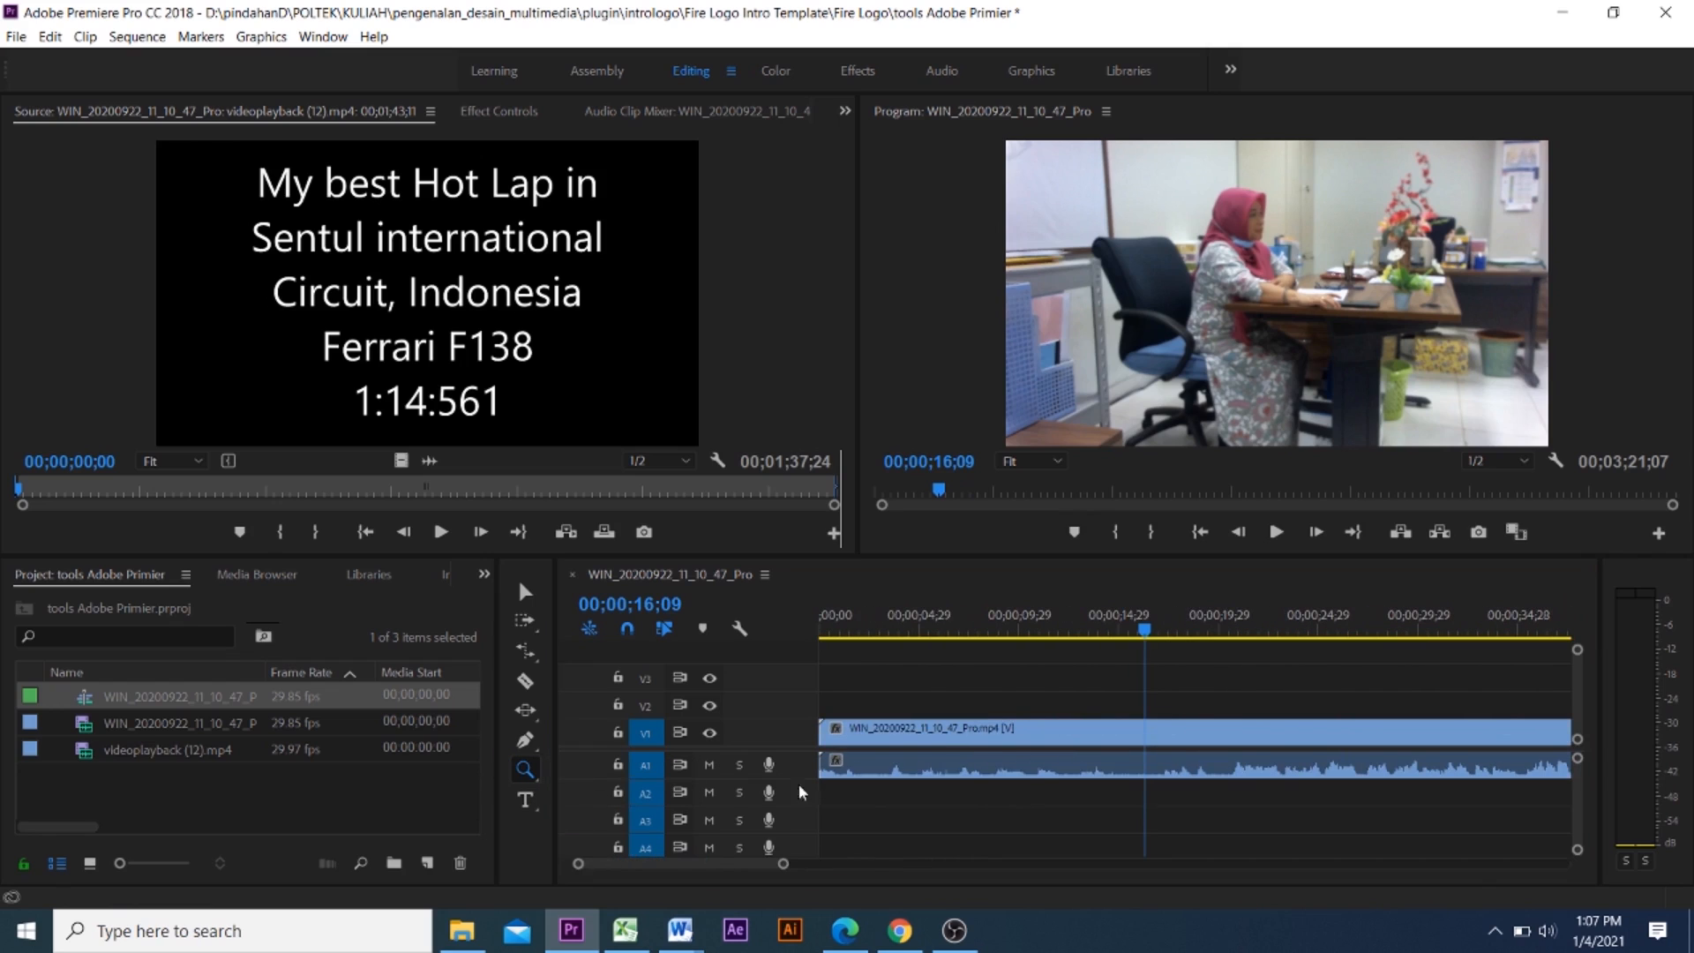
pyautogui.click(1032, 786)
pyautogui.click(1041, 785)
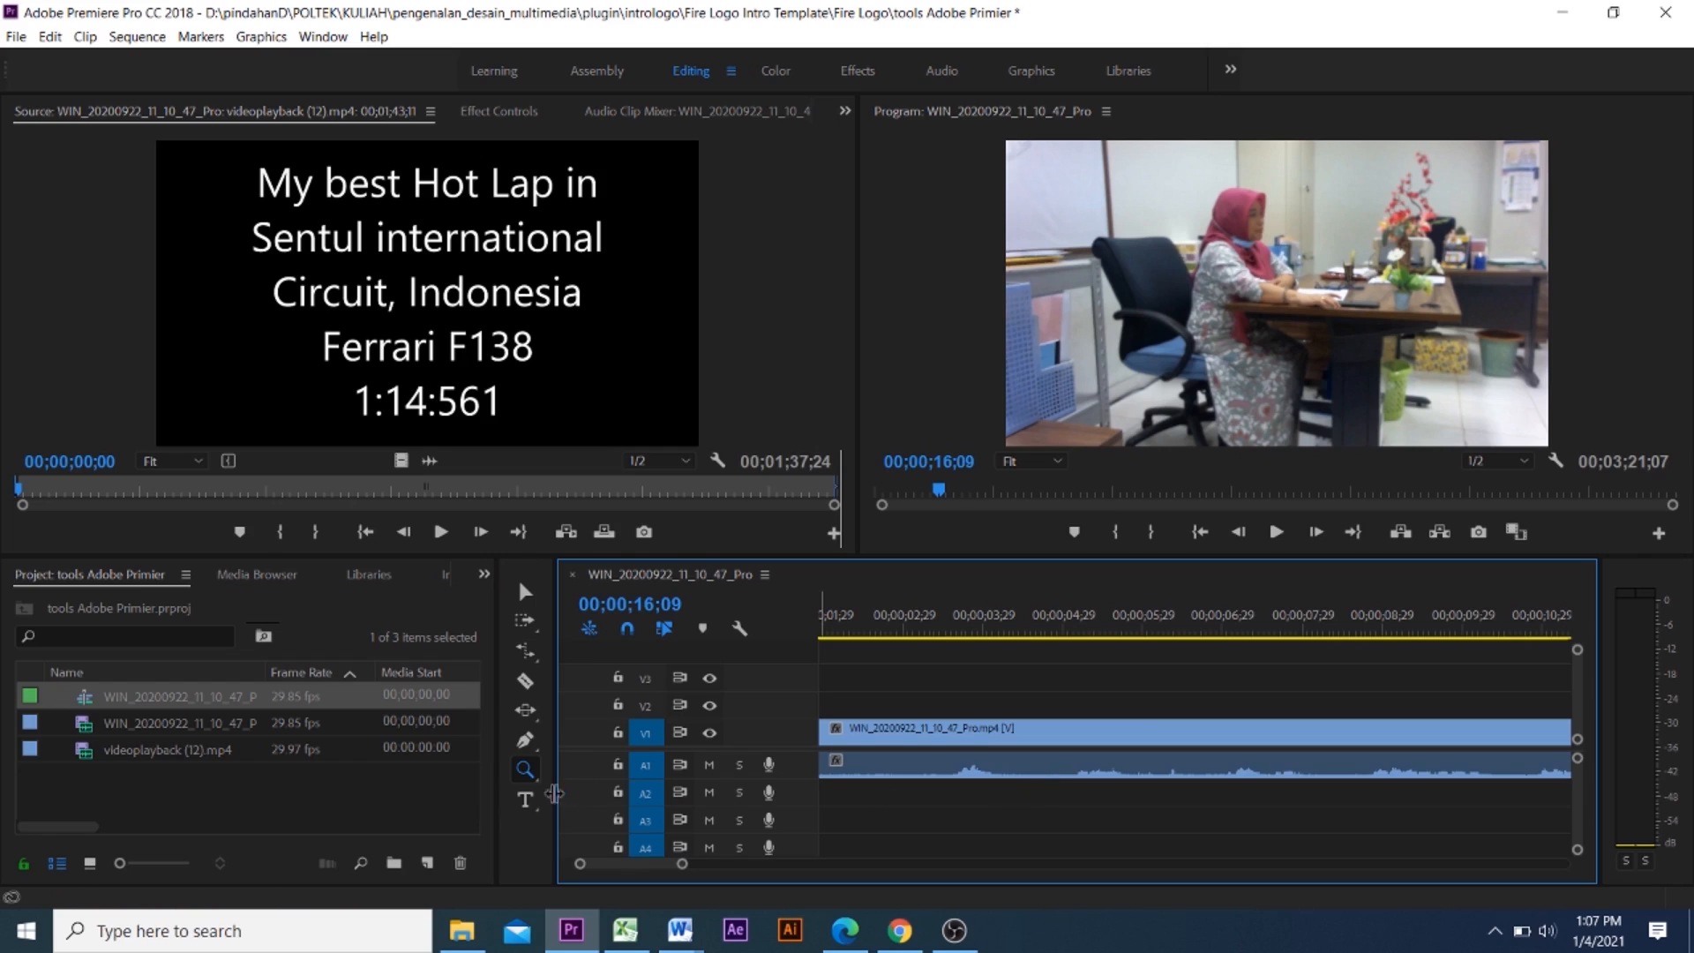
# Switch back to the Hand tool and shrink the timeline scale until both clips show in full
pyautogui.click(524, 770)
pyautogui.click(608, 767)
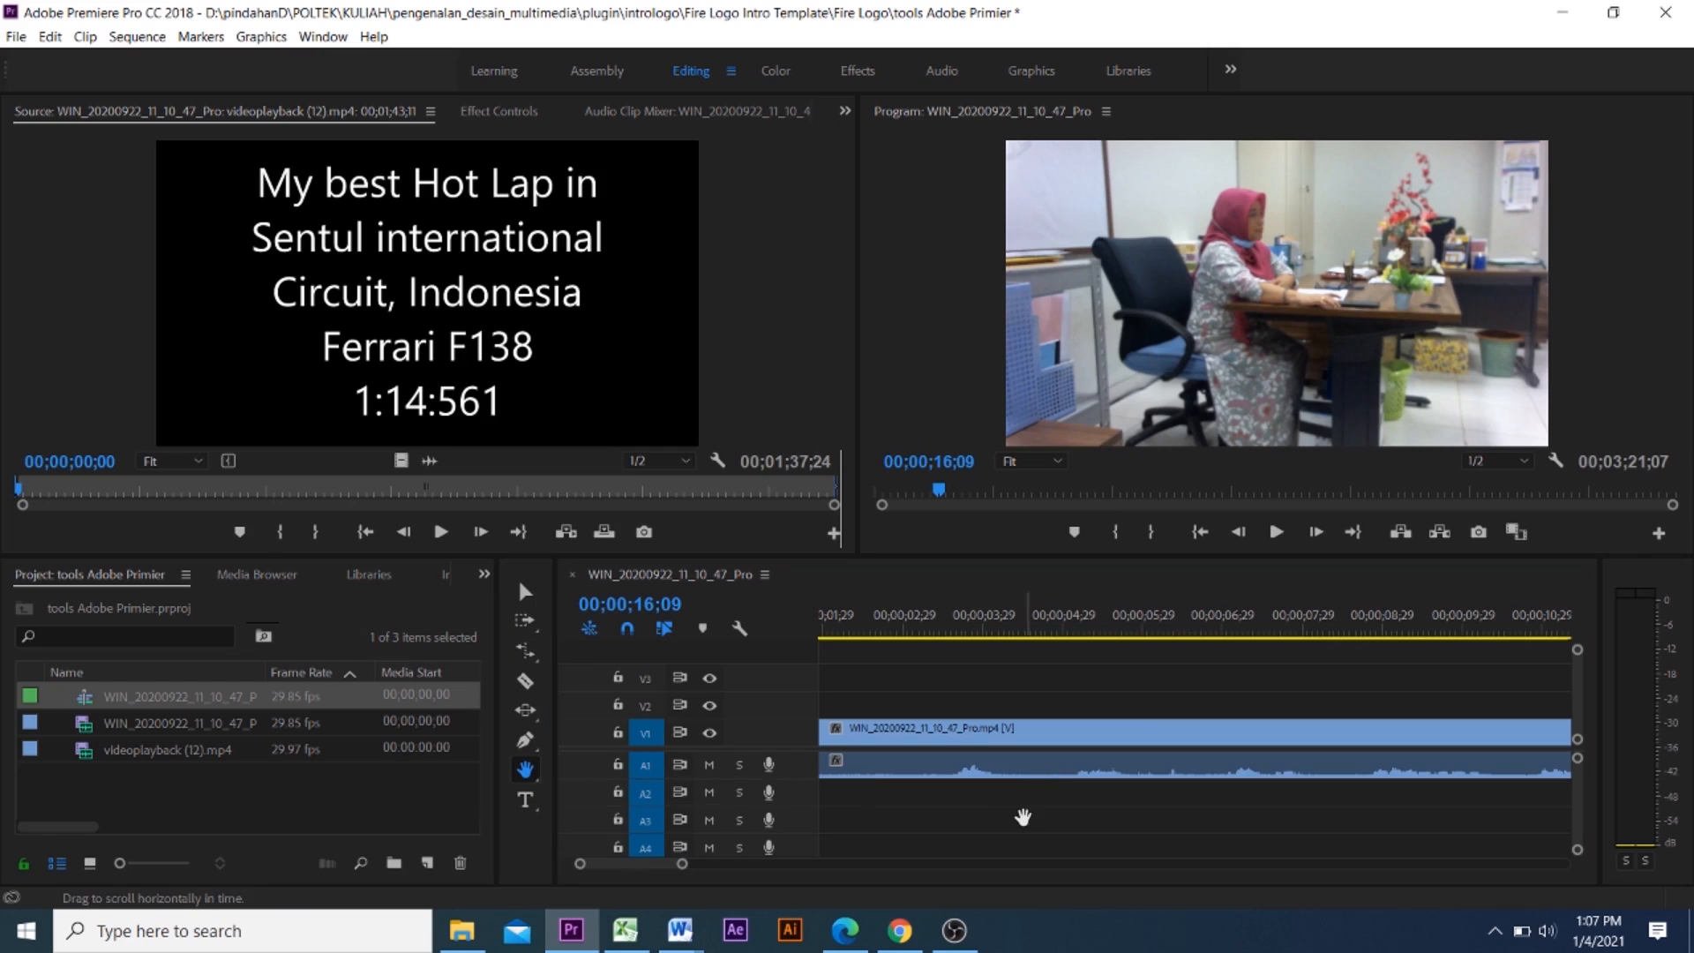
pyautogui.moveTo(686, 869); pyautogui.dragTo(1247, 873)
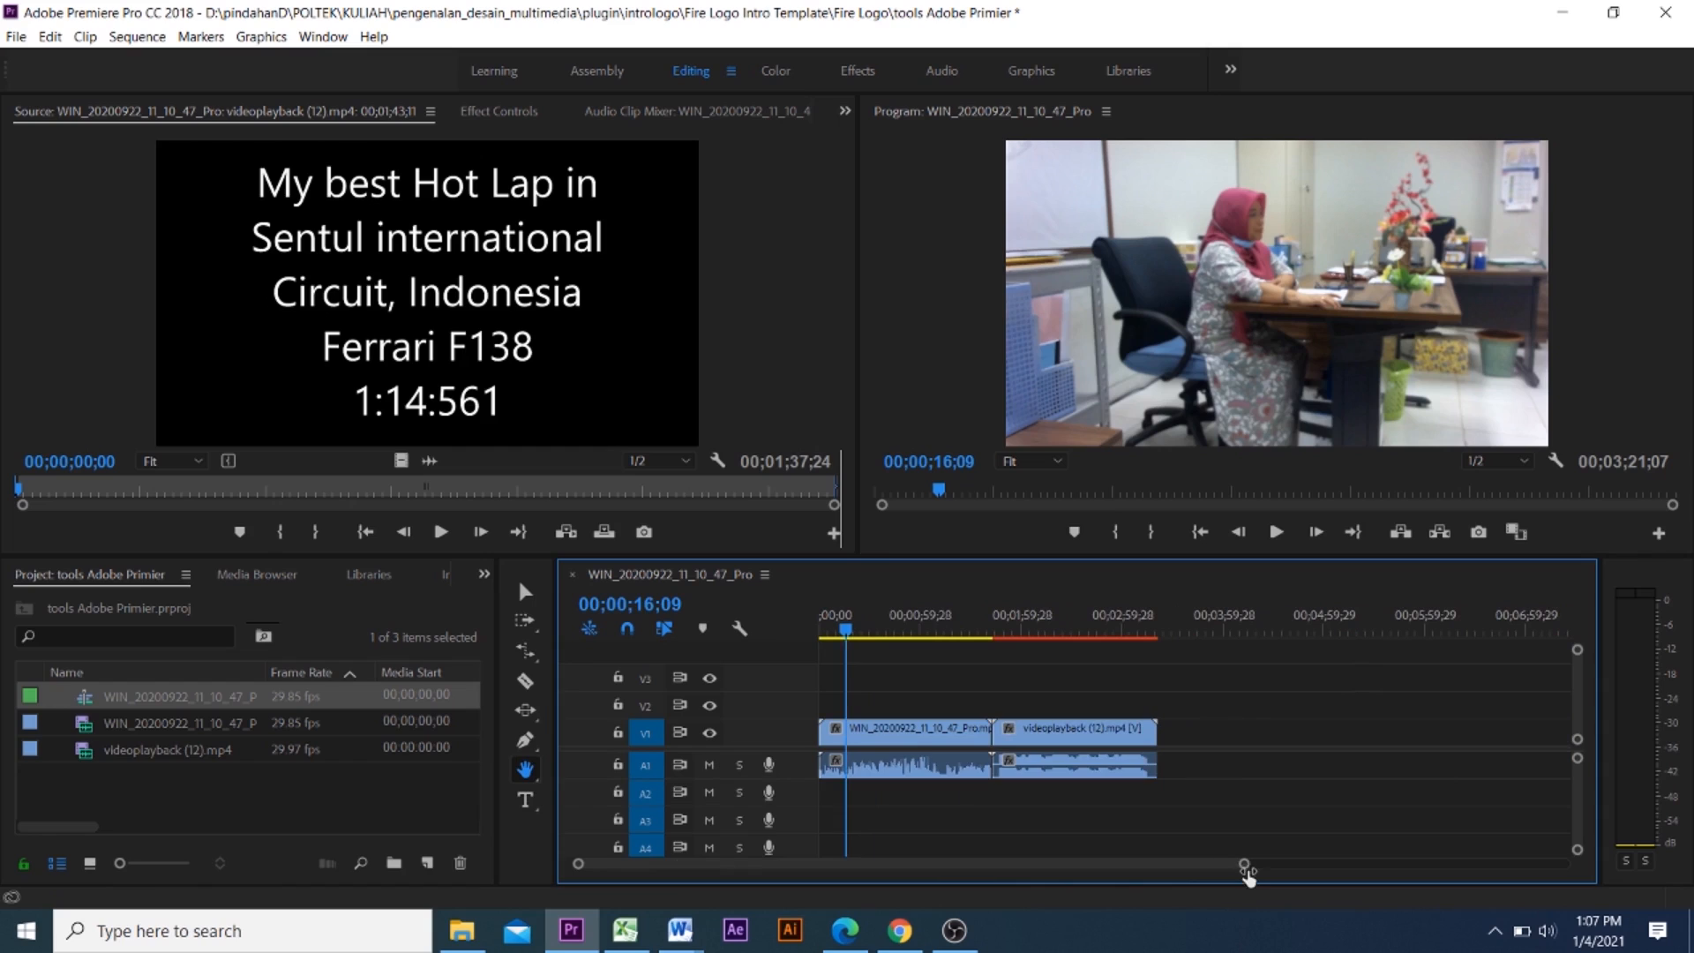
# Create an empty text layer with the Type tool over the video frame, and place the playhead within its graphic at 00;00;17;00
pyautogui.click(529, 802)
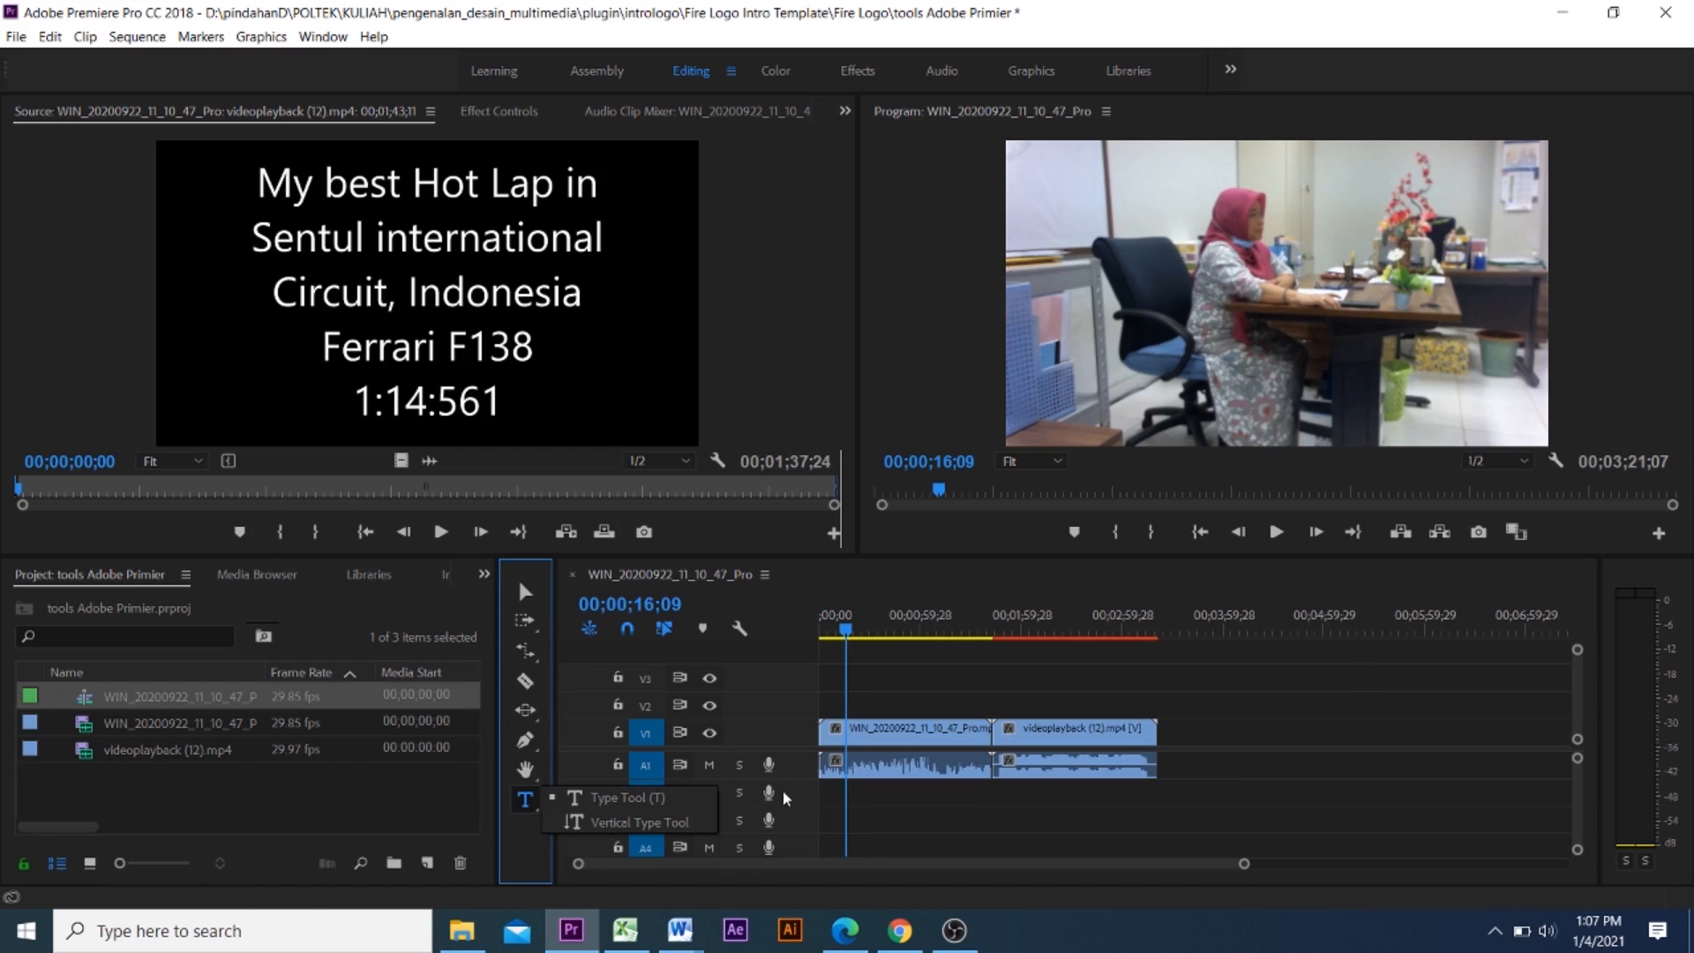
pyautogui.click(1090, 353)
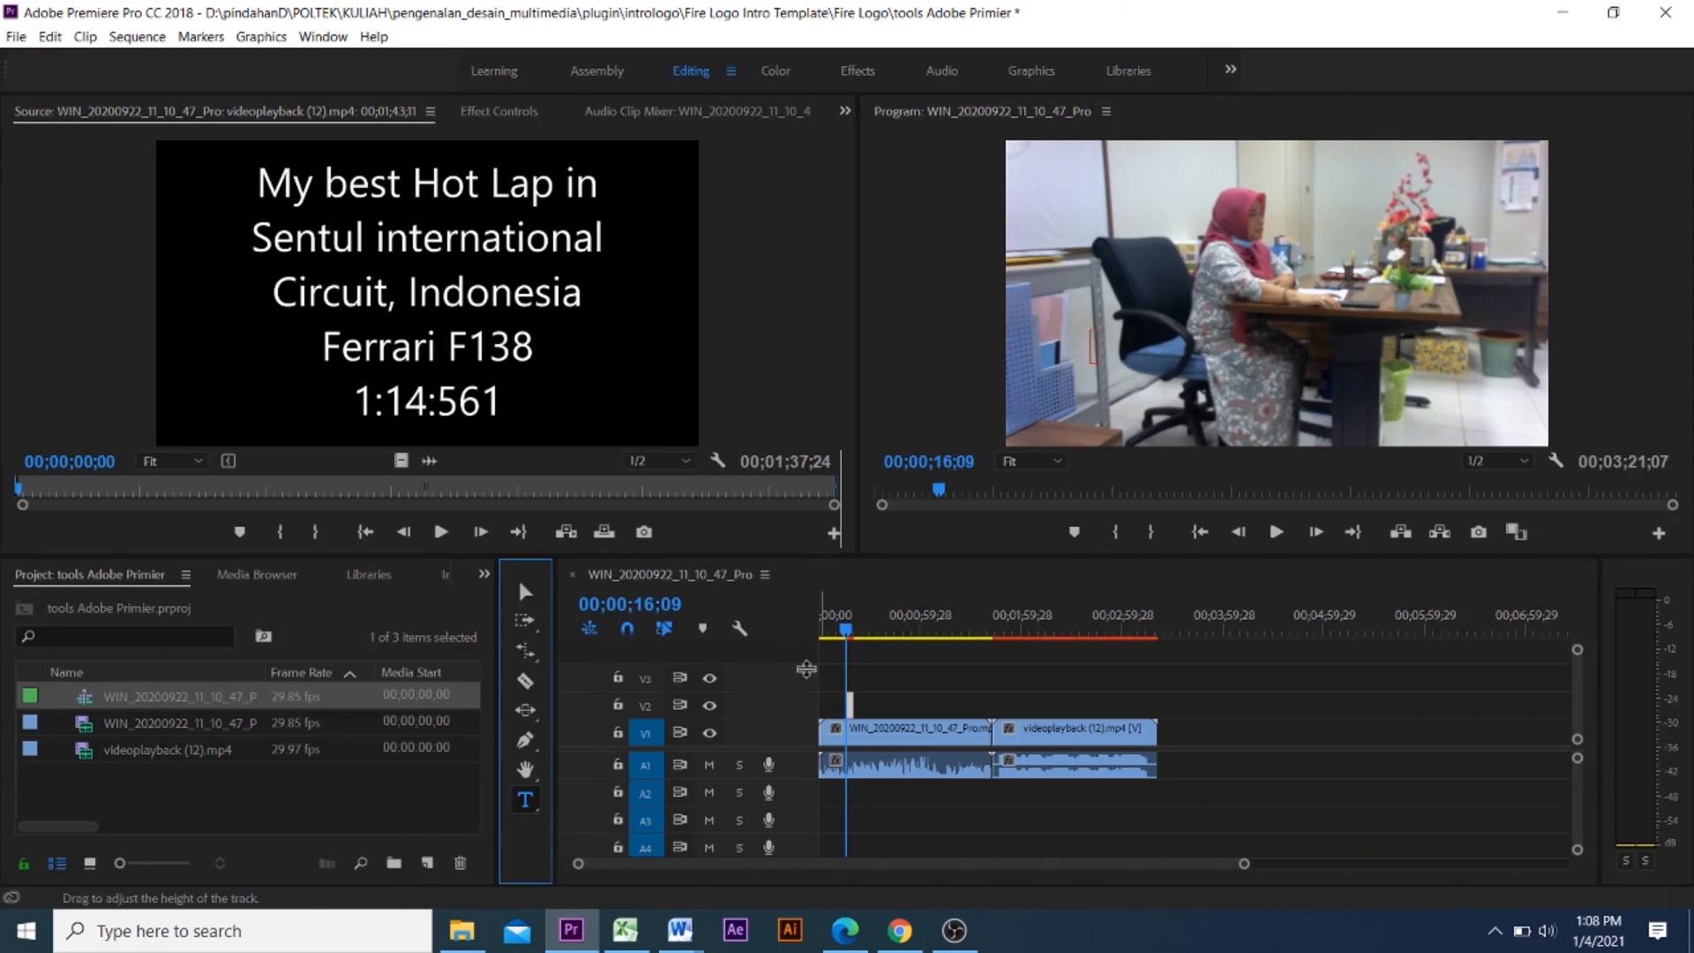
pyautogui.click(849, 635)
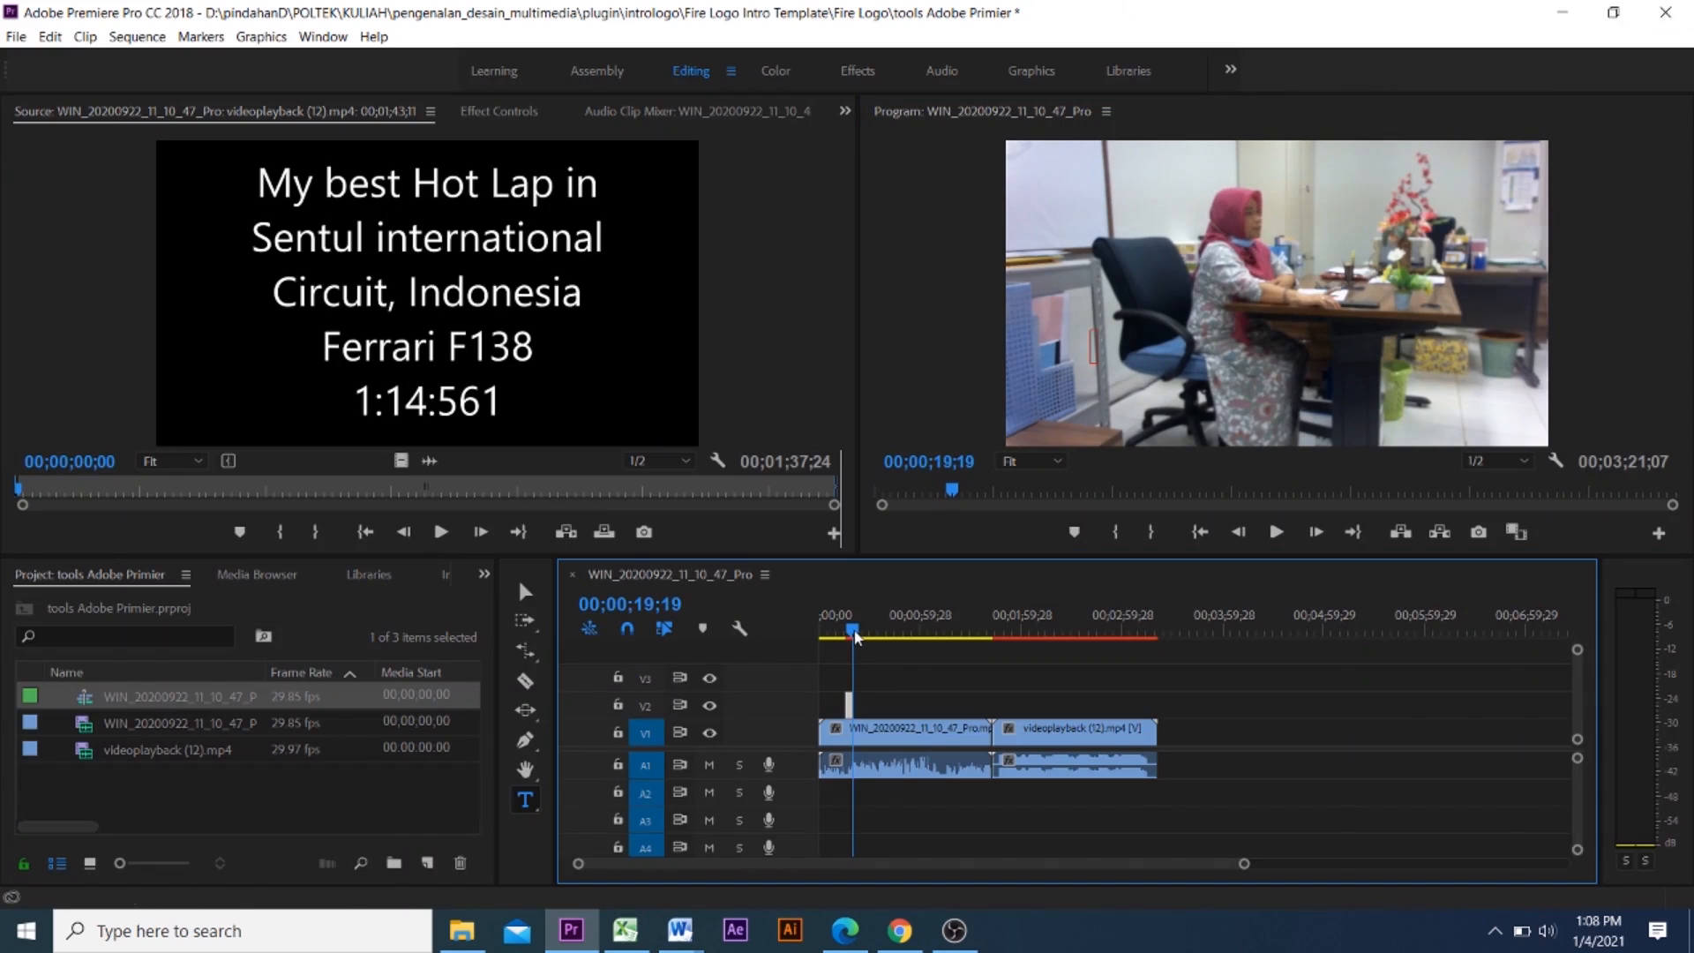
pyautogui.moveTo(849, 635); pyautogui.dragTo(850, 657)
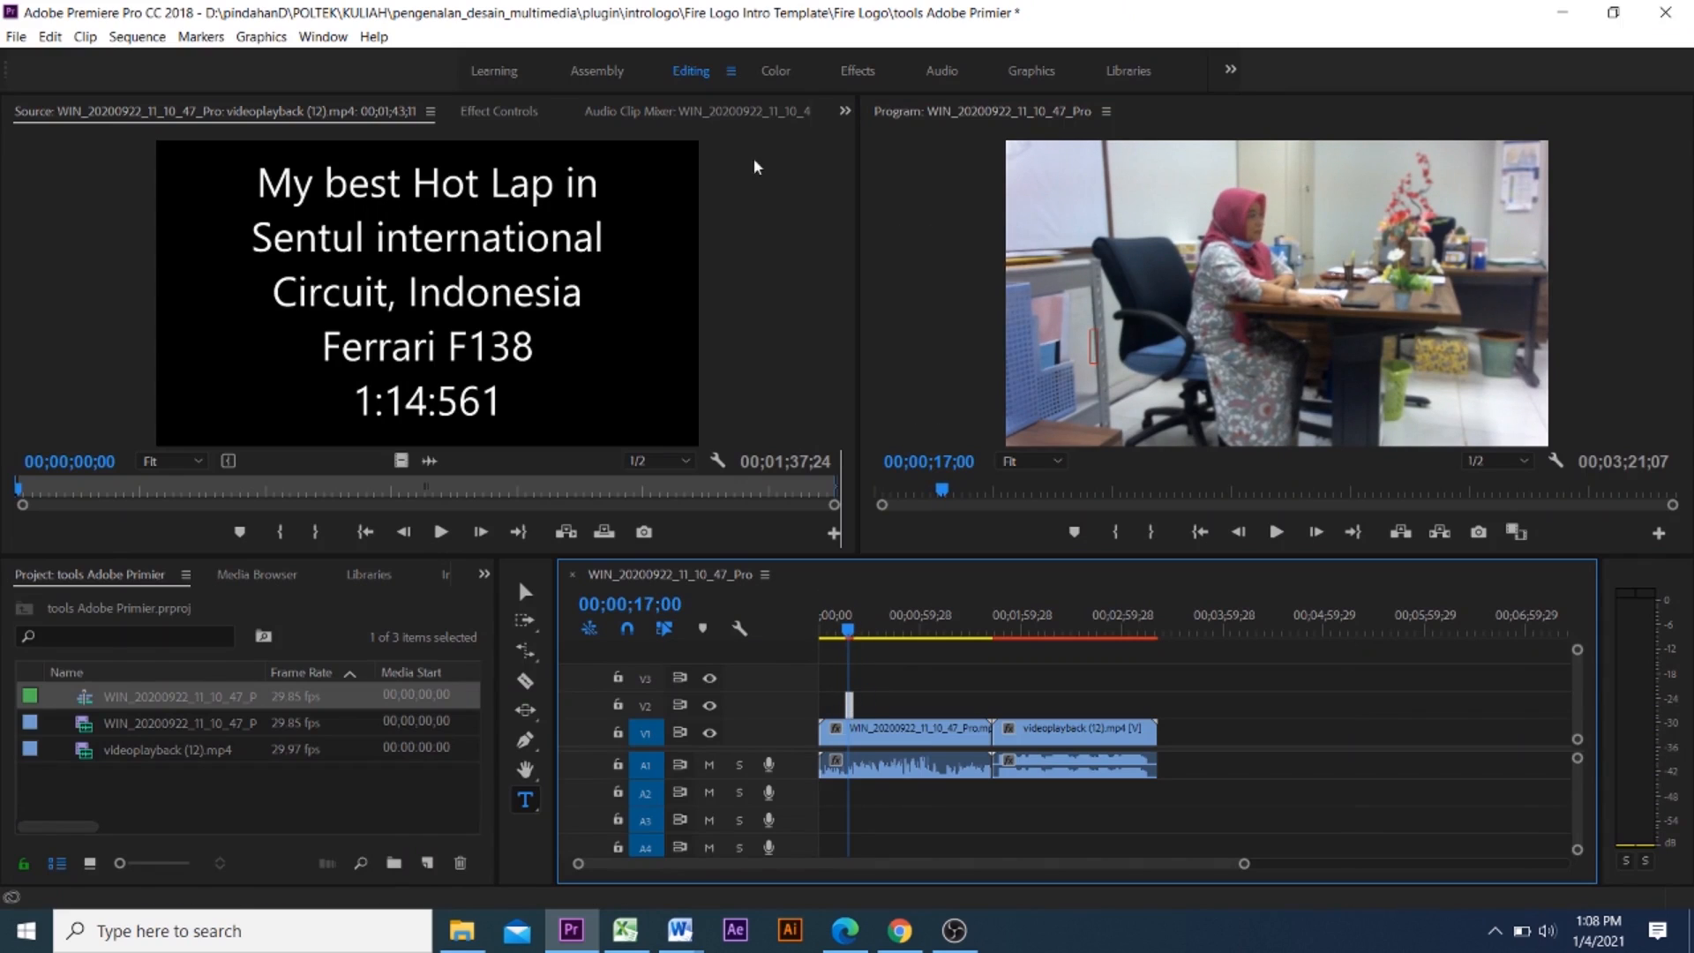
# Select the graphic on V2 and examine its font, appearance and transform settings in Effect Controls
pyautogui.click(432, 112)
pyautogui.click(193, 179)
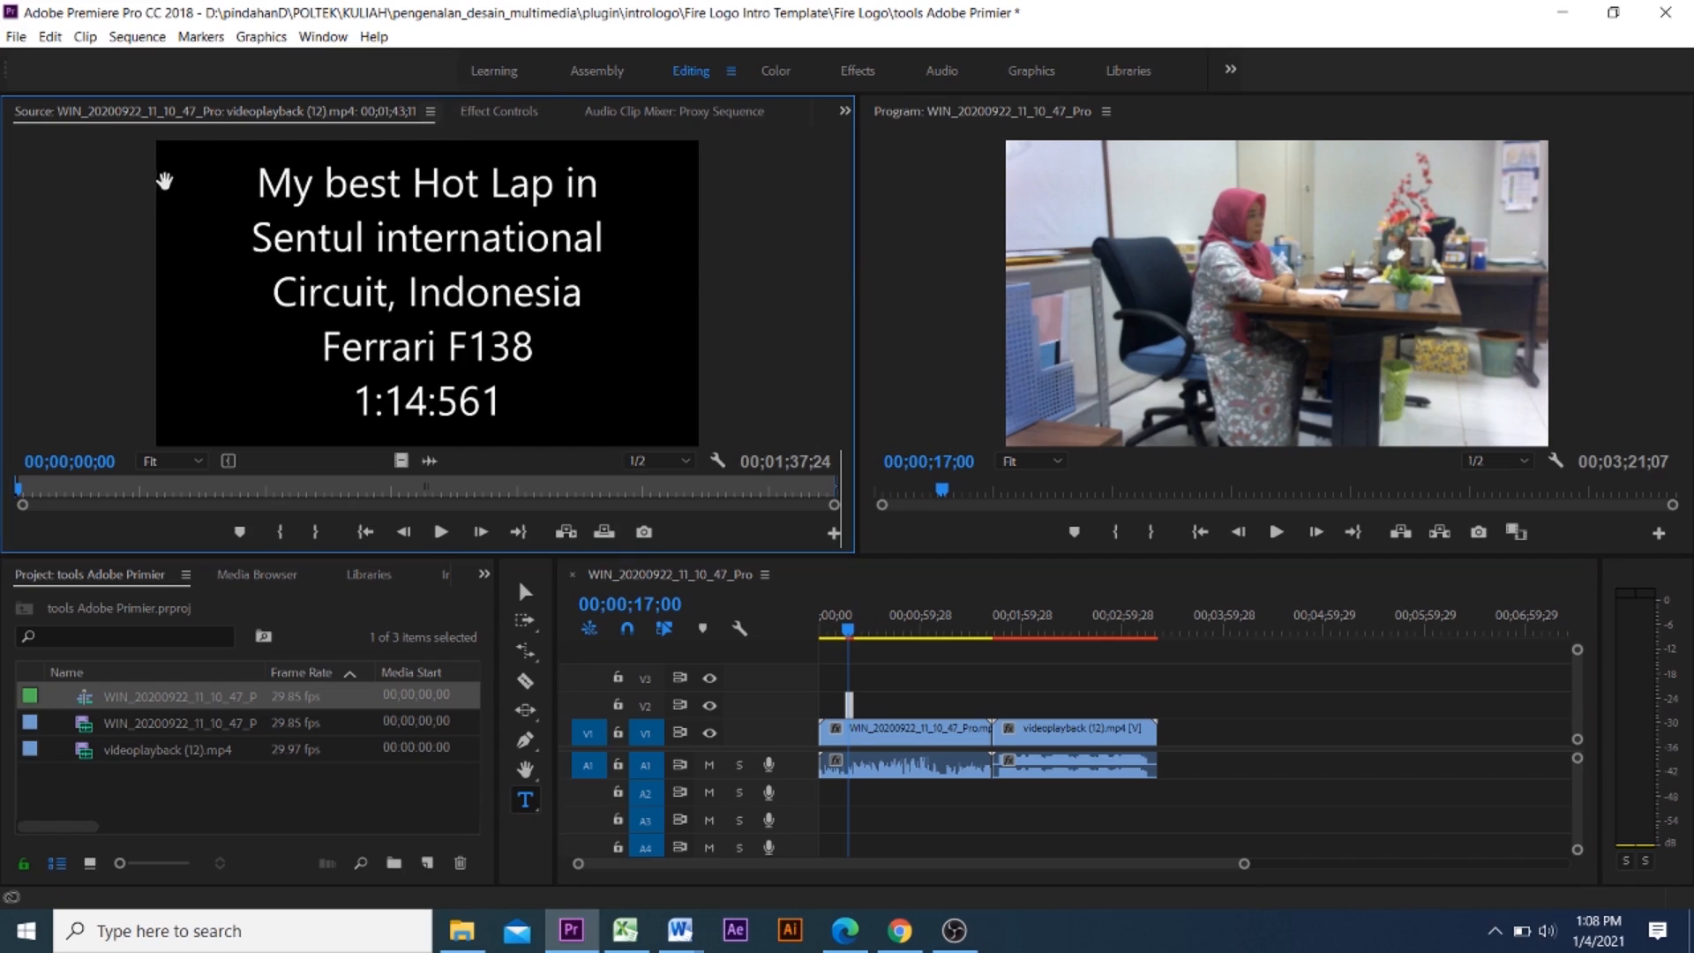
pyautogui.click(844, 111)
pyautogui.click(875, 165)
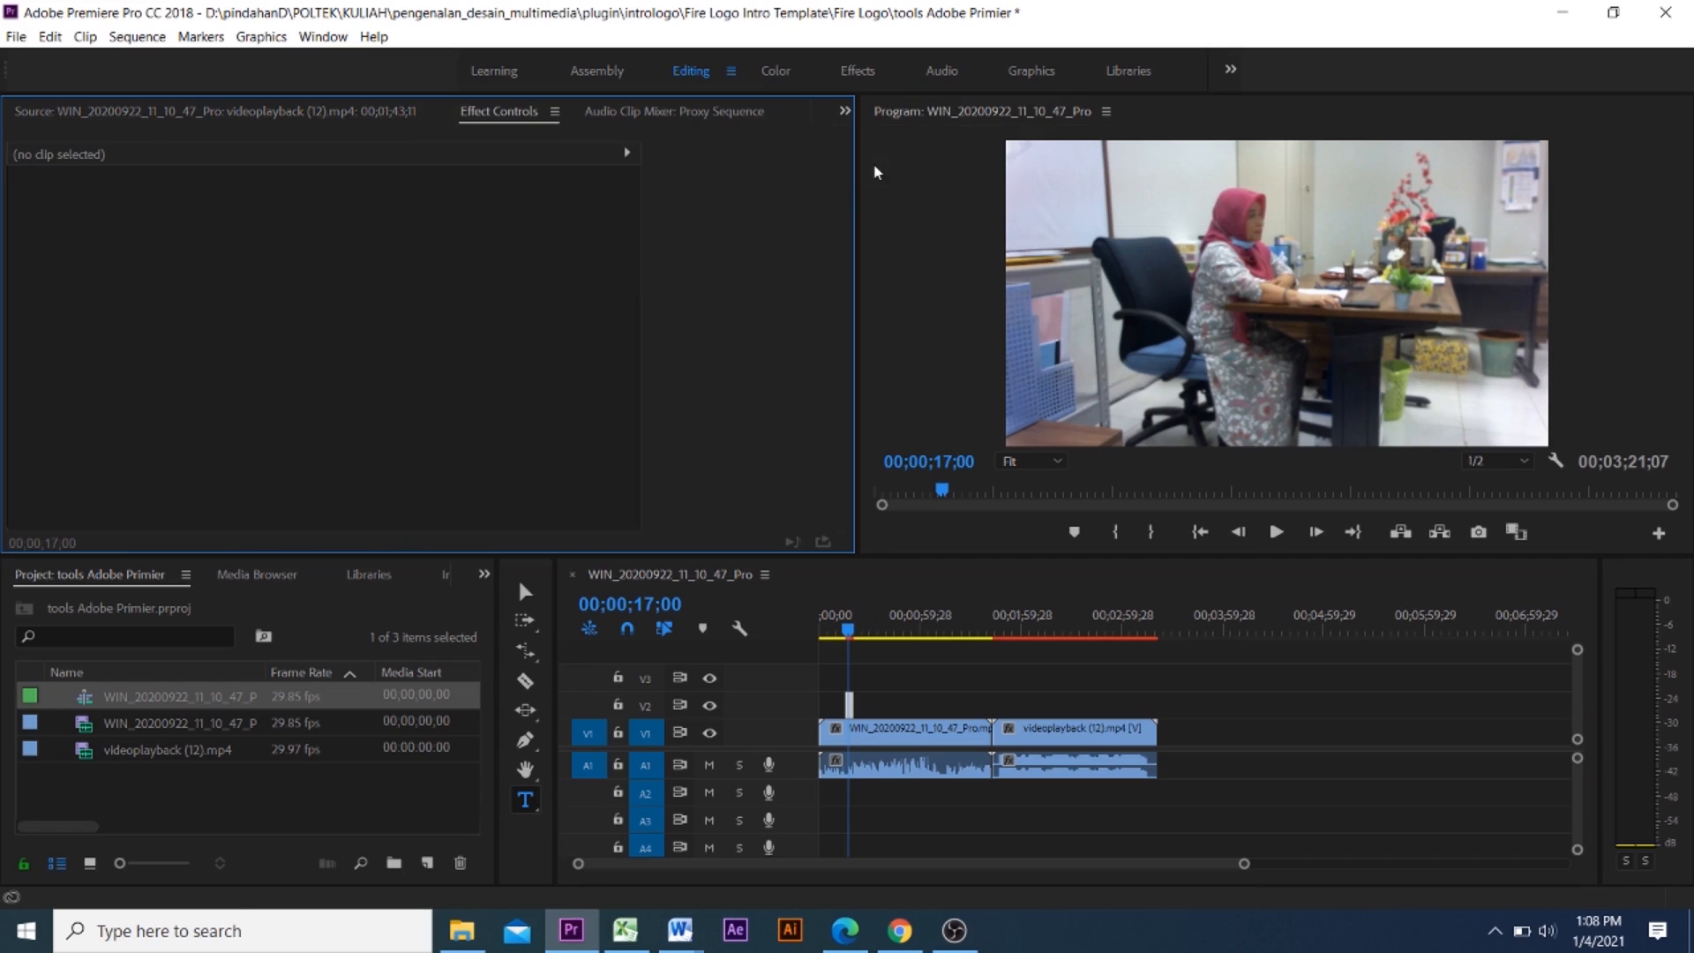
pyautogui.click(850, 705)
pyautogui.scroll(-5, 389, 441)
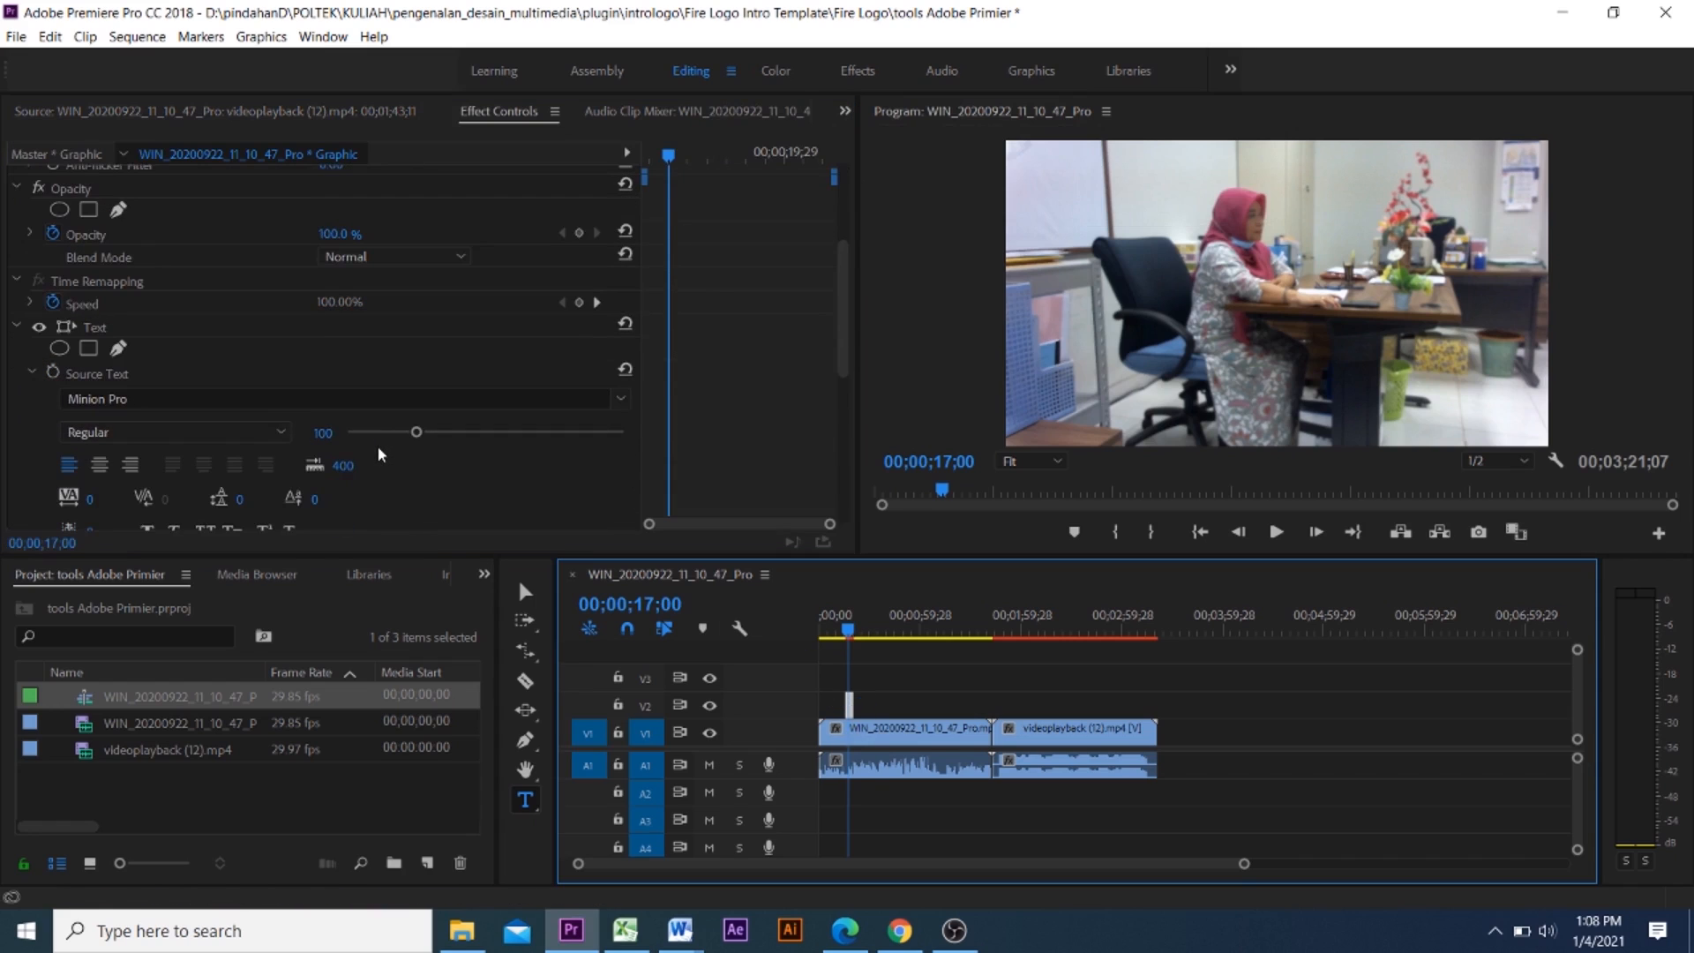
pyautogui.scroll(-2, 378, 453)
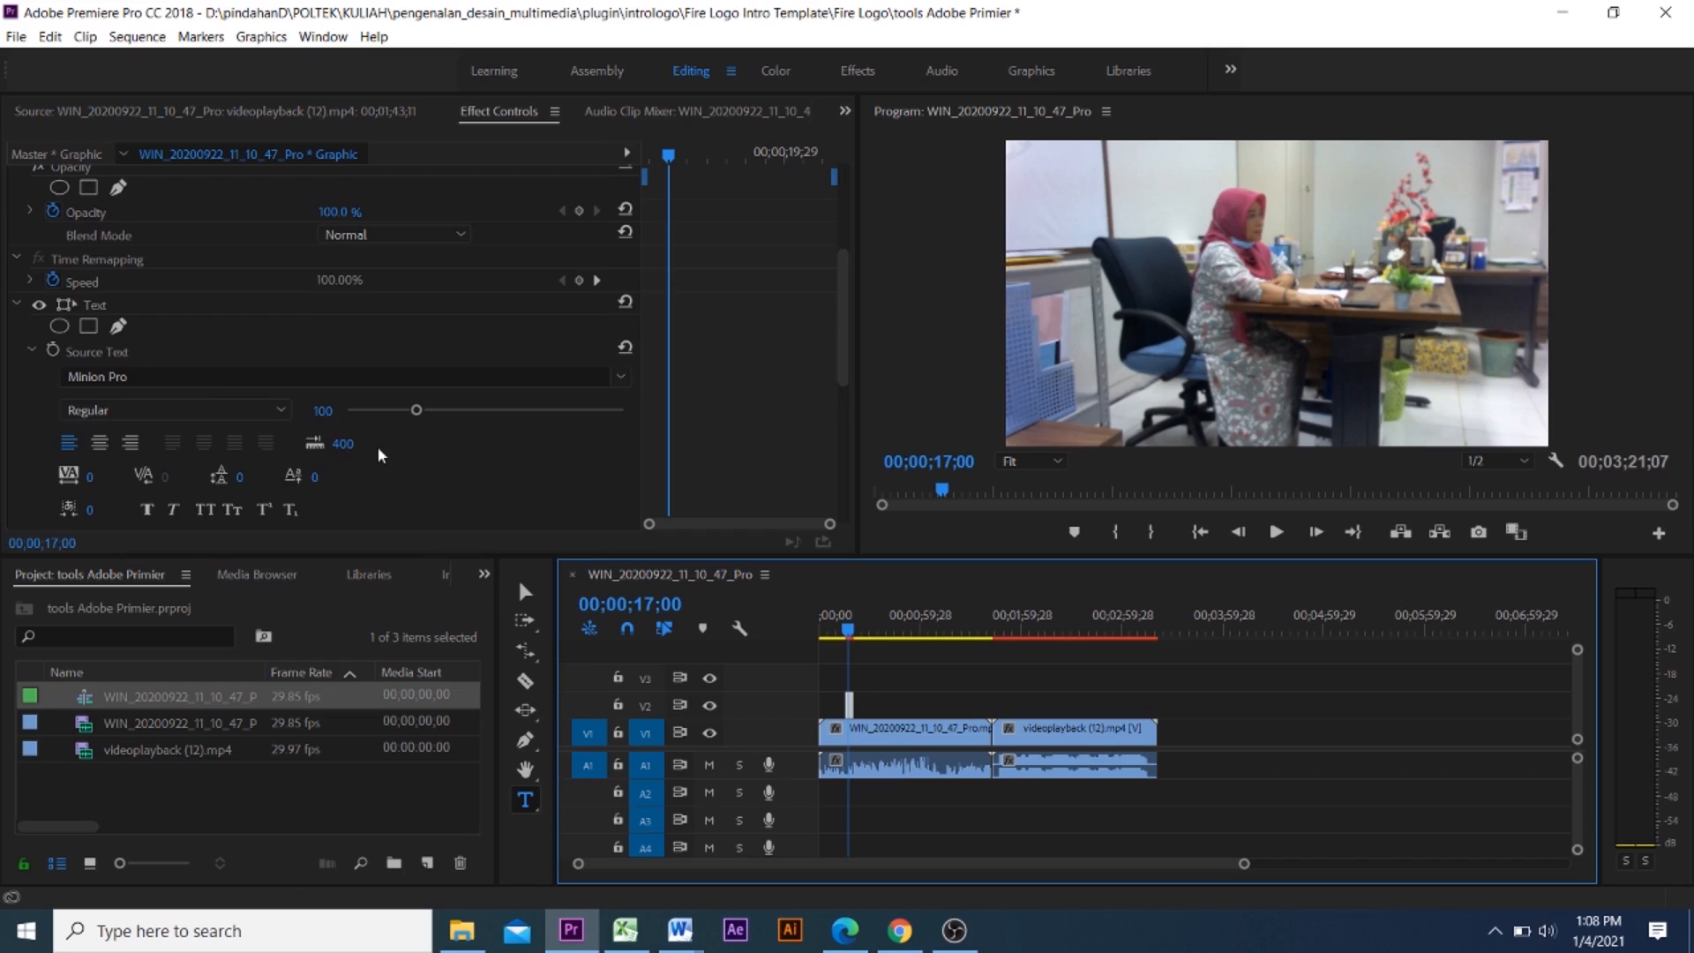
pyautogui.scroll(-7, 378, 454)
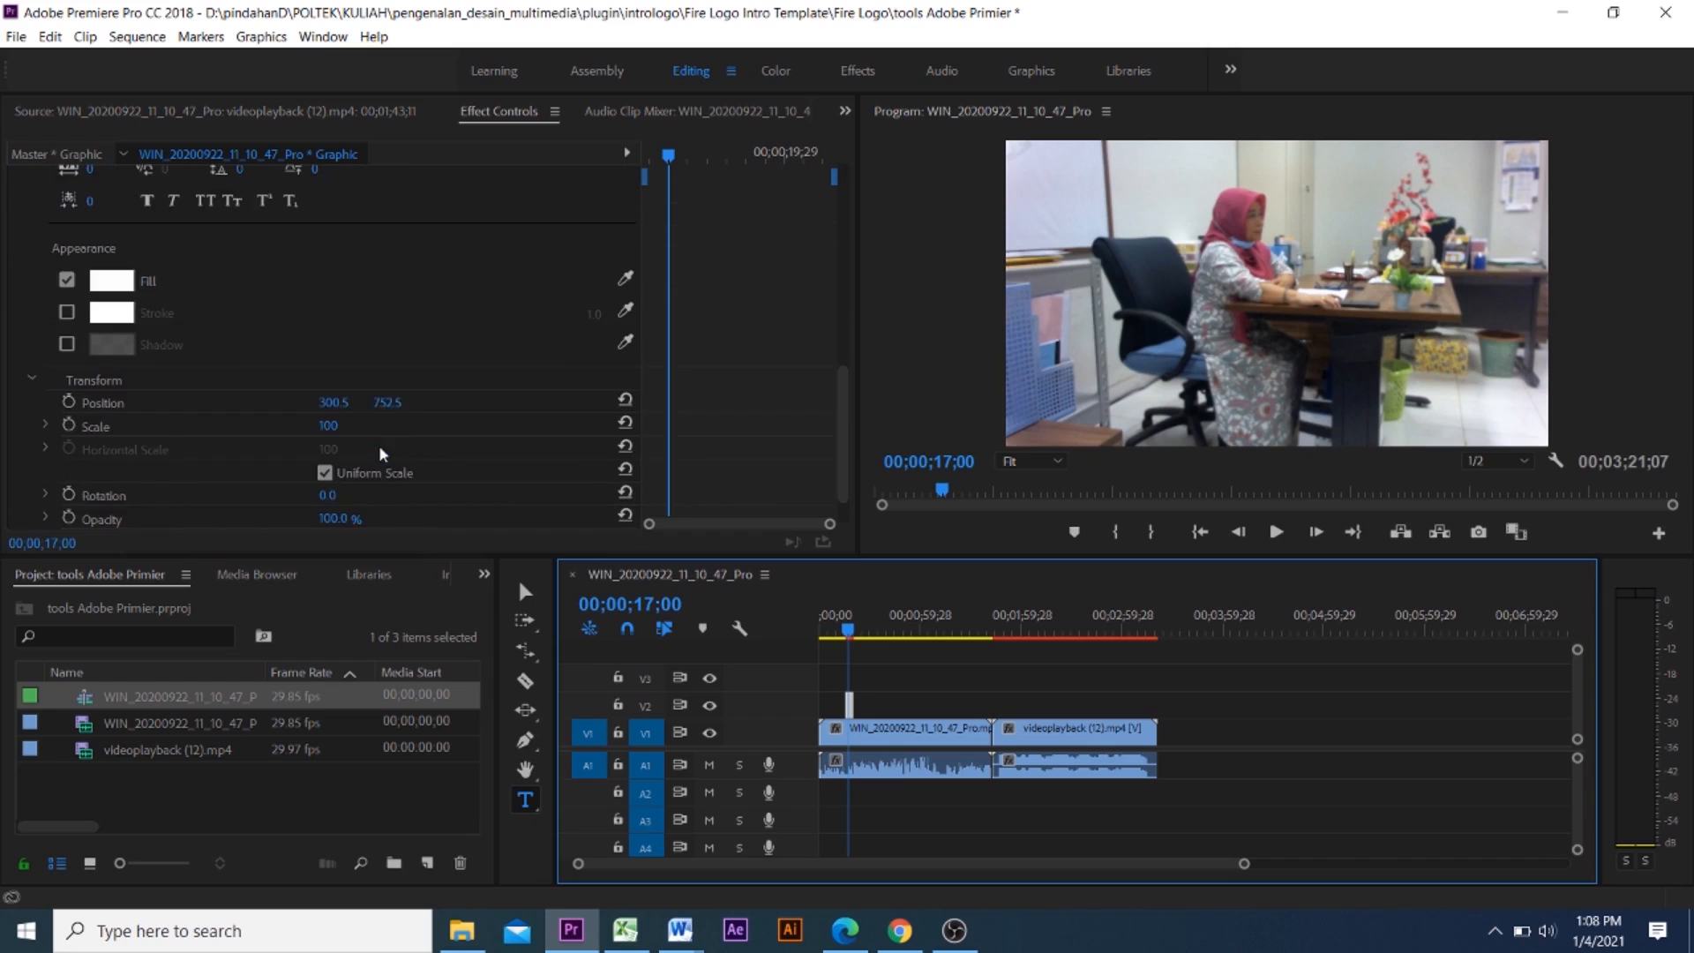
pyautogui.scroll(-1, 382, 454)
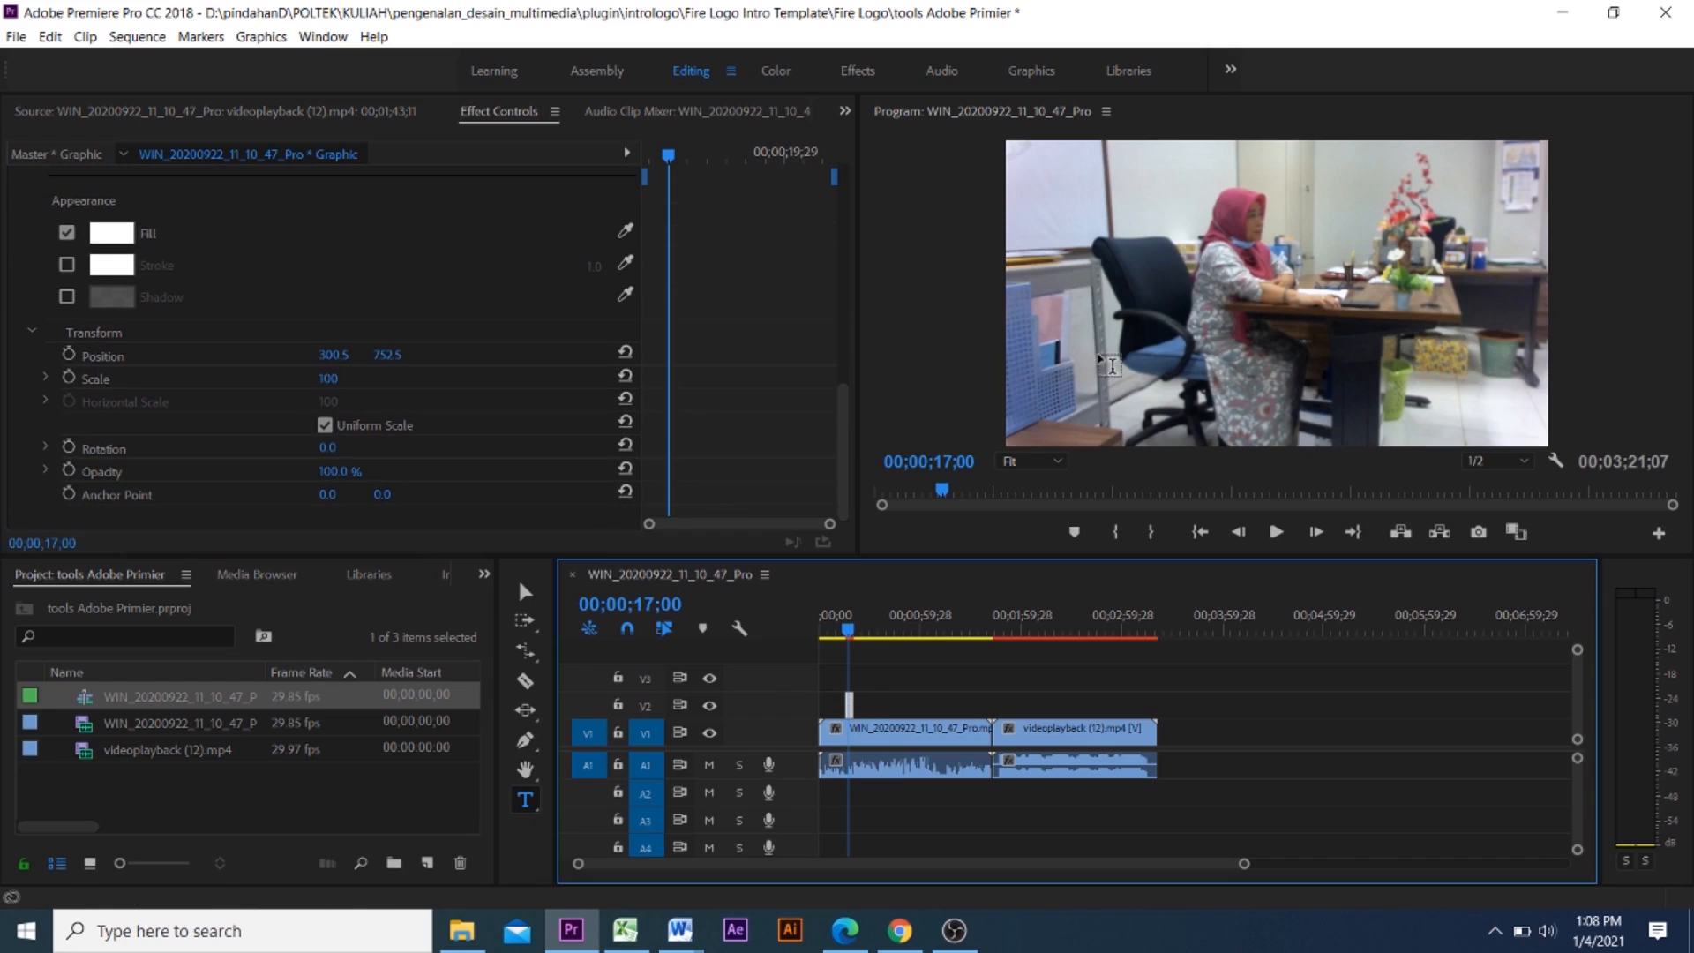
# Add the text "MANTAN KETUA JURUSAN" to the graphic over the video frame
pyautogui.click(1103, 358)
pyautogui.write('XZX')
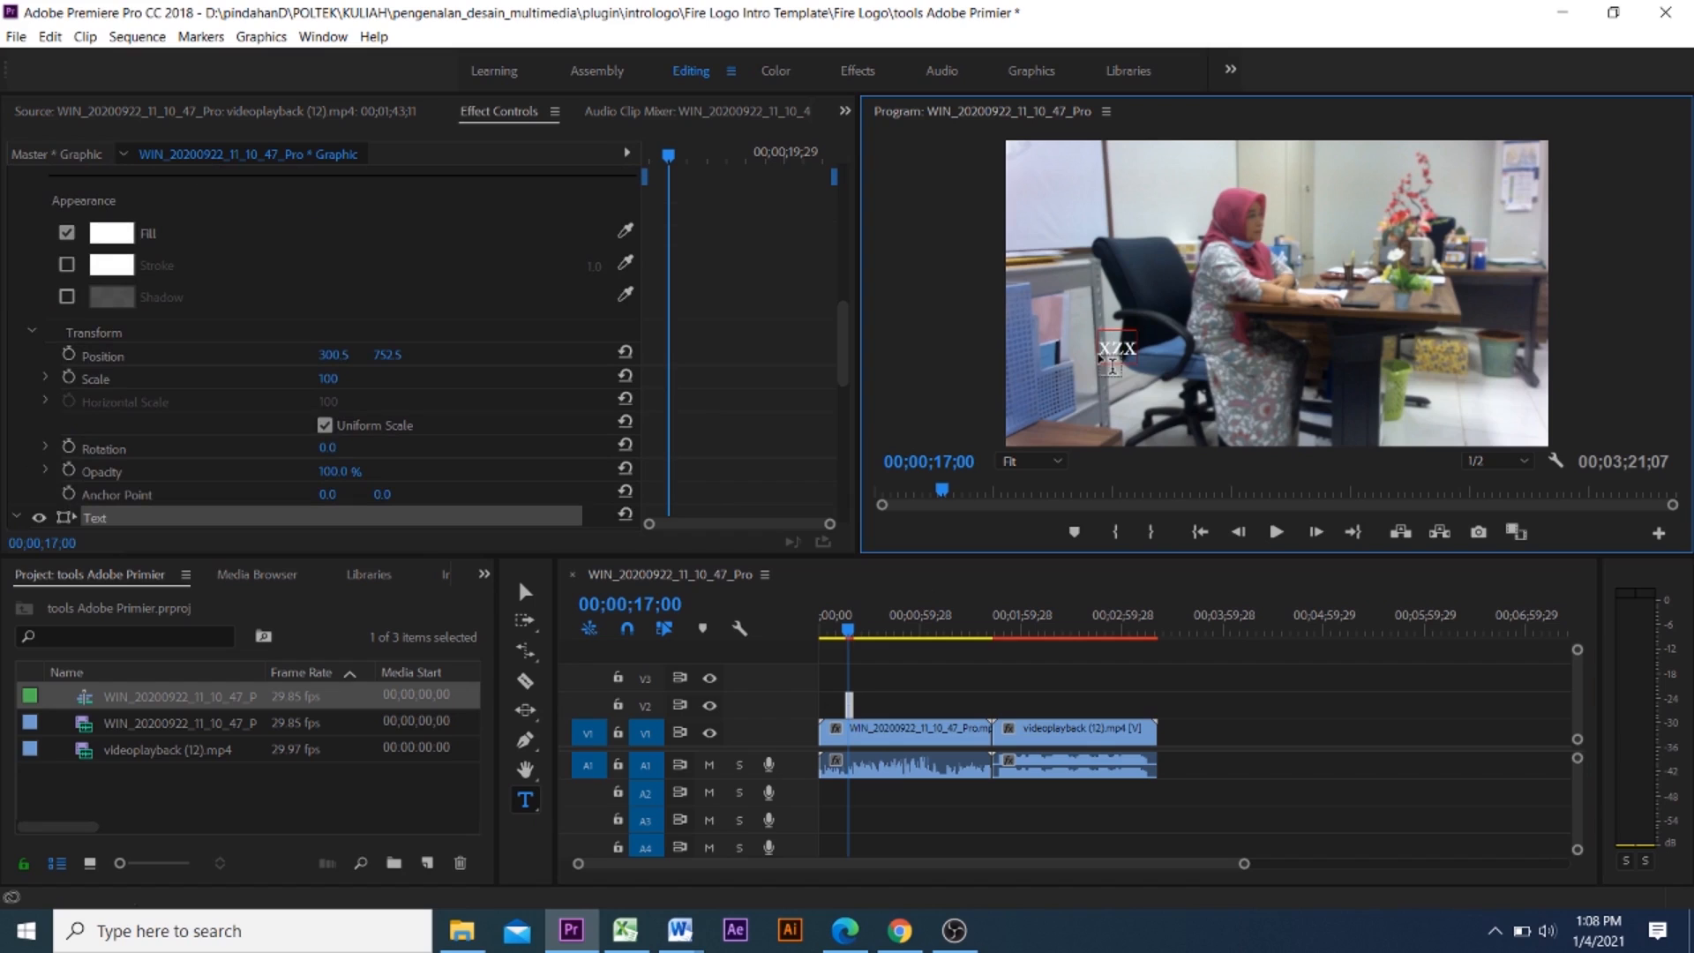
pyautogui.write('ZXZ')
pyautogui.press('BackSpace')
pyautogui.press('BackSpace')
pyautogui.press('BackSpace')
pyautogui.press('BackSpace')
pyautogui.press('BackSpace')
pyautogui.write('MANTAN K')
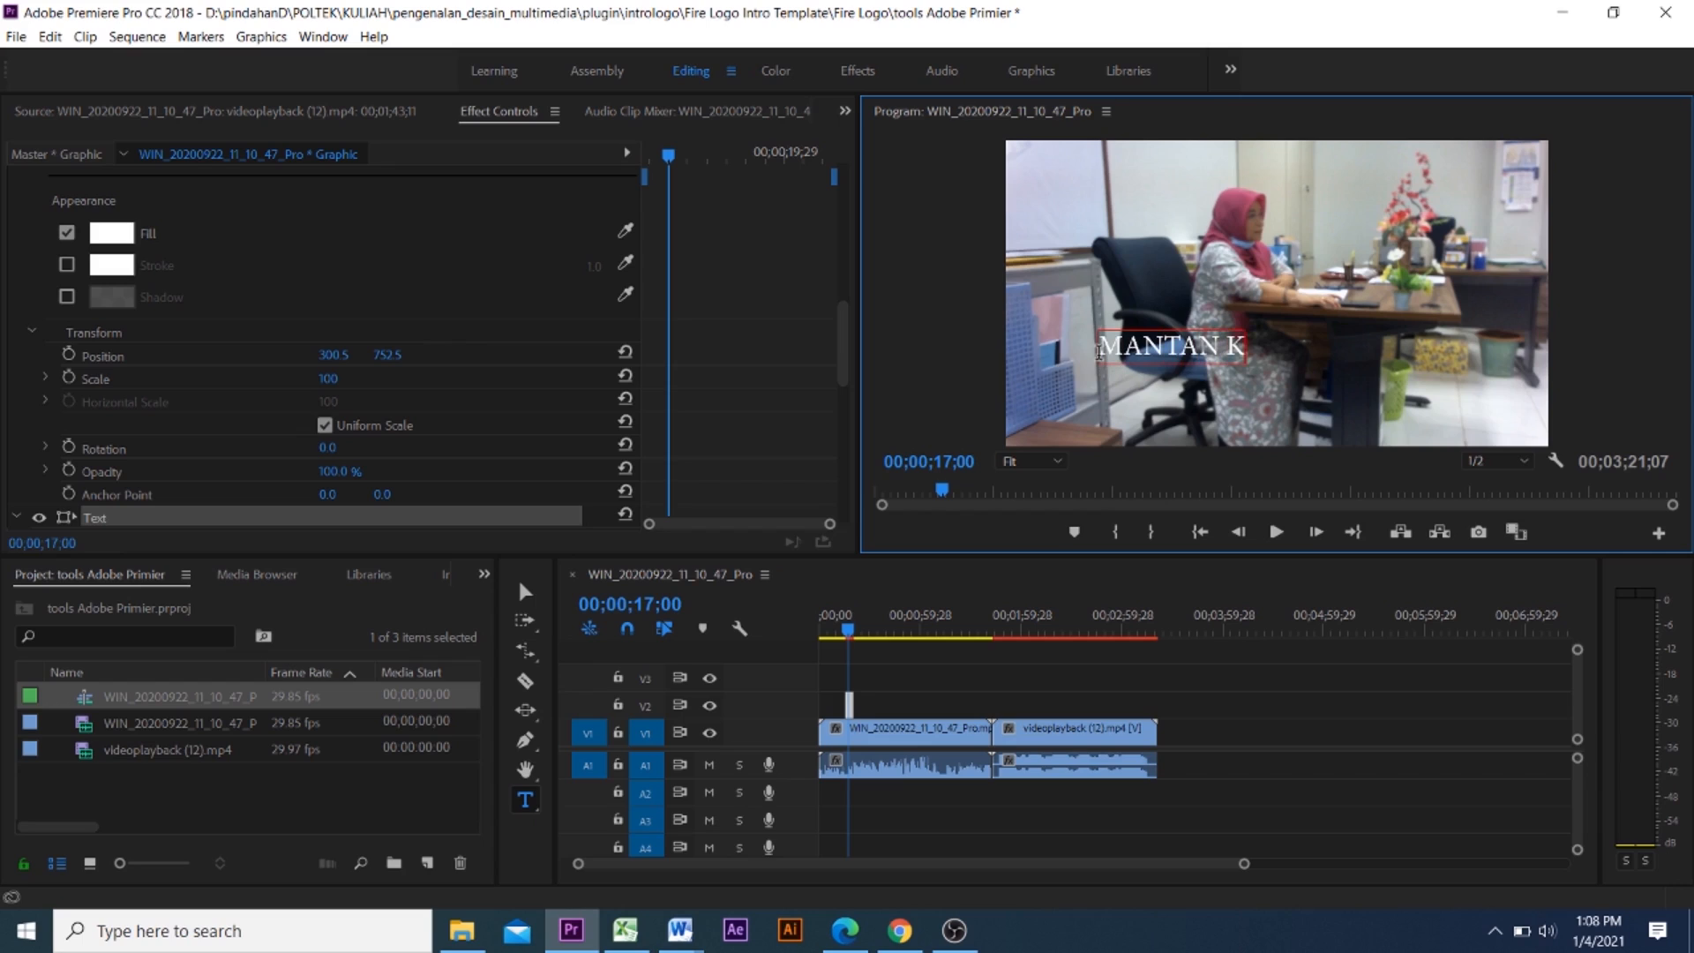
pyautogui.write('ETUA JURUSAN')
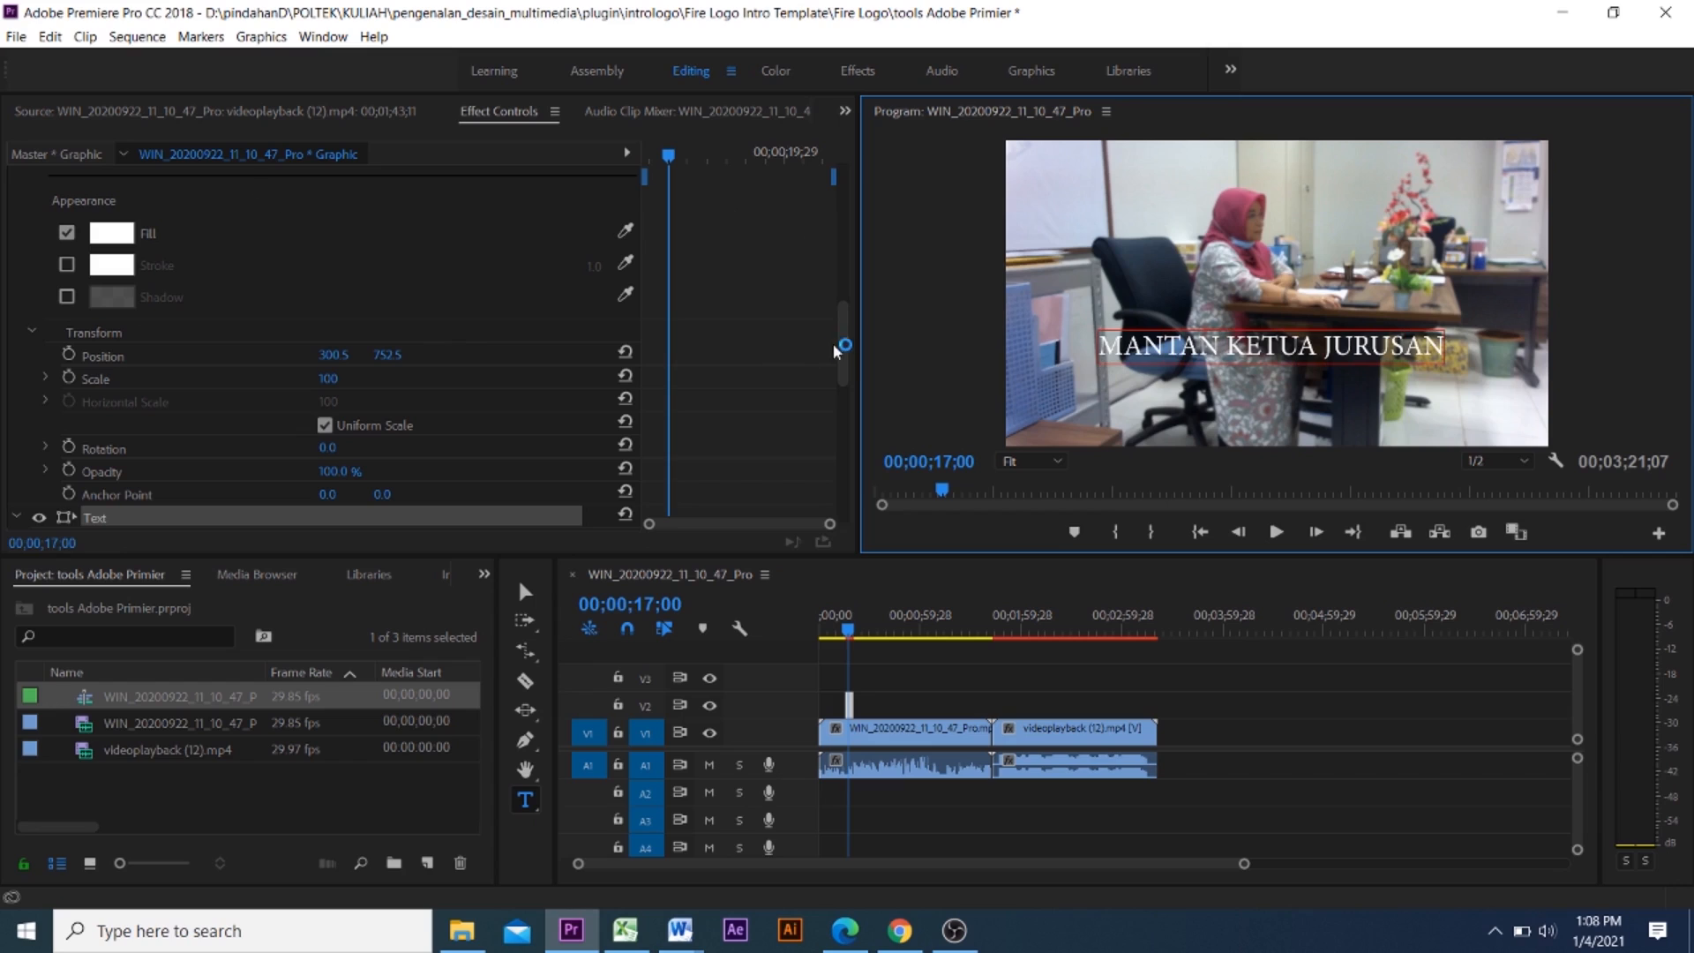
# Set the text graphic's Motion position to 758, 889 and its scale to 52
pyautogui.moveTo(845, 317); pyautogui.dragTo(844, 176)
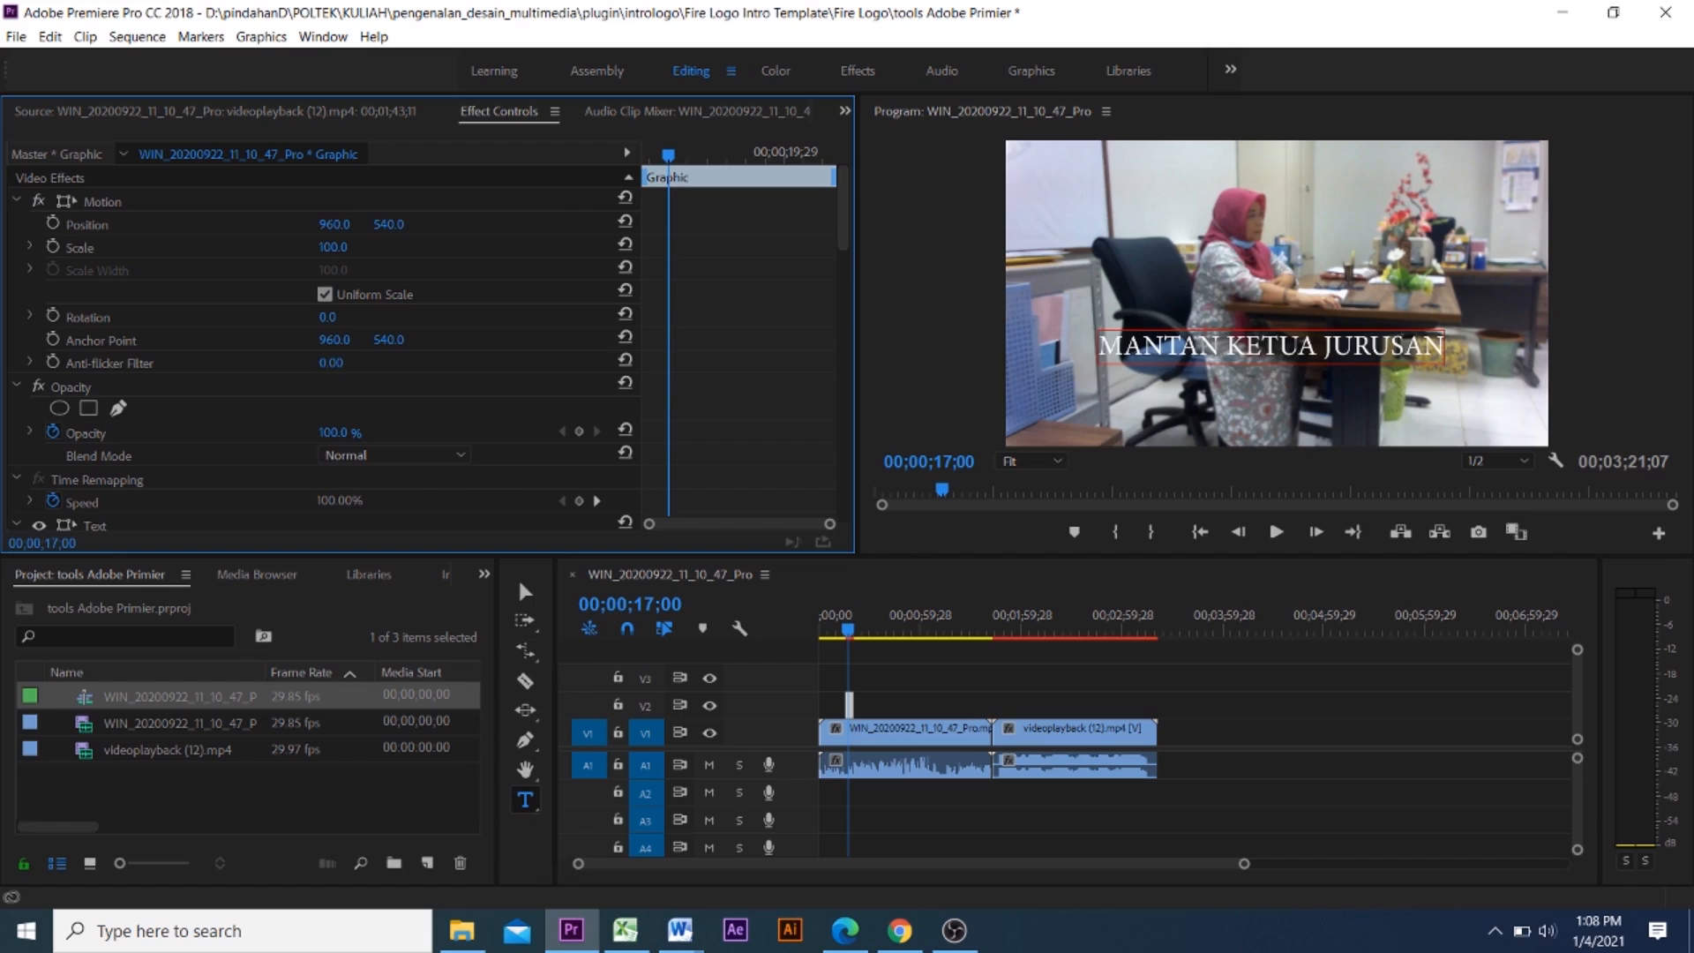
pyautogui.moveTo(388, 224); pyautogui.dragTo(583, 224)
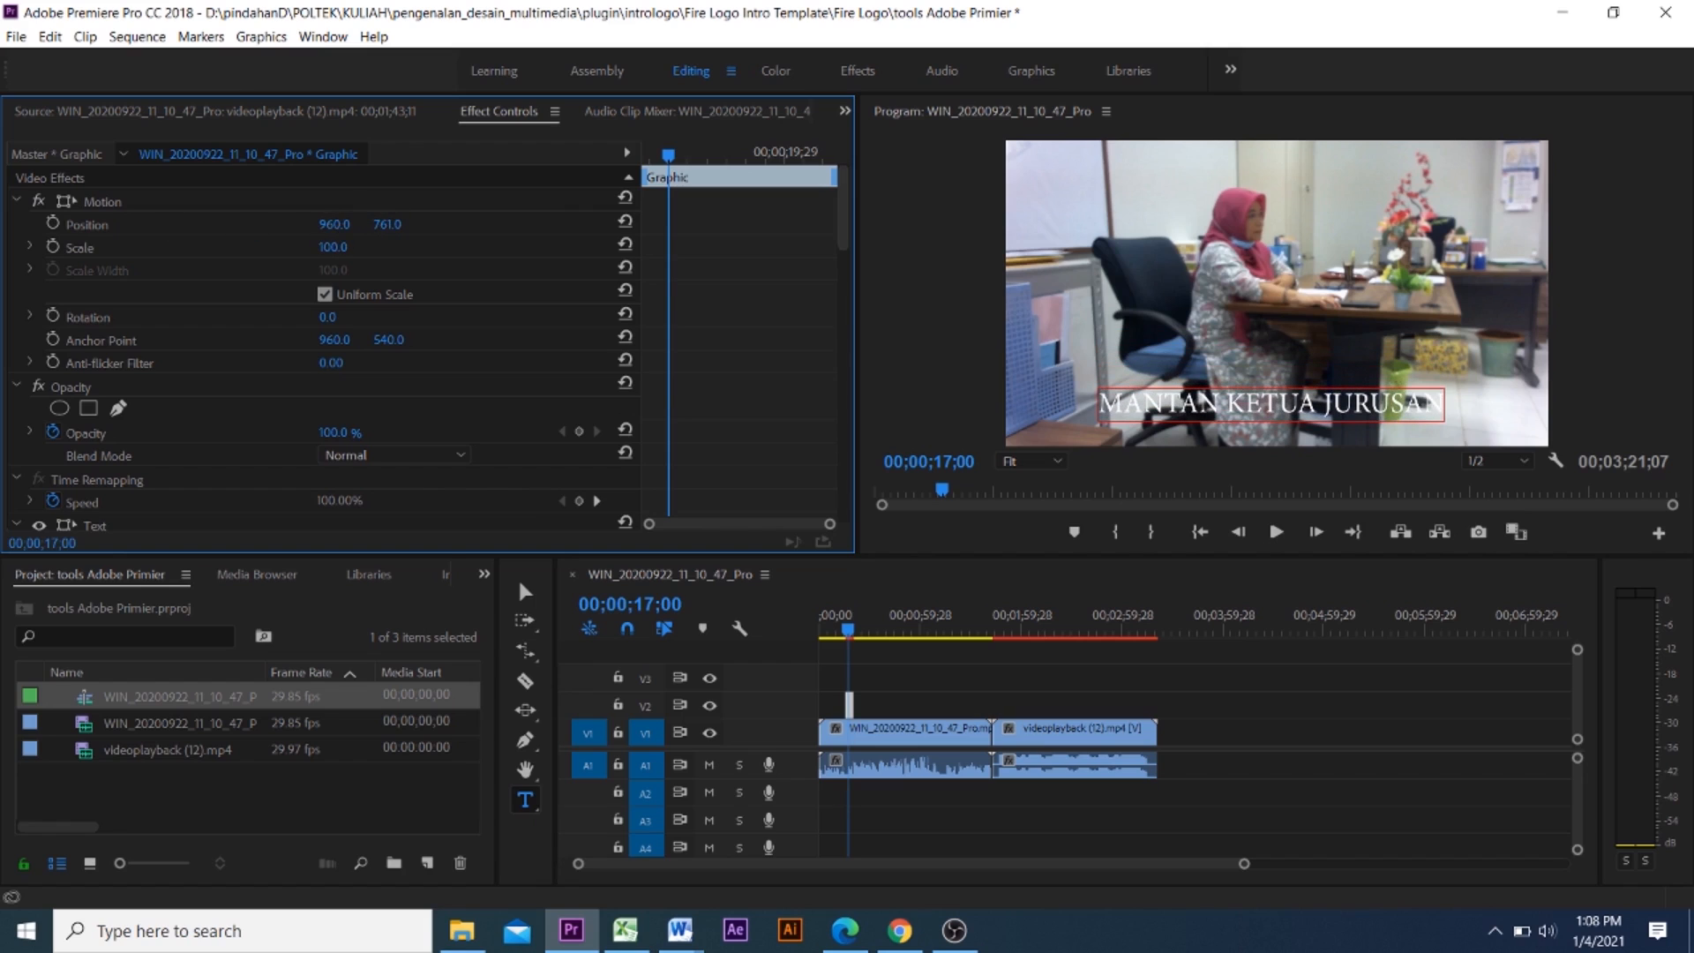
pyautogui.moveTo(334, 224); pyautogui.dragTo(126, 224)
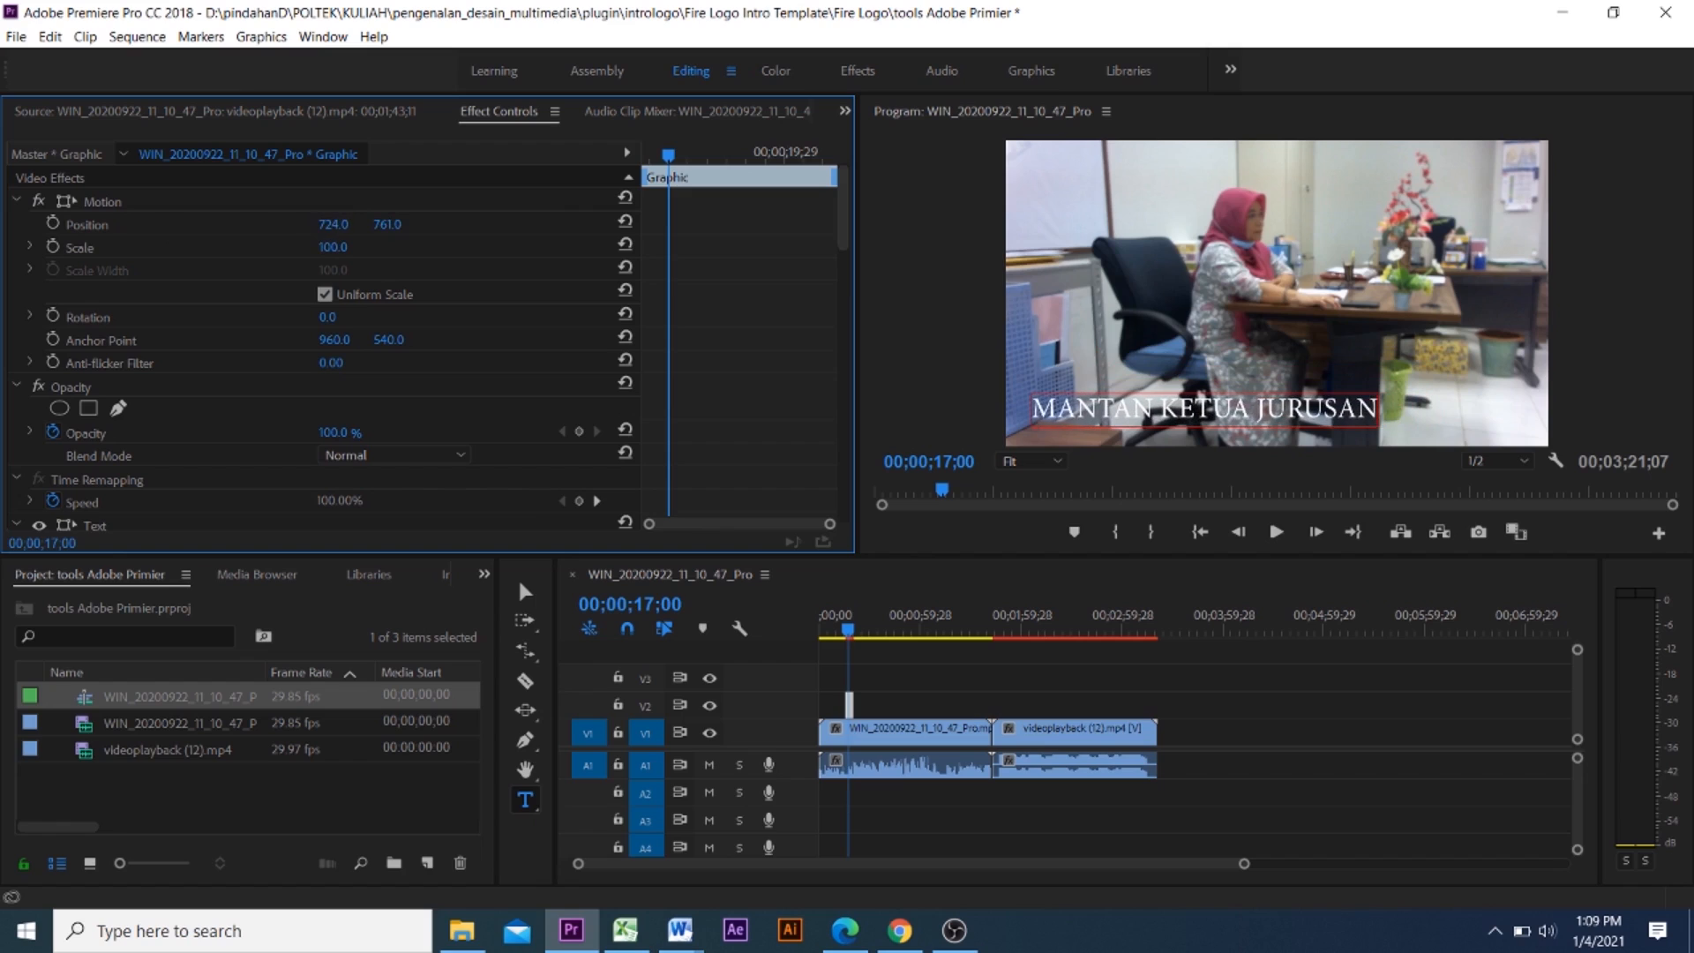
pyautogui.moveTo(334, 248); pyautogui.dragTo(498, 226)
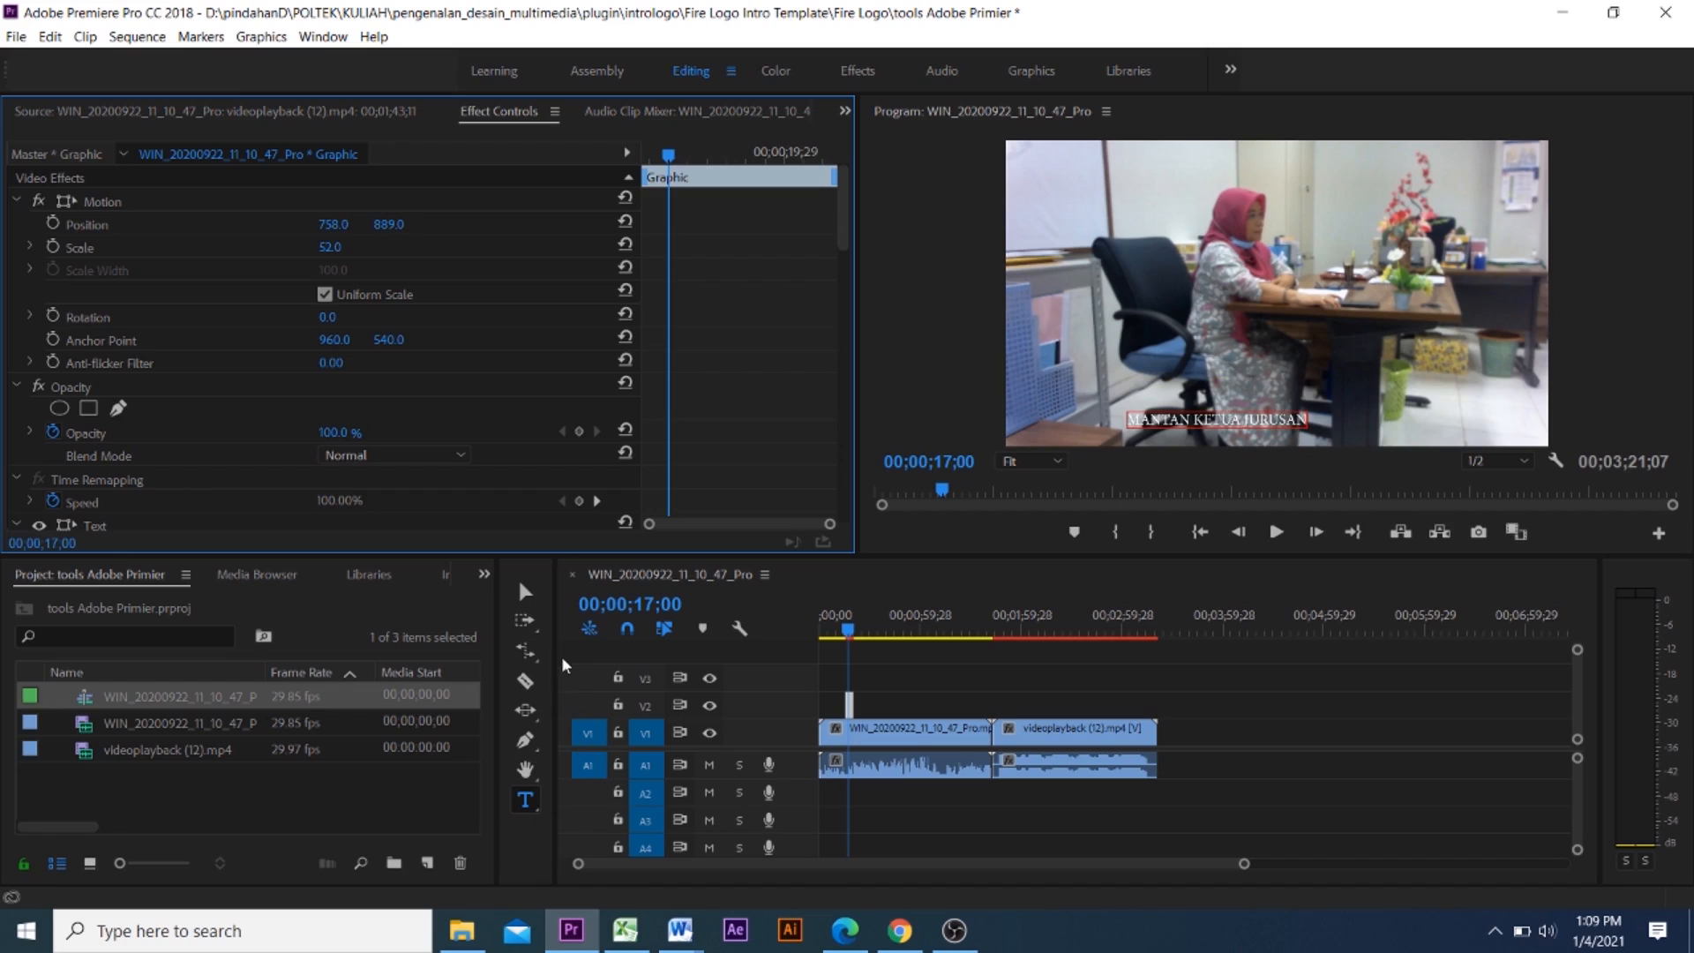
# Show the choices of the Slide and Pen tools, and delete the text graphic from V2 with the Selection tool
pyautogui.click(527, 711)
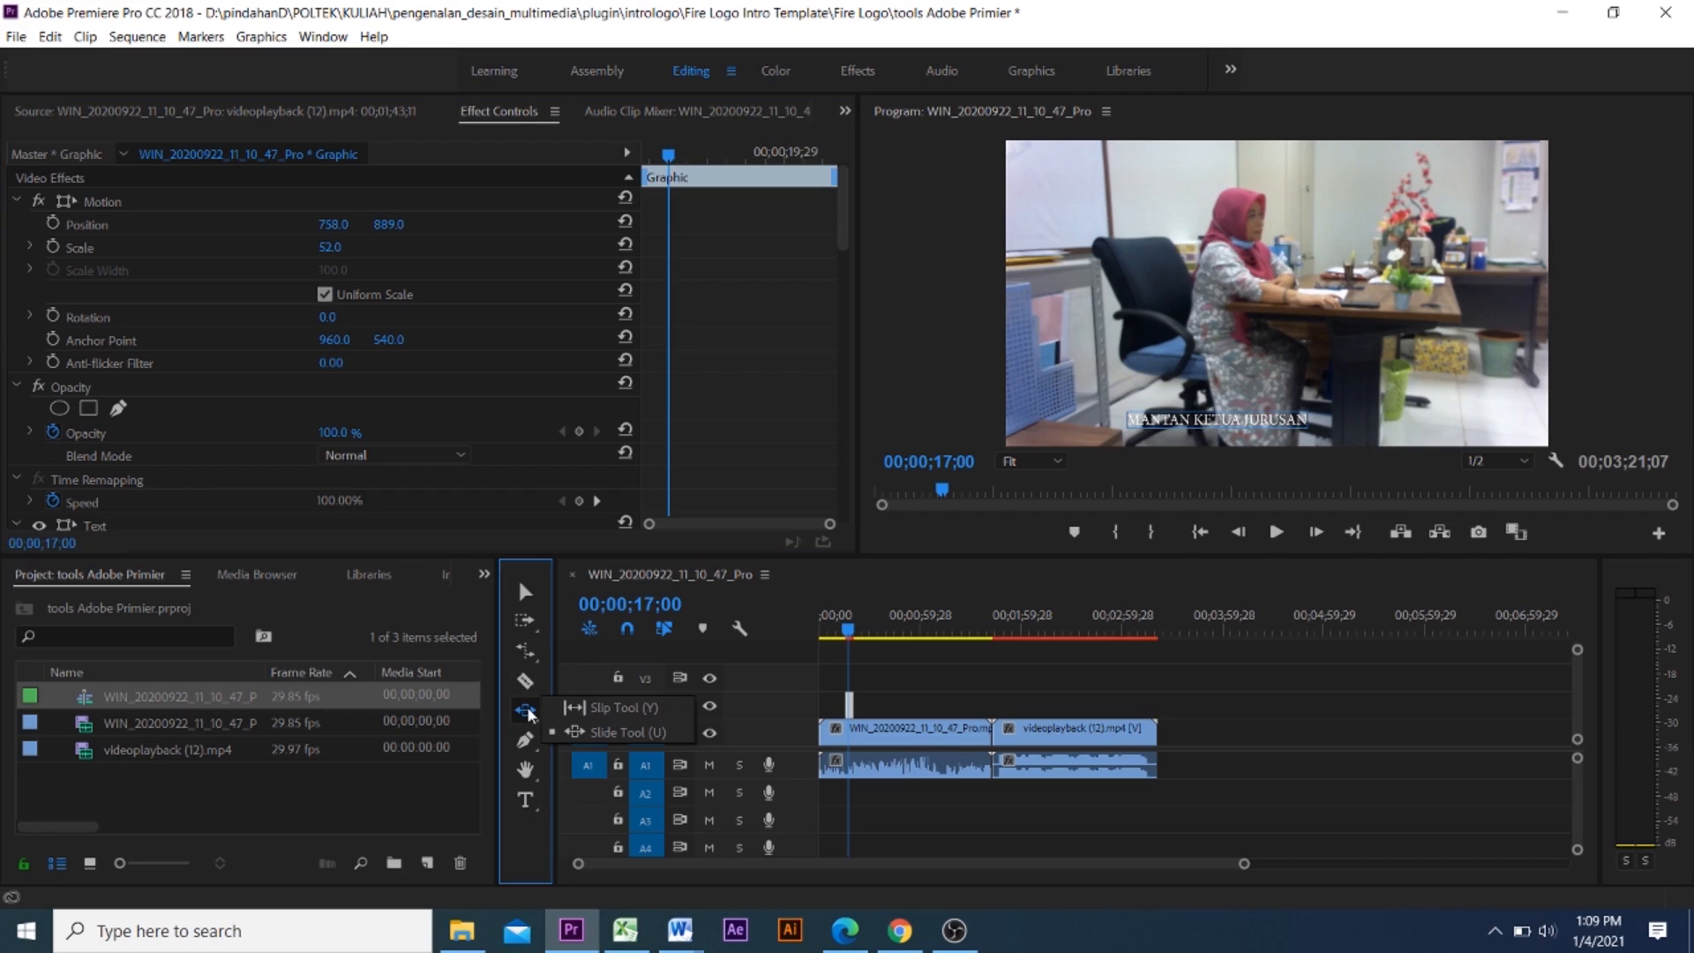
pyautogui.click(527, 741)
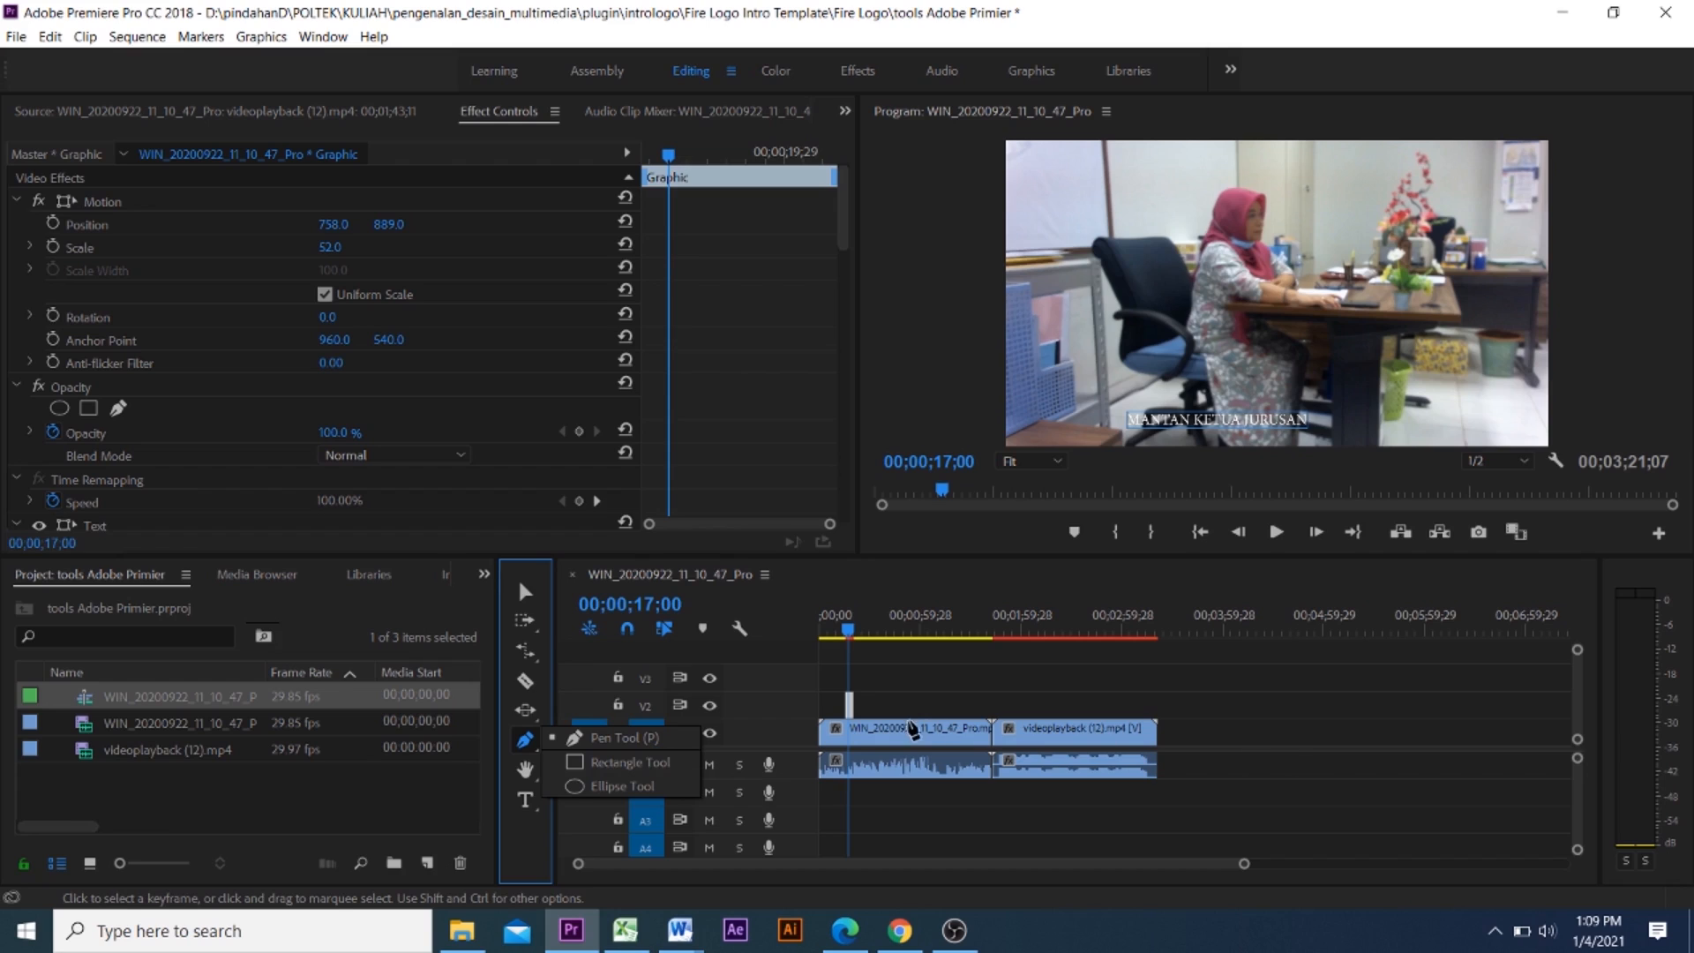
pyautogui.click(527, 593)
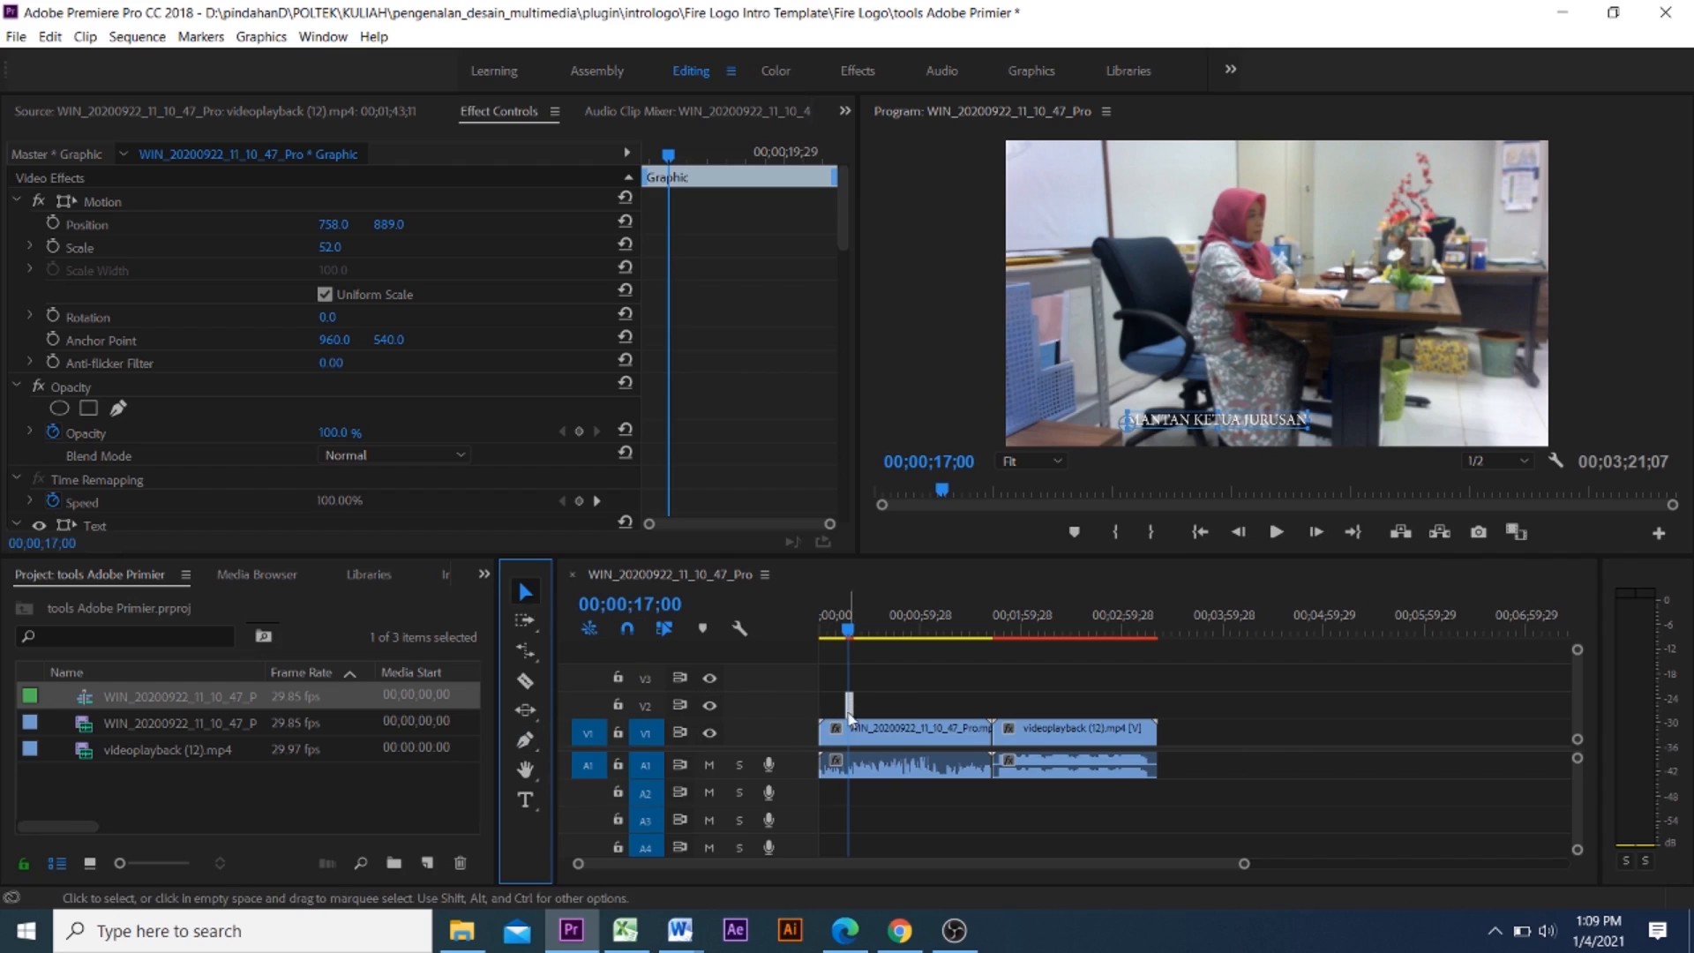
pyautogui.click(849, 710)
pyautogui.press('Delete')
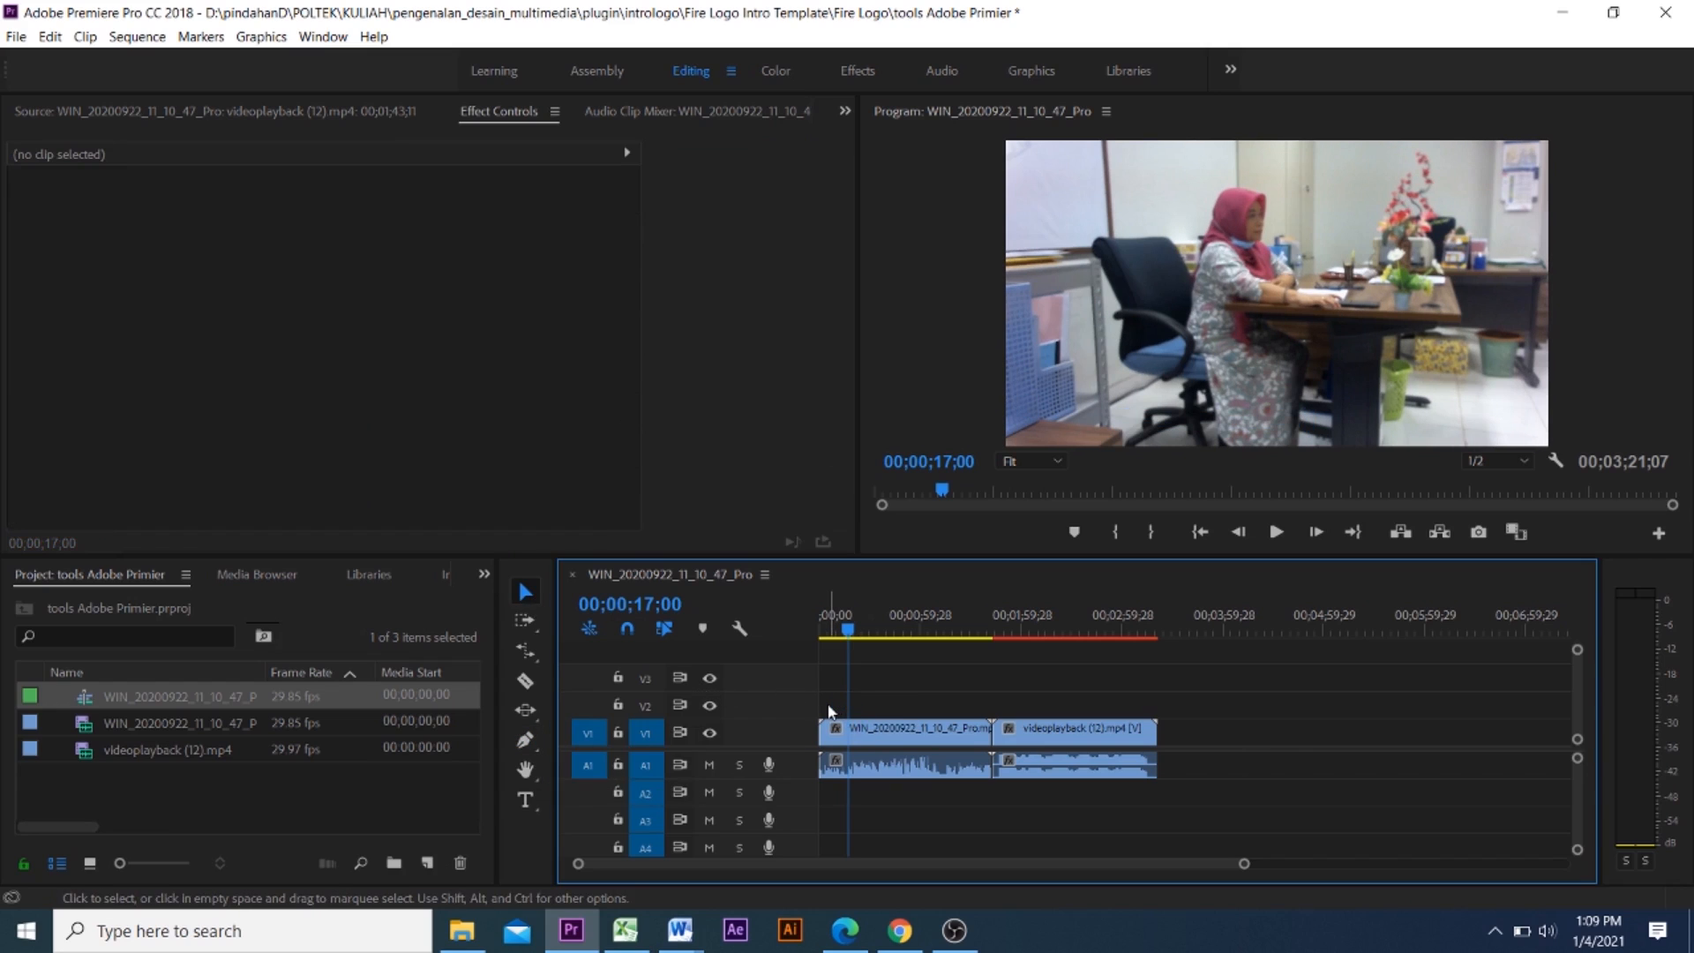
# Enlarge track V1, choose the Pen tool, and show the Time Remapping Speed keyframes on the WIN_20200922_11_10_47_Pro clip
pyautogui.click(962, 732)
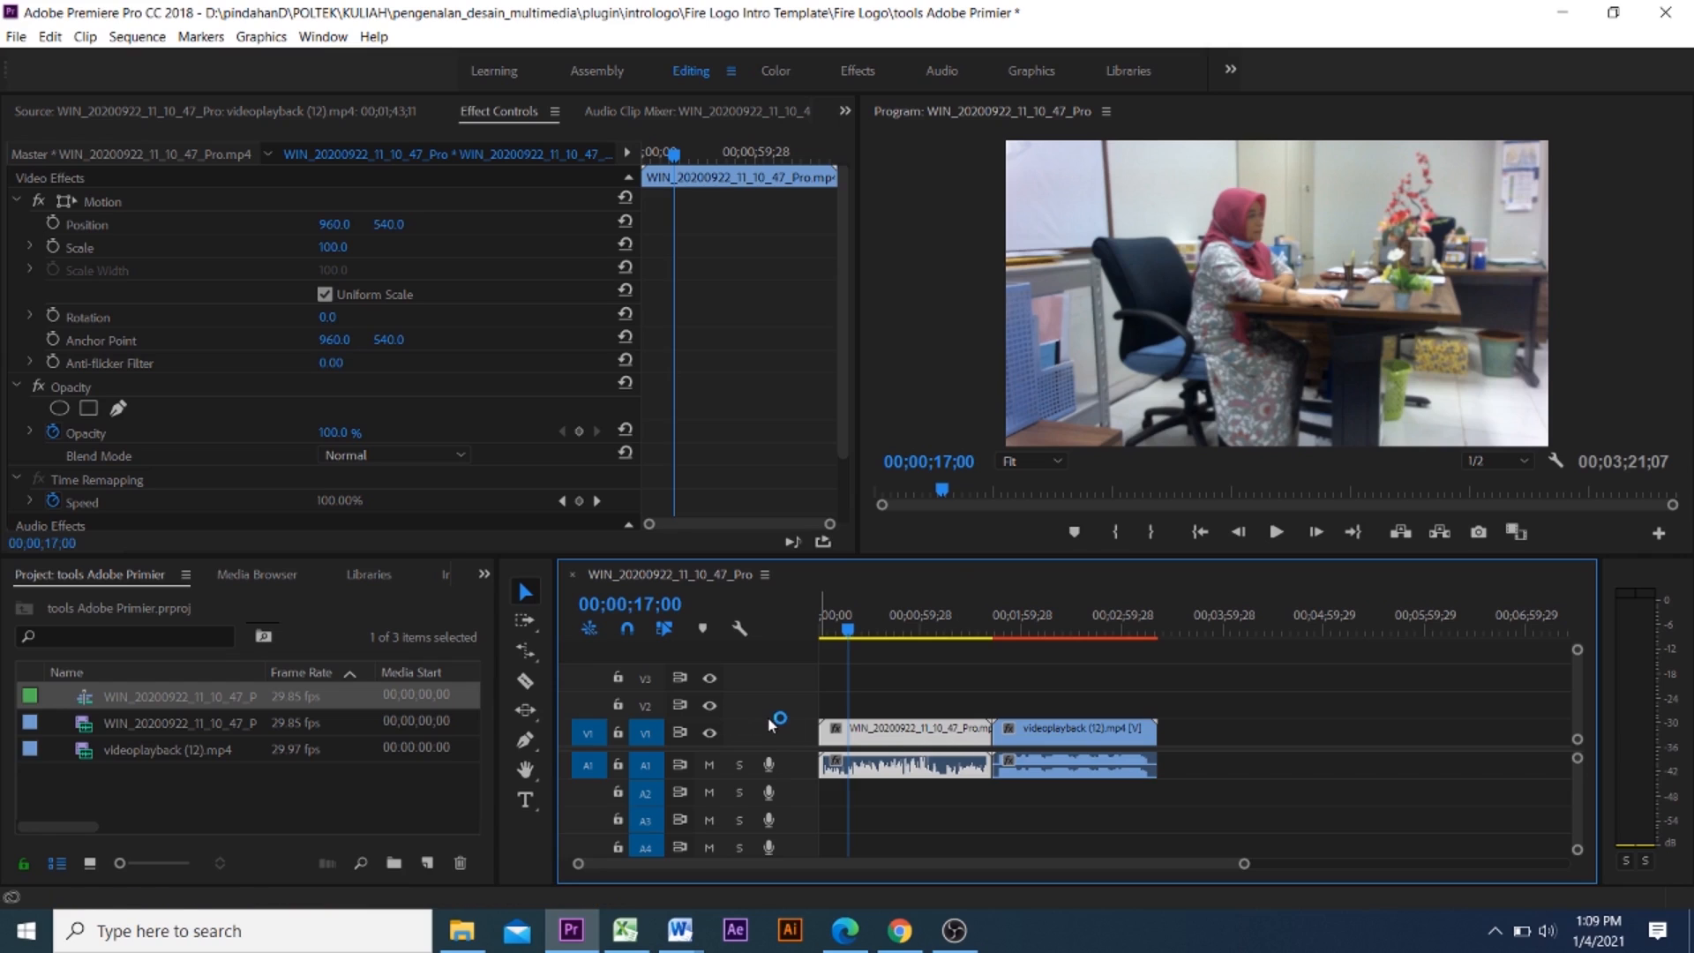
pyautogui.moveTo(770, 719); pyautogui.dragTo(765, 674)
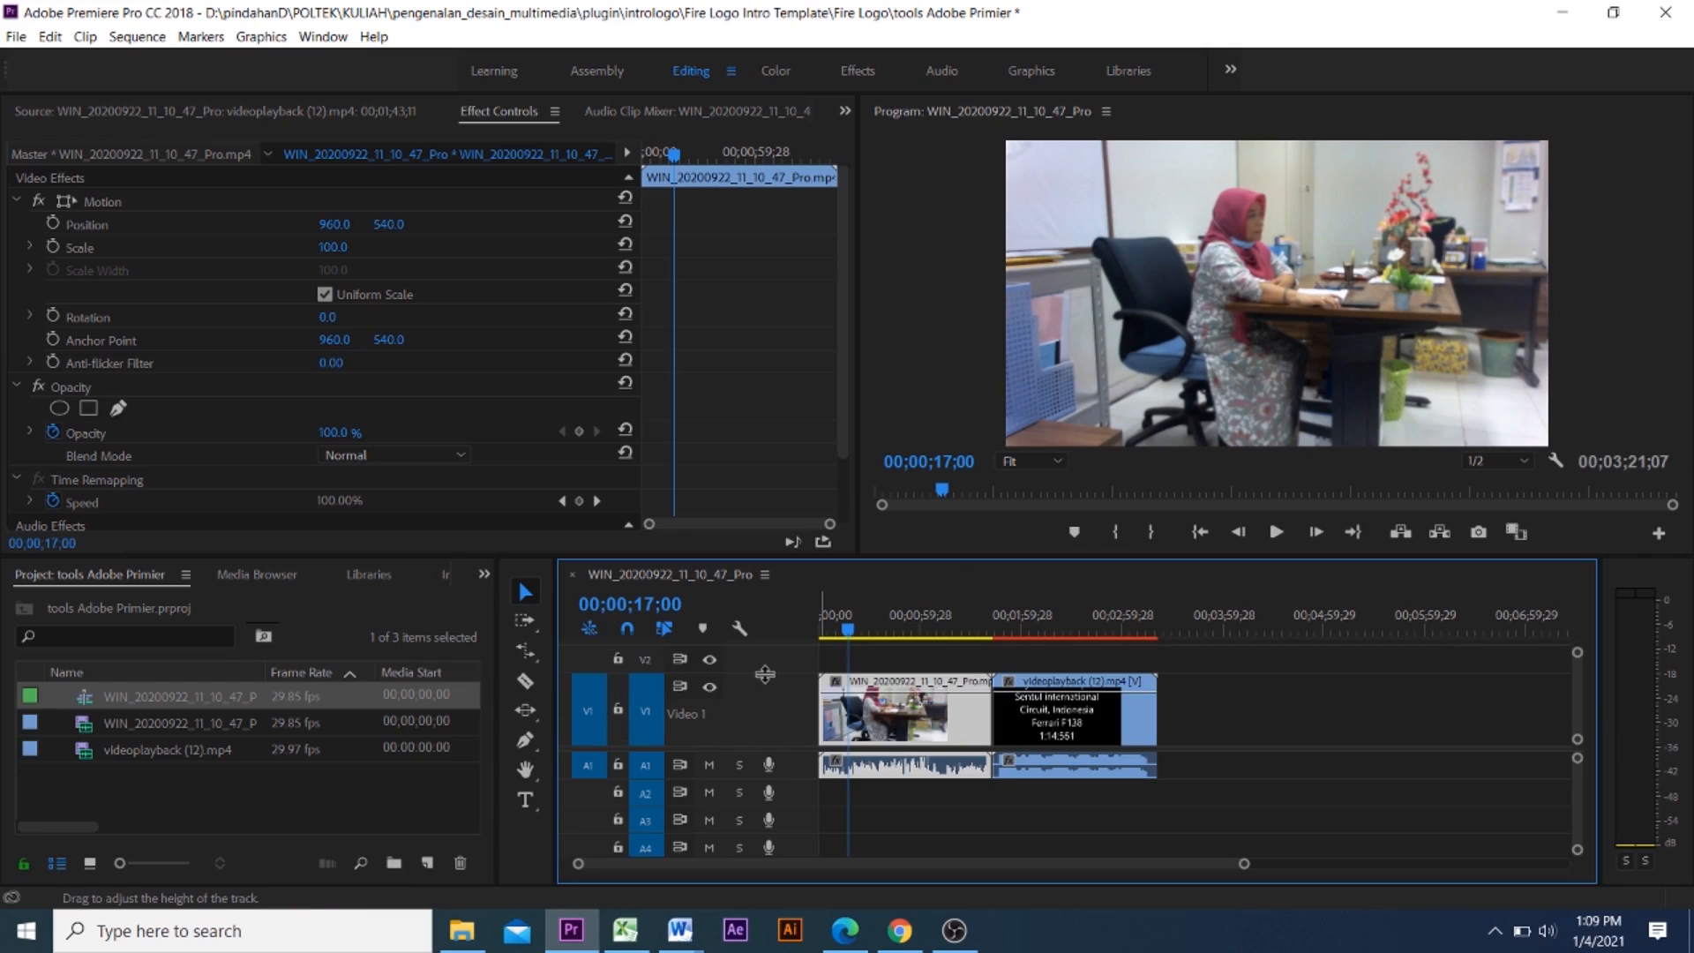
pyautogui.click(522, 742)
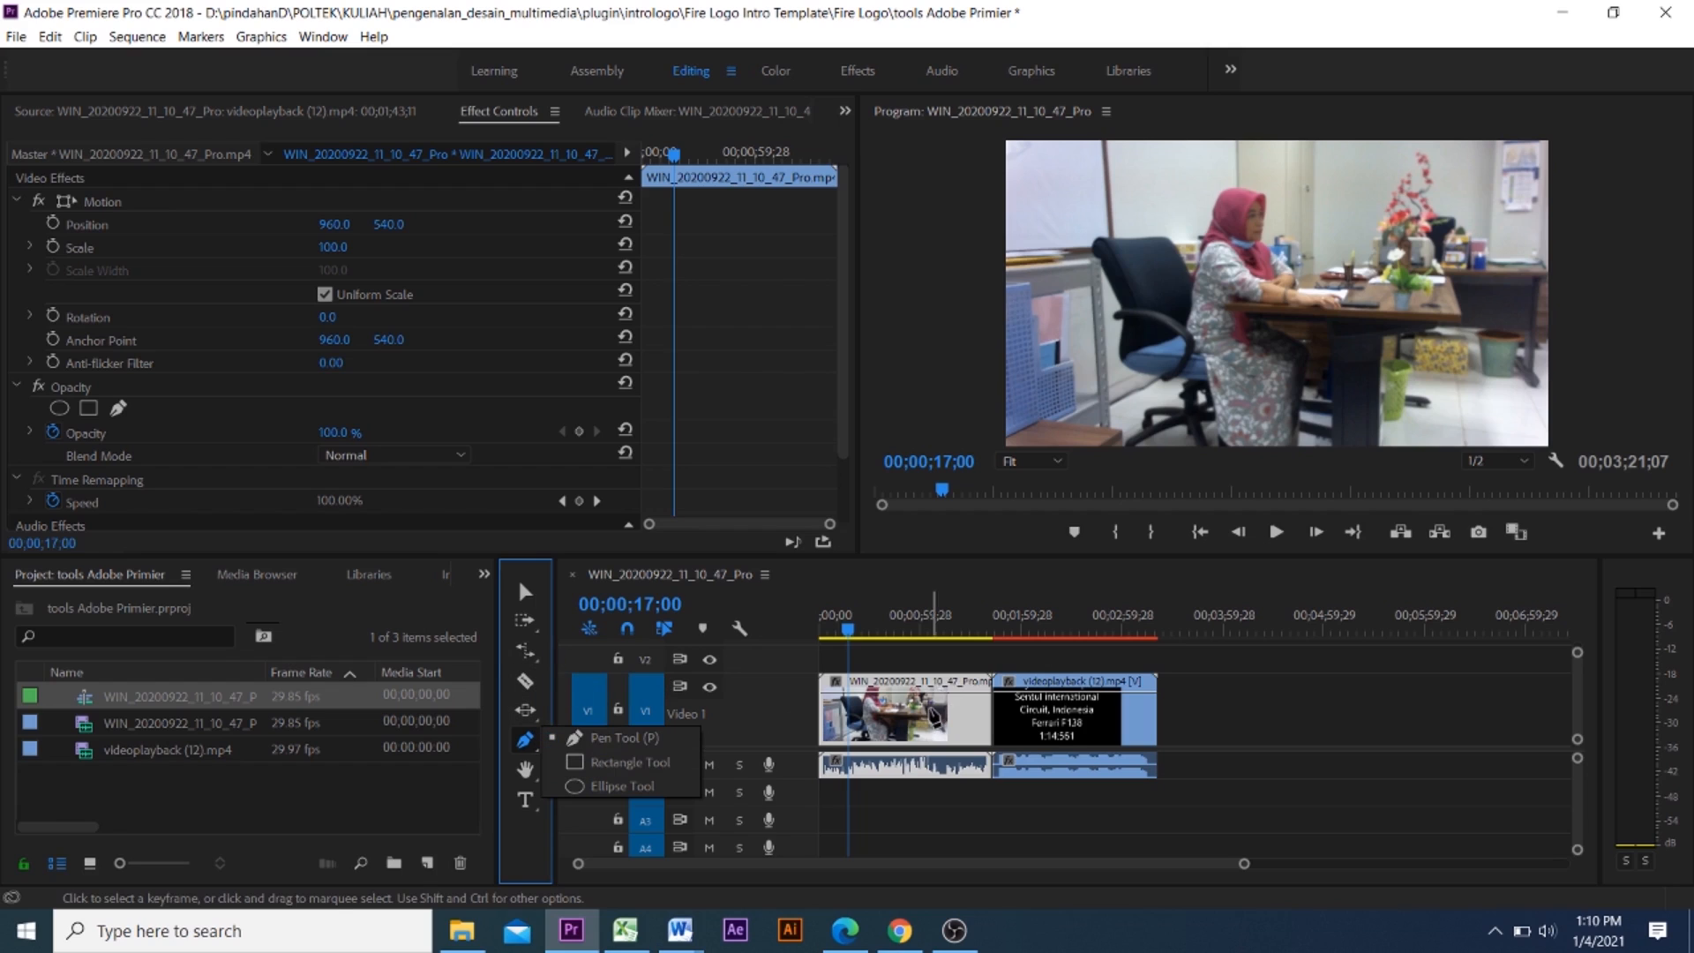
pyautogui.rightClick(898, 715)
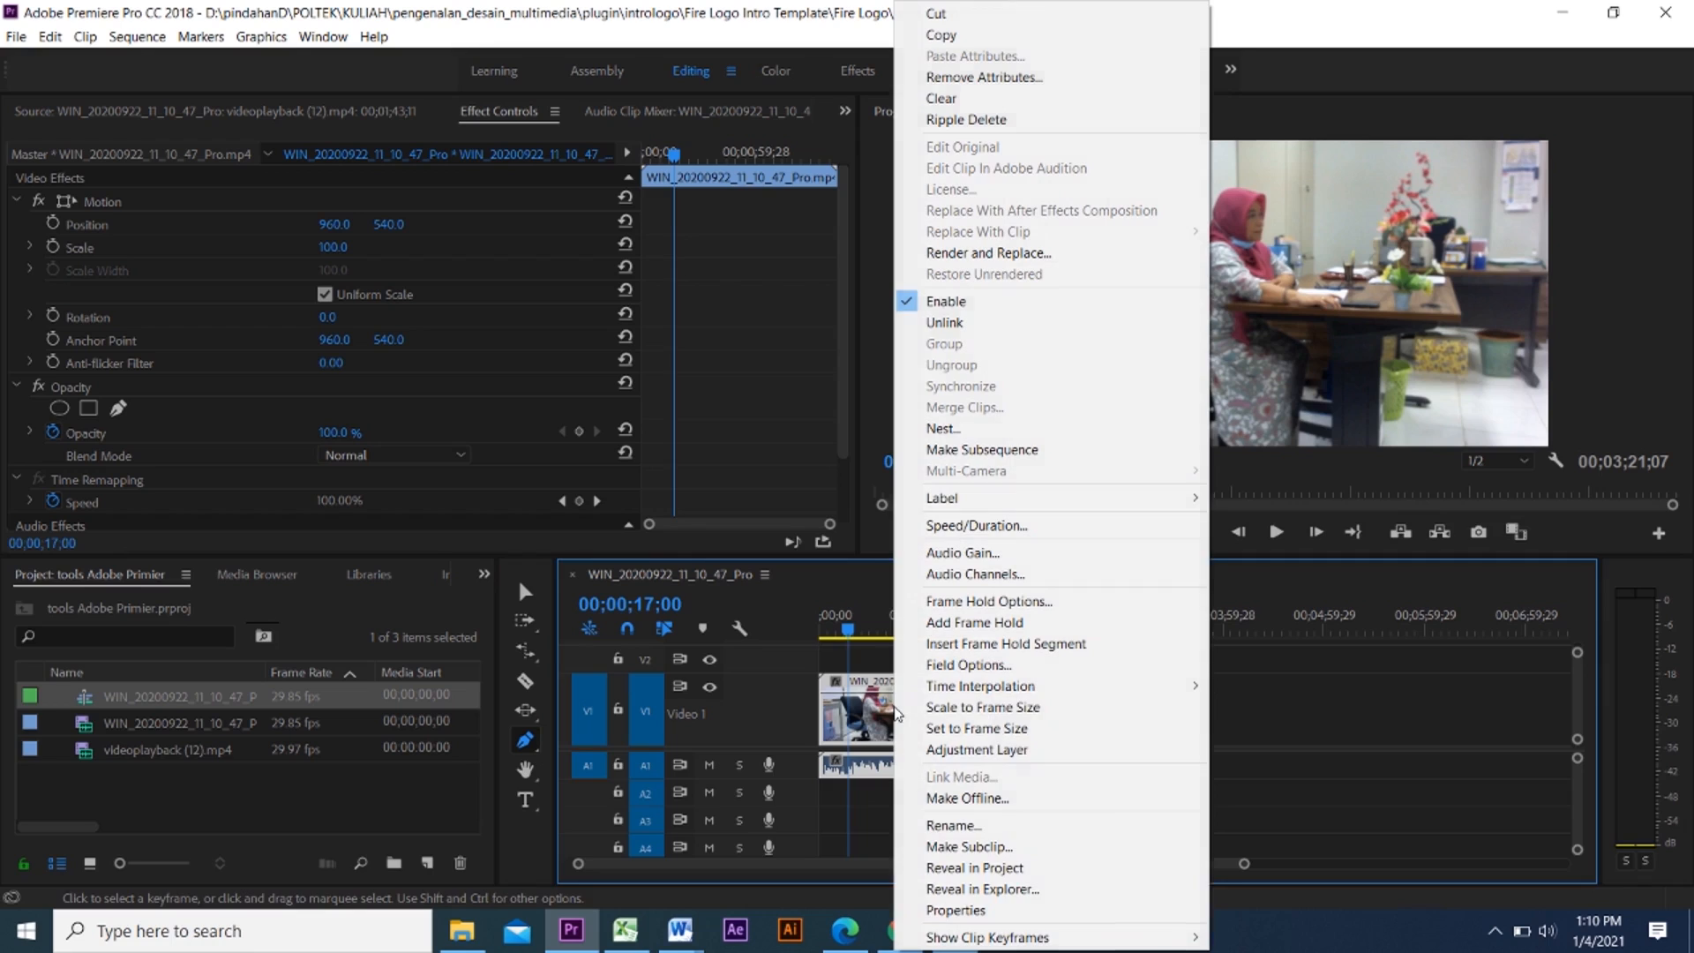
pyautogui.moveTo(1102, 946)
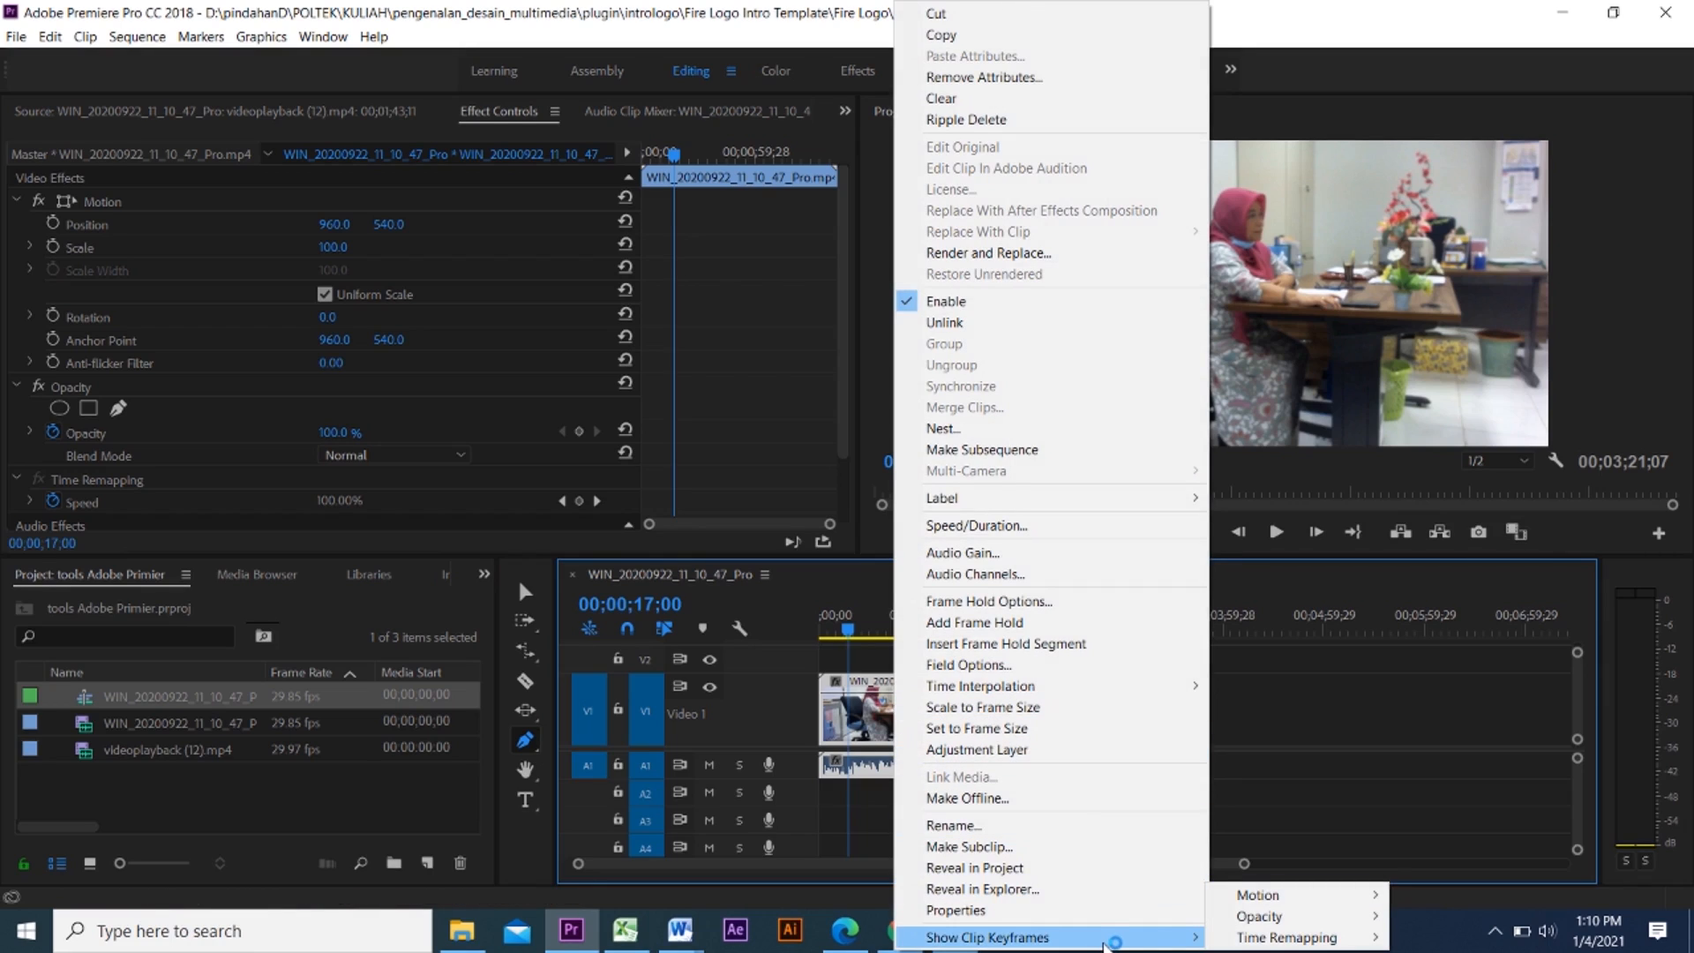
pyautogui.moveTo(1297, 937)
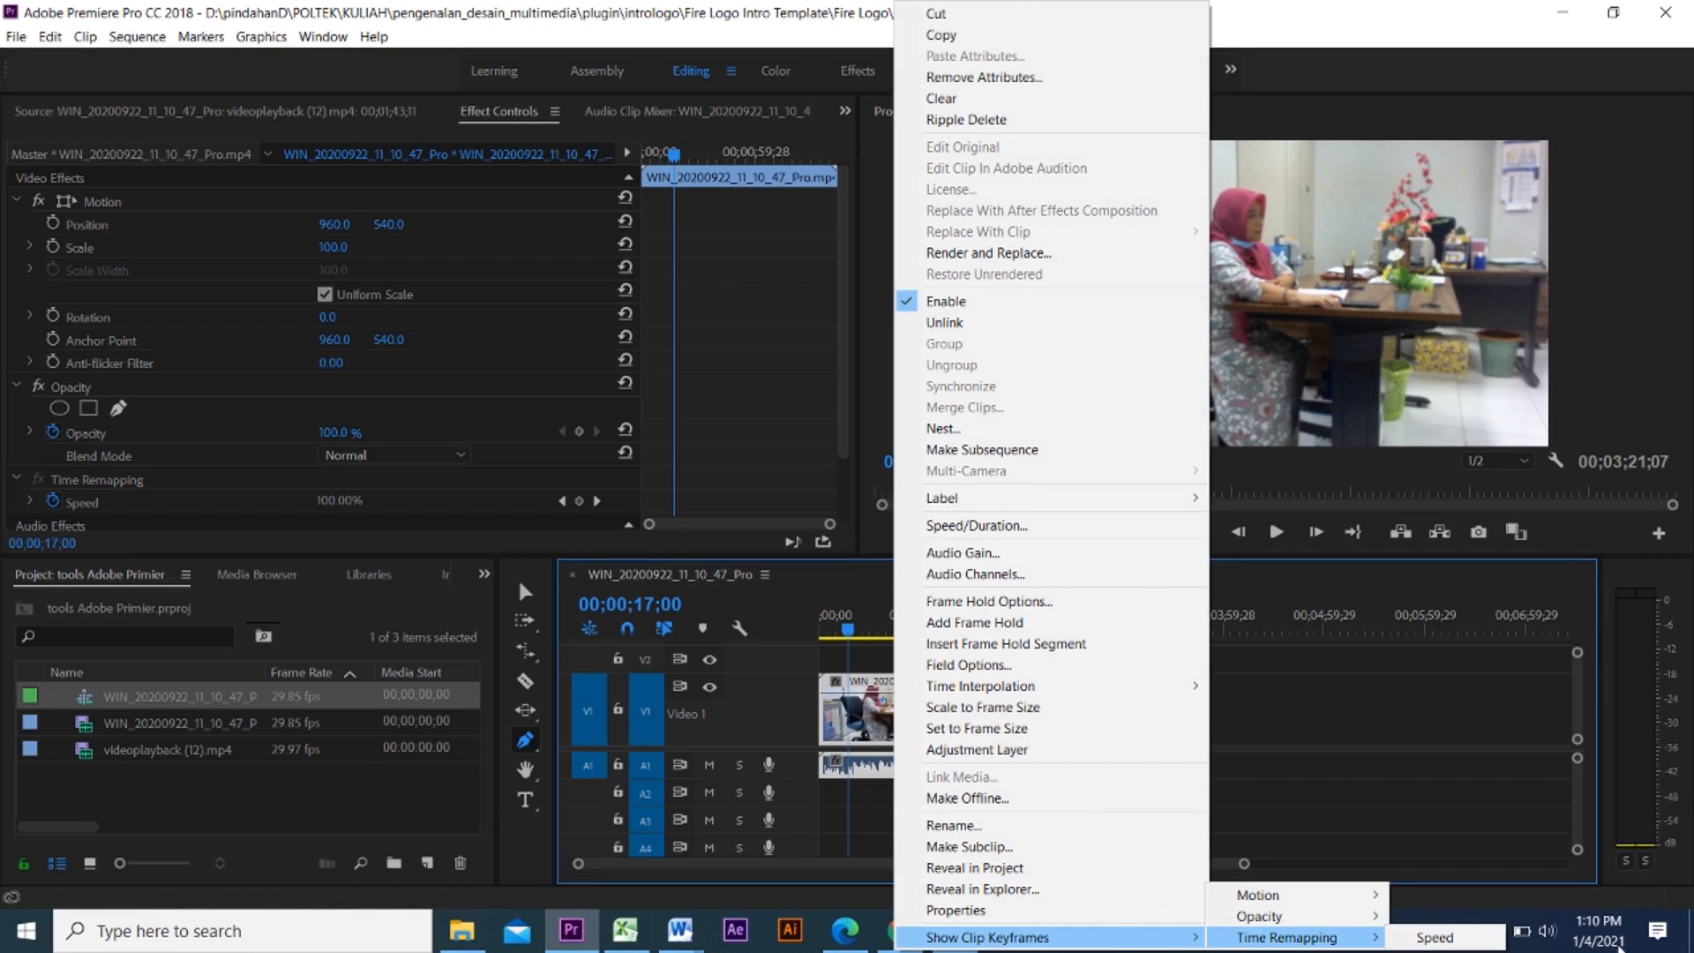
pyautogui.click(1424, 935)
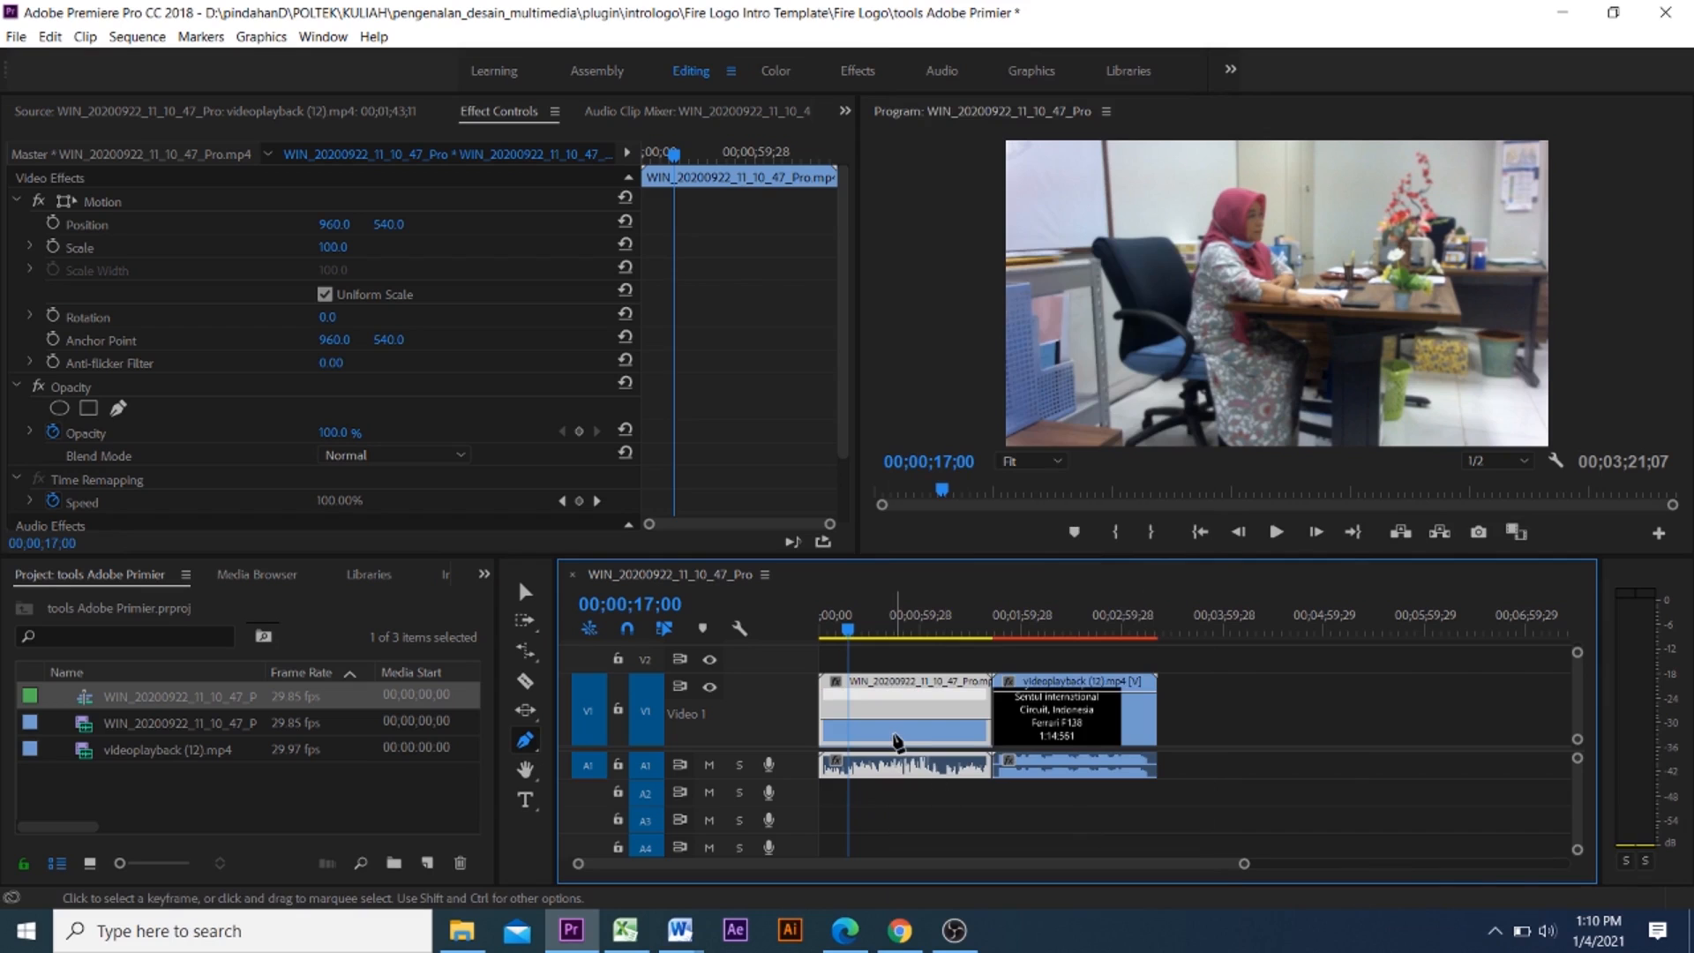
# Add speed keyframes with the Pen tool at 00;00;56;28 and 00;00;16;10 on the WIN_20200922_11_10_47_Pro clip
pyautogui.moveTo(854, 637); pyautogui.dragTo(919, 635)
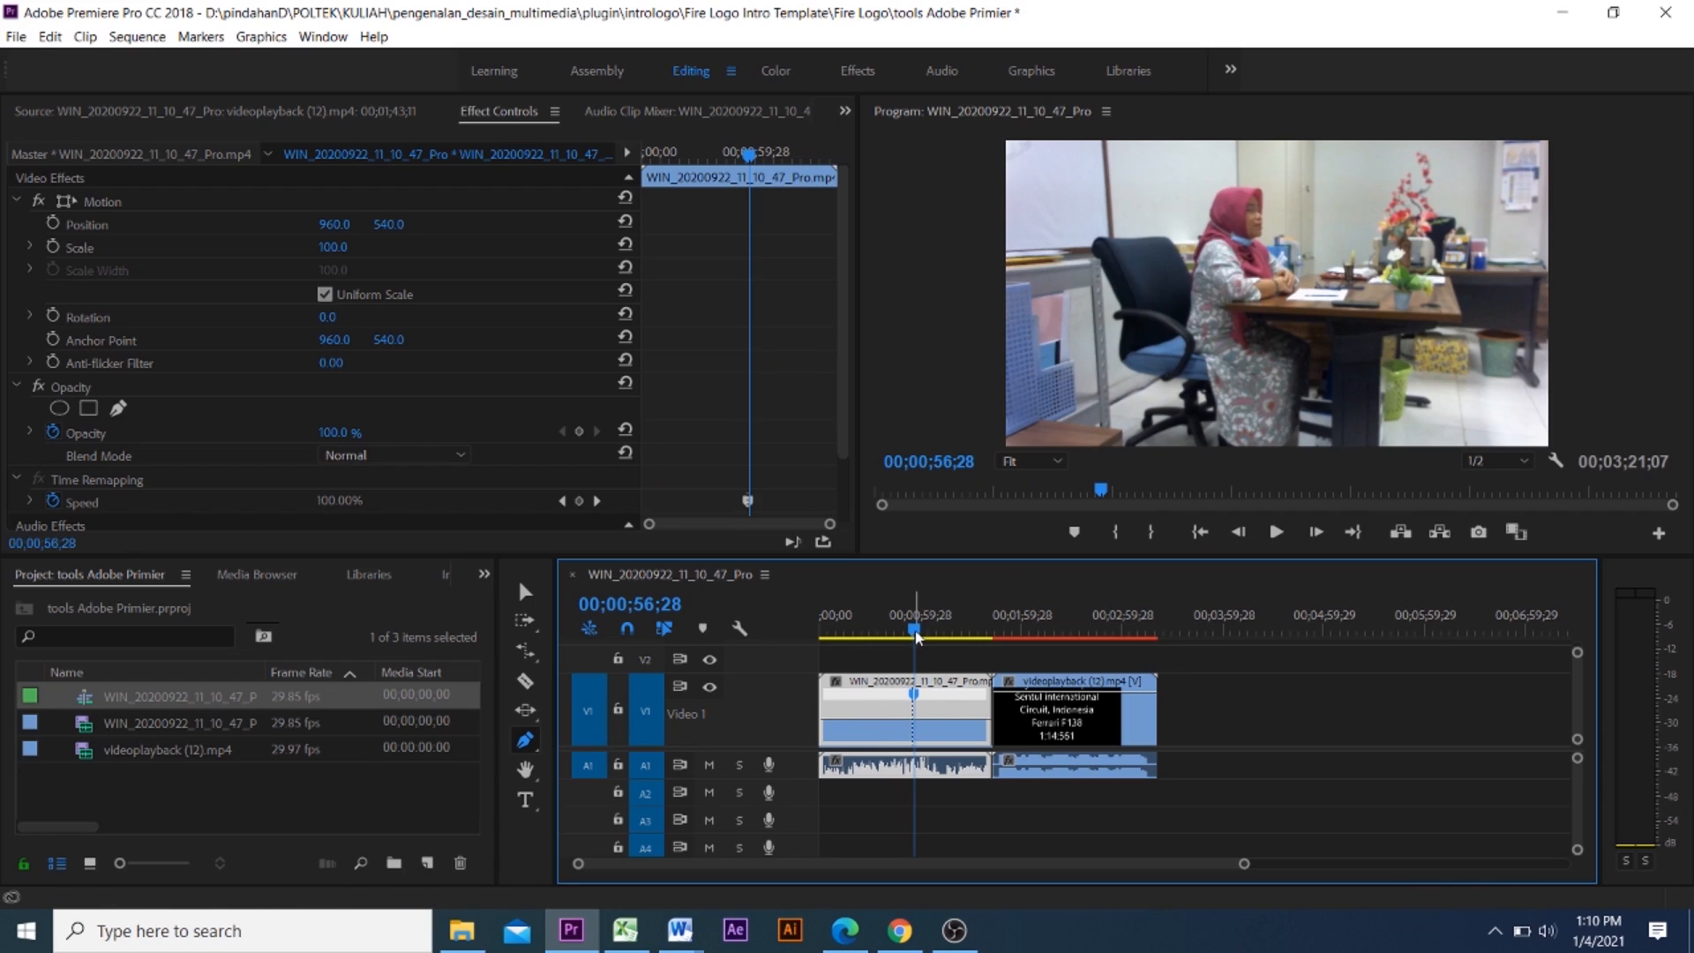
pyautogui.moveTo(916, 635); pyautogui.dragTo(845, 635)
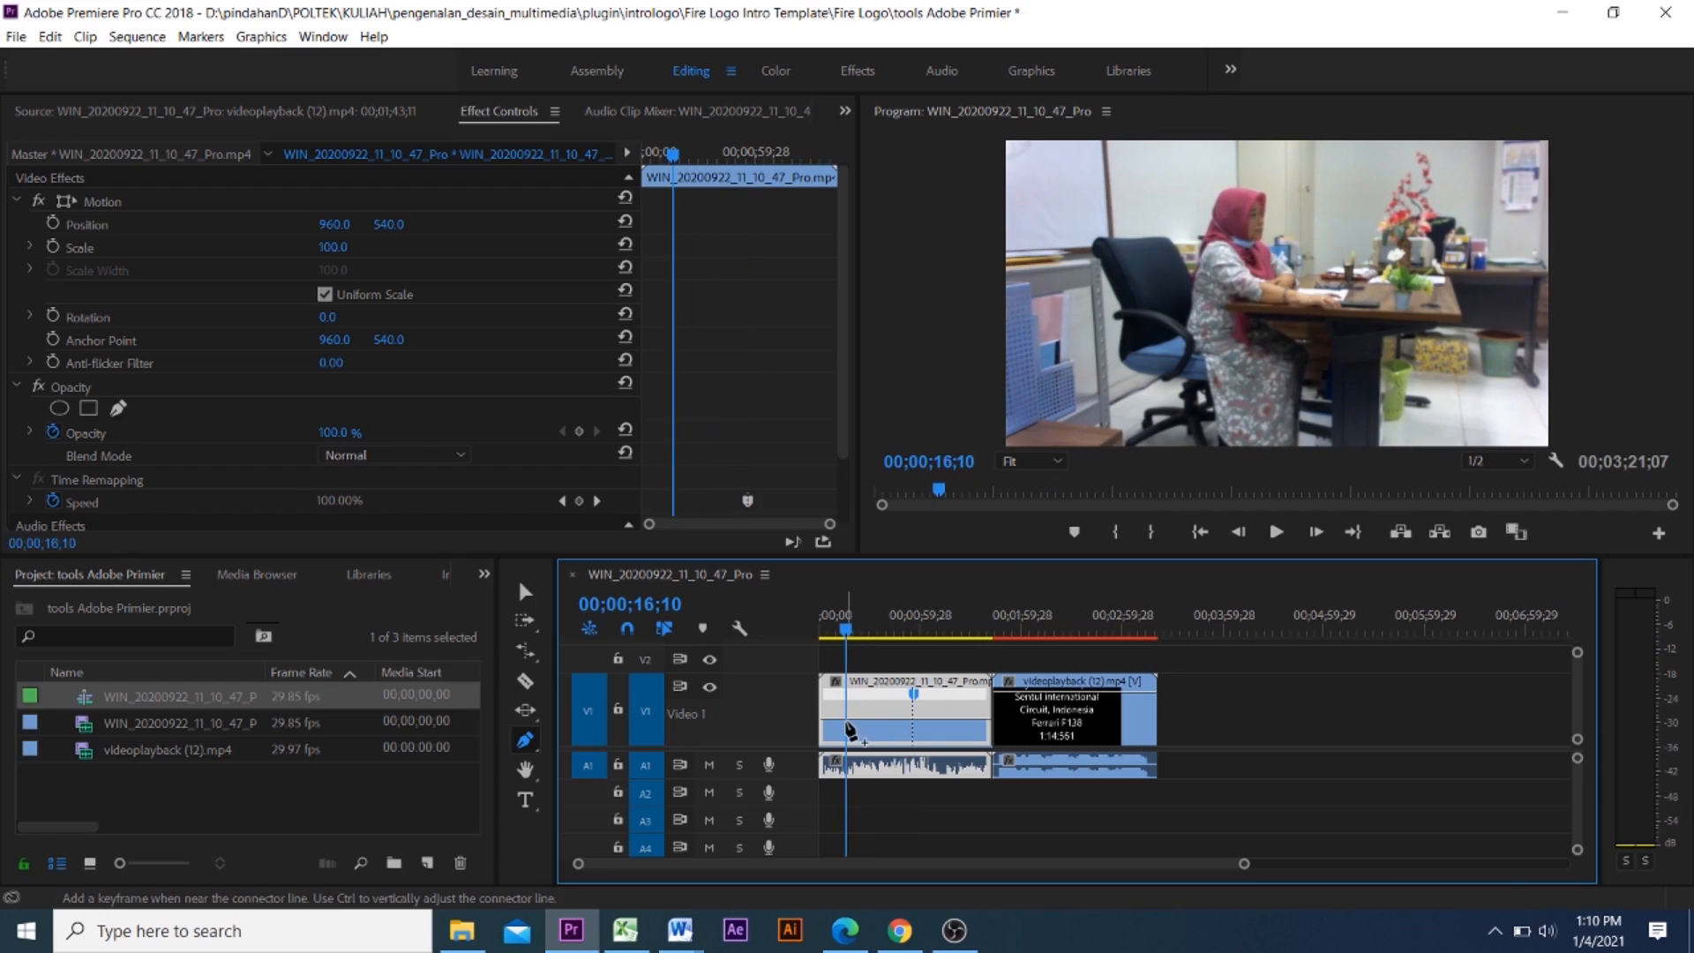
pyautogui.click(849, 728)
# Raise the clip's speed between the two keyframes to 283% with the Selection tool, and play the sequence from shortly before them
pyautogui.click(525, 591)
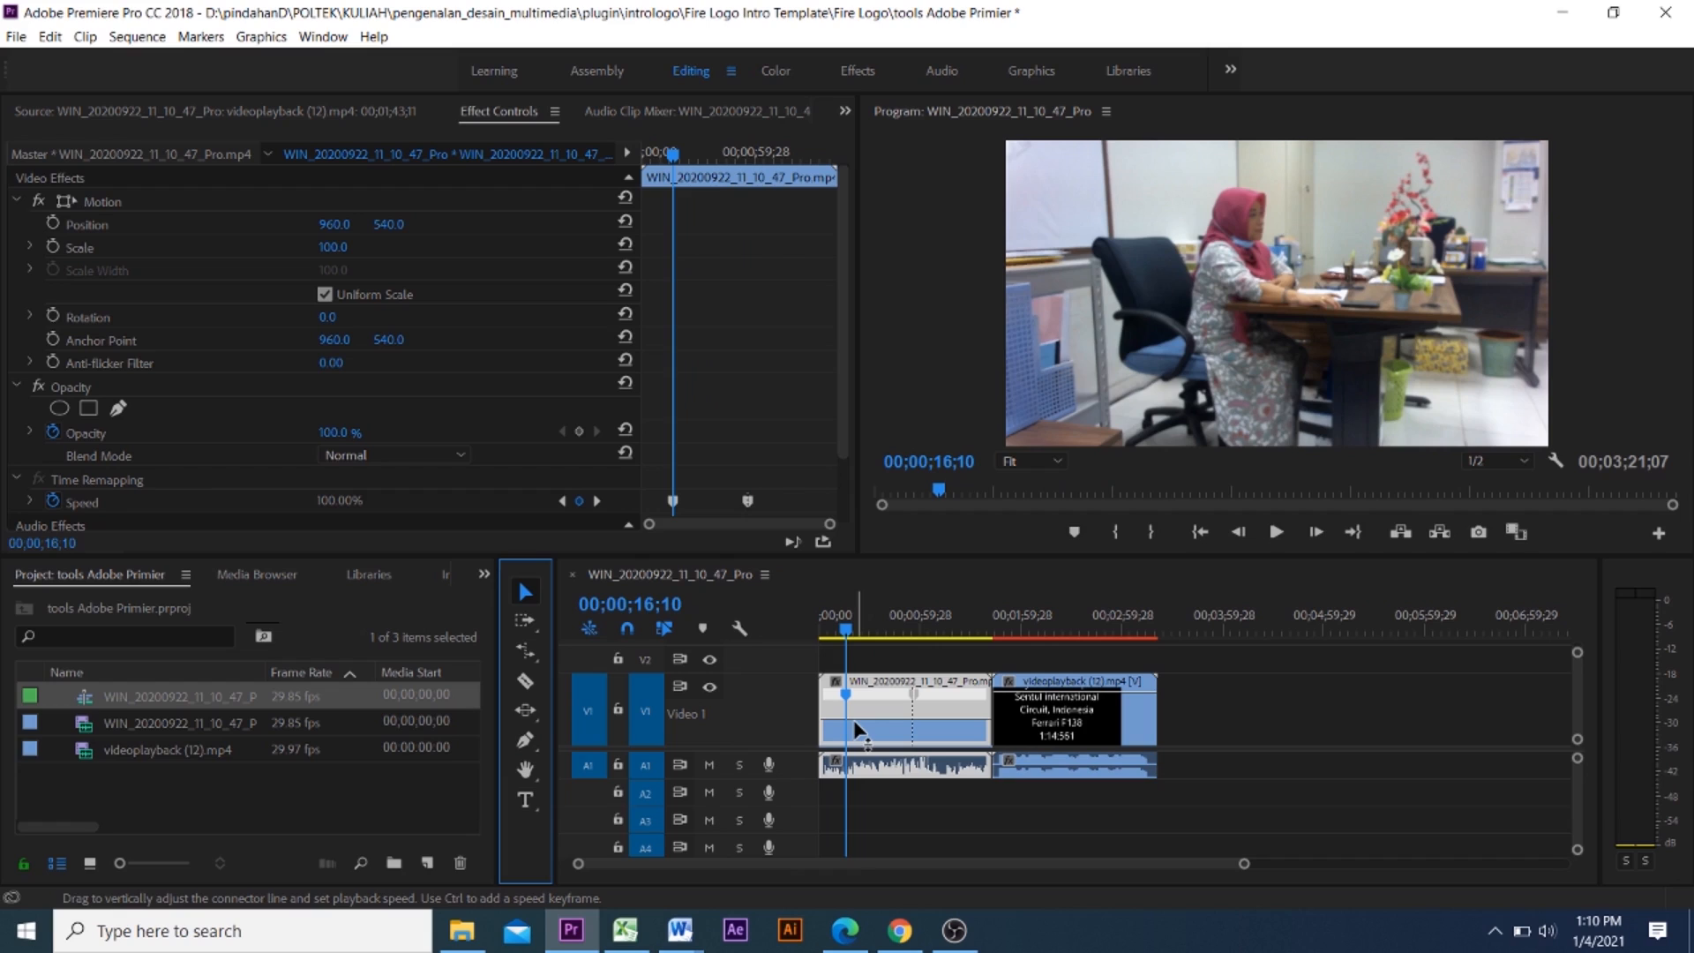
pyautogui.moveTo(854, 717); pyautogui.dragTo(854, 686)
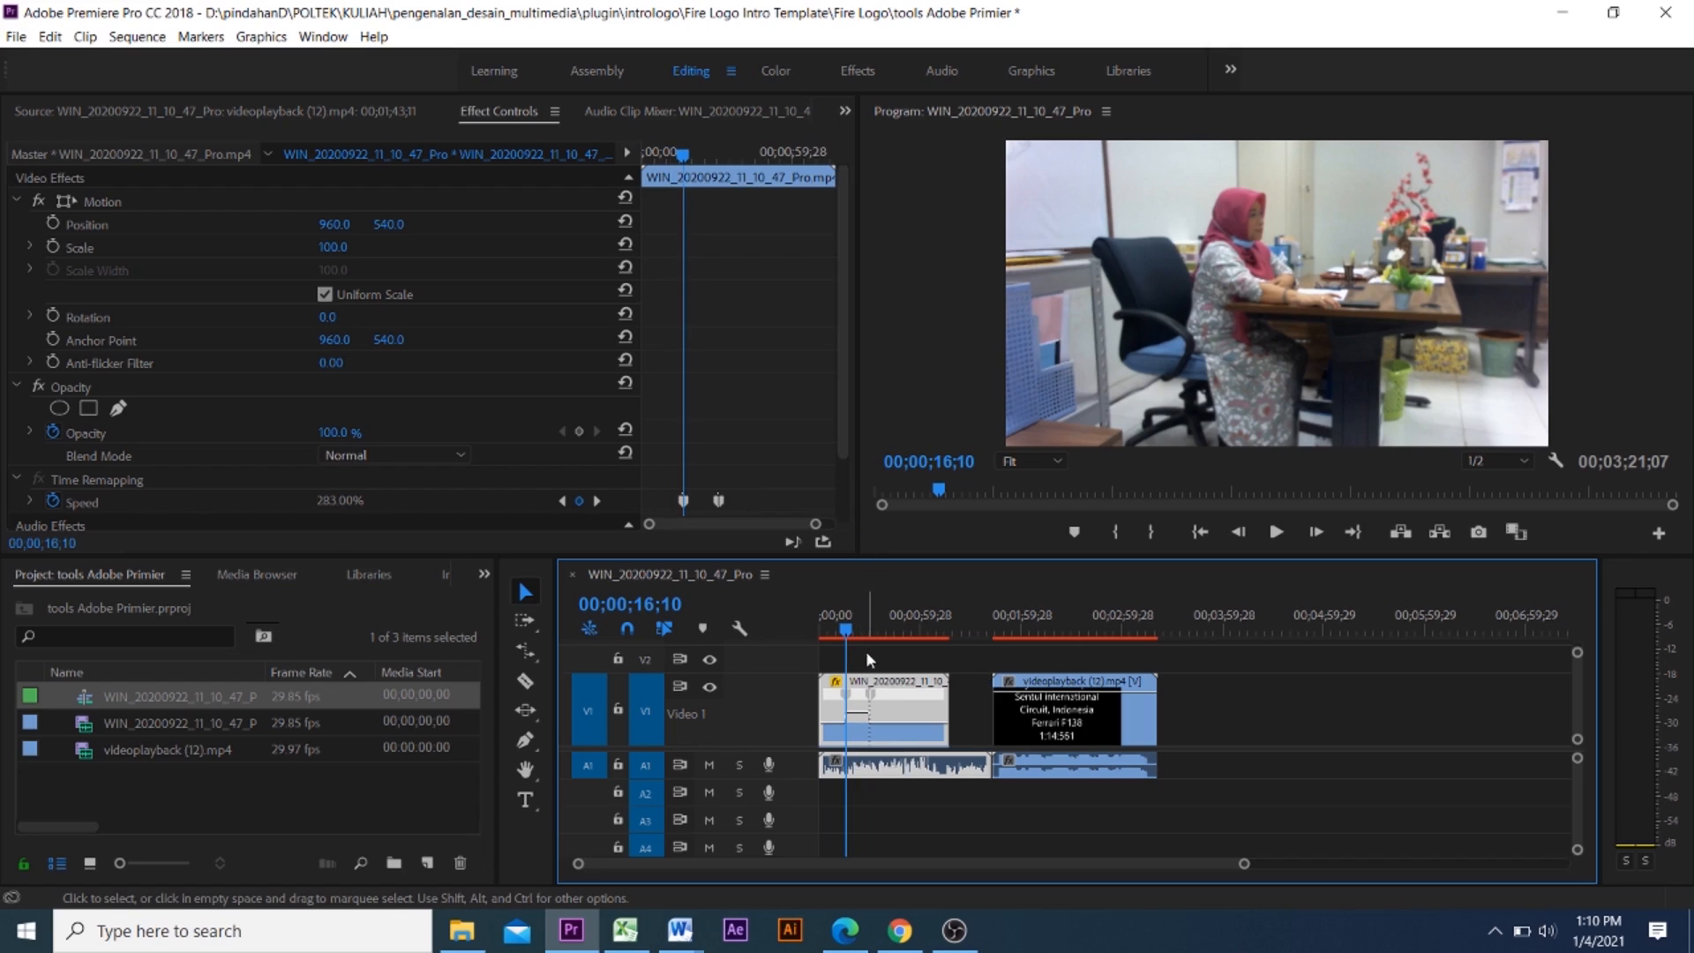
pyautogui.moveTo(846, 633)
pyautogui.mouseDown()
pyautogui.moveTo(861, 633)
pyautogui.moveTo(833, 633)
pyautogui.mouseUp()
pyautogui.press('space')
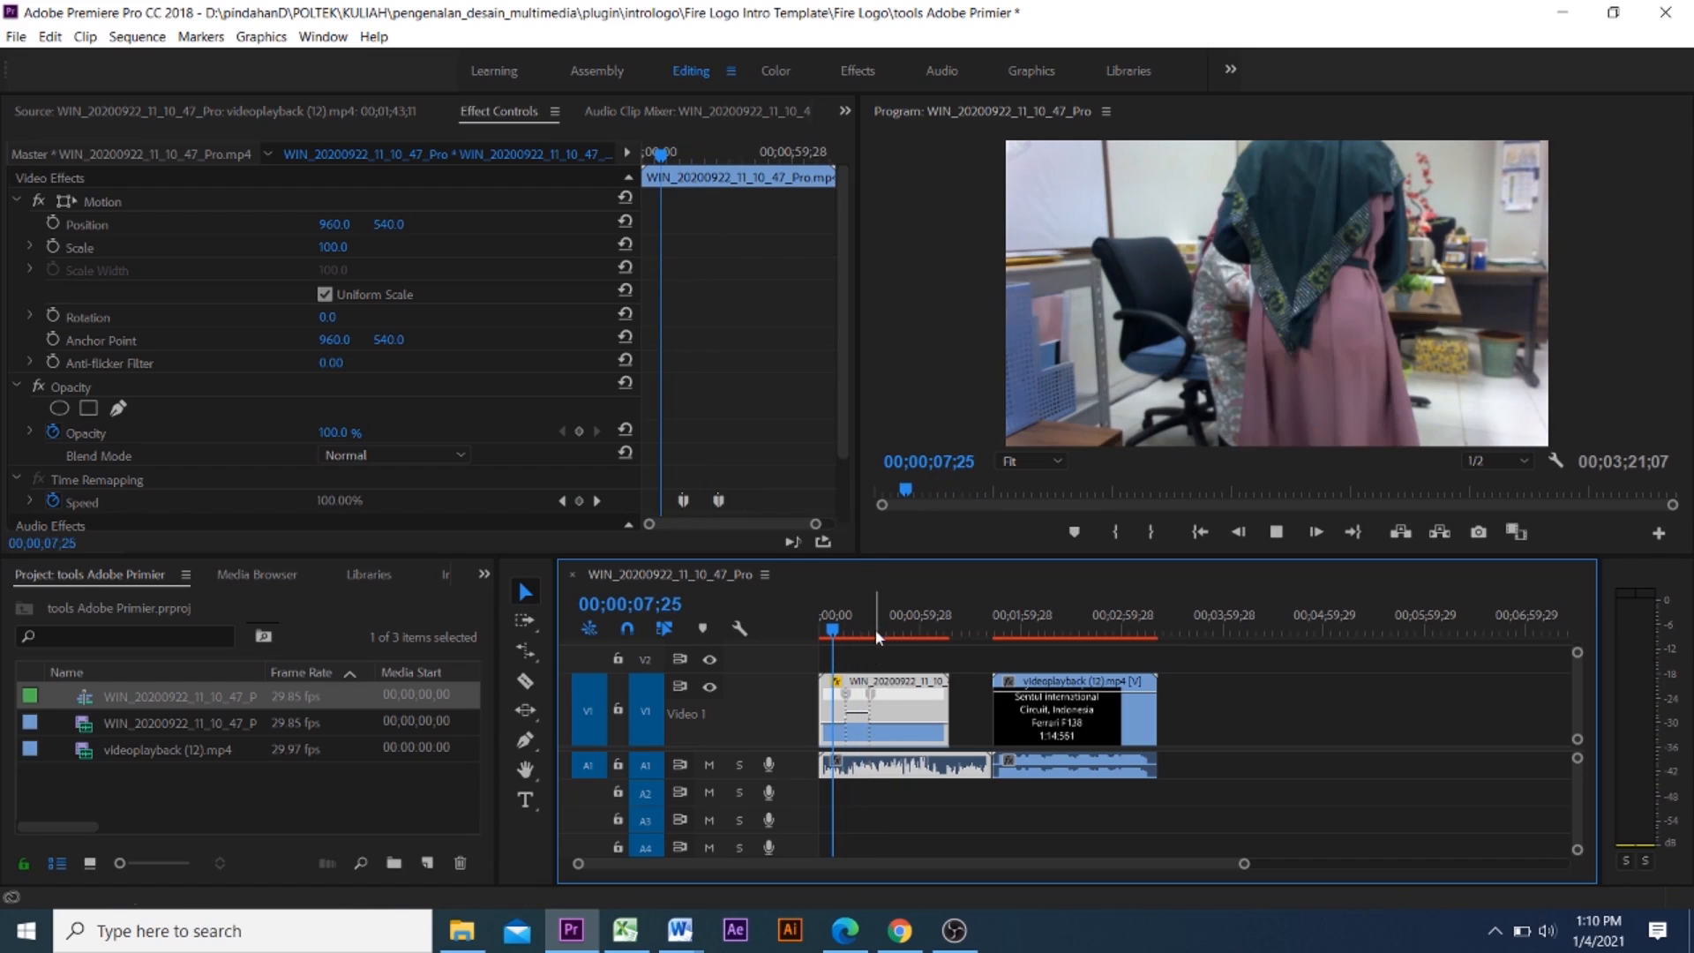
# Play the sped-up section between the two speed keyframes and stop playback at 00;00;23;05
pyautogui.click(845, 630)
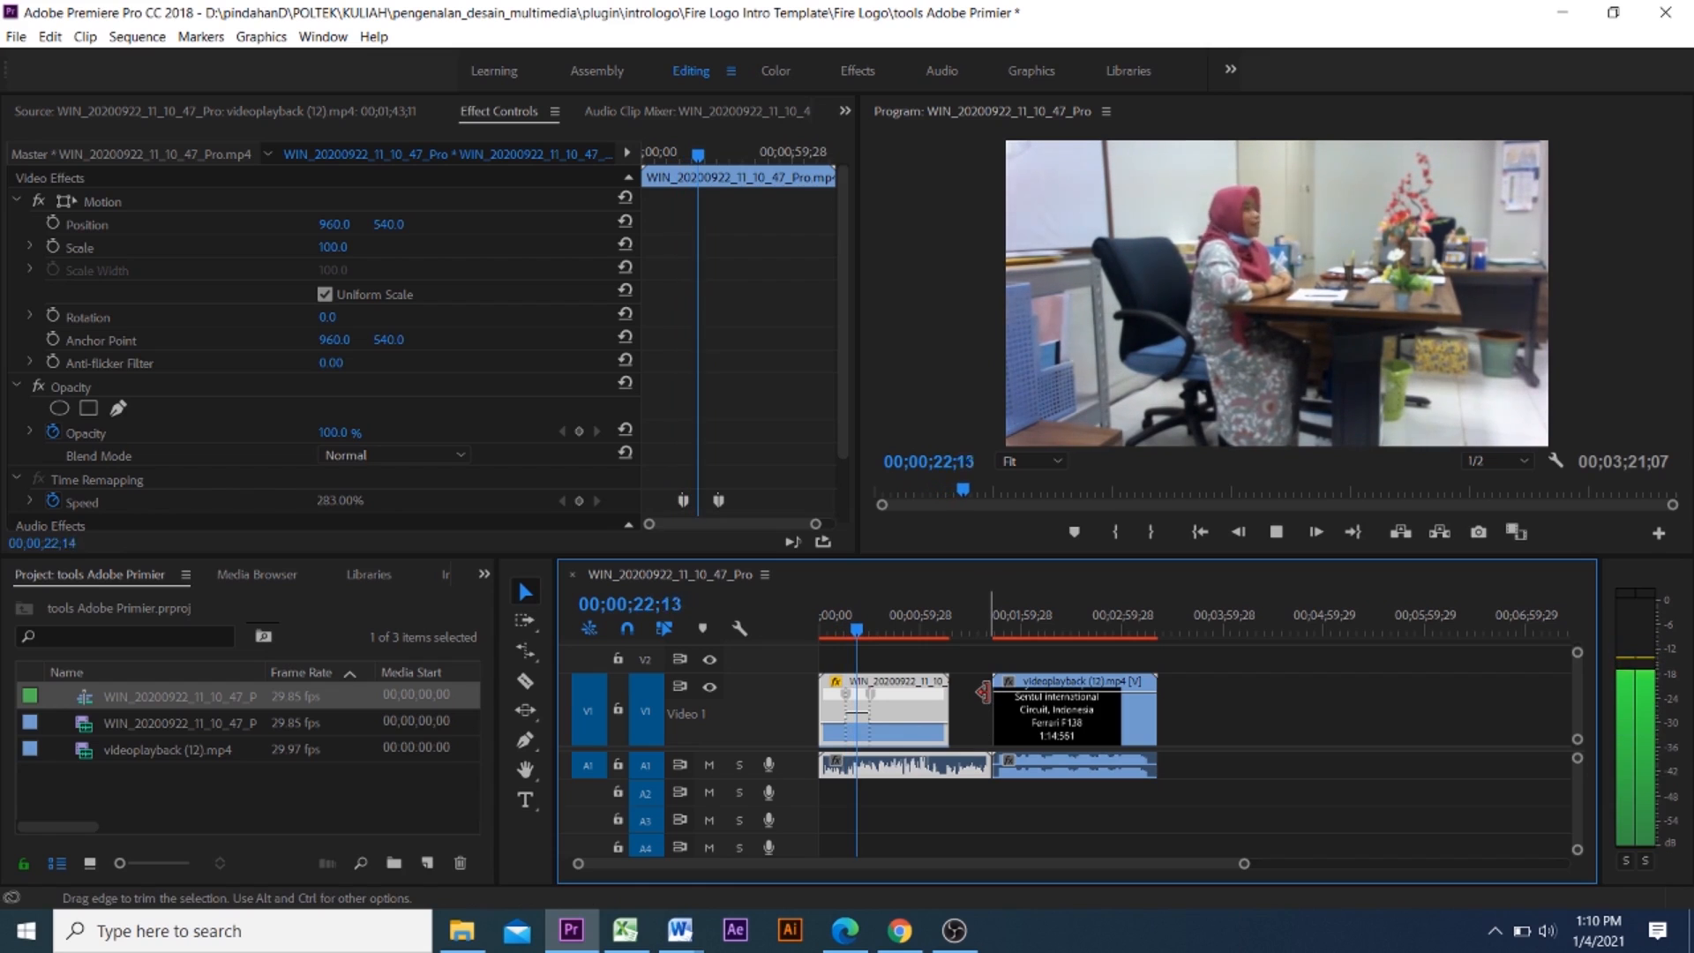
pyautogui.press('space')
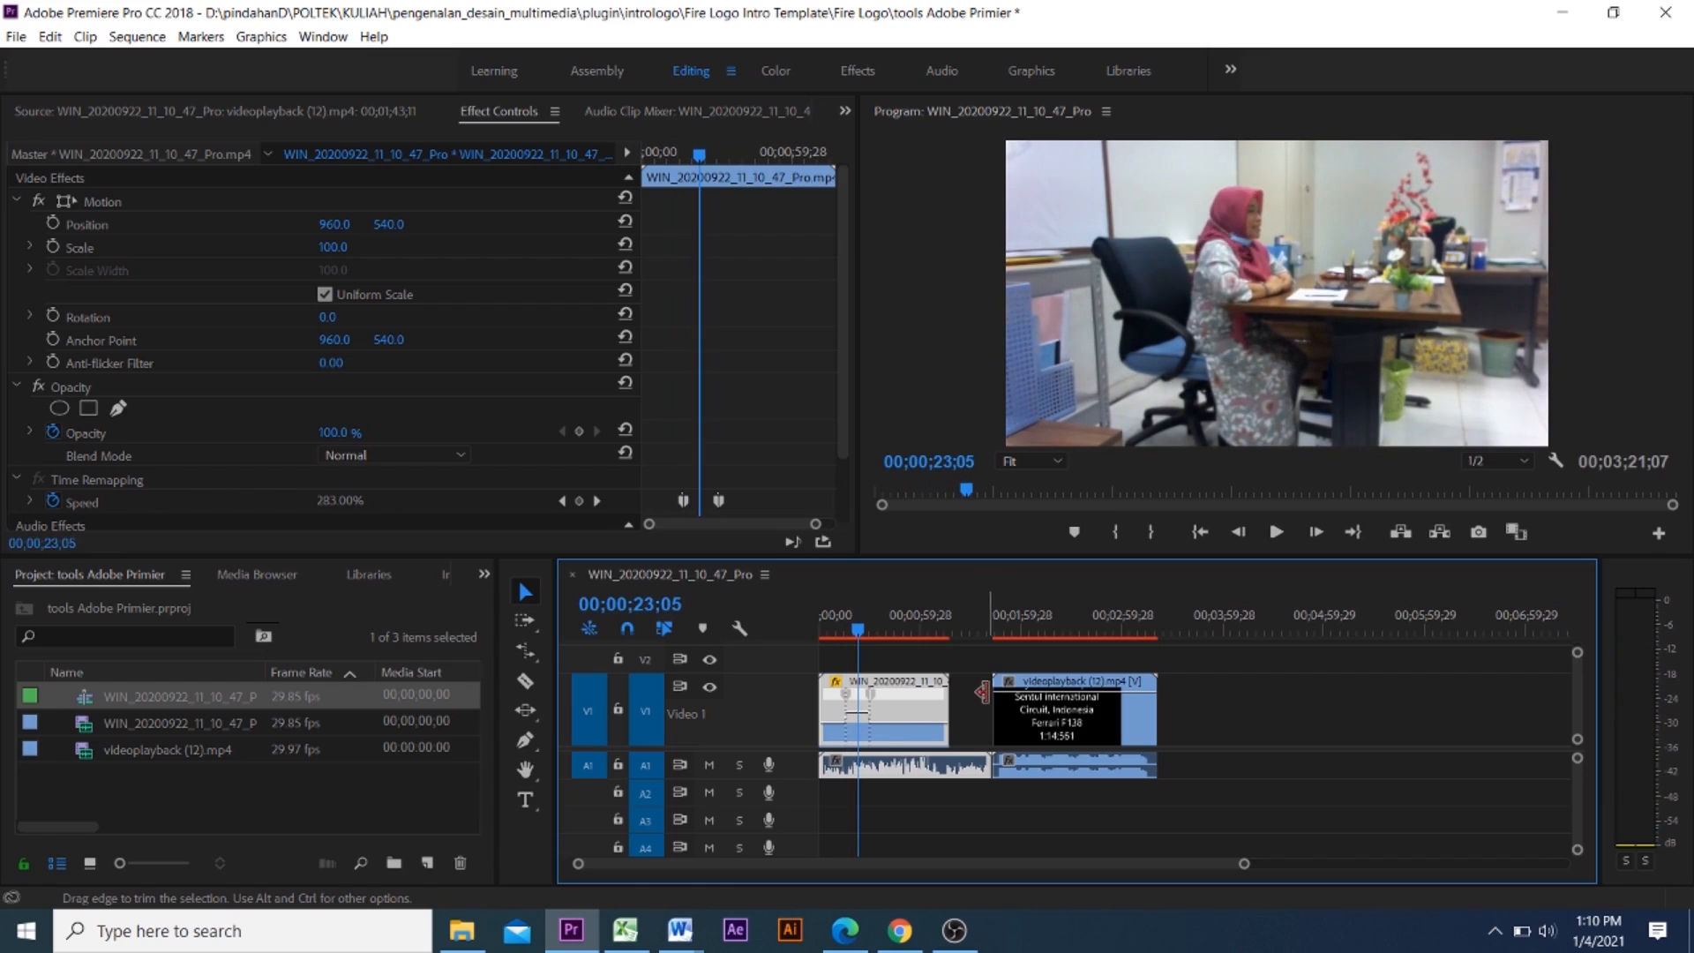
# Draw a wide, flat rectangle across the lower left of the video picture with the Rectangle tool
pyautogui.click(533, 738)
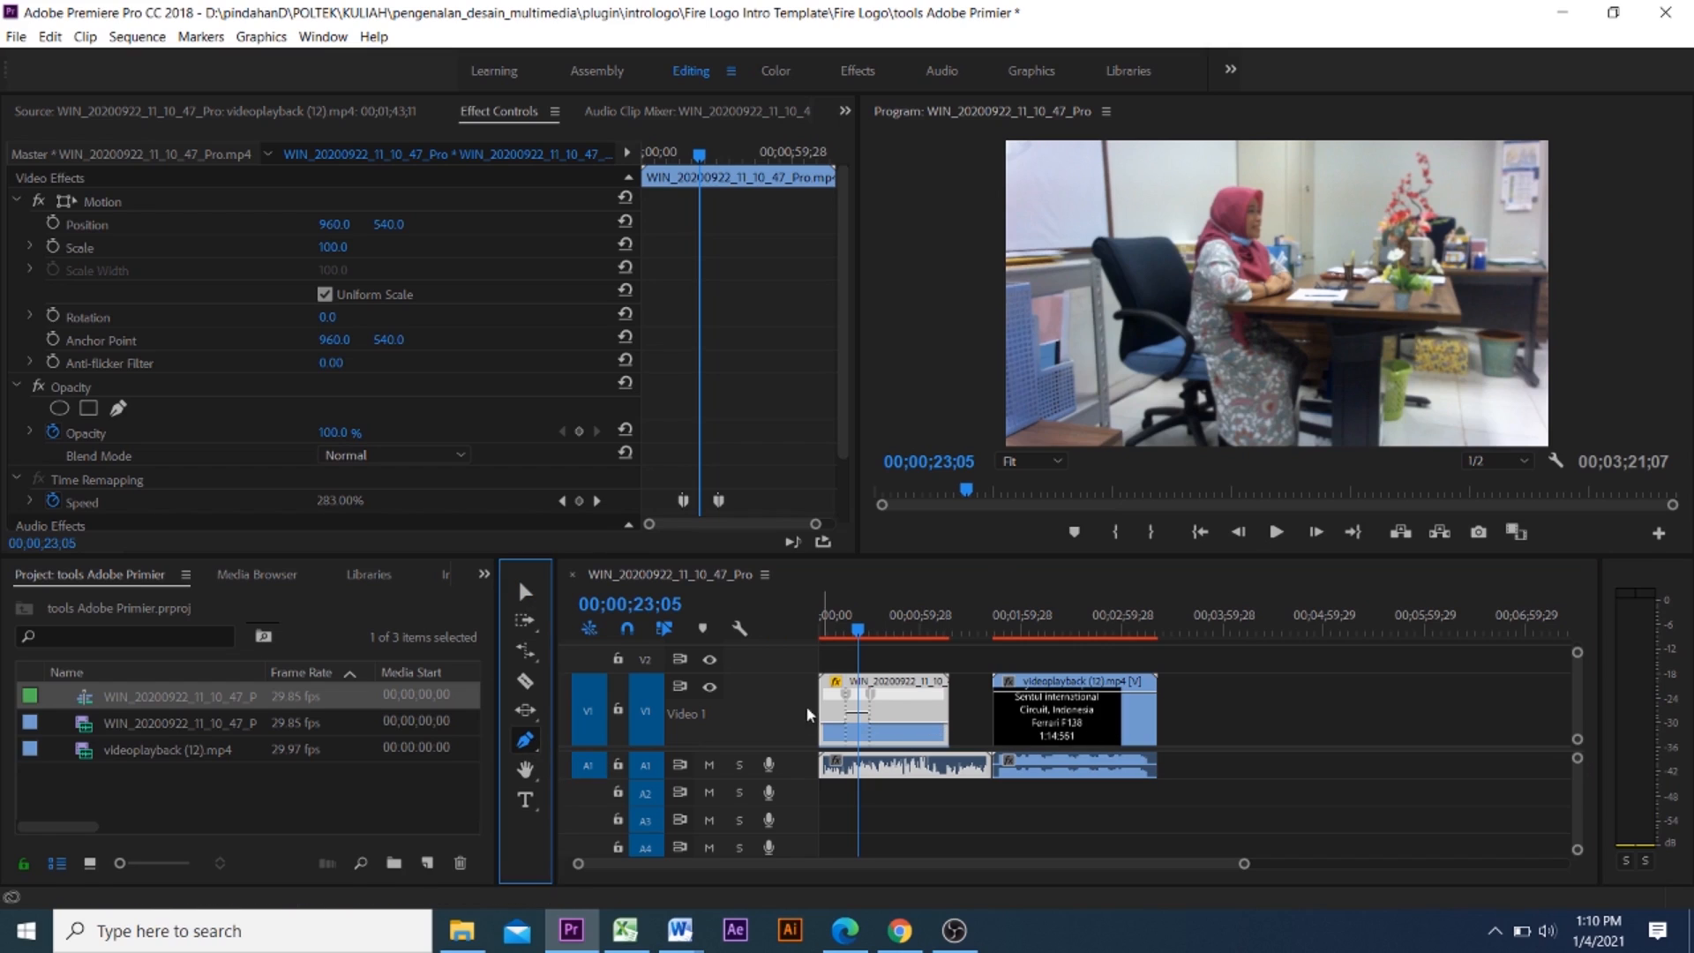
pyautogui.click(529, 748)
pyautogui.click(622, 762)
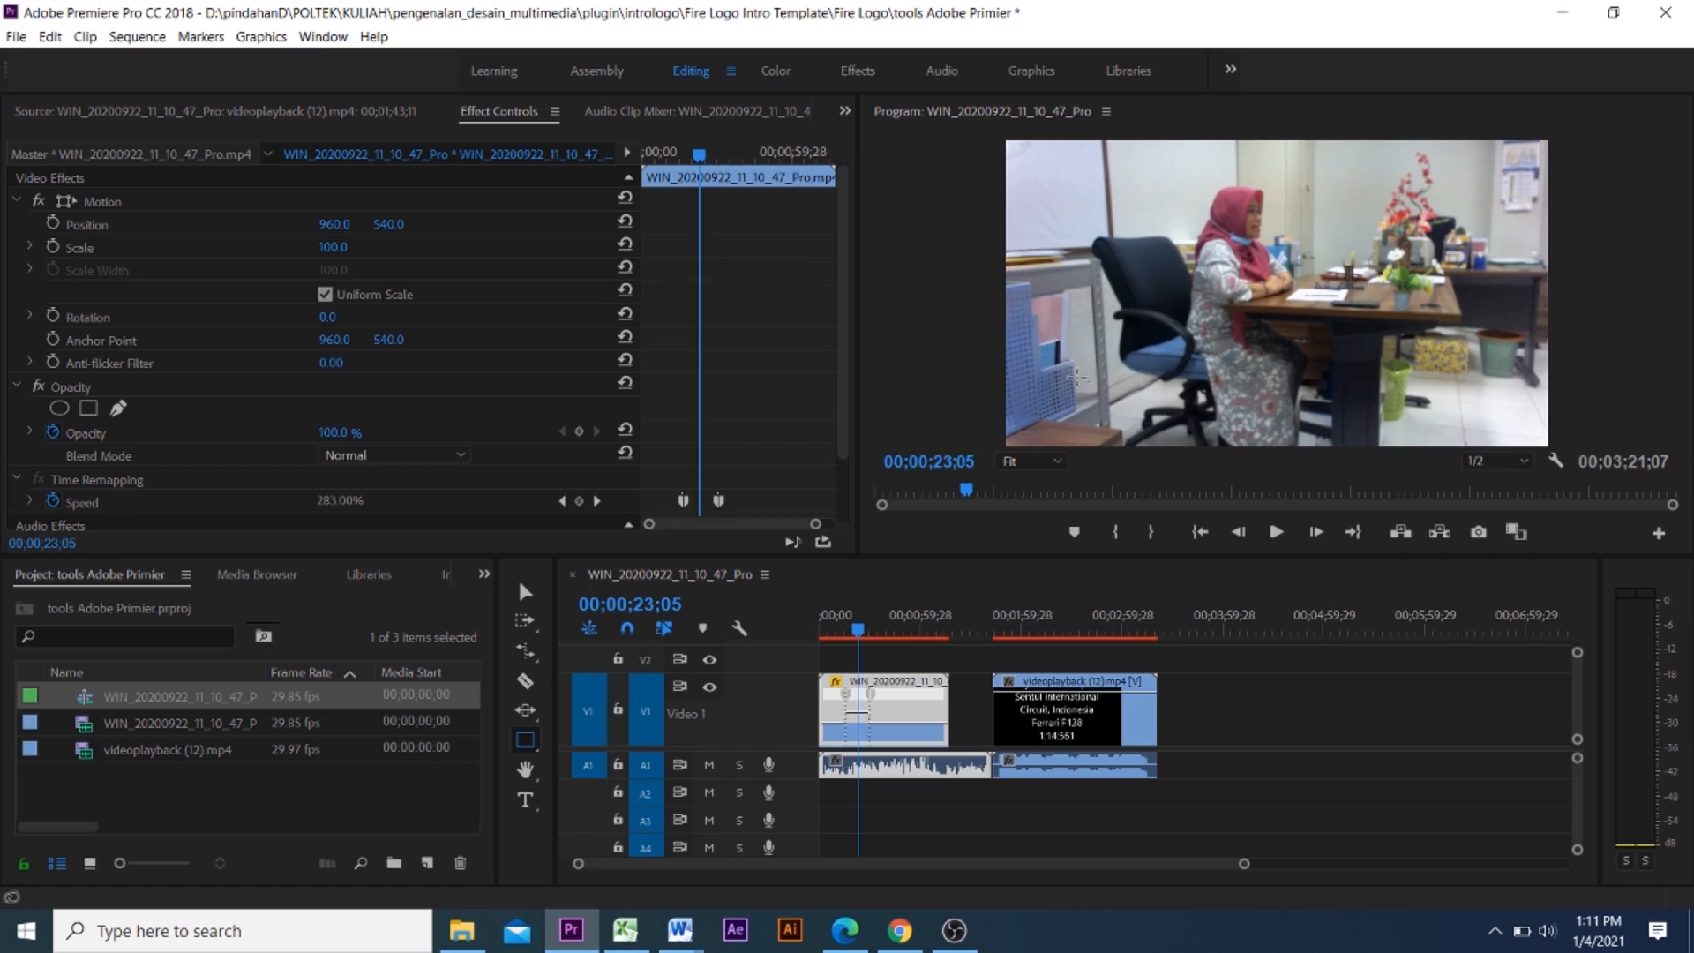
pyautogui.moveTo(1058, 364); pyautogui.dragTo(1263, 402)
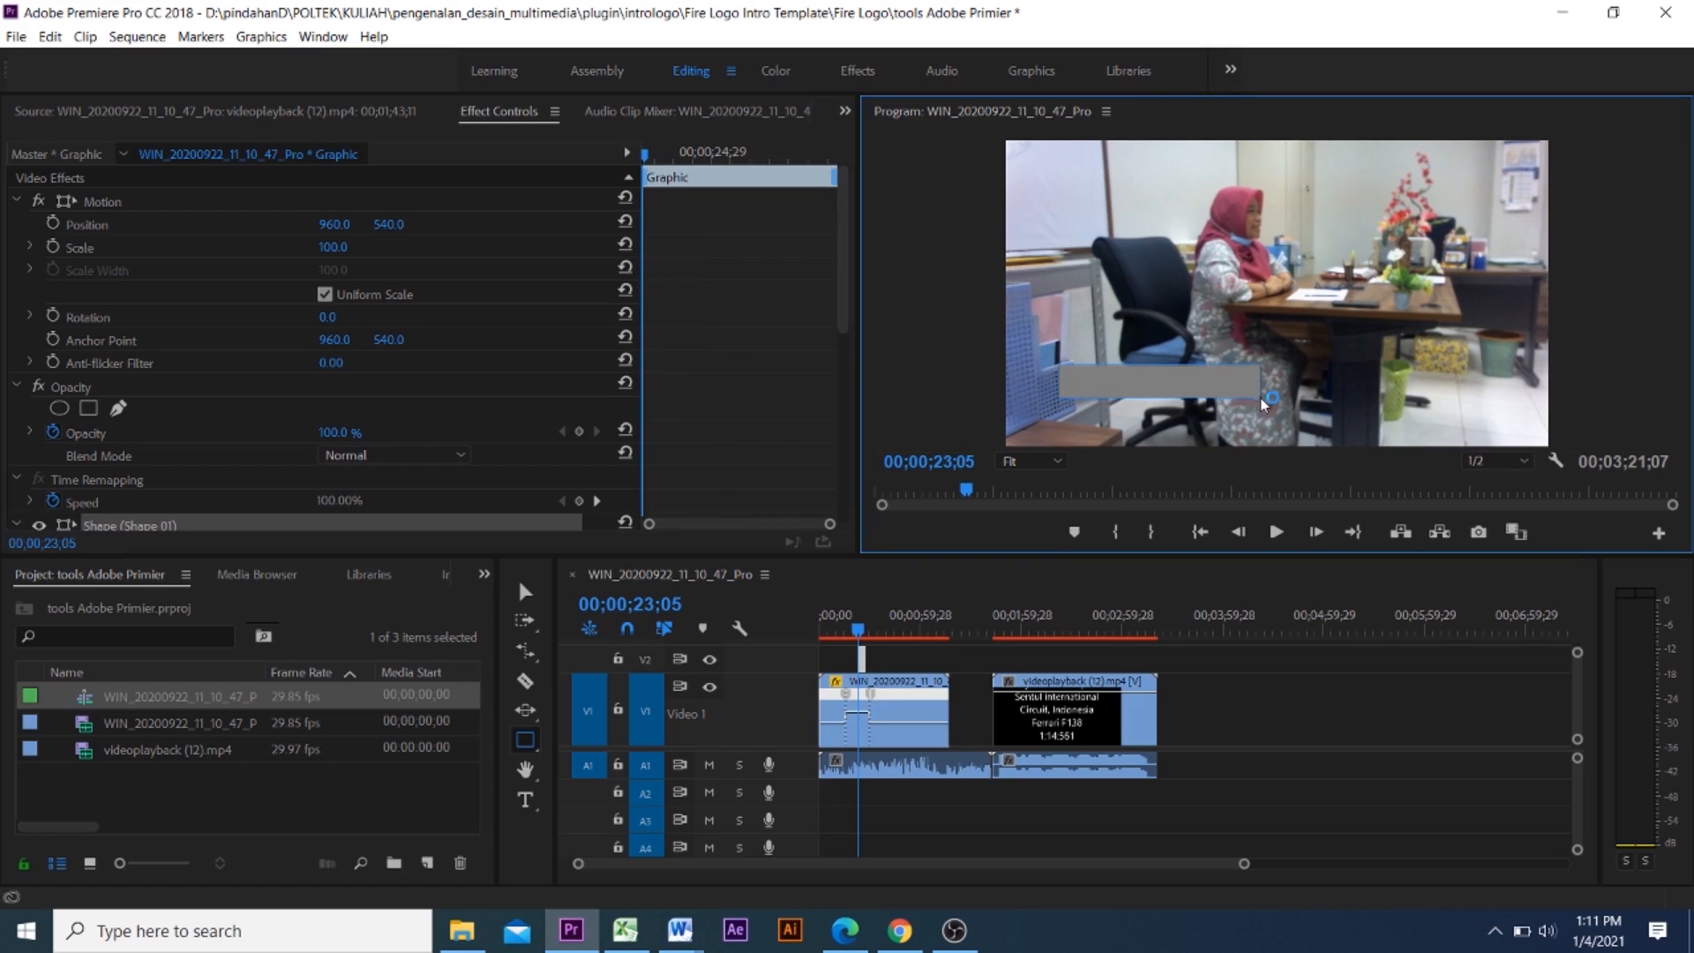
# Draw a small ellipse beside the rectangle, below the desk in the video picture, with the Ellipse tool
pyautogui.click(527, 751)
pyautogui.click(606, 776)
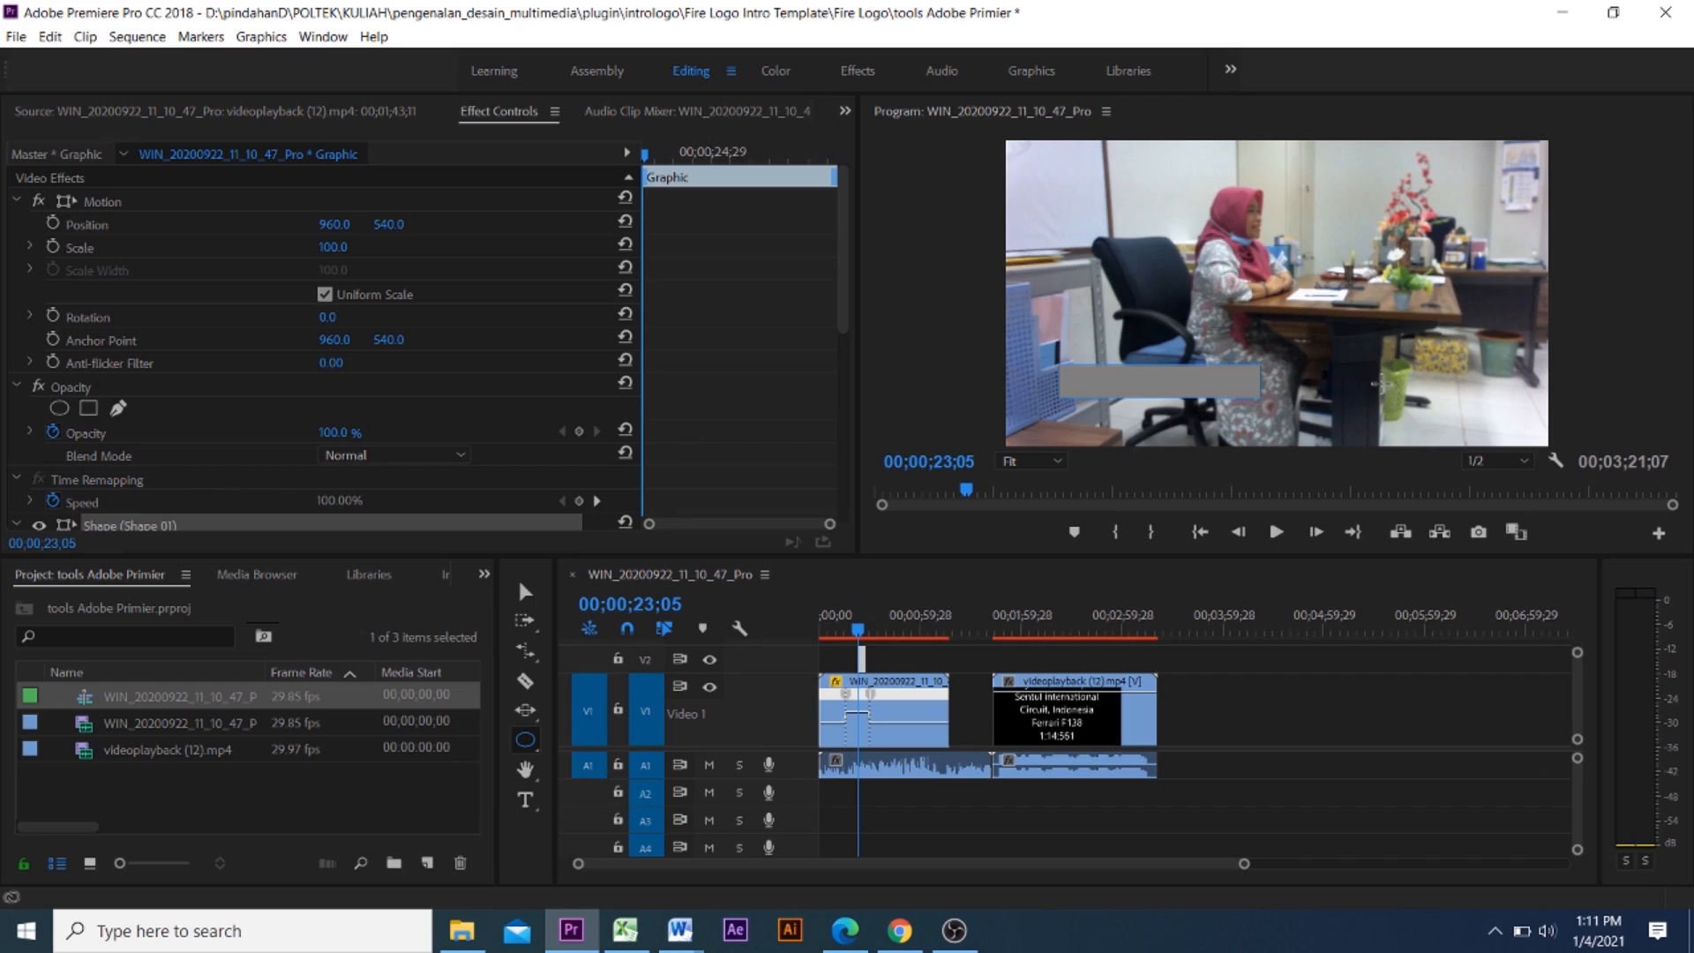
pyautogui.moveTo(1354, 375); pyautogui.dragTo(1417, 421)
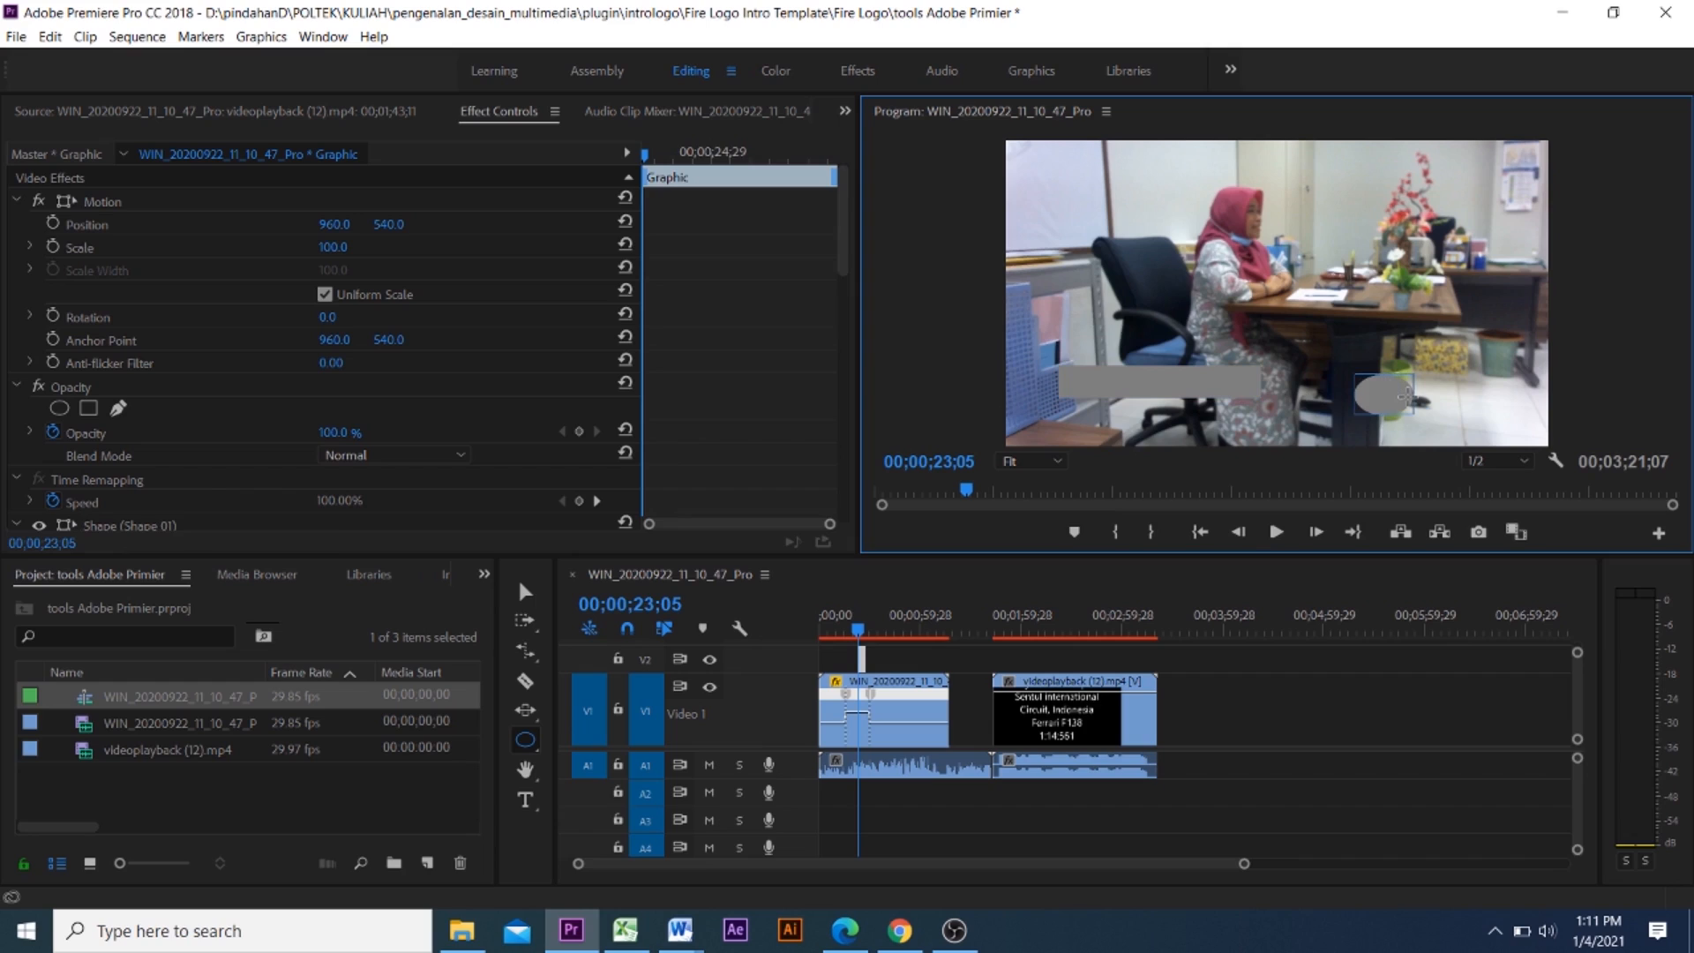
# Deselect the graphic, and delete the rectangle and the ellipse from the video picture with the Selection tool
pyautogui.click(532, 741)
pyautogui.click(532, 741)
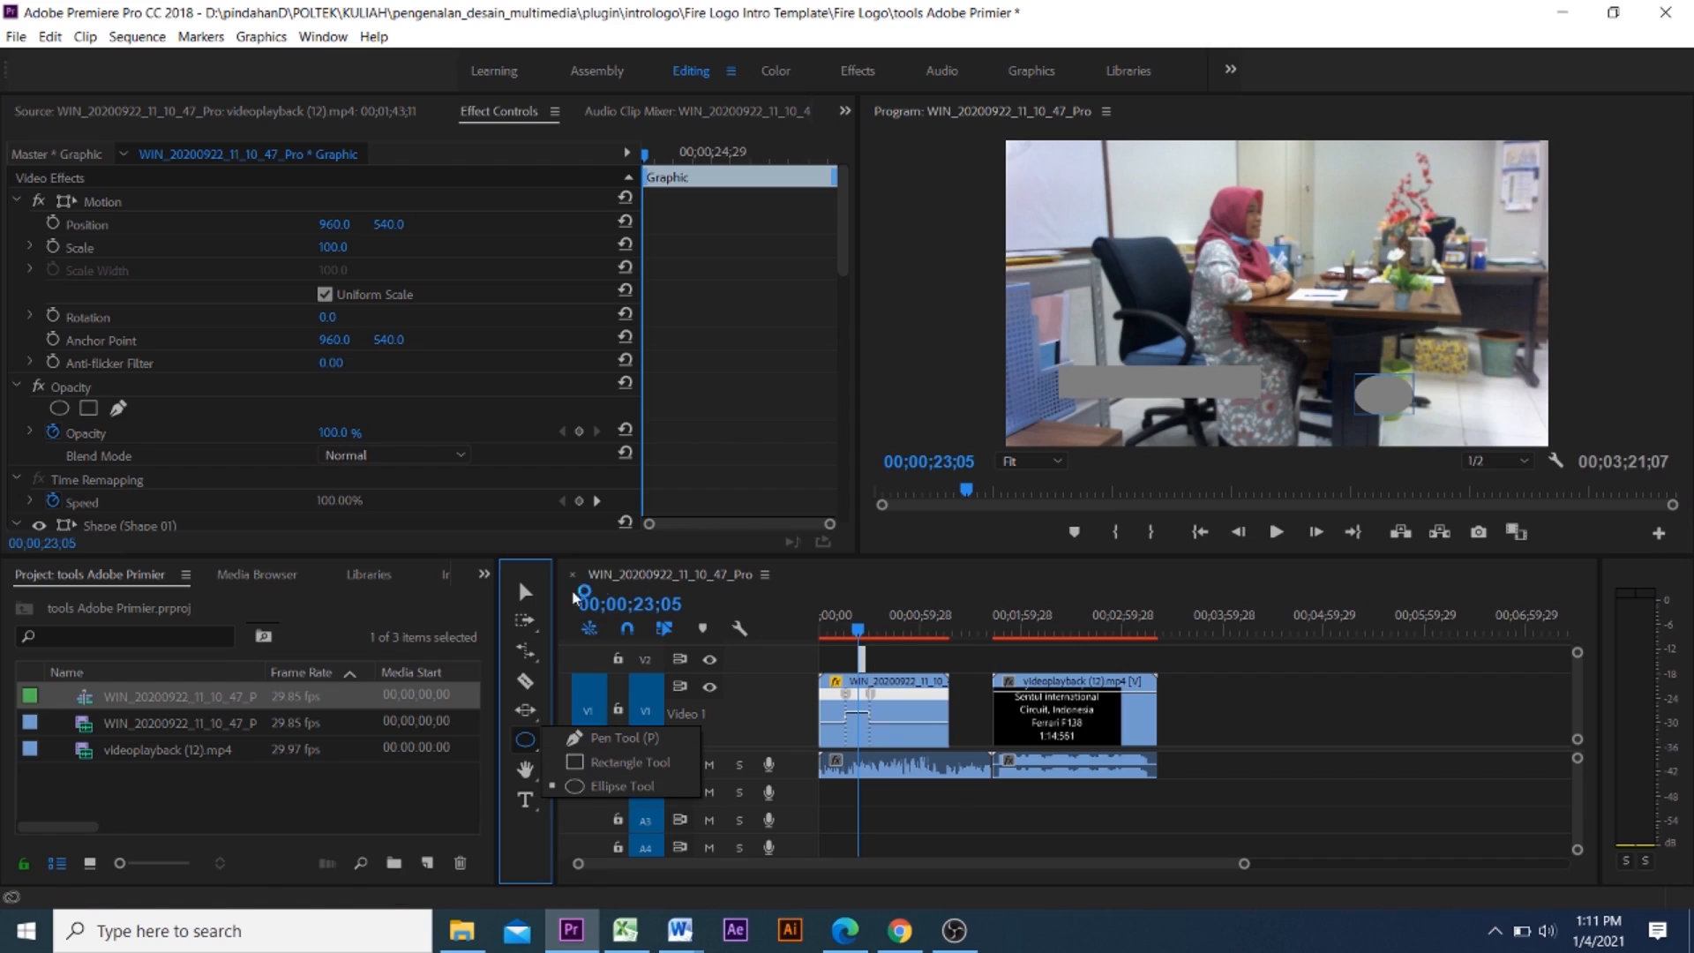
pyautogui.click(957, 816)
pyautogui.click(526, 592)
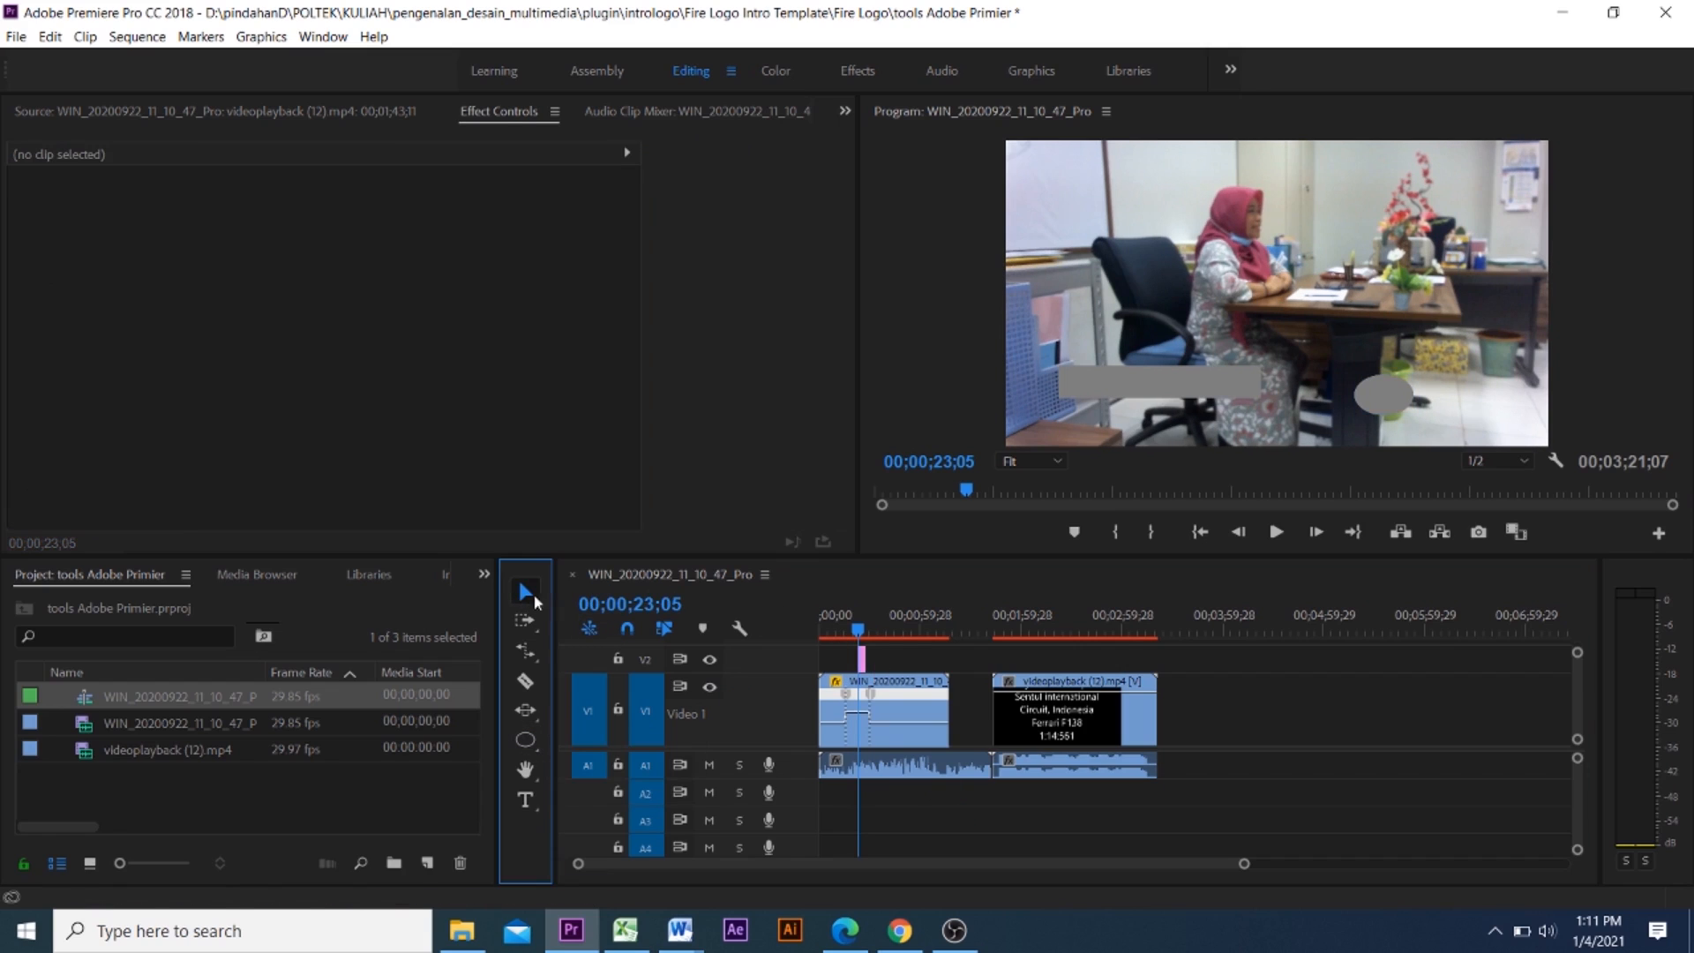
pyautogui.click(1385, 399)
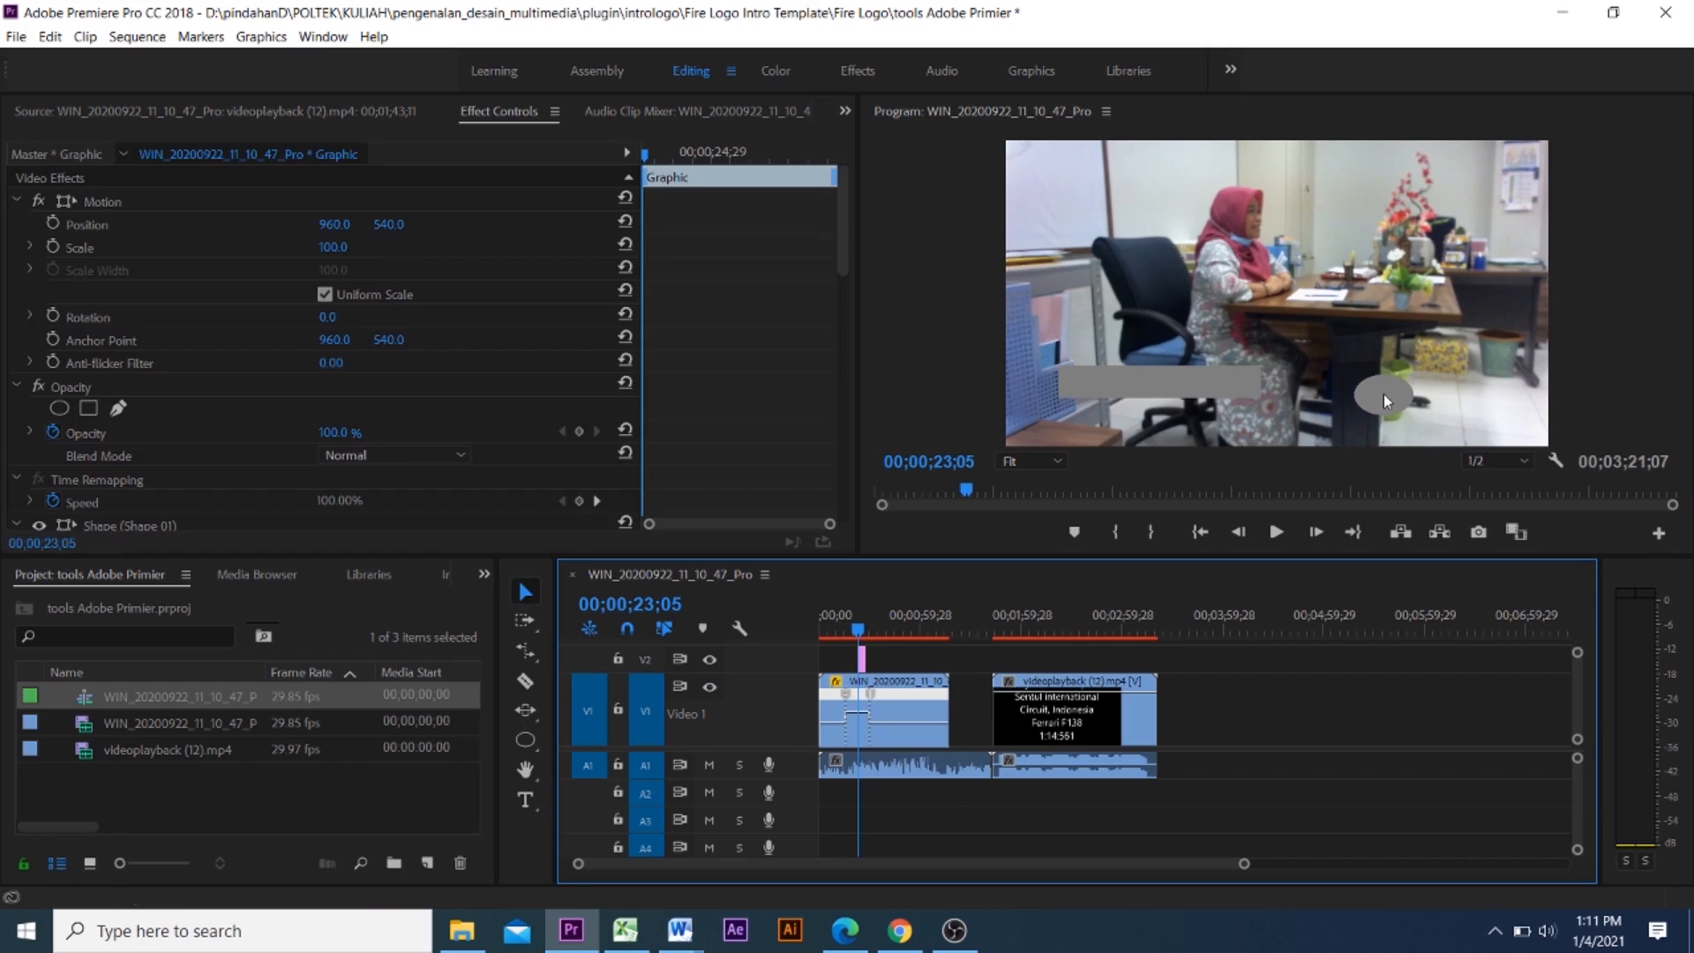
pyautogui.click(1185, 390)
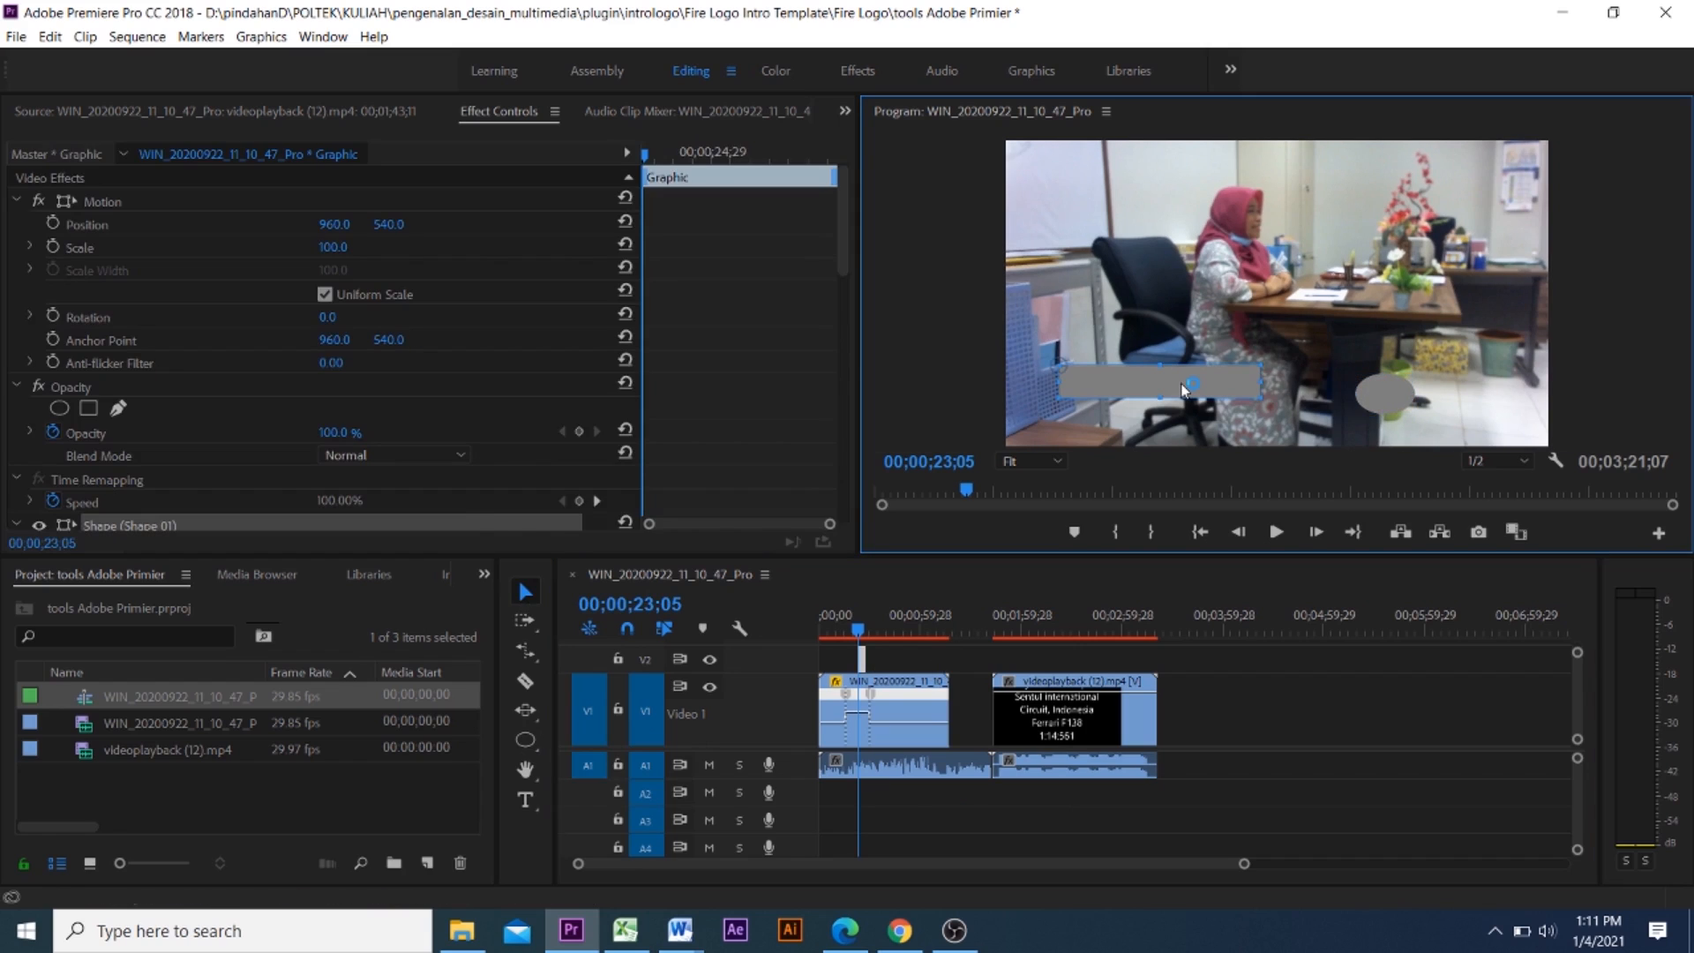
pyautogui.press('Delete')
pyautogui.click(1381, 403)
pyautogui.press('Delete')
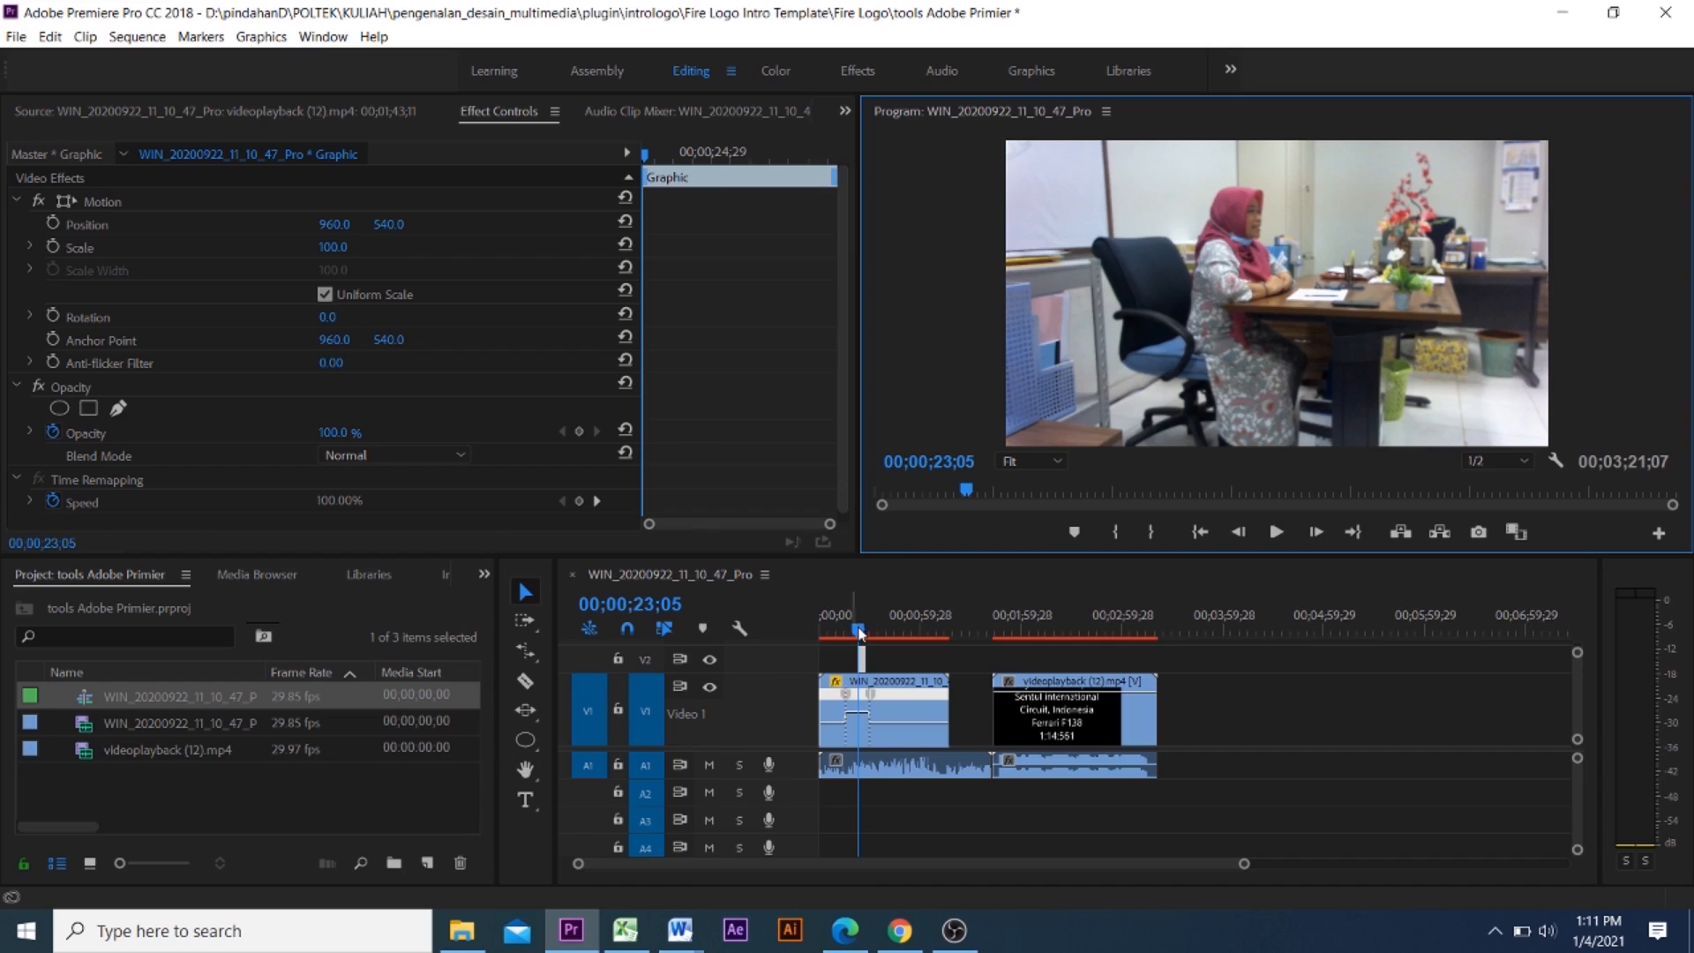
# Return the playhead to the start of the sequence and switch to OBS
pyautogui.moveTo(860, 630); pyautogui.dragTo(820, 635)
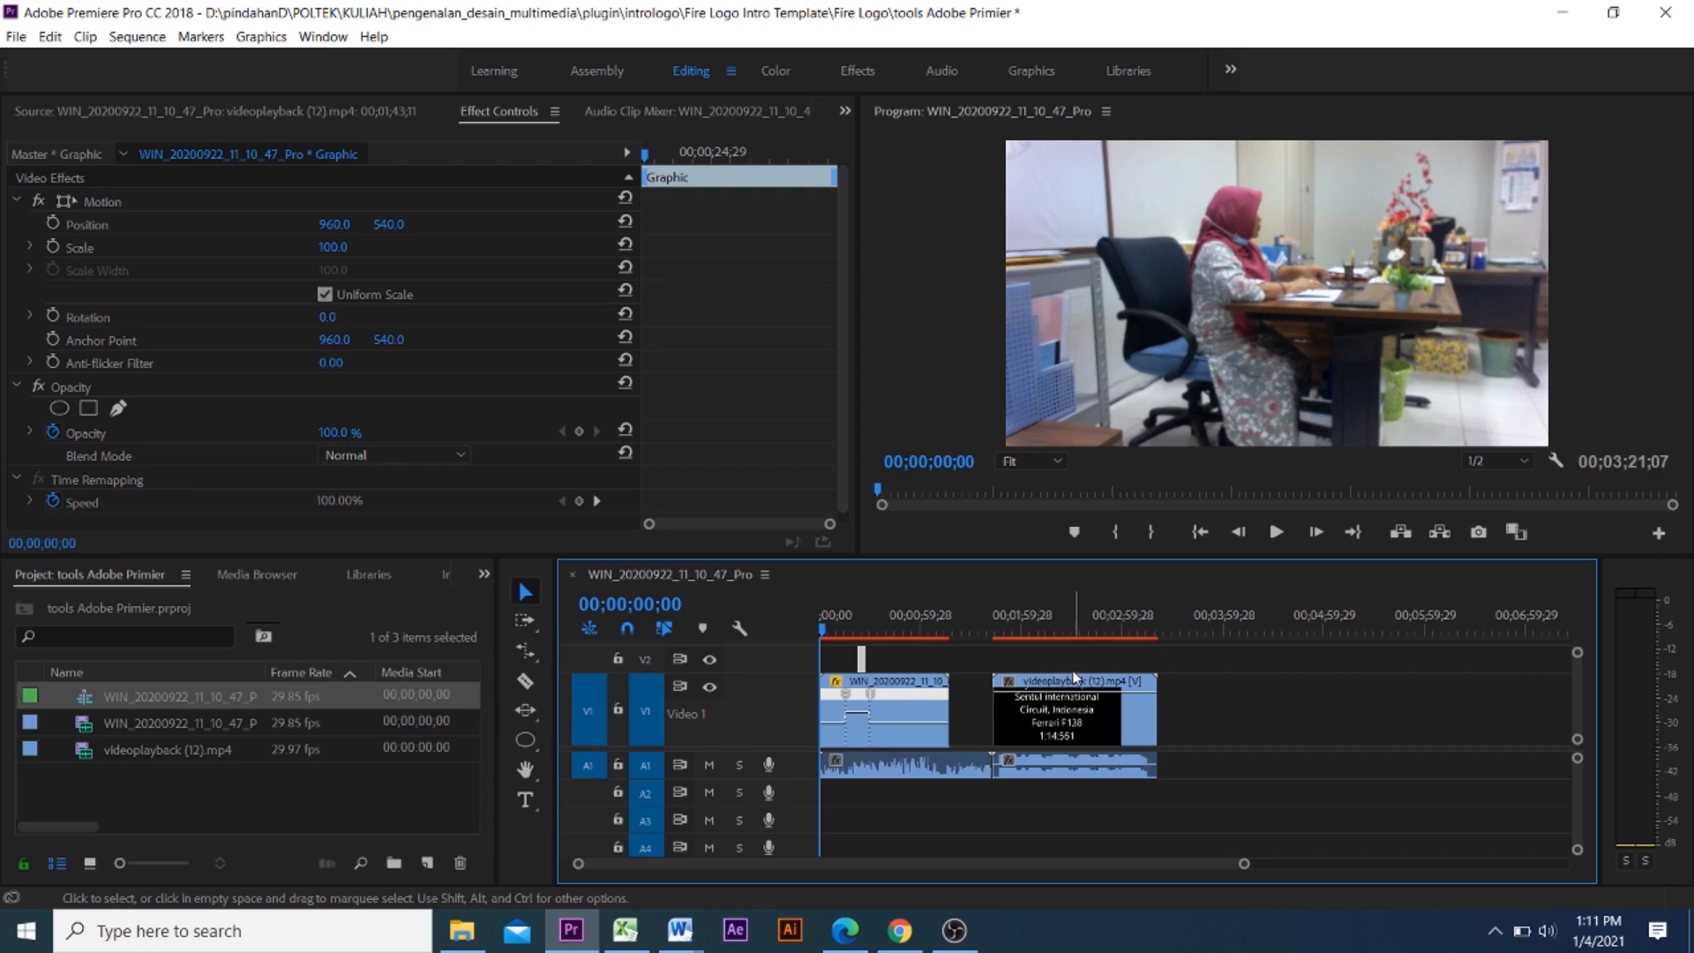
pyautogui.click(963, 942)
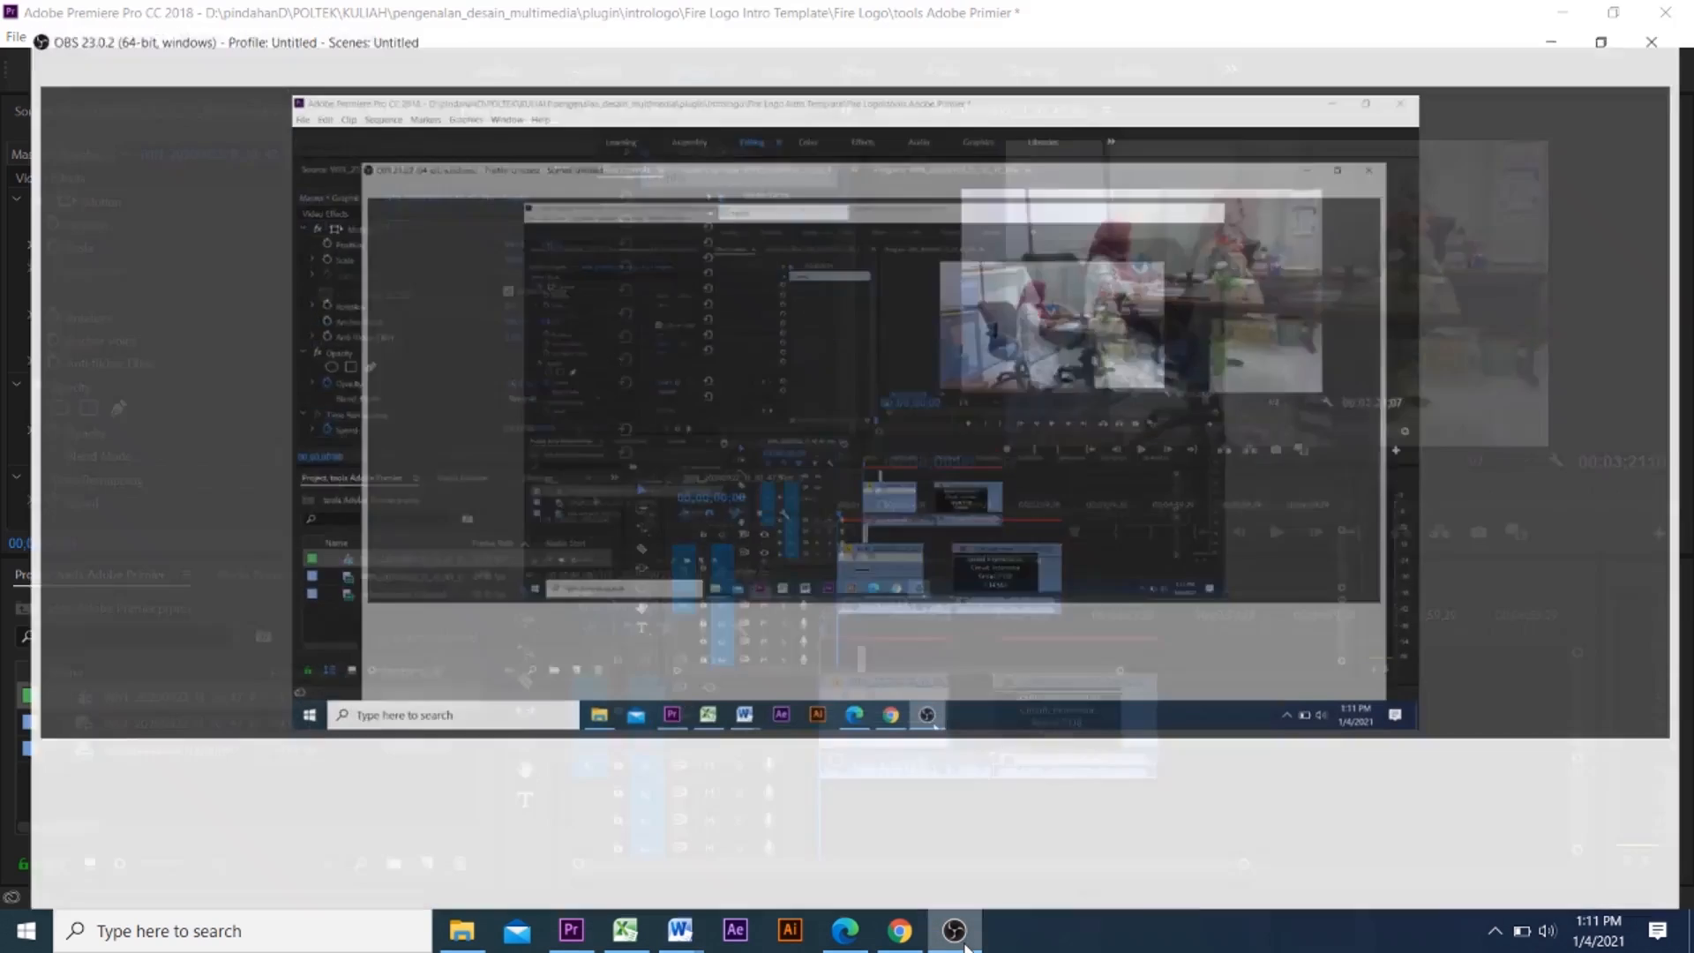